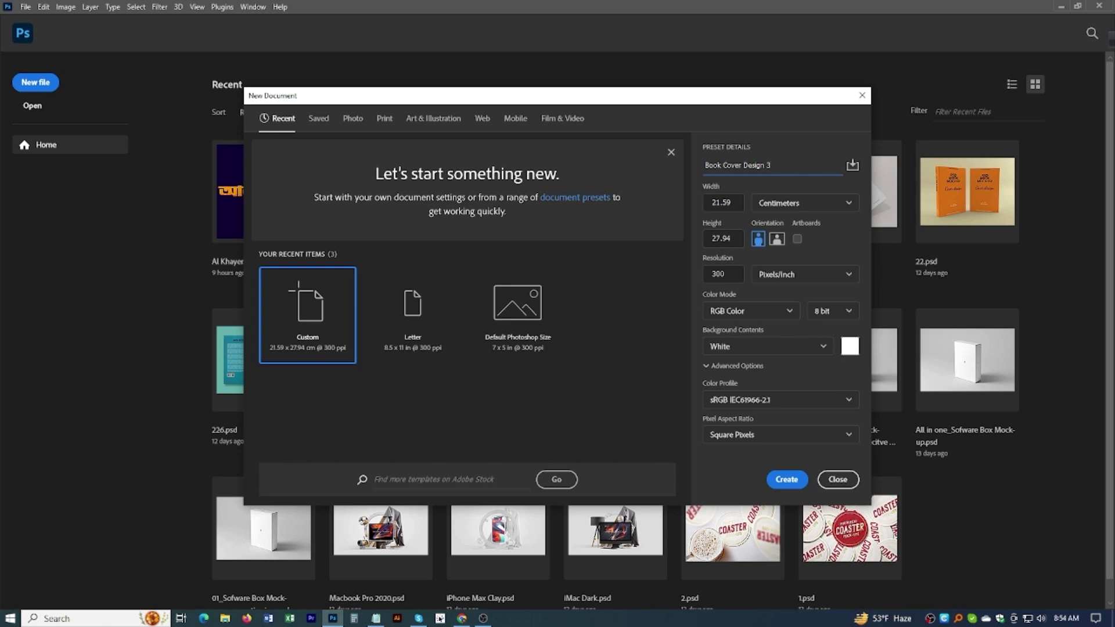
Step: Create a 47 × 22 cm CMYK document named Book Cover Design 3
click(669, 202)
double_click(723, 202)
text(47)
double_click(733, 240)
text(22)
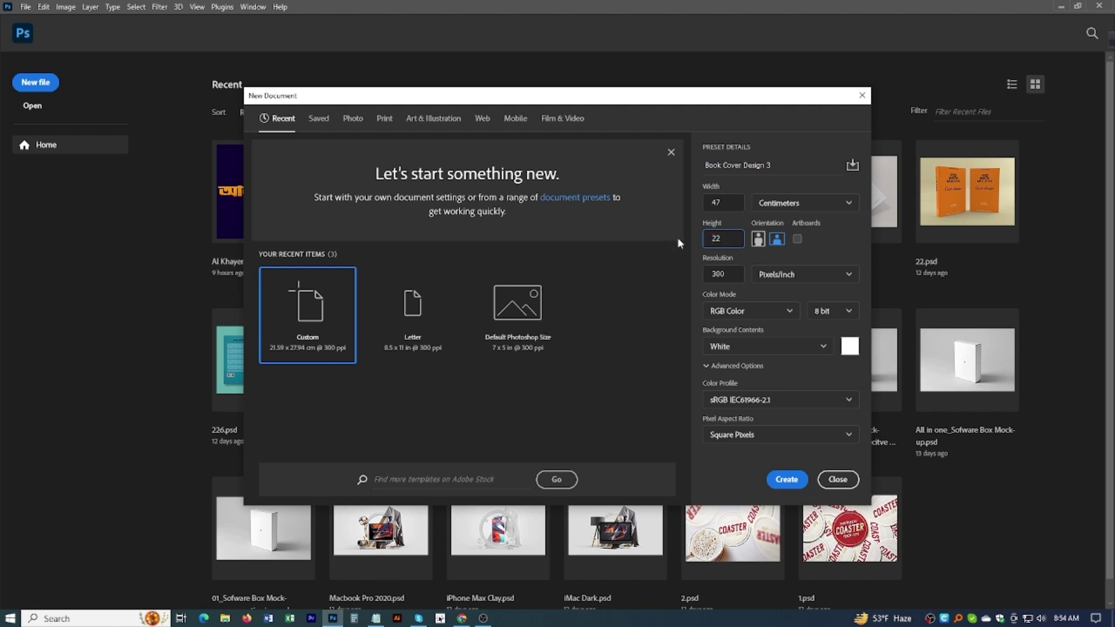
click(767, 312)
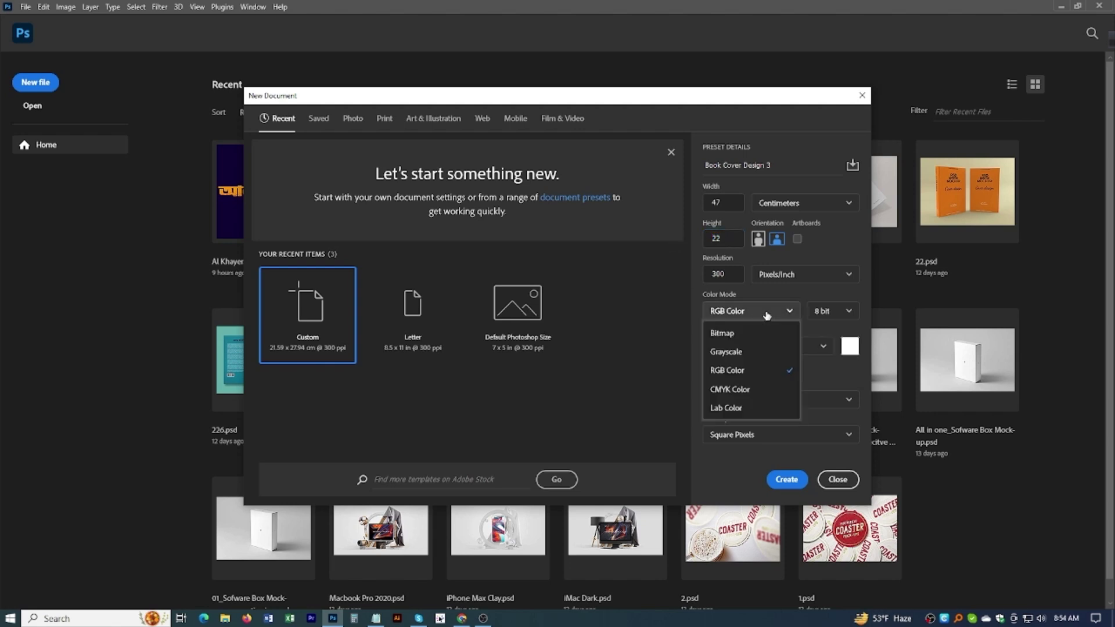
click(726, 390)
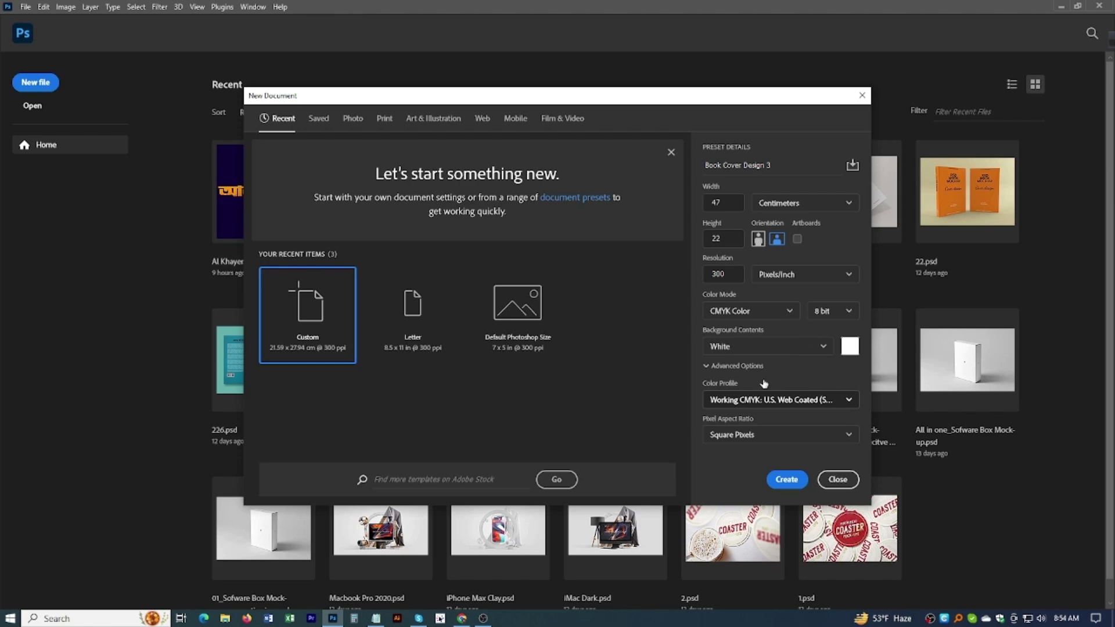
click(786, 479)
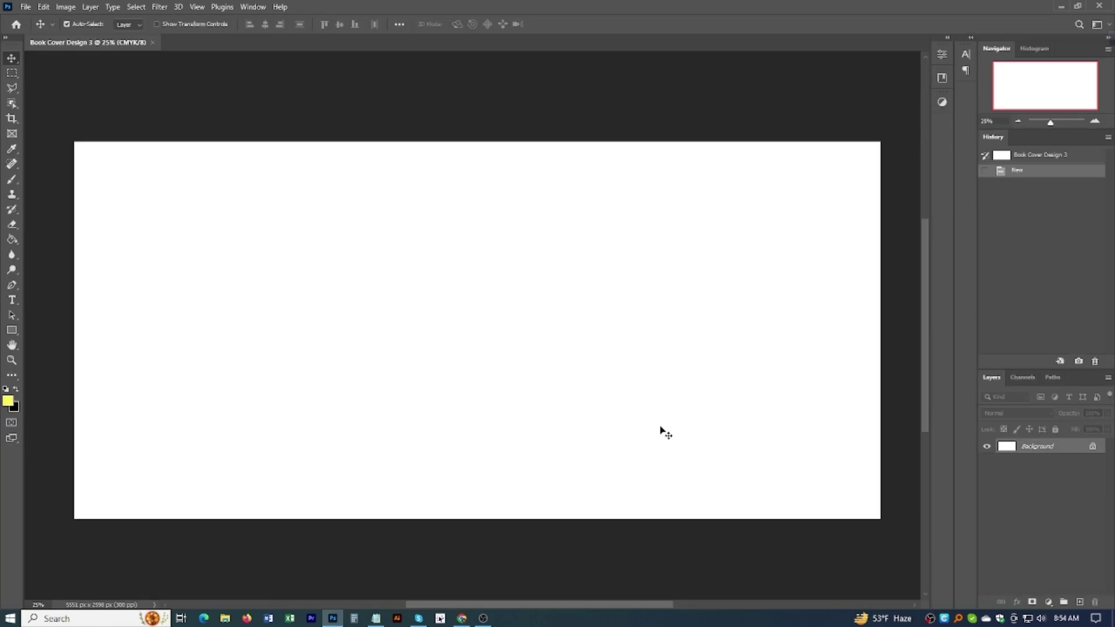
Step: Drag the downloaded castle image from the Downloads window onto the blank canvas
scroll(534, 341, down, 2)
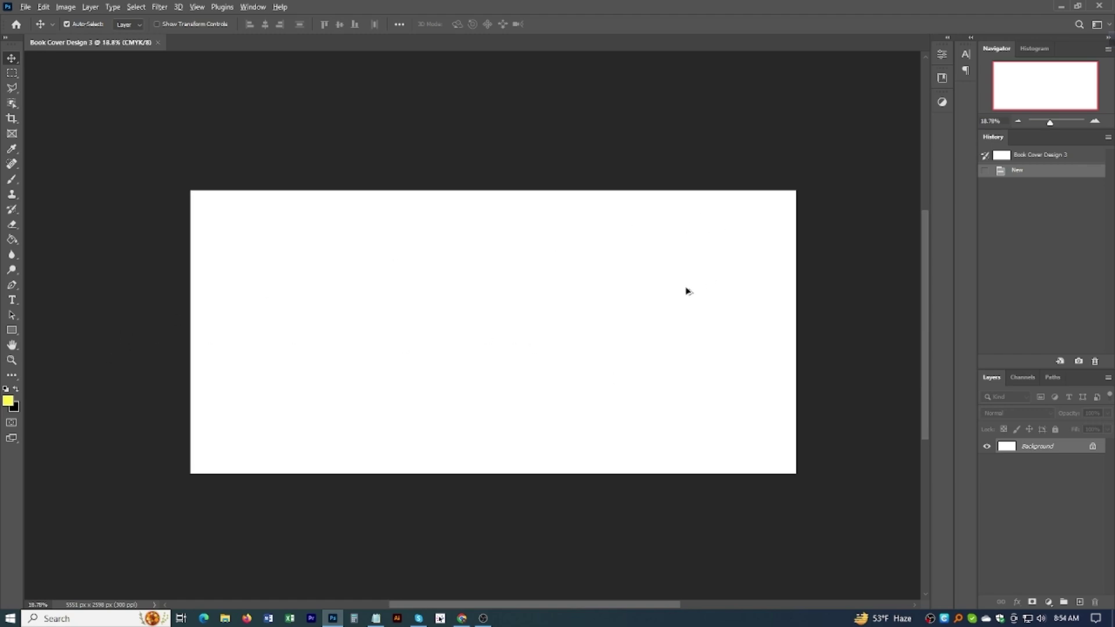
scroll(685, 290, up, 1)
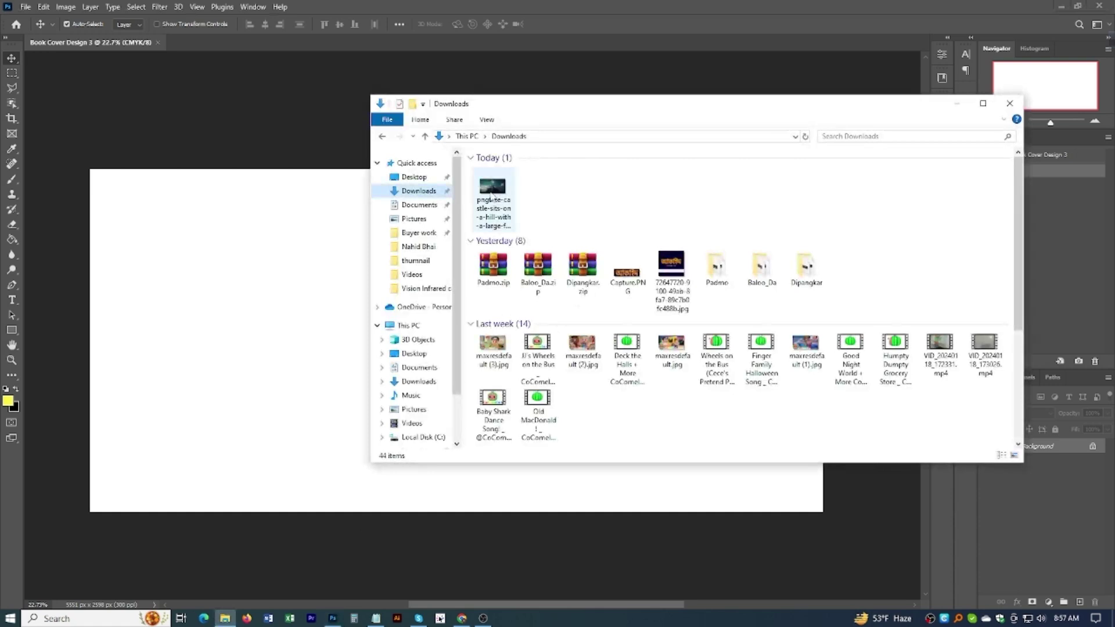
drag(492, 197, 253, 326)
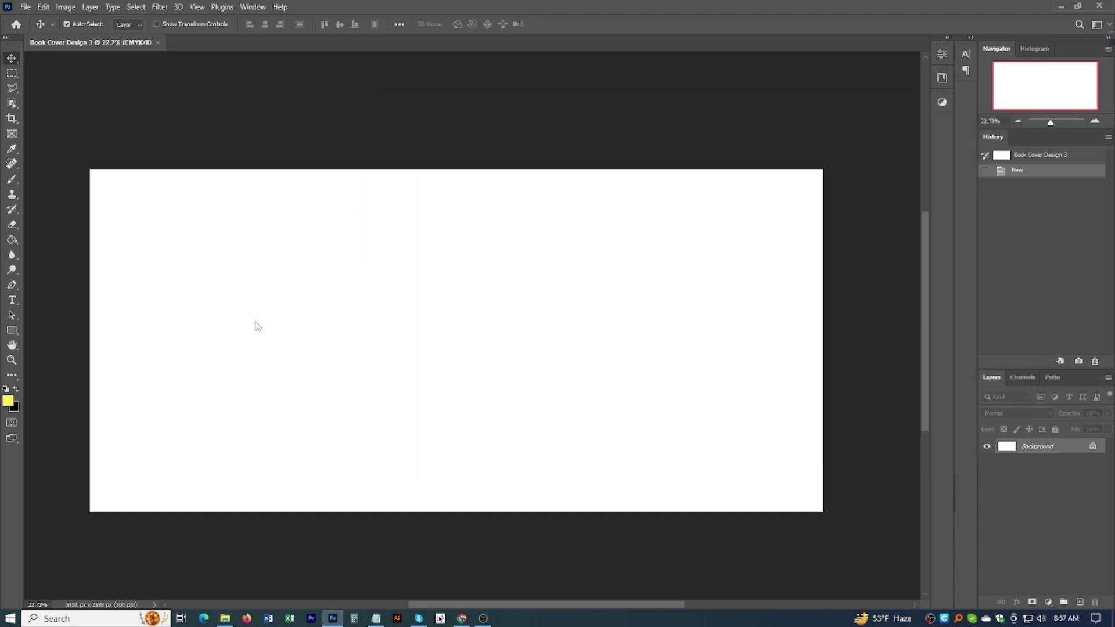
Step: Stretch the castle image's top and bottom to the full 22 cm cover height and commit
drag(456, 414, 457, 511)
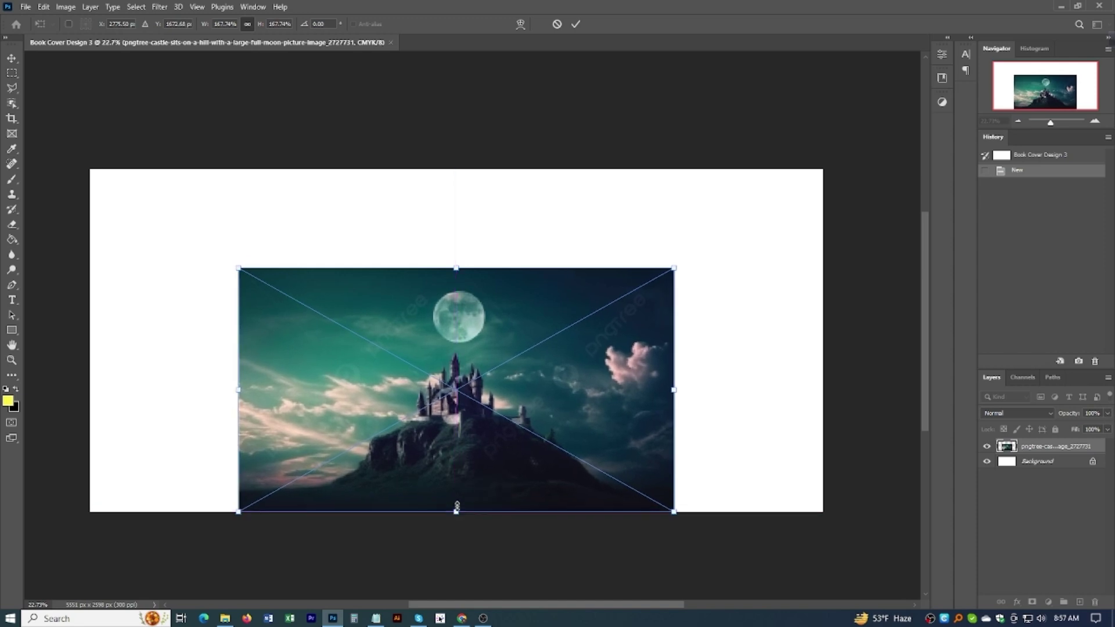
drag(456, 268, 459, 169)
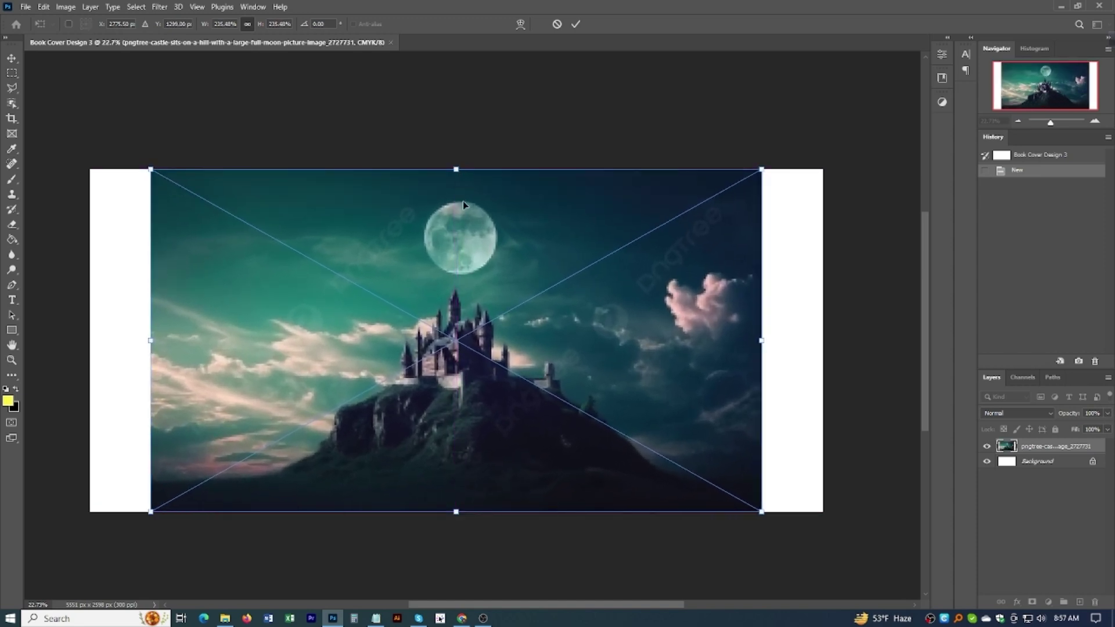
drag(456, 169, 455, 168)
key(Return)
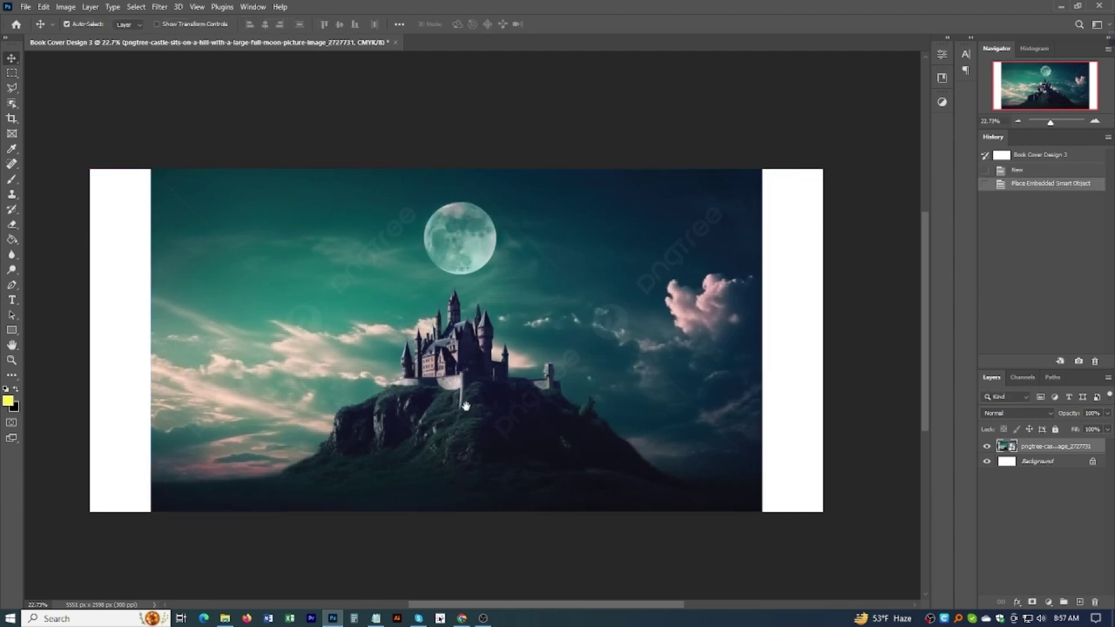
scroll(411, 403, down, 1)
scroll(370, 300, up, 3)
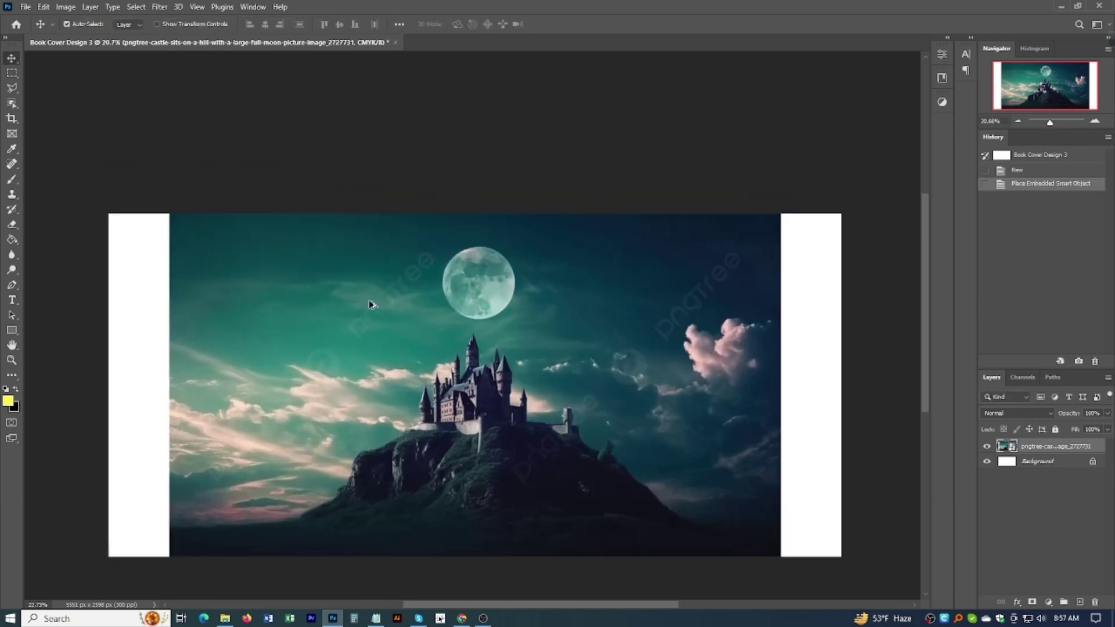
scroll(494, 314, down, 1)
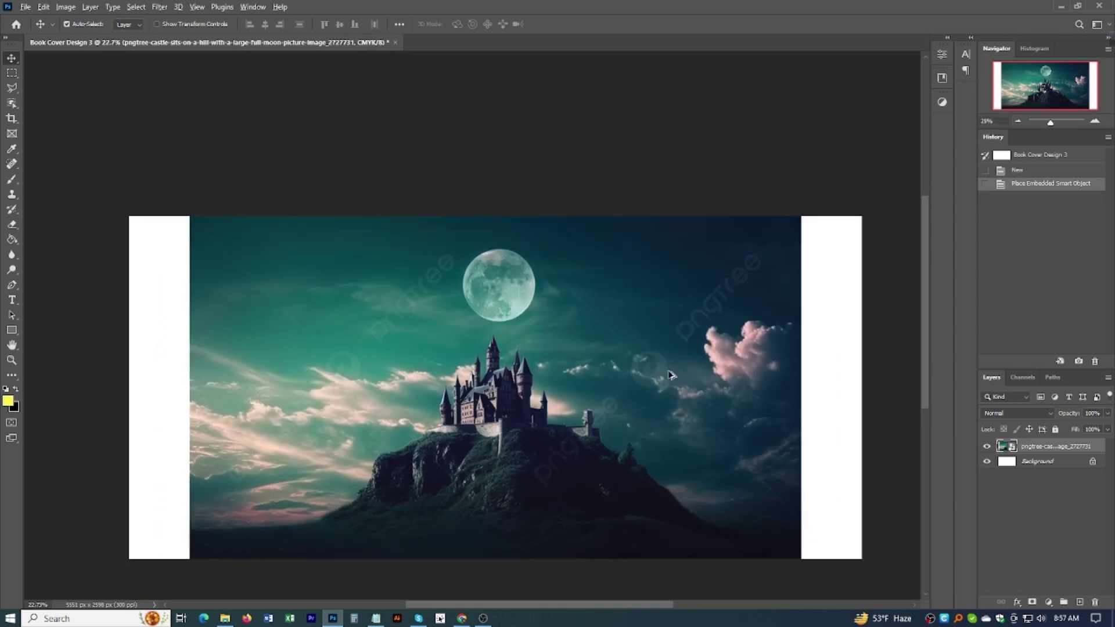
scroll(671, 376, up, 3)
scroll(659, 376, down, 2)
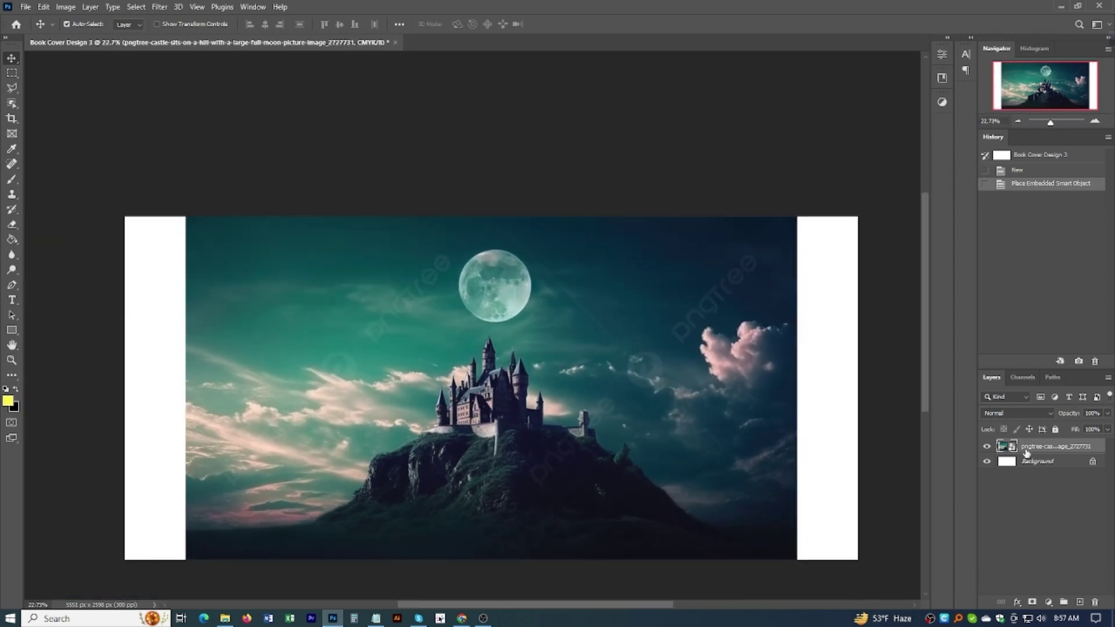
click(11, 76)
Step: With the Polygonal Lasso, outline the watermarks beside the moon and above the pink clouds
scroll(423, 331, up, 2)
click(12, 88)
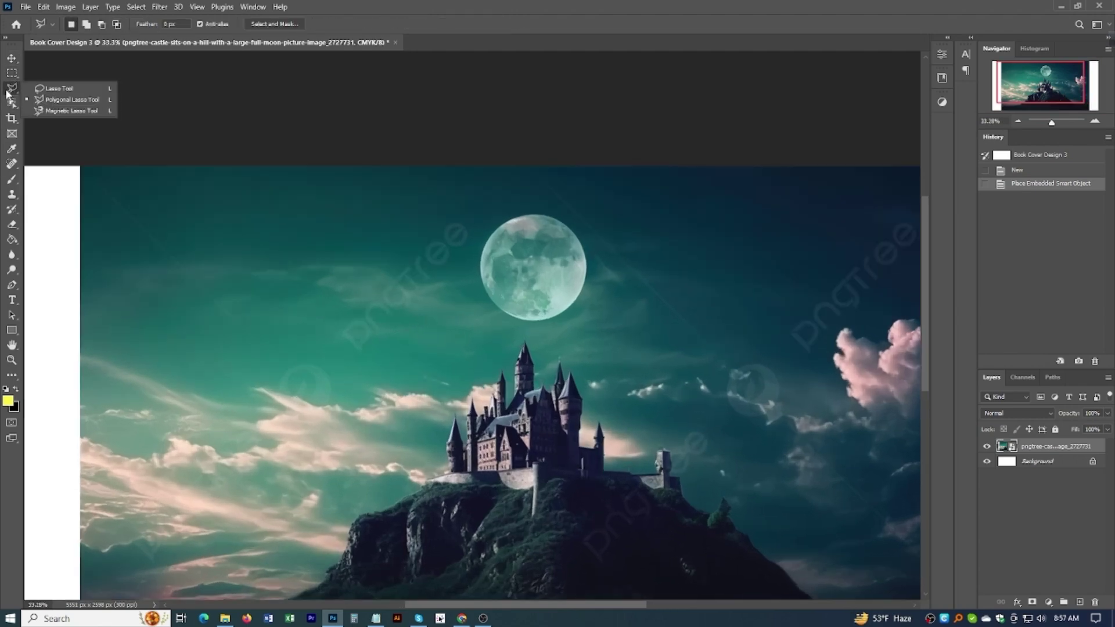
click(453, 208)
click(479, 226)
click(478, 241)
click(362, 362)
click(332, 343)
click(331, 322)
click(454, 209)
scroll(493, 302, down, 2)
click(487, 295)
click(555, 219)
click(580, 223)
click(580, 244)
click(500, 326)
click(477, 300)
Step: Add lasso selections around the round sky watermark patch and the small watermark near the castle
click(486, 294)
click(486, 343)
click(475, 361)
click(459, 364)
click(441, 358)
click(437, 341)
click(444, 326)
click(462, 320)
click(480, 327)
click(486, 343)
click(441, 381)
click(419, 403)
click(406, 401)
click(407, 383)
click(419, 366)
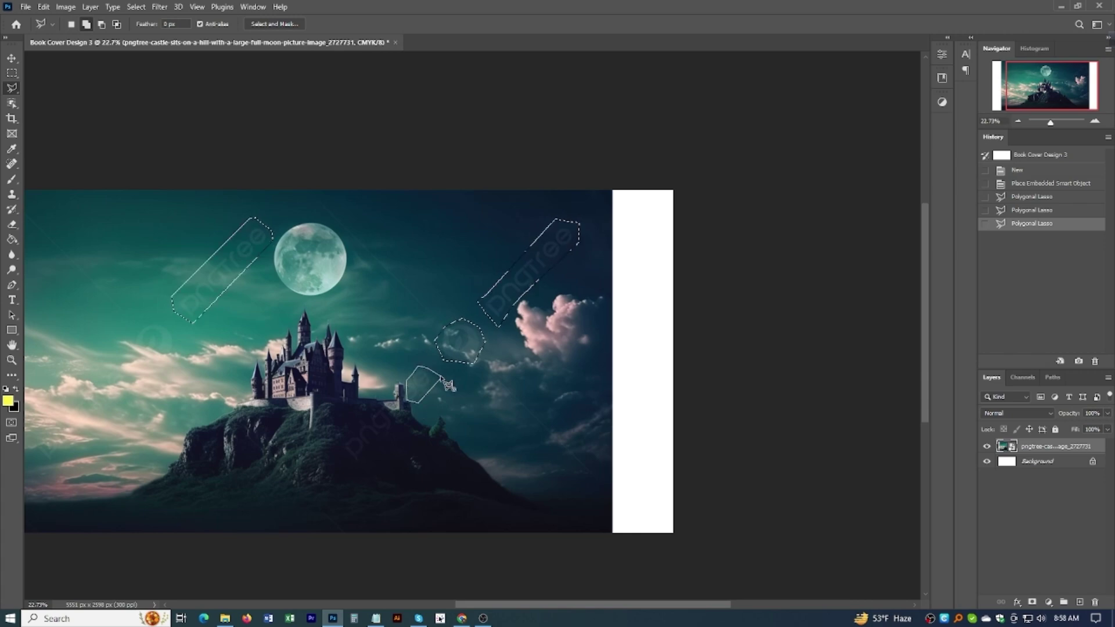
click(445, 383)
Step: Add a lasso selection around the watermark in the left sky
scroll(447, 383, down, 2)
scroll(227, 338, up, 3)
click(198, 335)
click(216, 320)
click(243, 329)
click(247, 350)
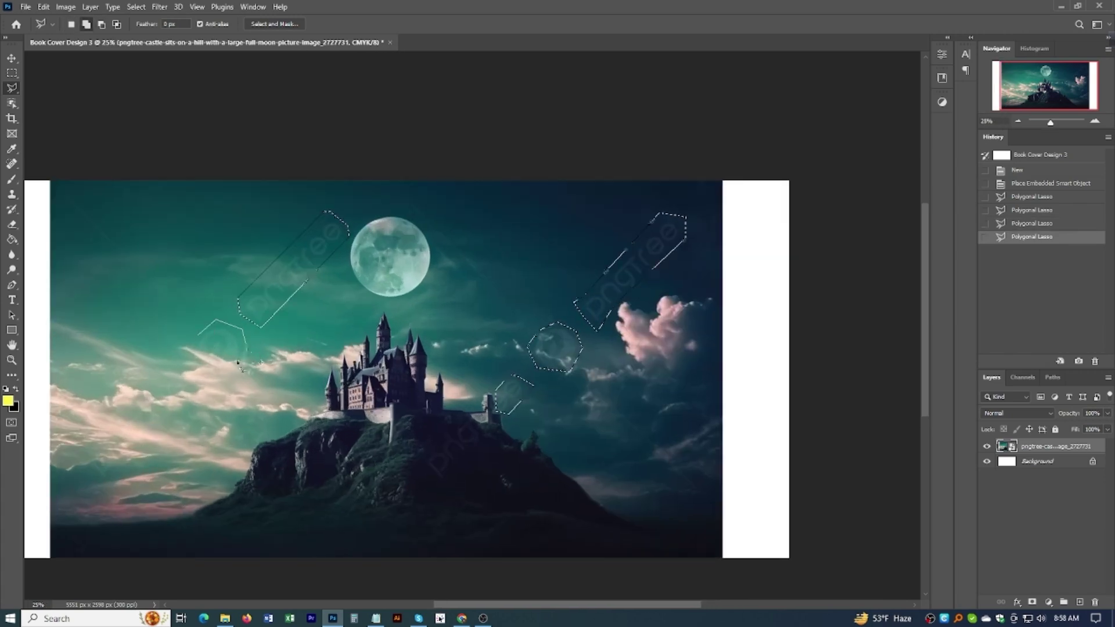
click(198, 336)
Step: Rasterize the castle layer and start Content-Aware Fill on the selected watermarks
right_click(233, 334)
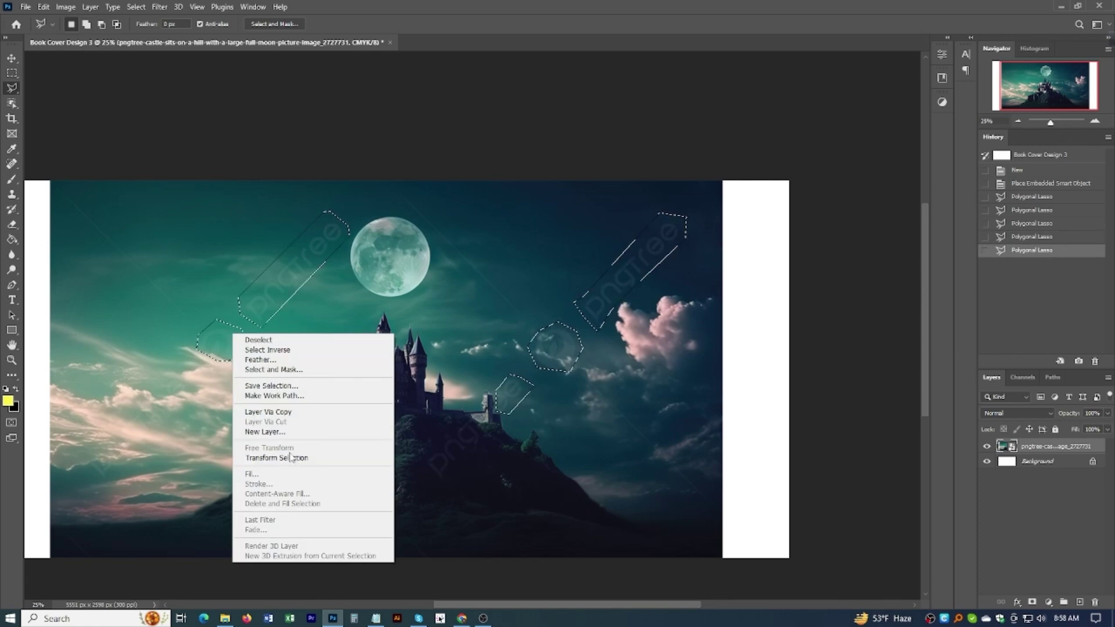
key(Escape)
right_click(1039, 446)
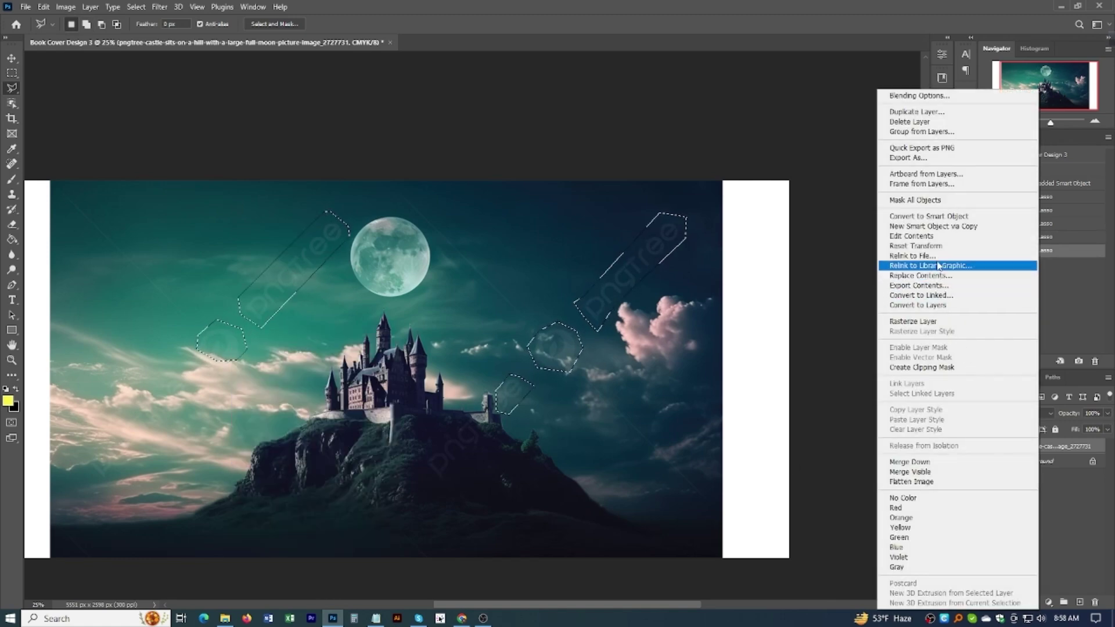
click(913, 322)
right_click(624, 283)
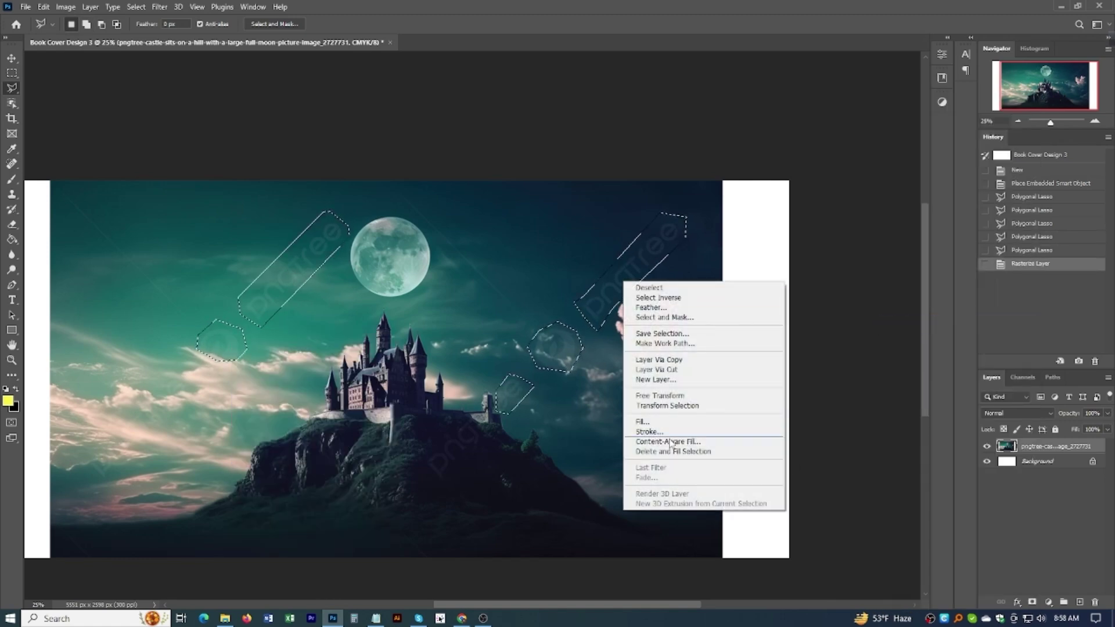
click(671, 442)
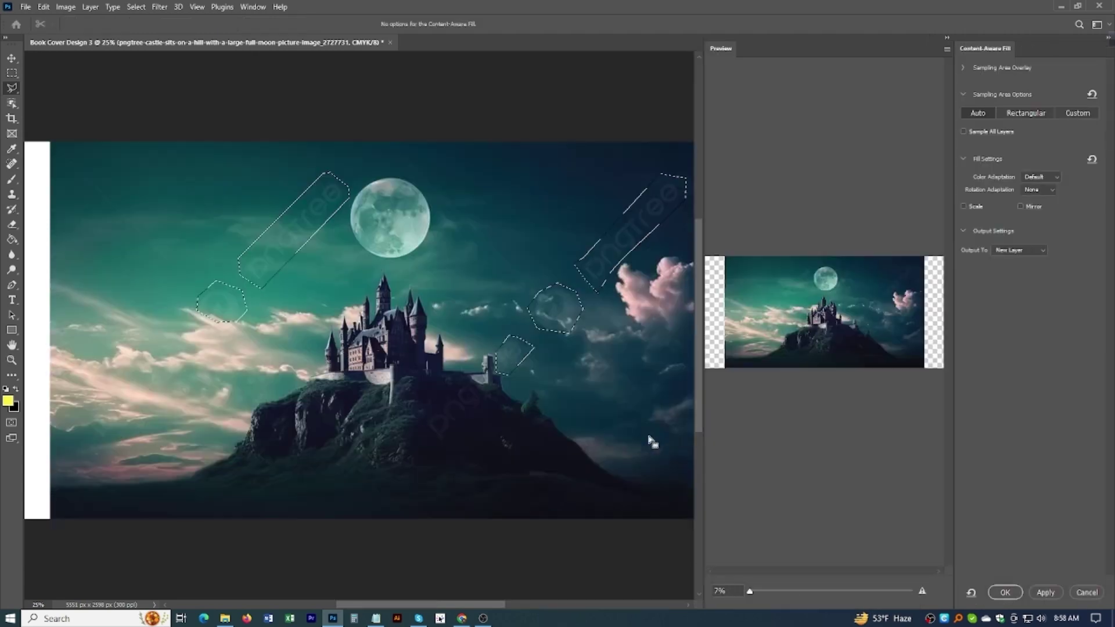
Step: Apply the Content-Aware Fill, deselect, and merge the filled layer with the original castle layer
click(1002, 592)
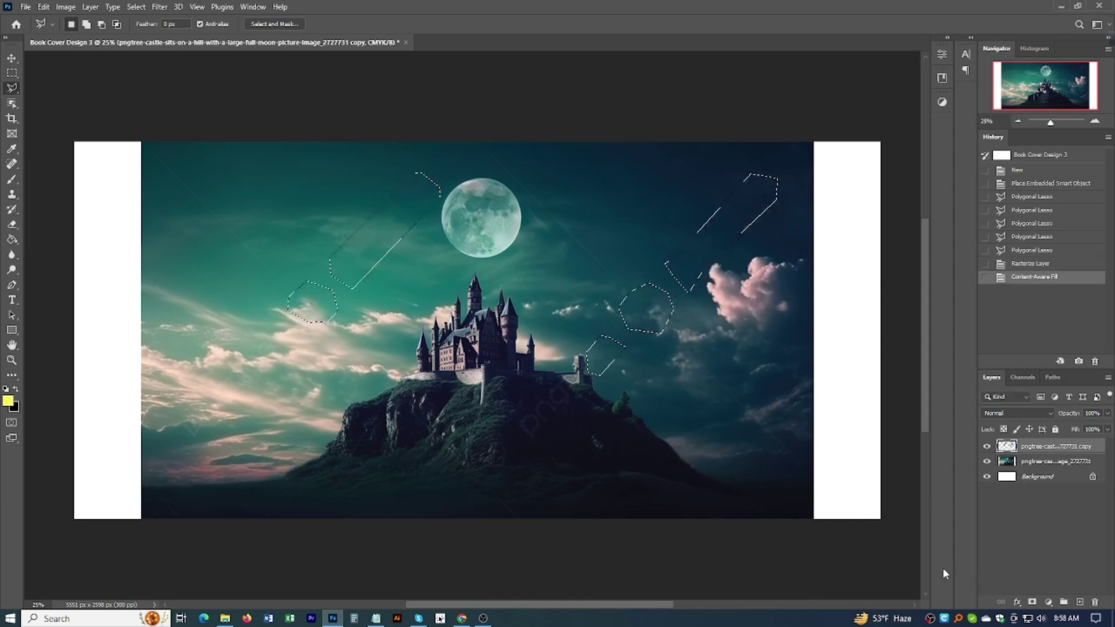
key(ctrl+d)
click(1021, 462)
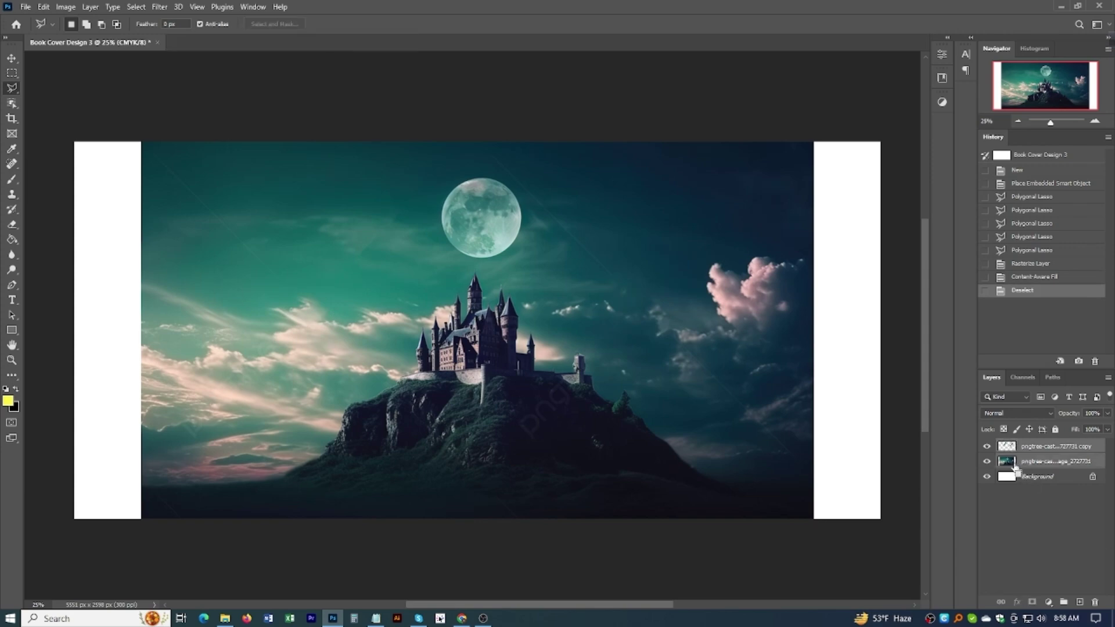
key(ctrl+e)
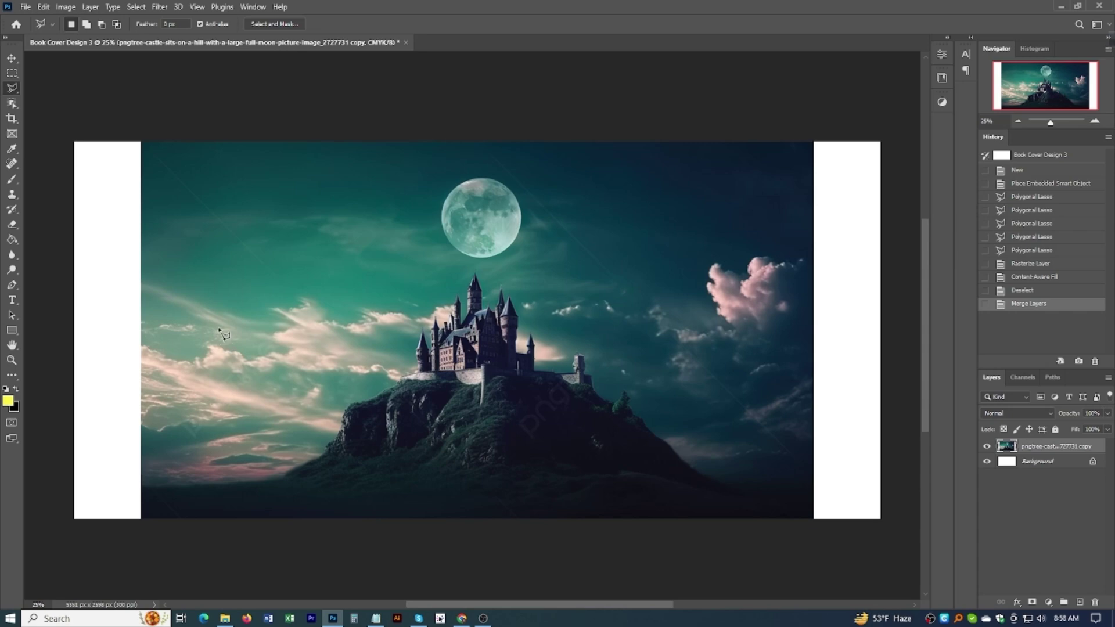
key(v)
scroll(462, 278, up, 2)
scroll(497, 282, down, 3)
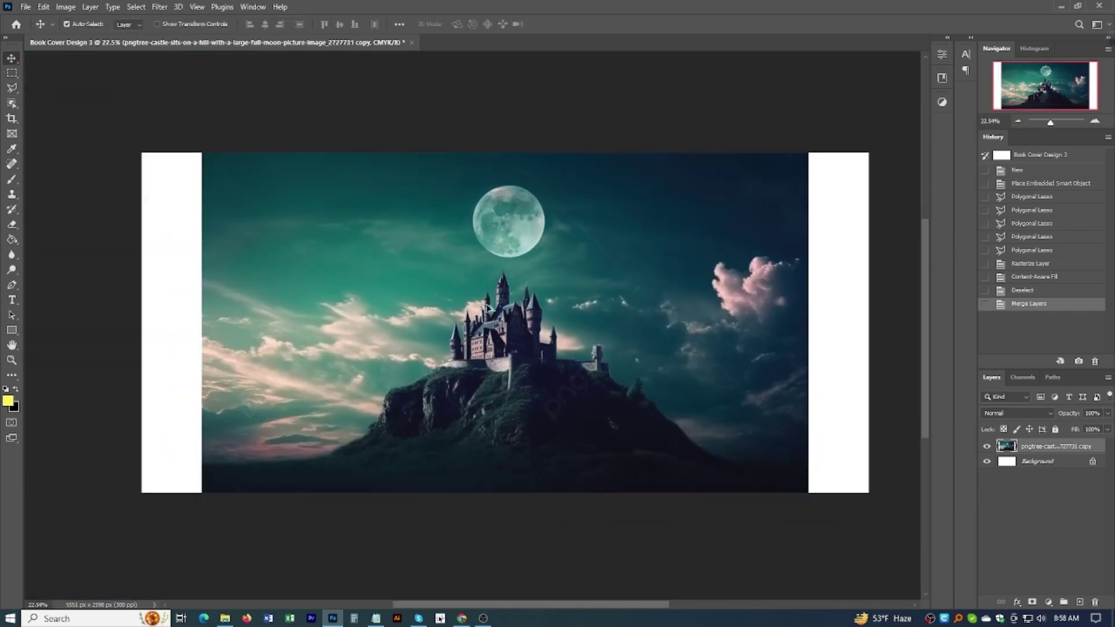
scroll(485, 360, down, 1)
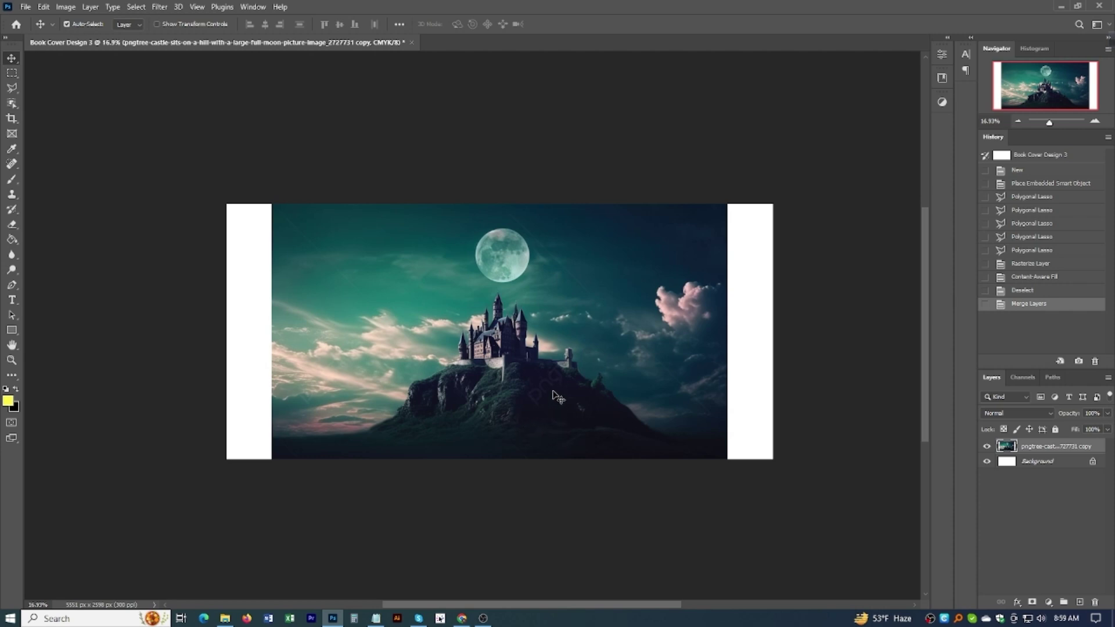
Step: Free-transform the castle image wider on both sides, nudge it up, and trim top and bottom
key(ctrl+t)
drag(728, 331, 772, 333)
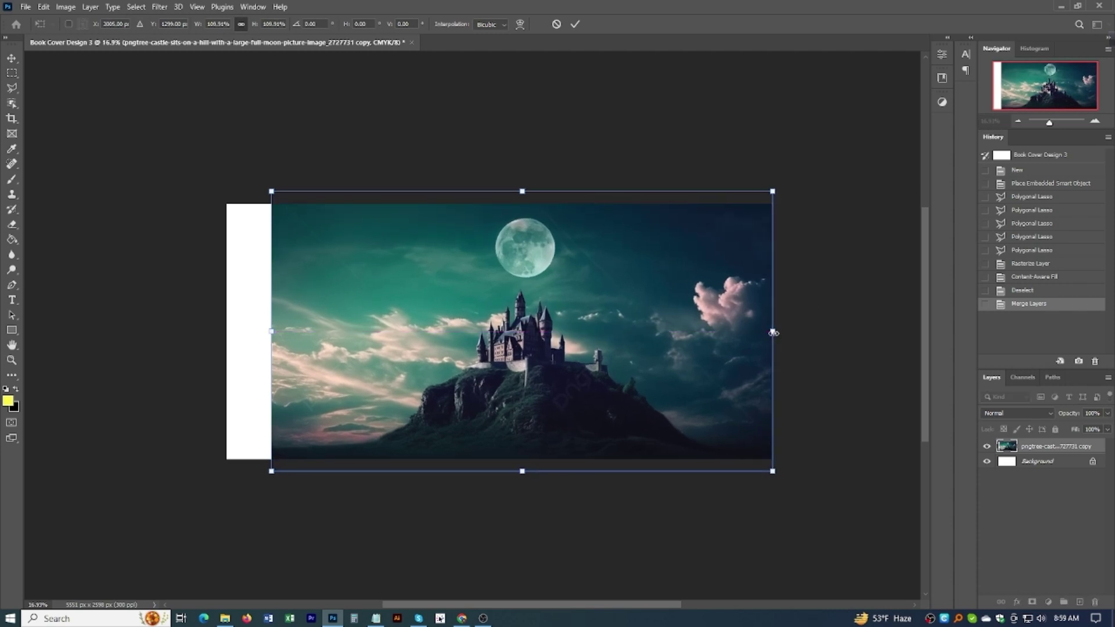
drag(272, 331, 226, 331)
drag(507, 303, 507, 278)
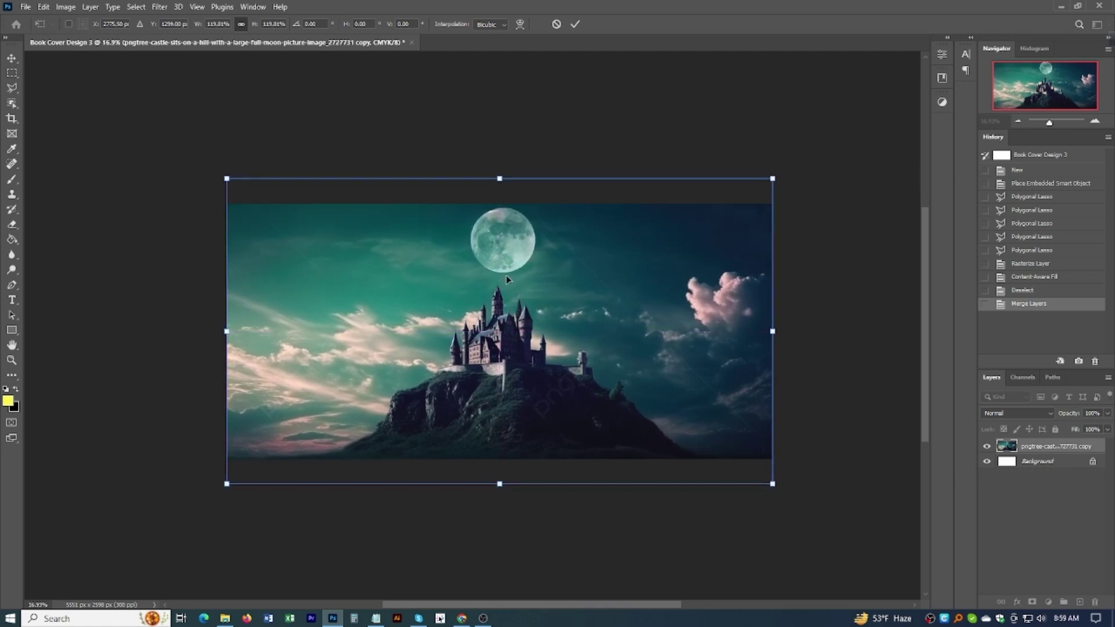
drag(500, 177, 498, 195)
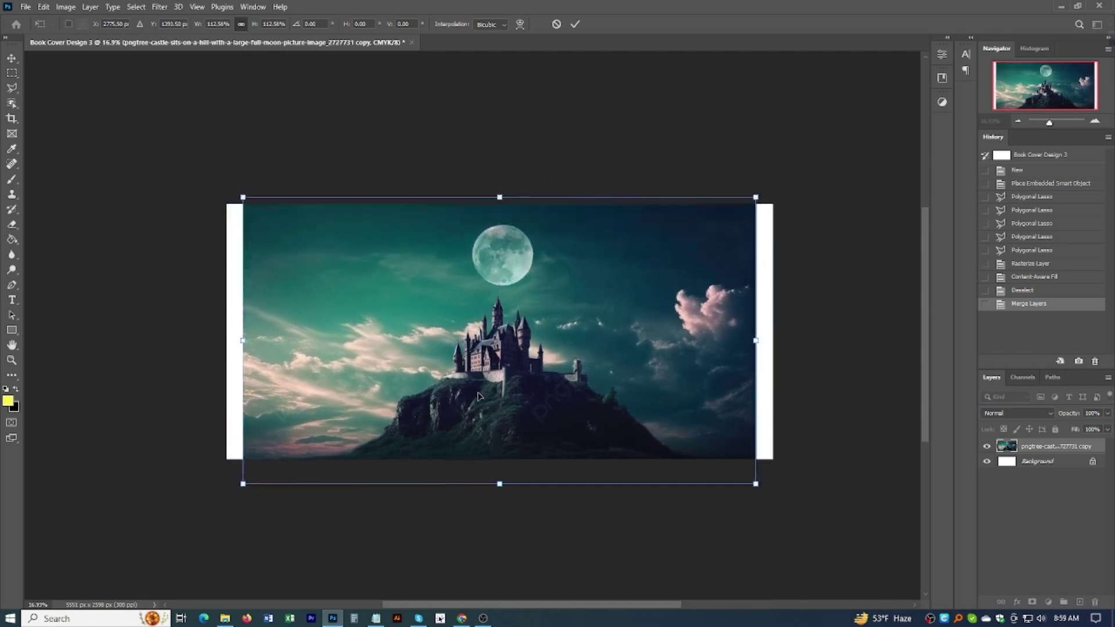
drag(500, 484, 497, 473)
key(Return)
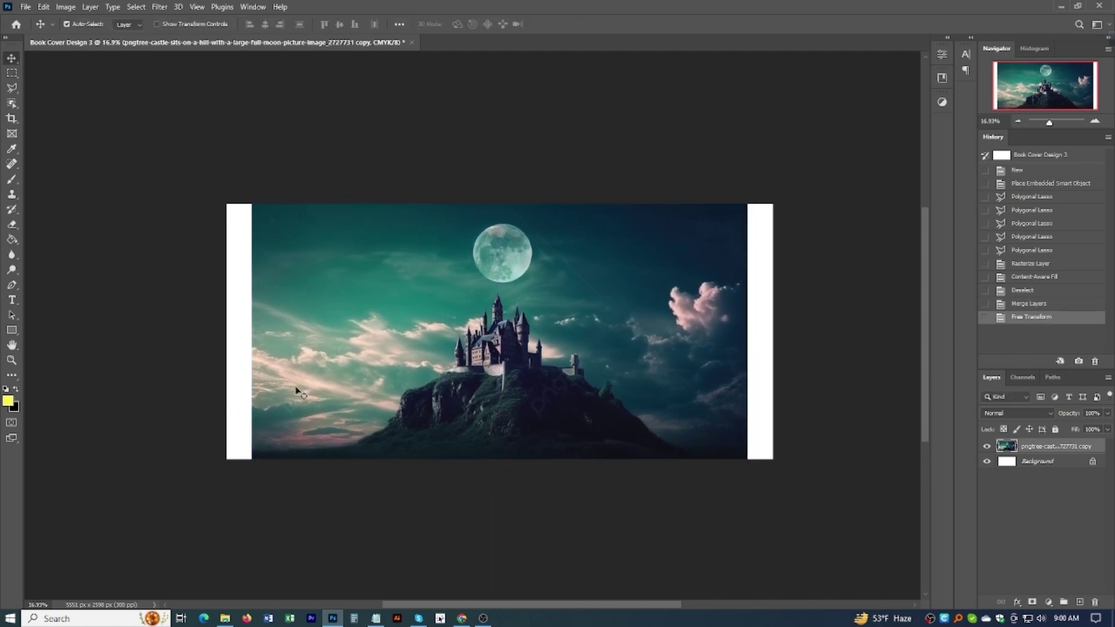
Step: Draw a black rectangle 9 cm wide and 22 cm tall using centimetre units
click(18, 329)
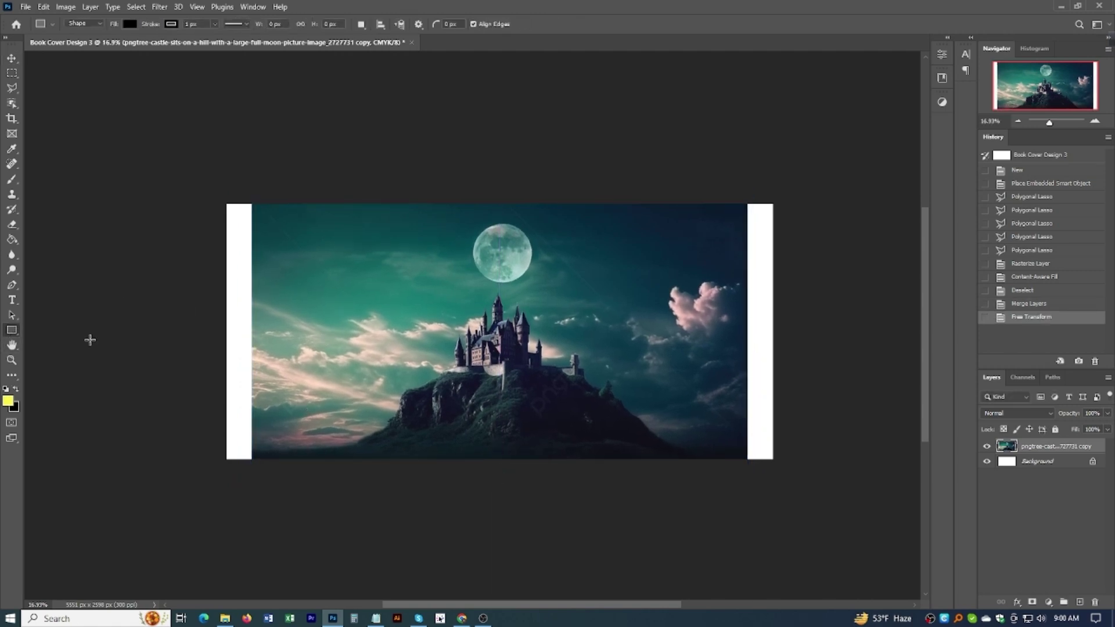
click(322, 347)
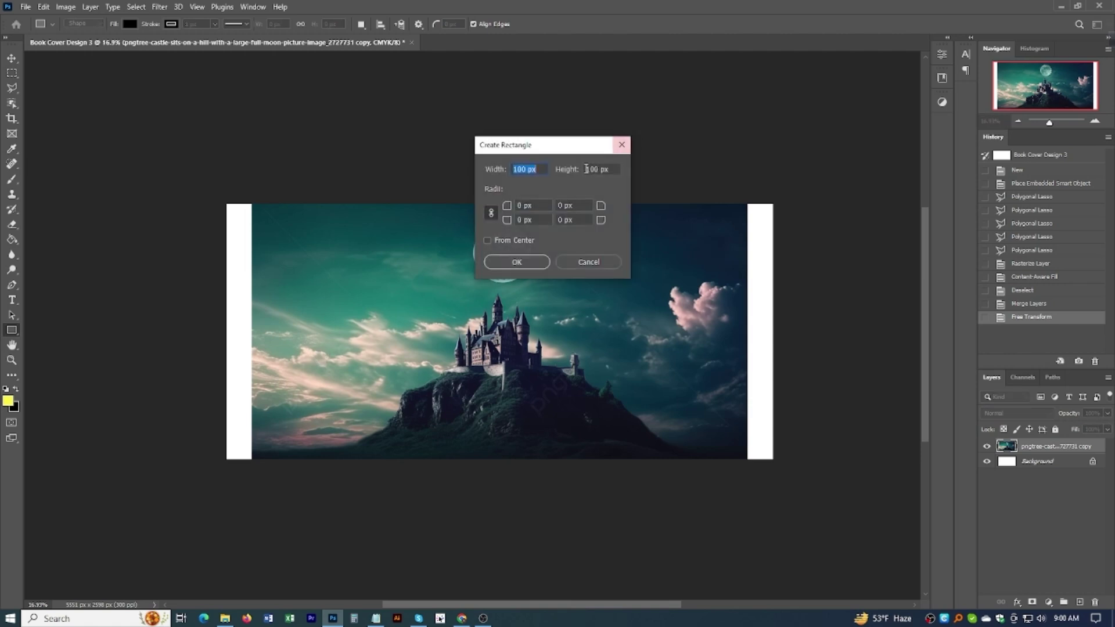
right_click(533, 168)
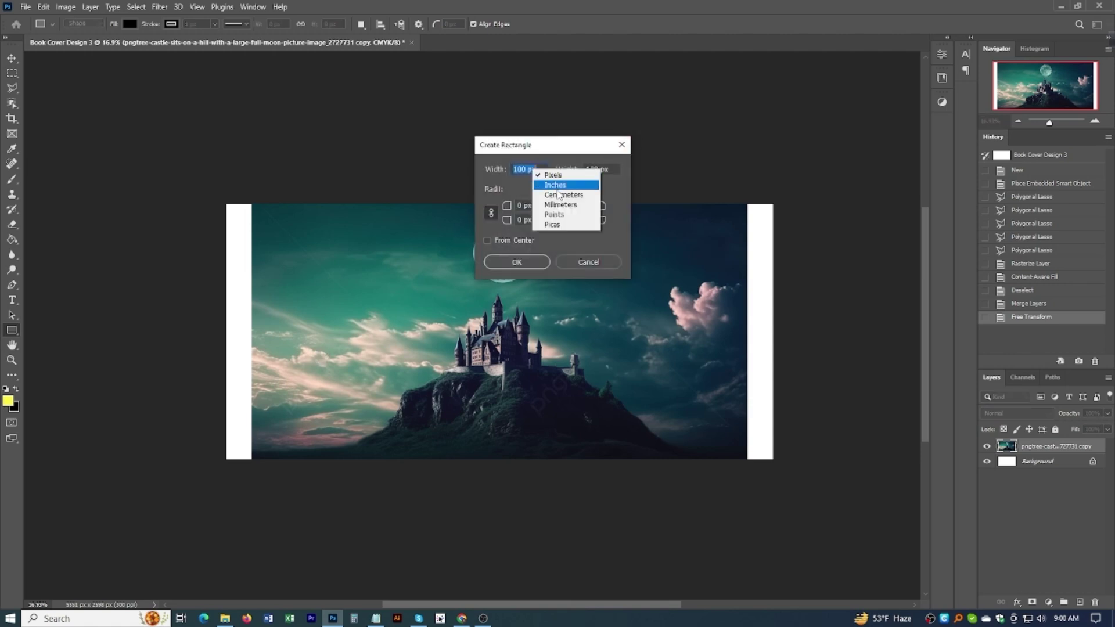
click(549, 185)
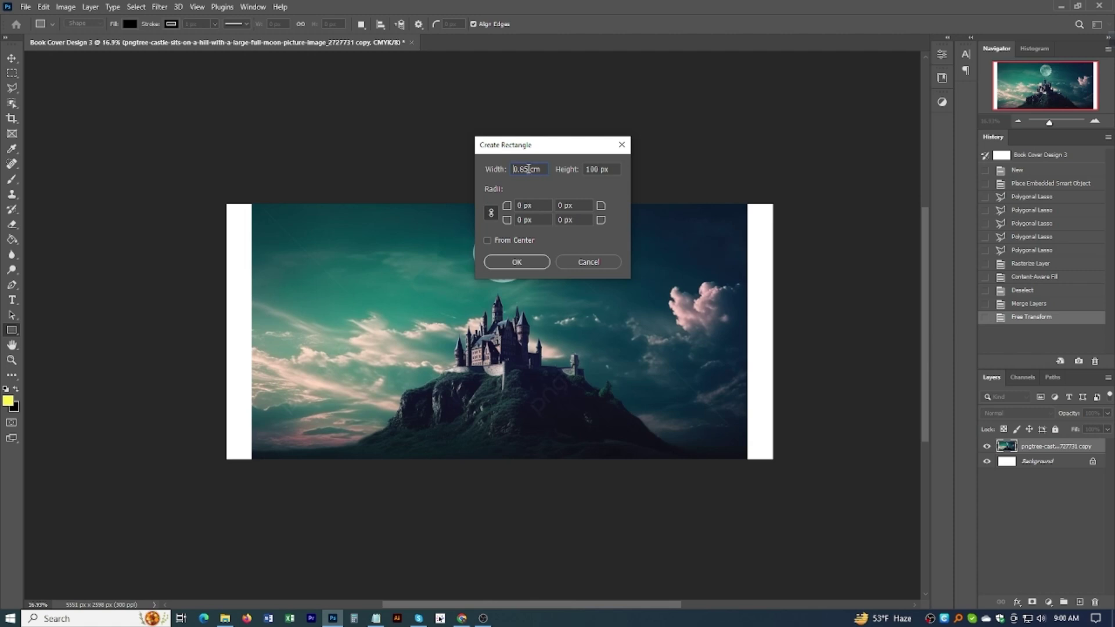
drag(528, 168, 497, 169)
text(0)
right_click(605, 168)
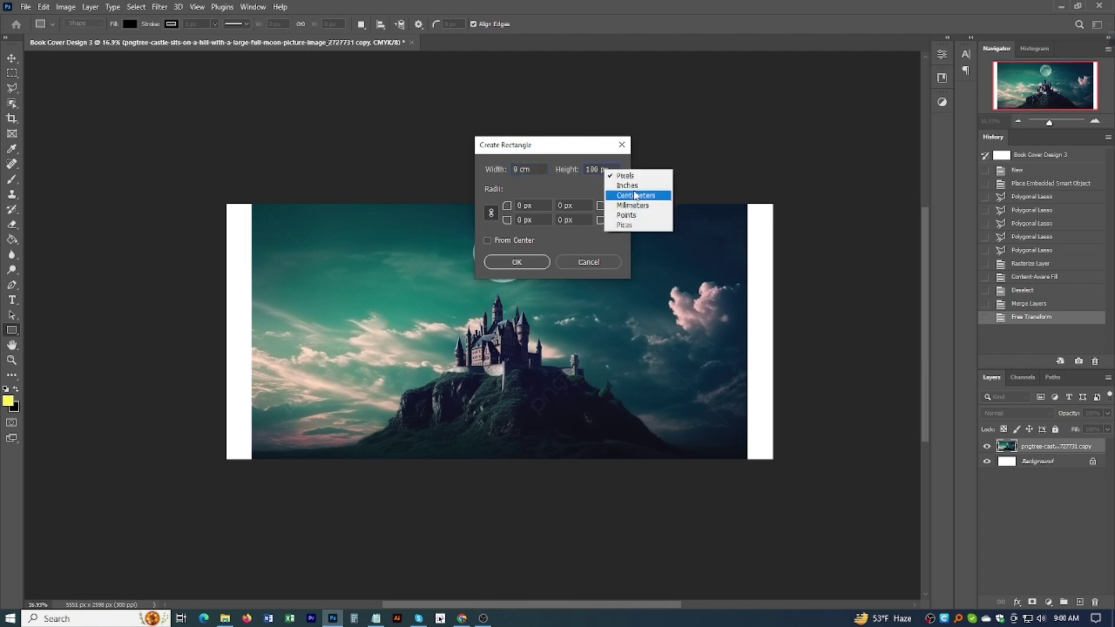
click(619, 193)
drag(603, 168, 584, 168)
text(22)
key(Return)
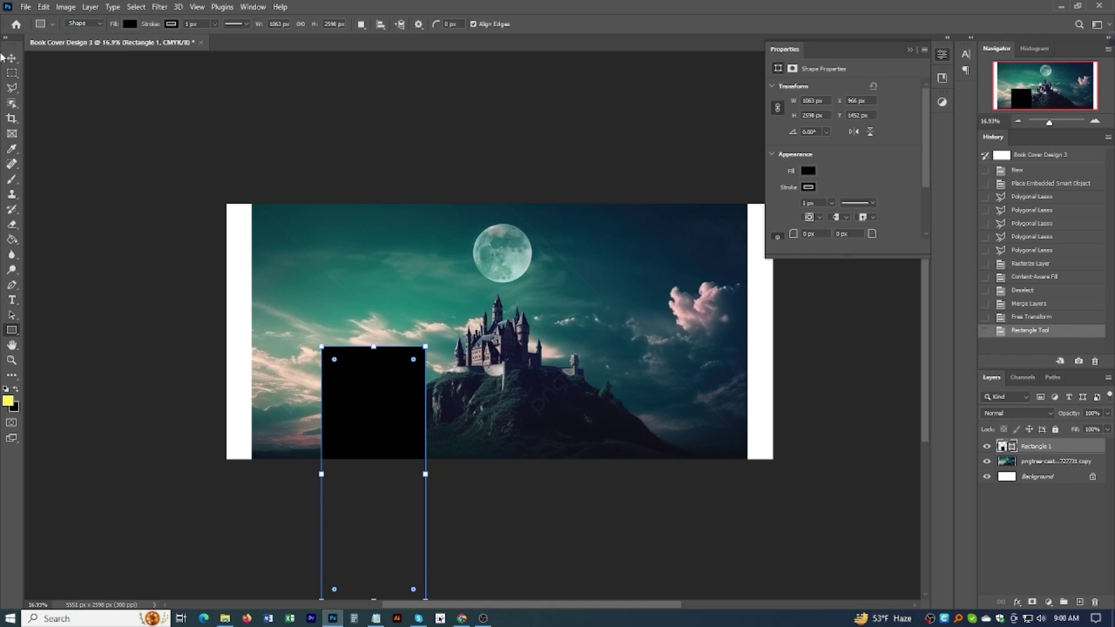
Step: Move the rectangle to the top-left and align it to the canvas's left edge
key(v)
drag(360, 406, 257, 254)
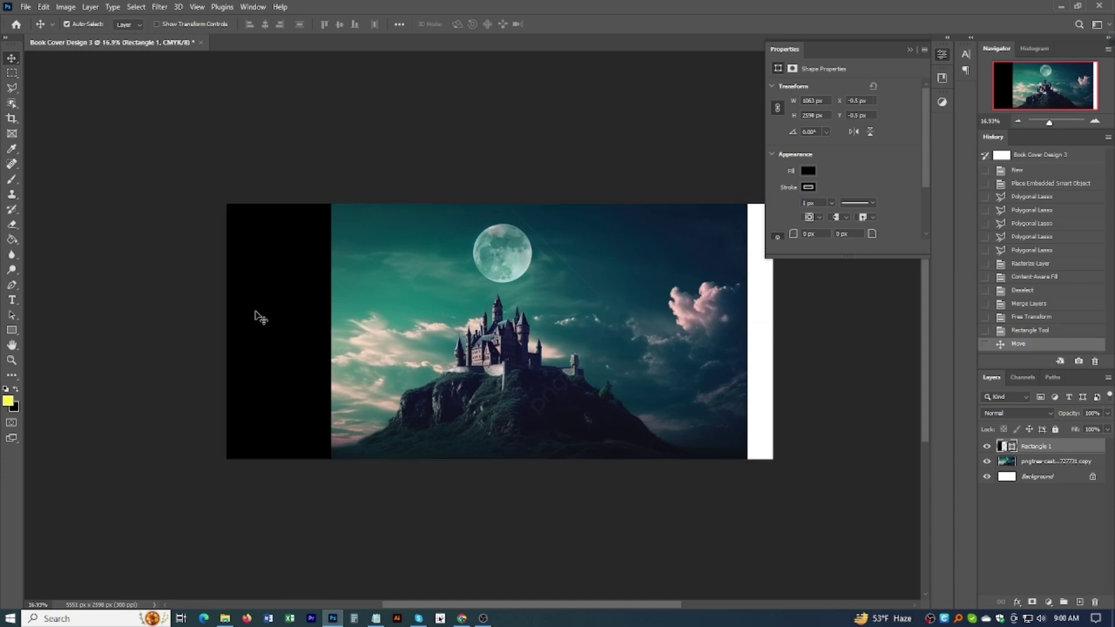
click(910, 50)
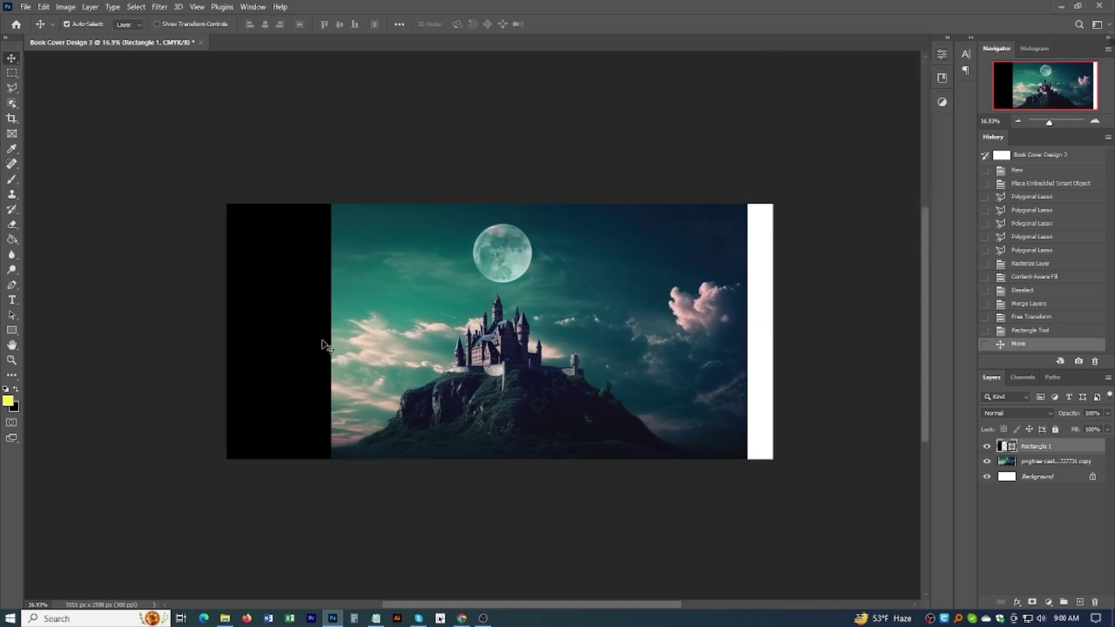
key(ctrl+a)
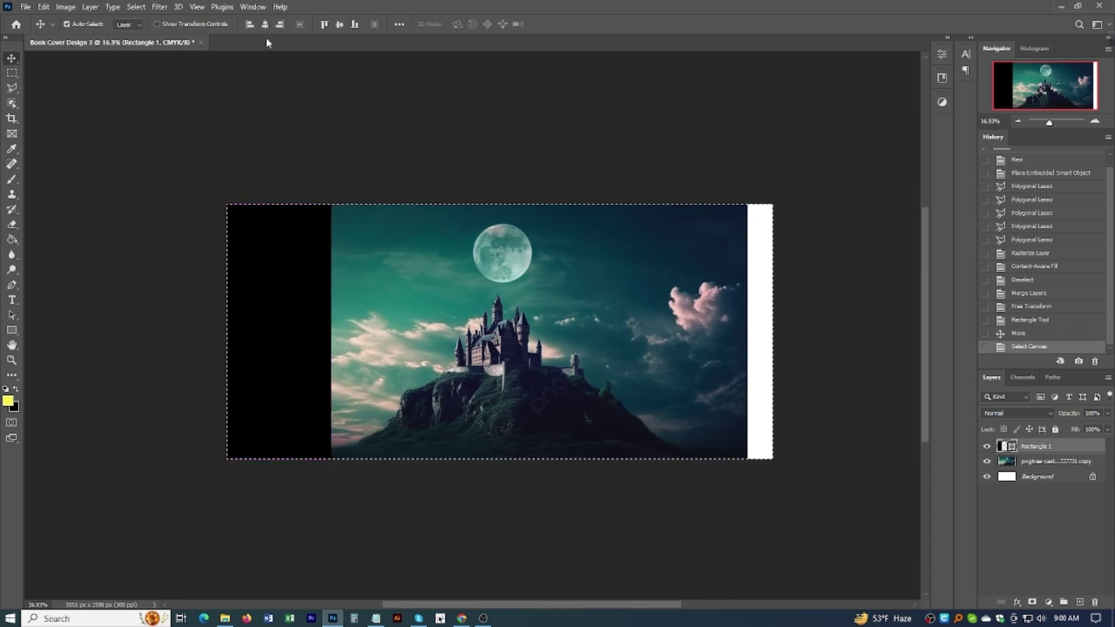
click(246, 24)
key(ctrl+d)
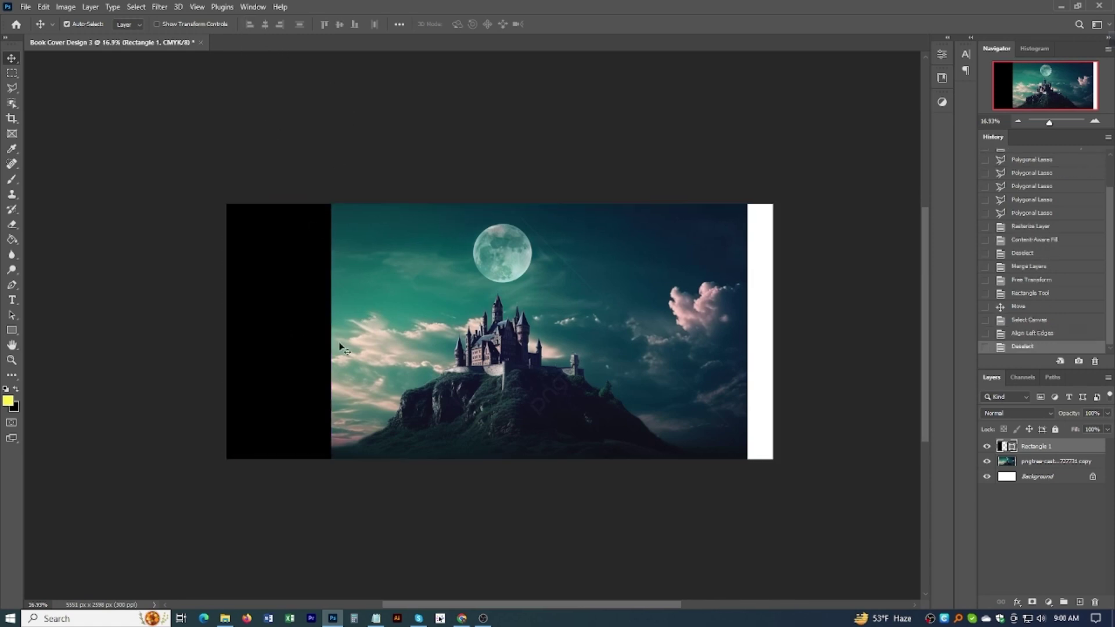
Step: Duplicate the rectangle and align the copy to the canvas's right edge, vertically centred
drag(295, 346, 726, 356)
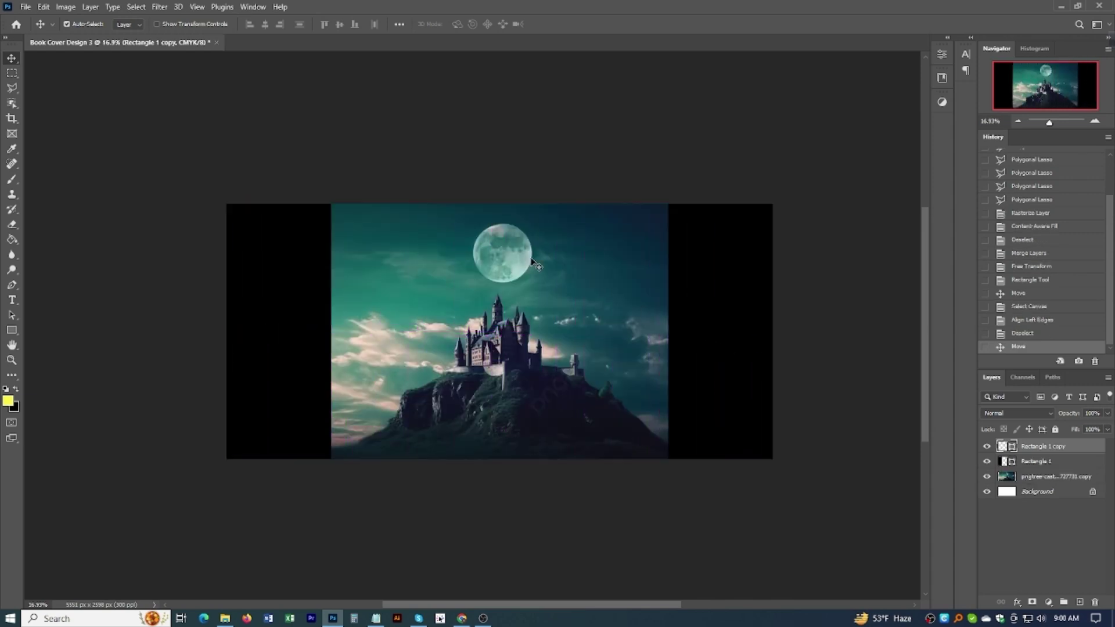
key(ctrl+a)
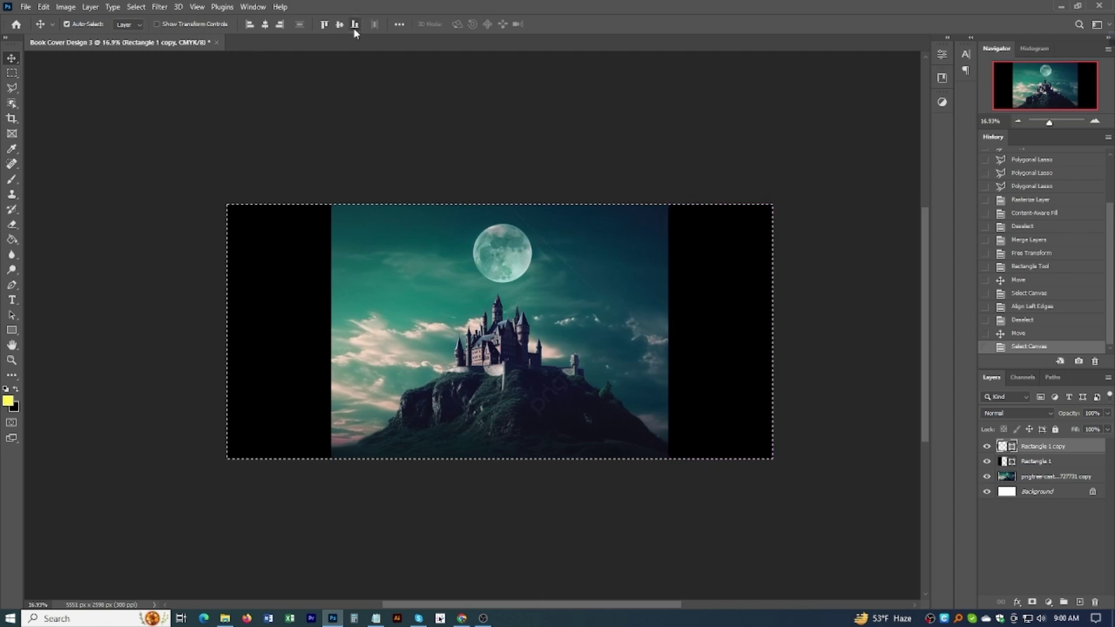
click(249, 26)
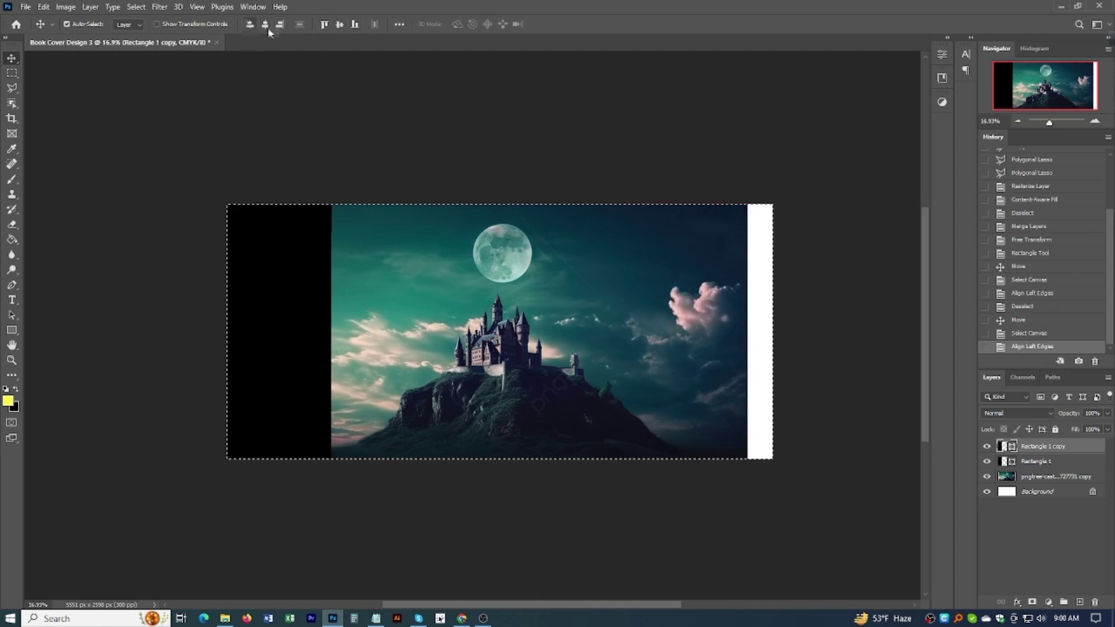
click(280, 24)
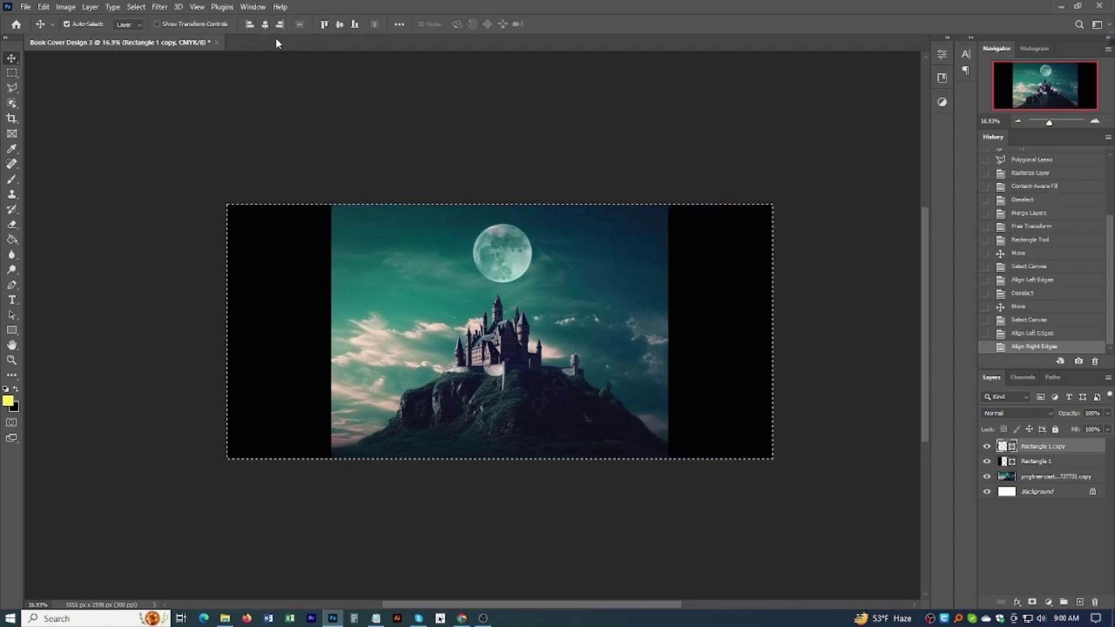
click(266, 25)
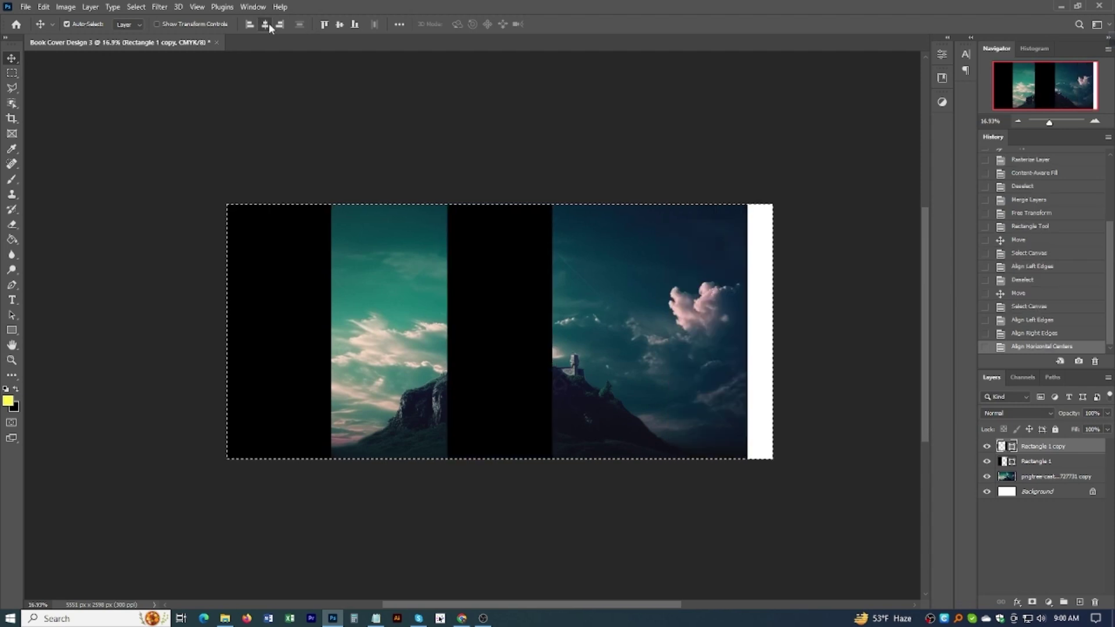
click(280, 25)
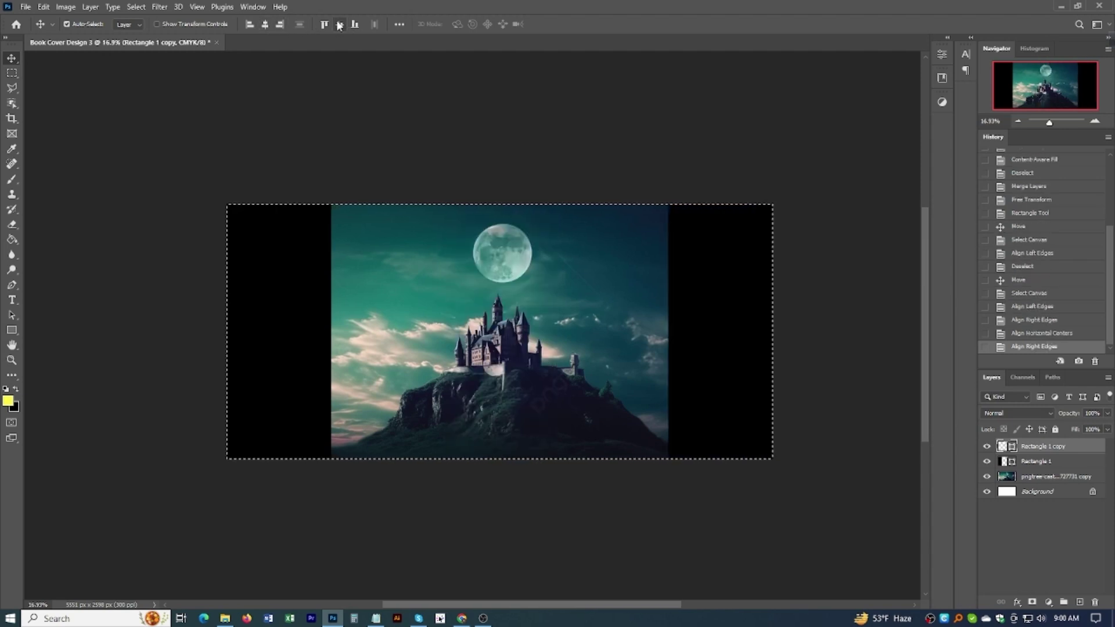
click(340, 24)
key(ctrl+d)
scroll(507, 347, up, 2)
scroll(507, 347, down, 3)
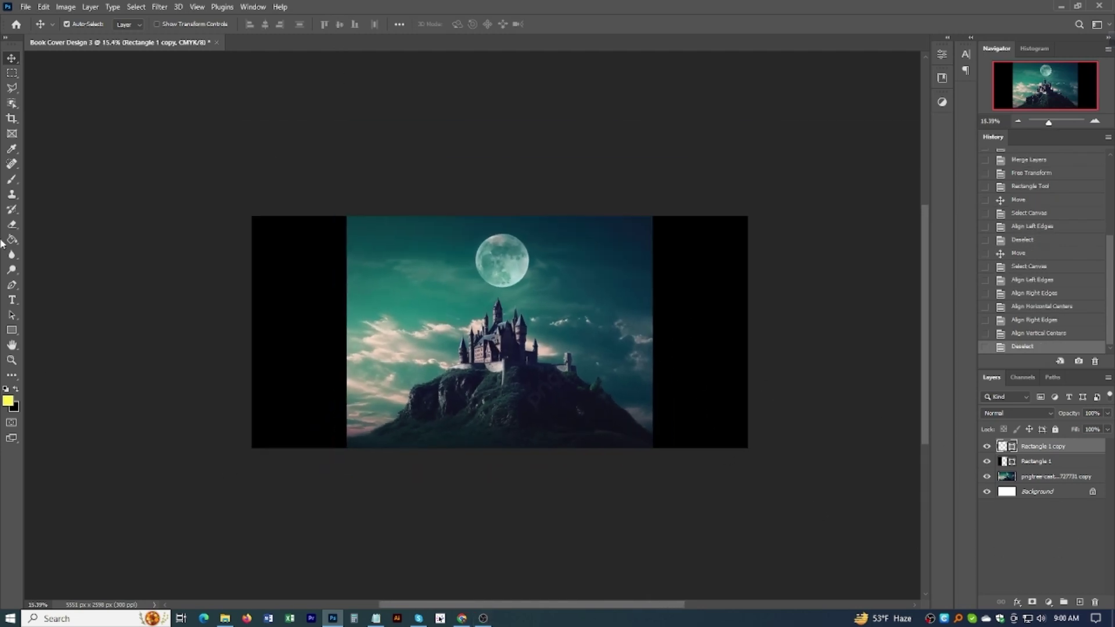
click(1012, 463)
click(10, 331)
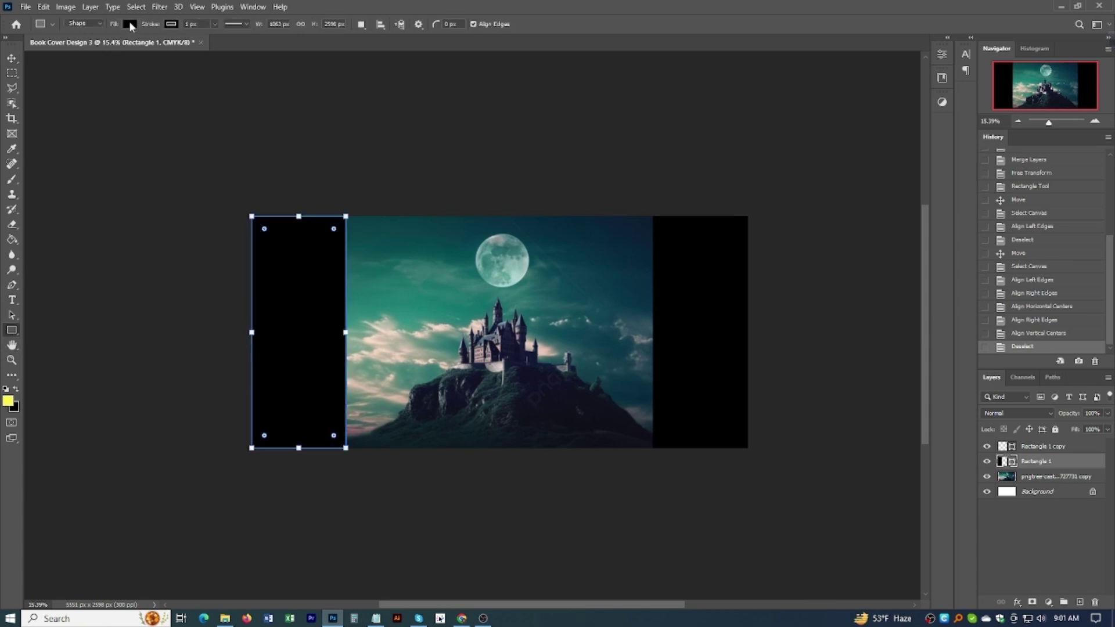
Step: Remove the left rectangle's stroke and fill it with dark teal sampled from the sky
click(170, 26)
click(104, 47)
click(159, 26)
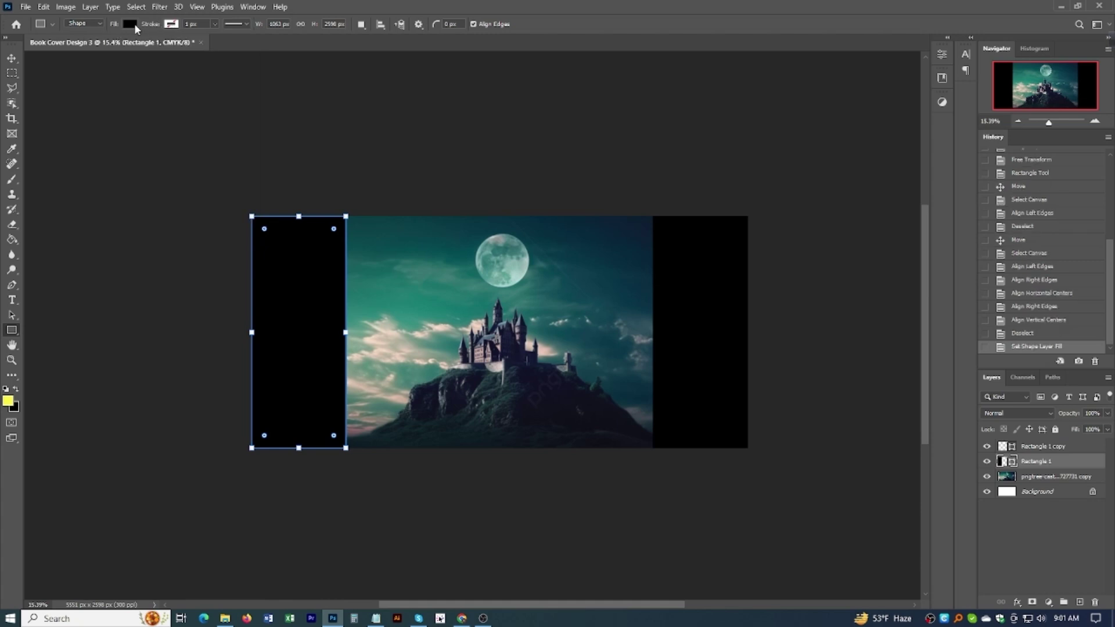
click(130, 24)
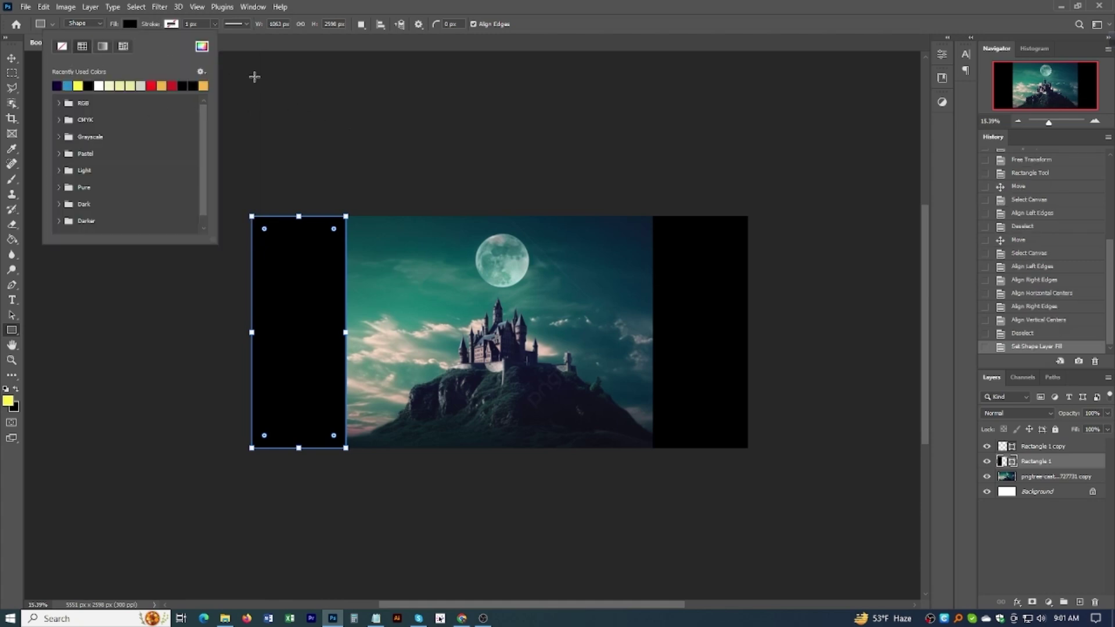
click(201, 47)
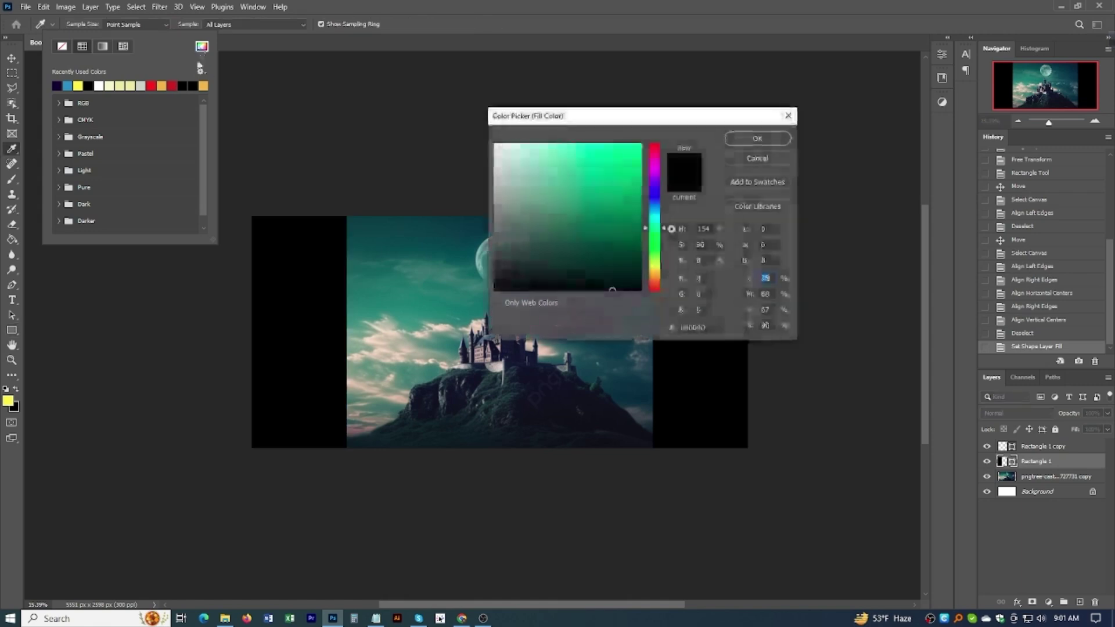
click(475, 219)
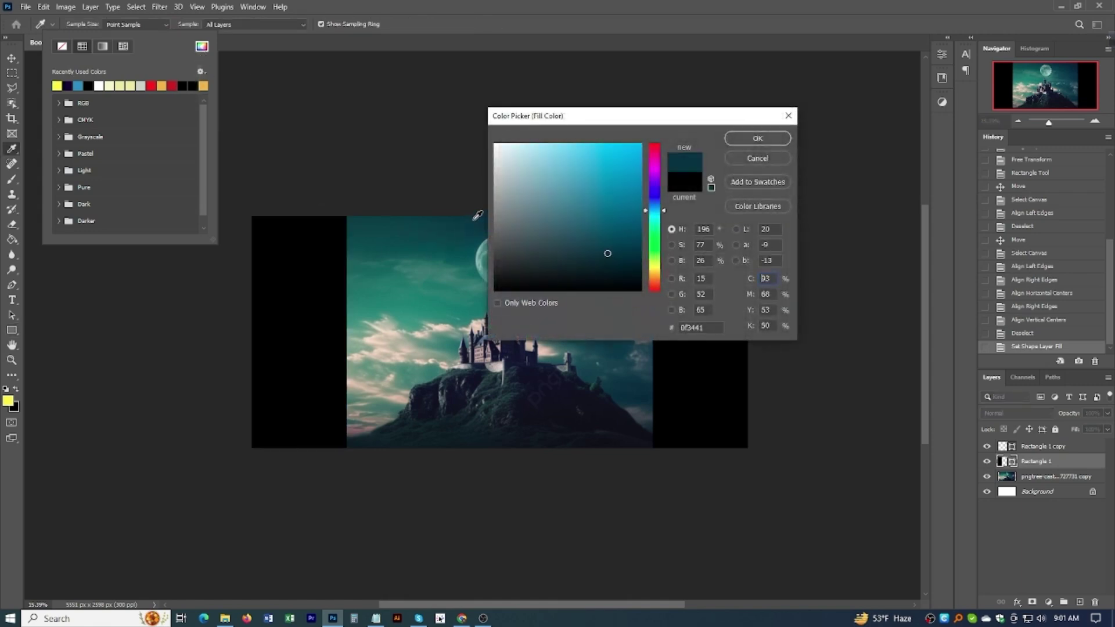
click(756, 139)
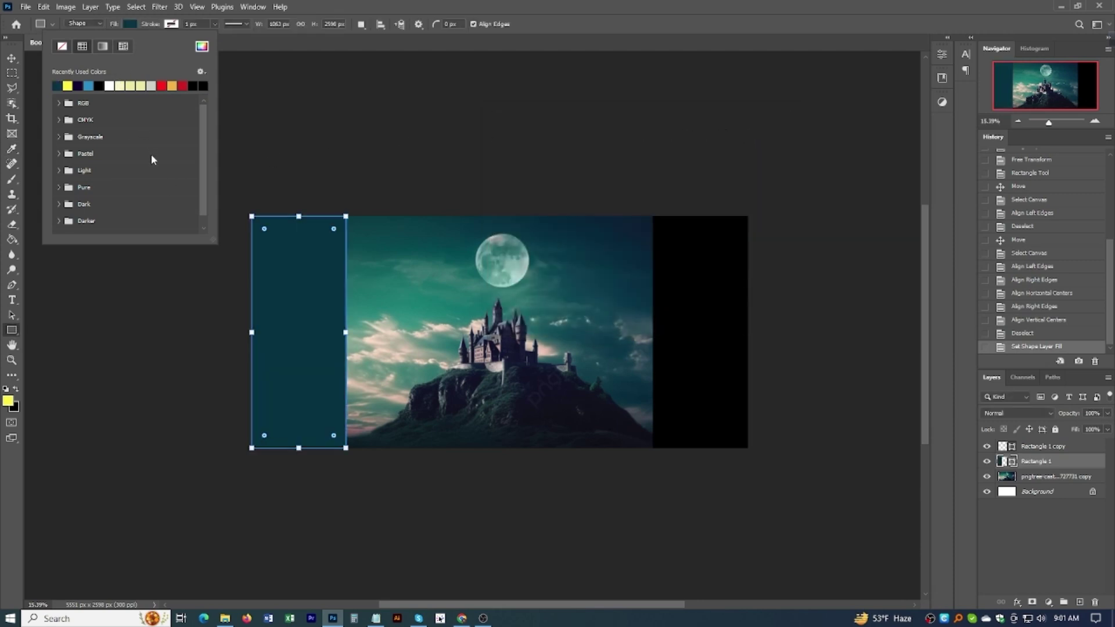
click(127, 23)
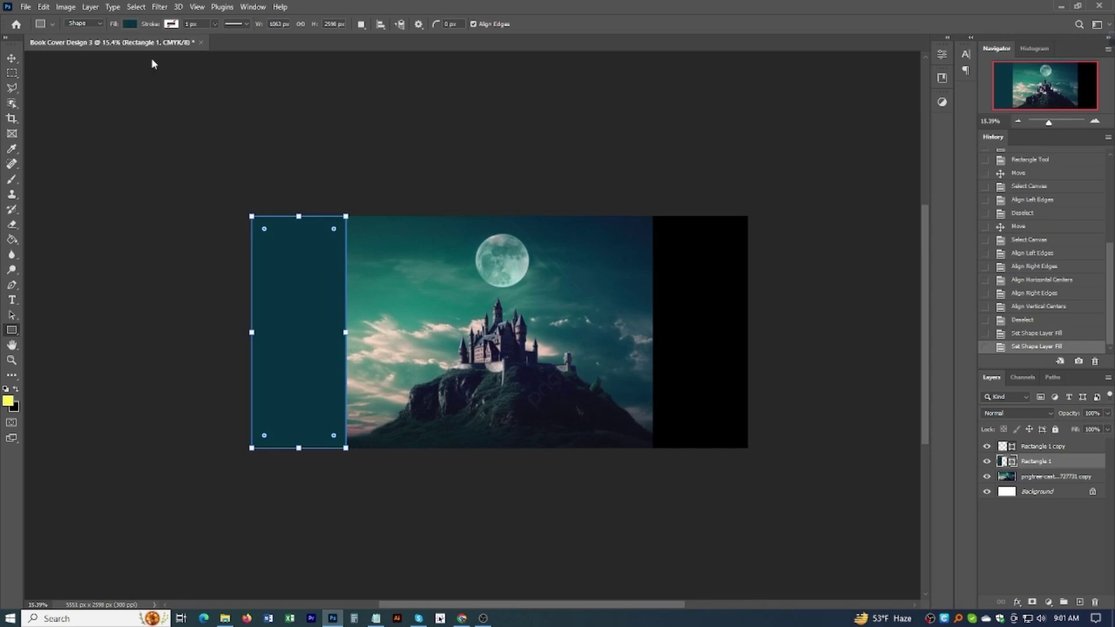
Step: Check that the left rectangle's fill hex is 0f3441, closing the picker unchanged
click(131, 25)
click(202, 47)
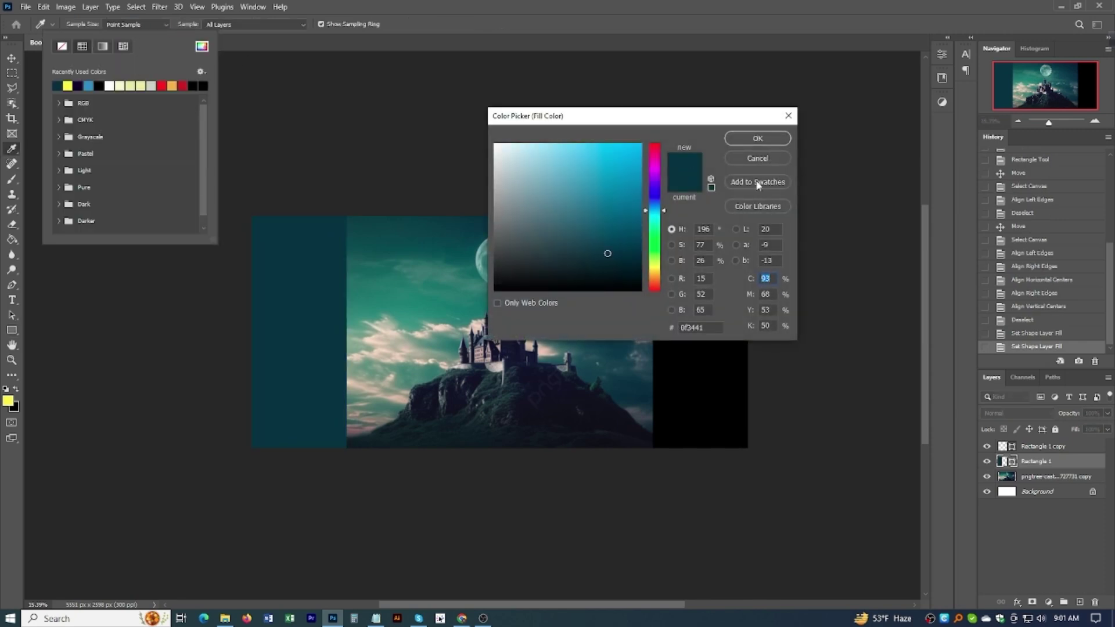
click(680, 327)
click(788, 115)
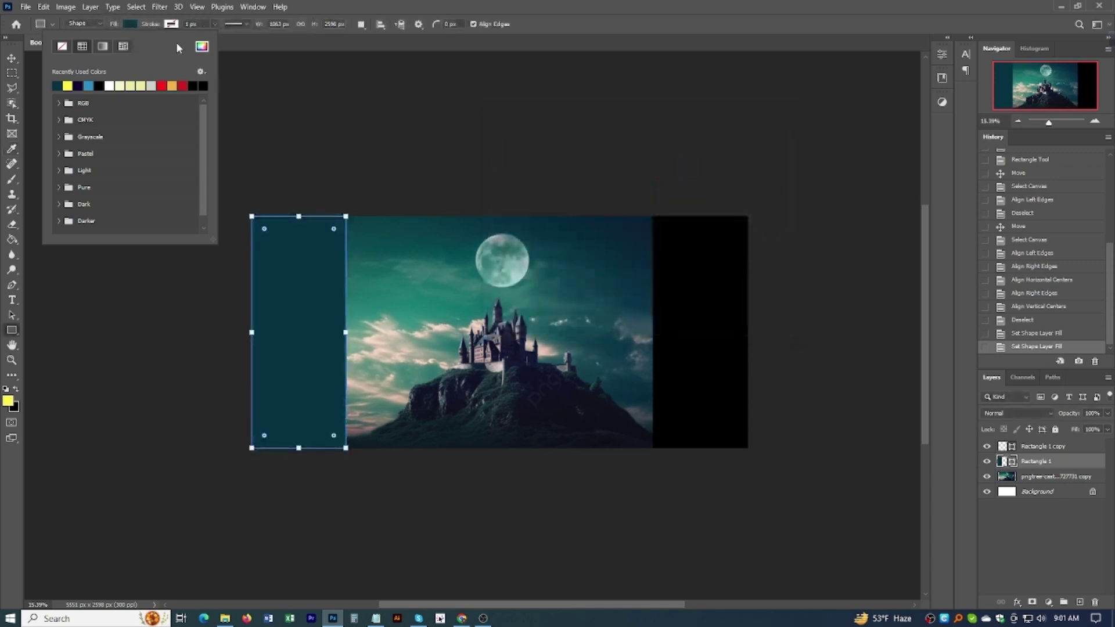
click(99, 23)
click(100, 24)
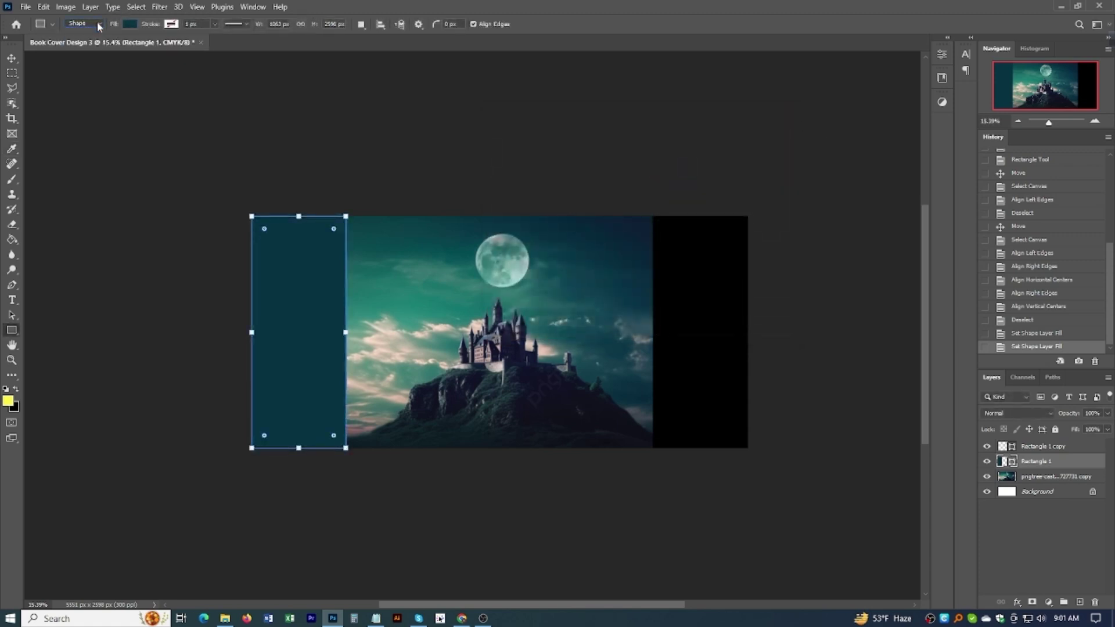
Step: Give the right rectangle copy no stroke and the same dark teal fill
click(12, 58)
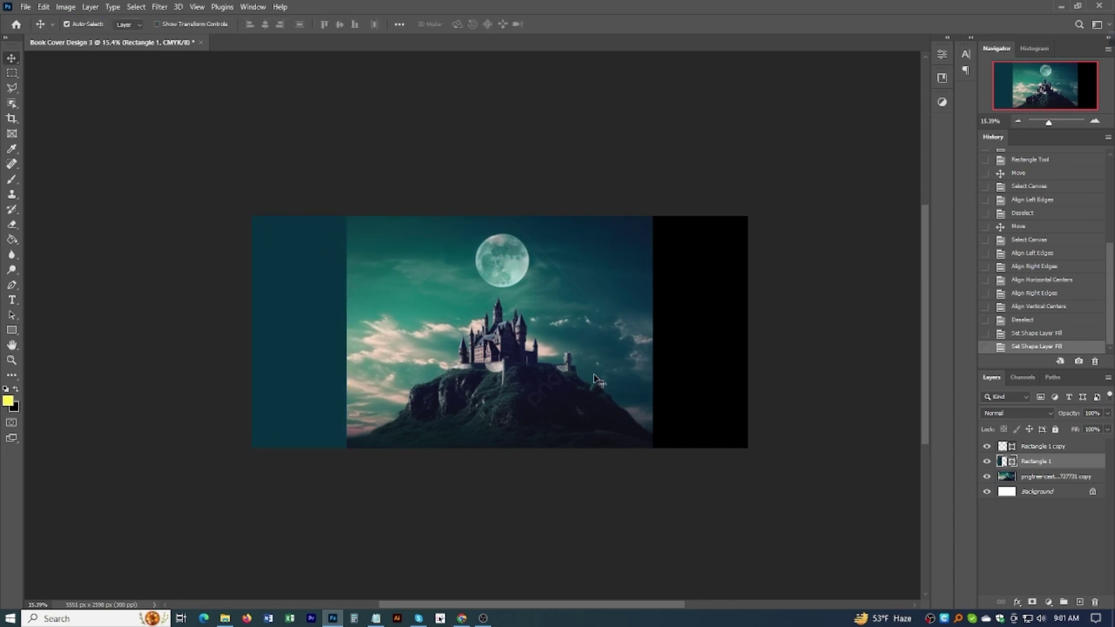
click(1033, 447)
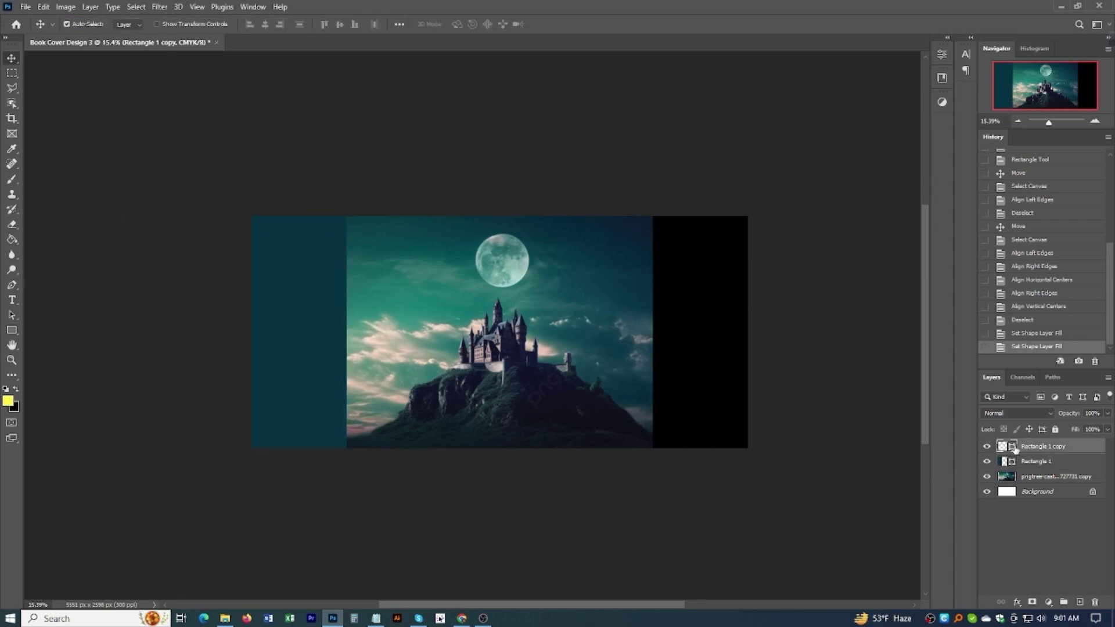
click(11, 330)
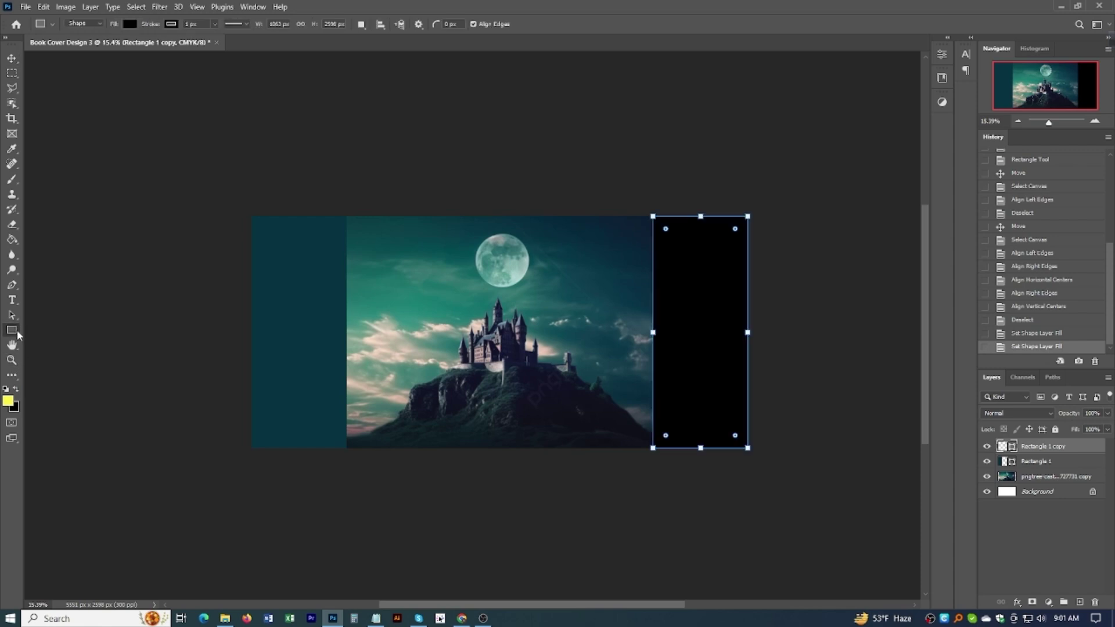
click(171, 25)
click(102, 47)
click(128, 25)
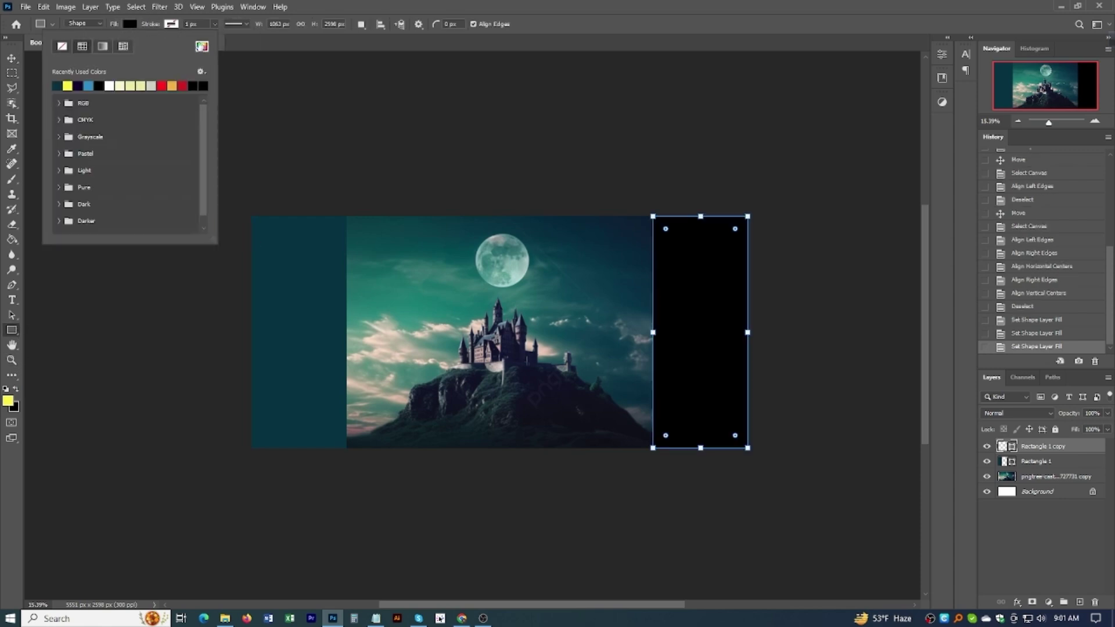
click(57, 85)
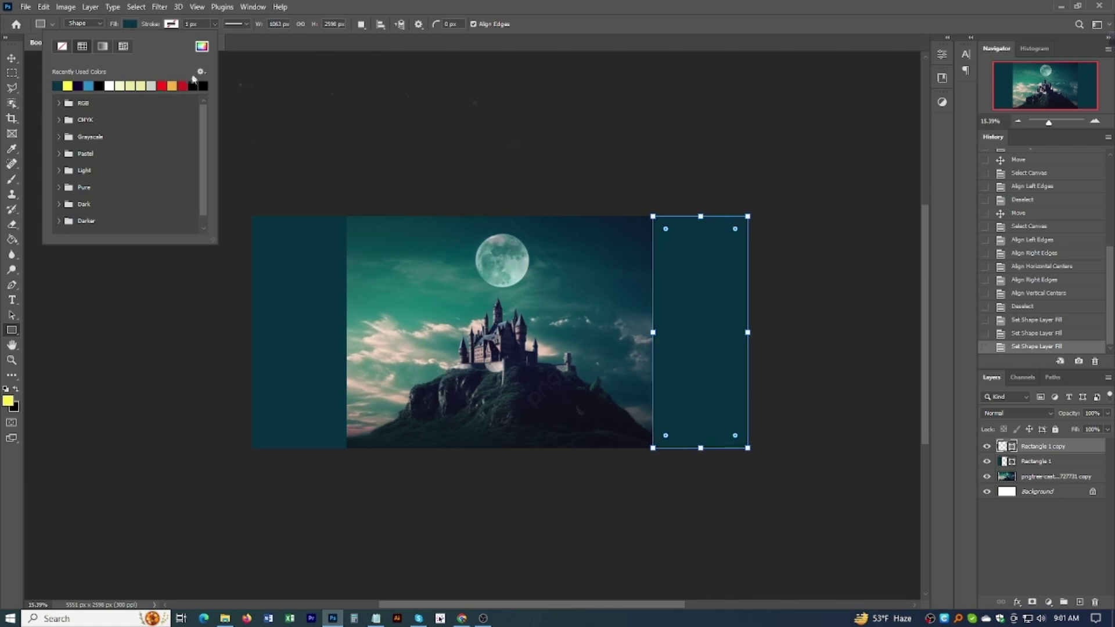
Step: Bring up Save As to store the cover as Book Cover Design 3.psd
click(130, 24)
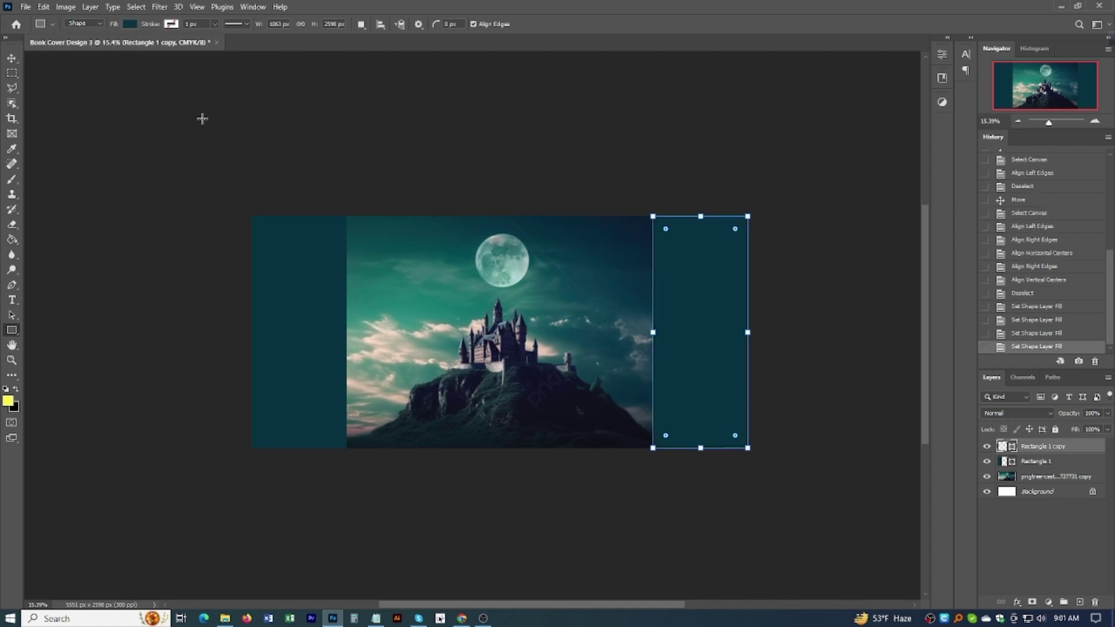
click(12, 58)
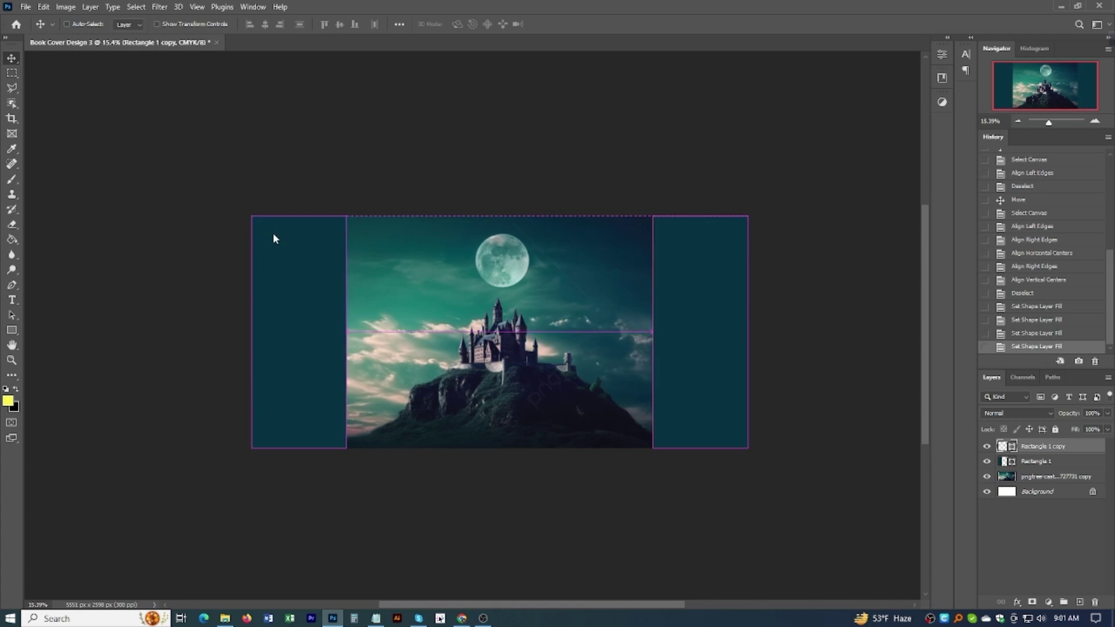
key(ctrl+s)
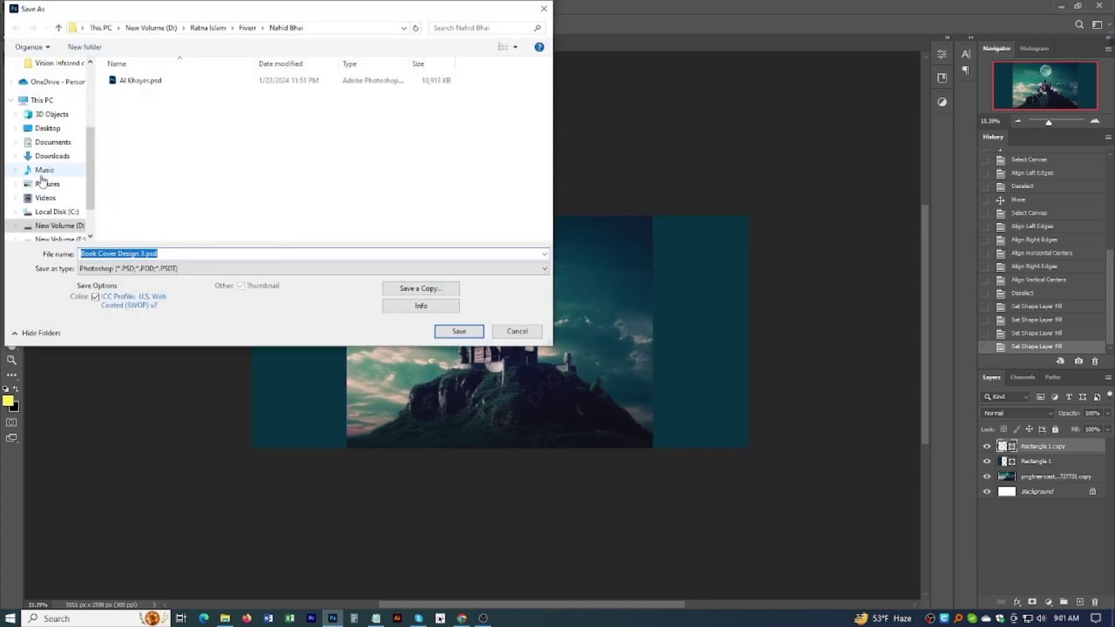
Step: Create a 2.5 cm by 22 cm rectangle for the spine
scroll(41, 133, up, 3)
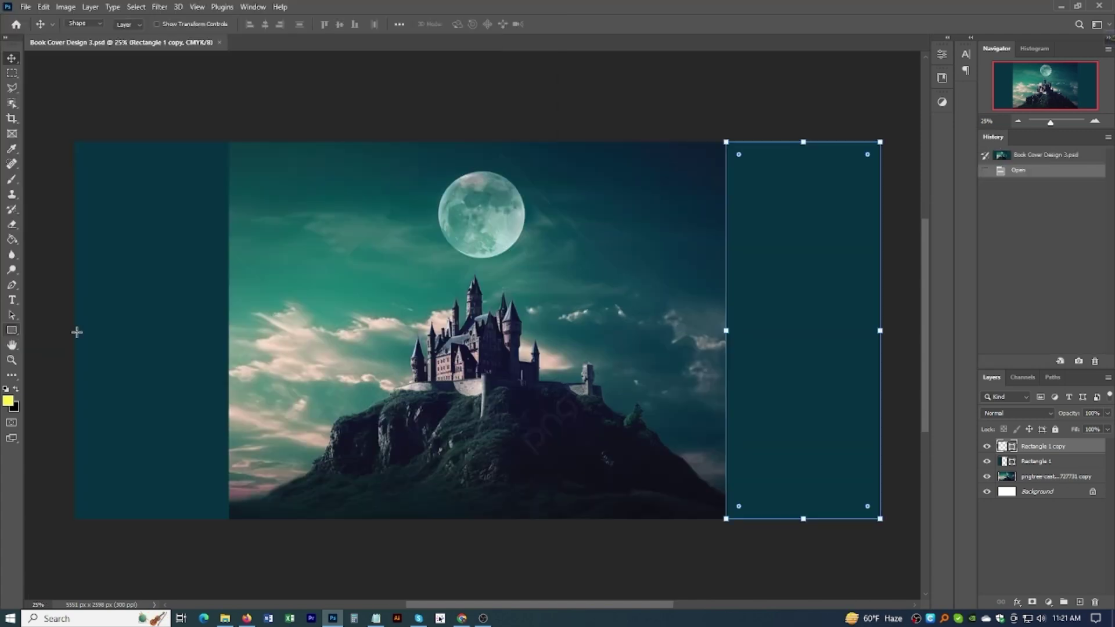
click(399, 306)
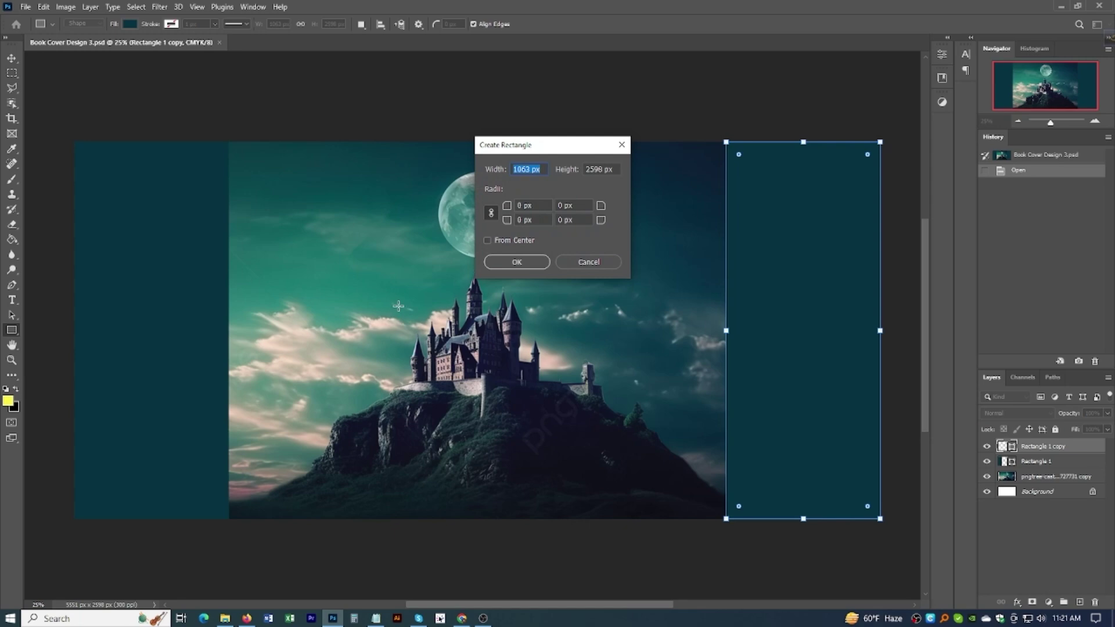
text(2)
double_click(601, 169)
text(22)
click(601, 169)
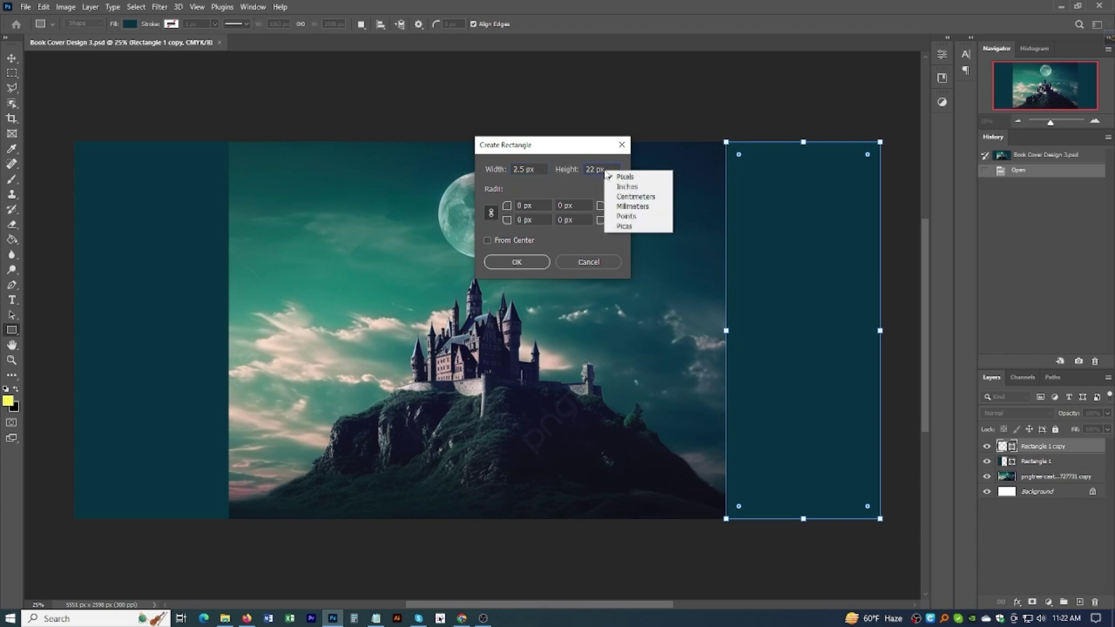
click(627, 197)
double_click(601, 168)
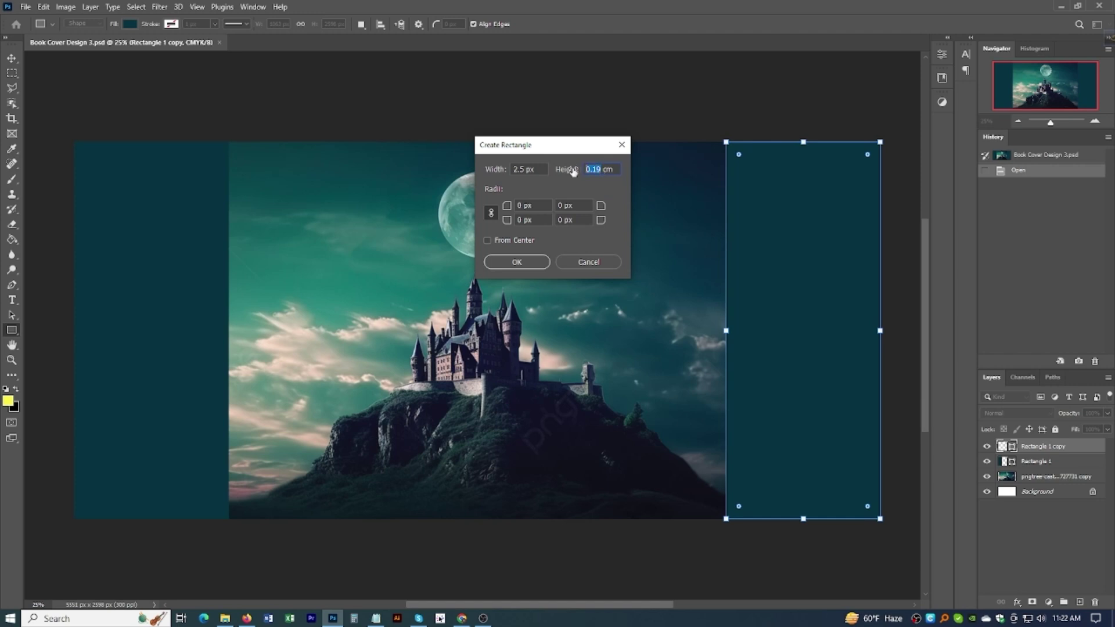
text(22)
right_click(527, 168)
click(552, 187)
drag(527, 169, 500, 172)
text(2)
key(Return)
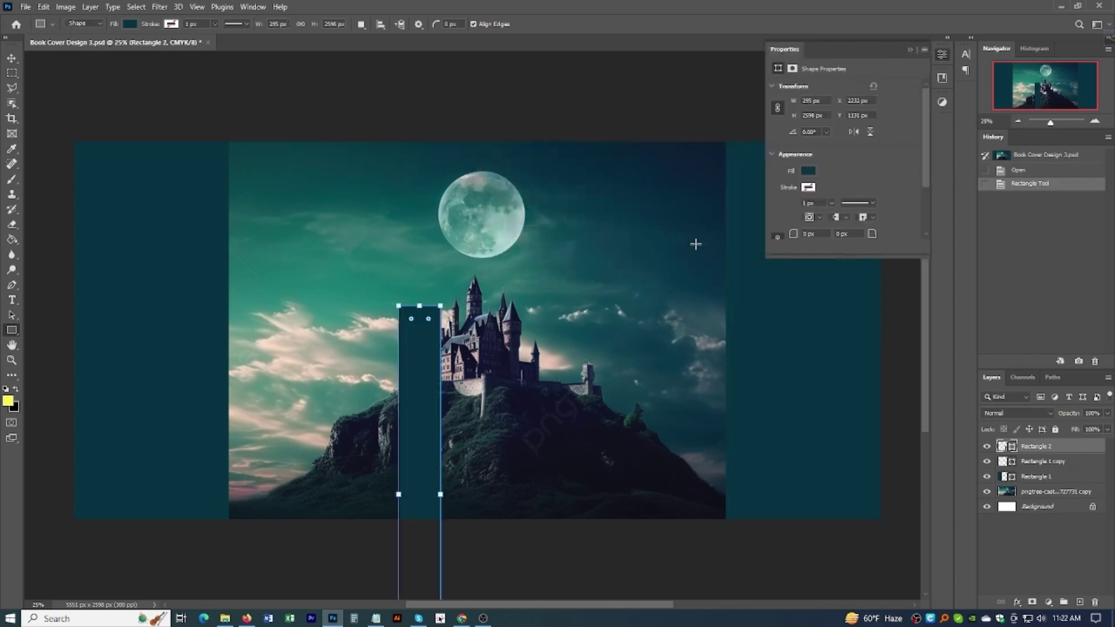
Step: Centre the strip horizontally and vertically on the canvas, then deselect
click(12, 58)
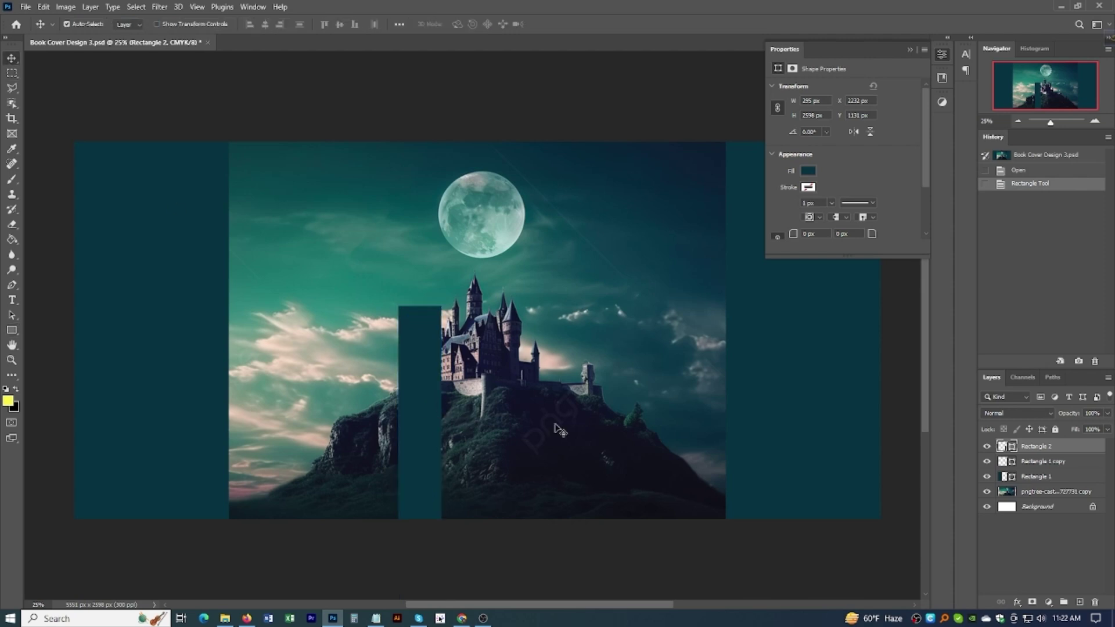
key(ctrl+a)
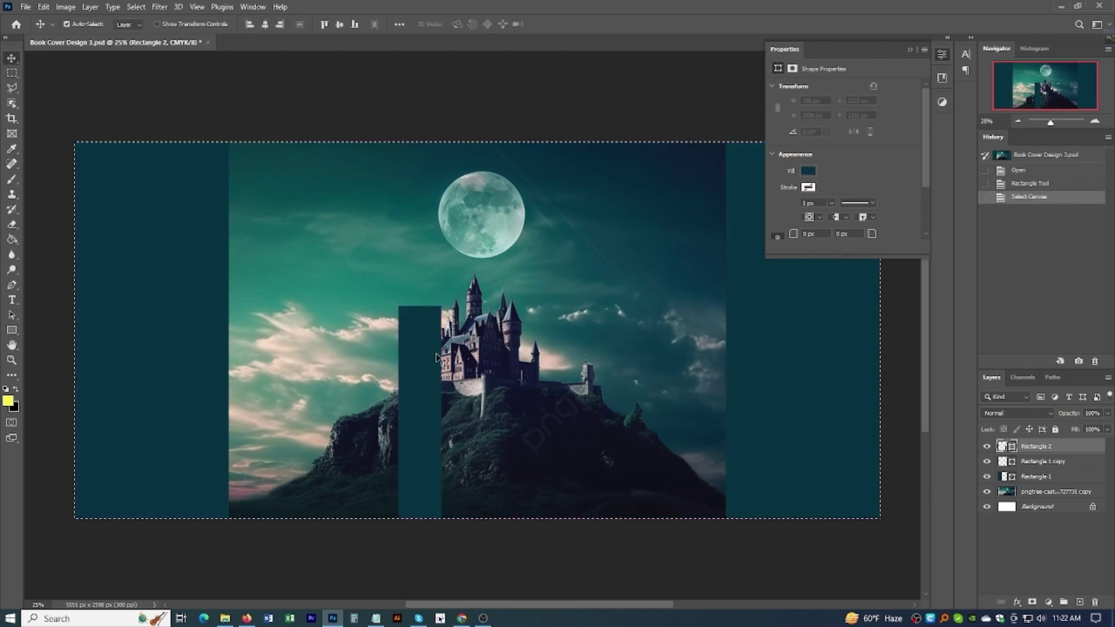
click(264, 25)
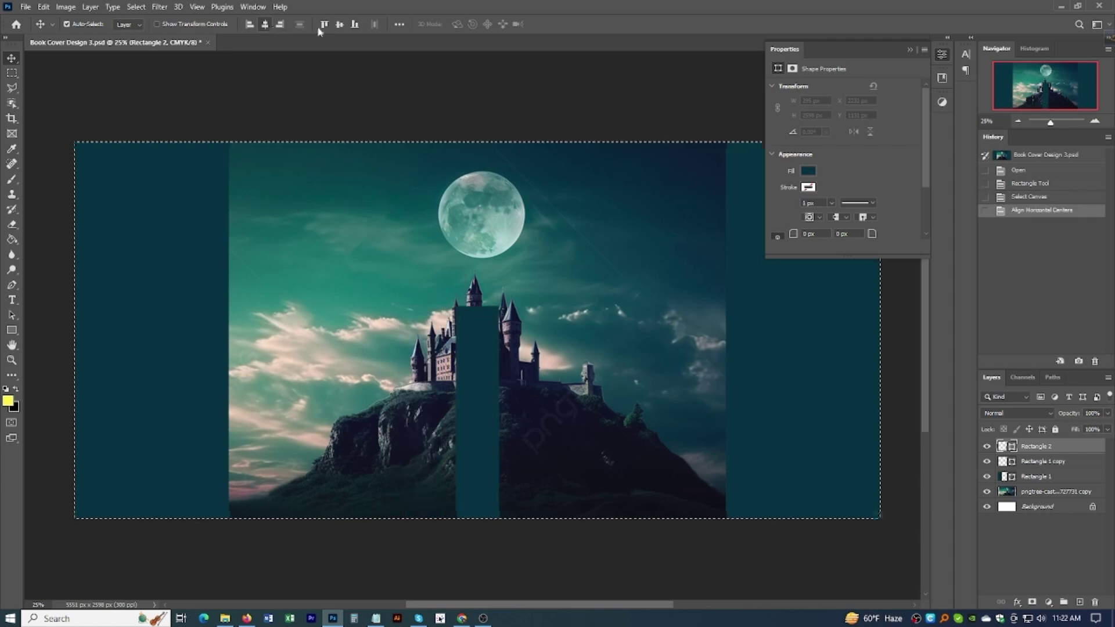
click(339, 24)
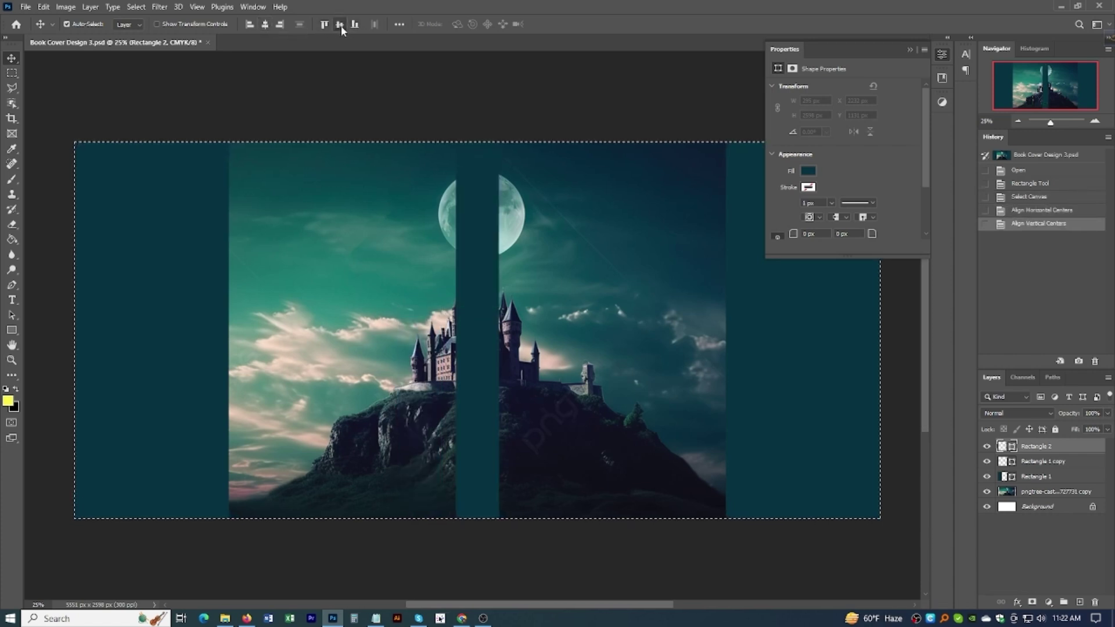
key(ctrl+d)
click(909, 49)
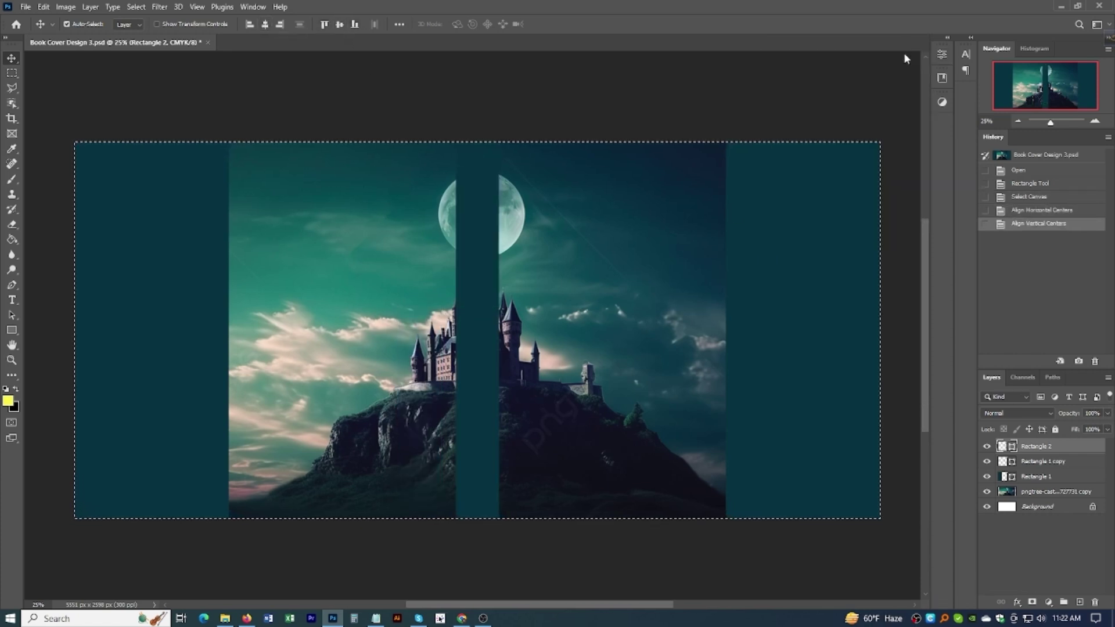
scroll(589, 288, up, 3)
scroll(589, 288, down, 5)
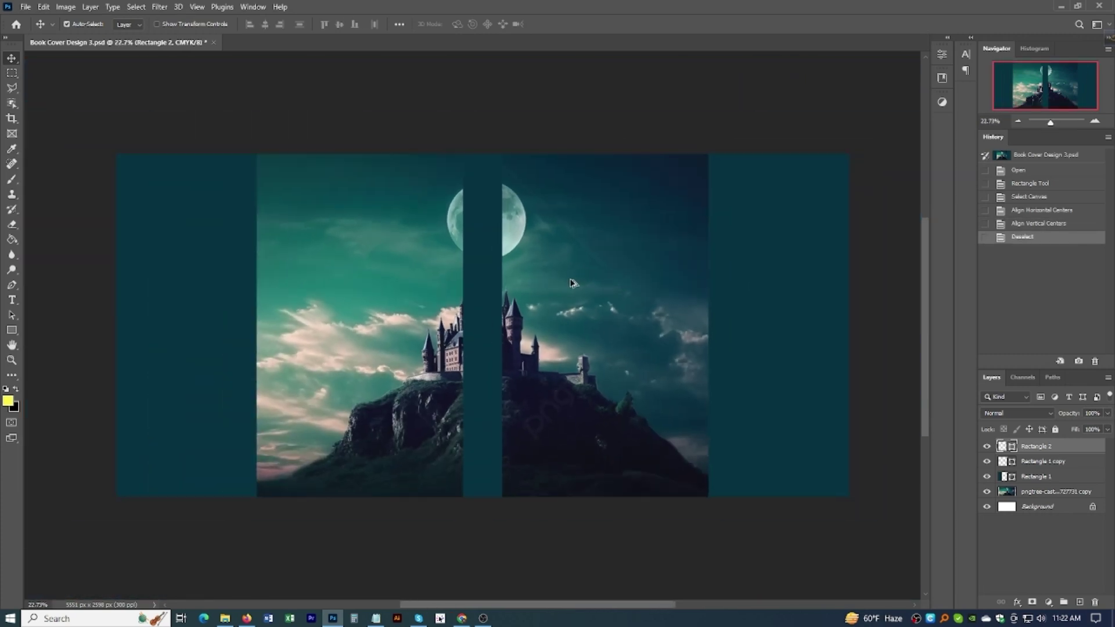
Step: Scale the castle photo to about 125% and shift it right onto the front panel
ctrl+click(553, 292)
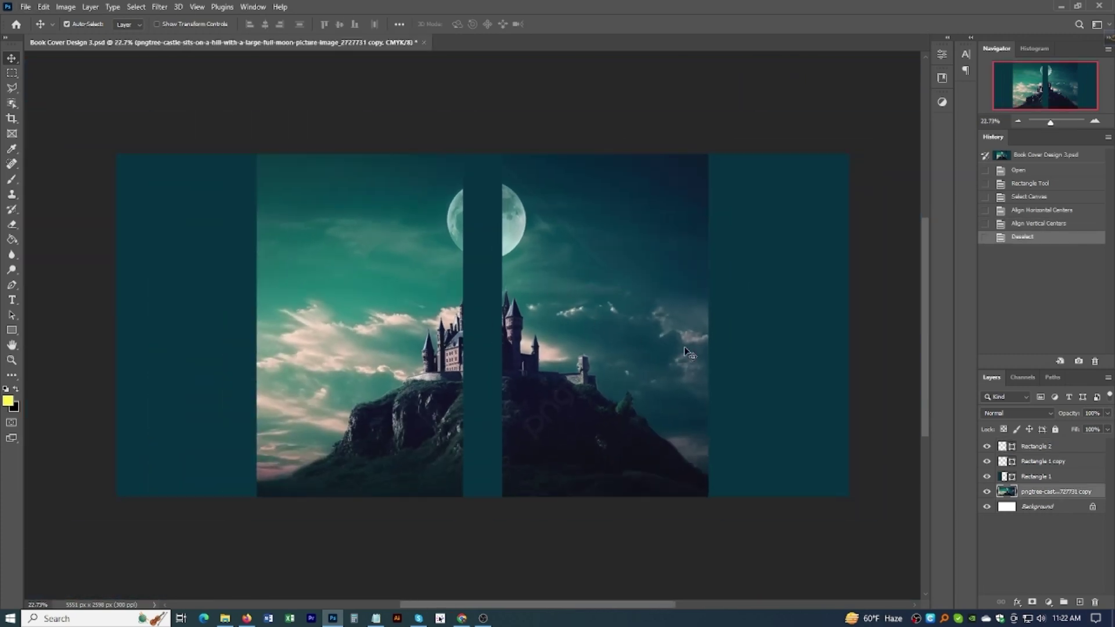
key(ctrl+t)
drag(482, 140, 482, 116)
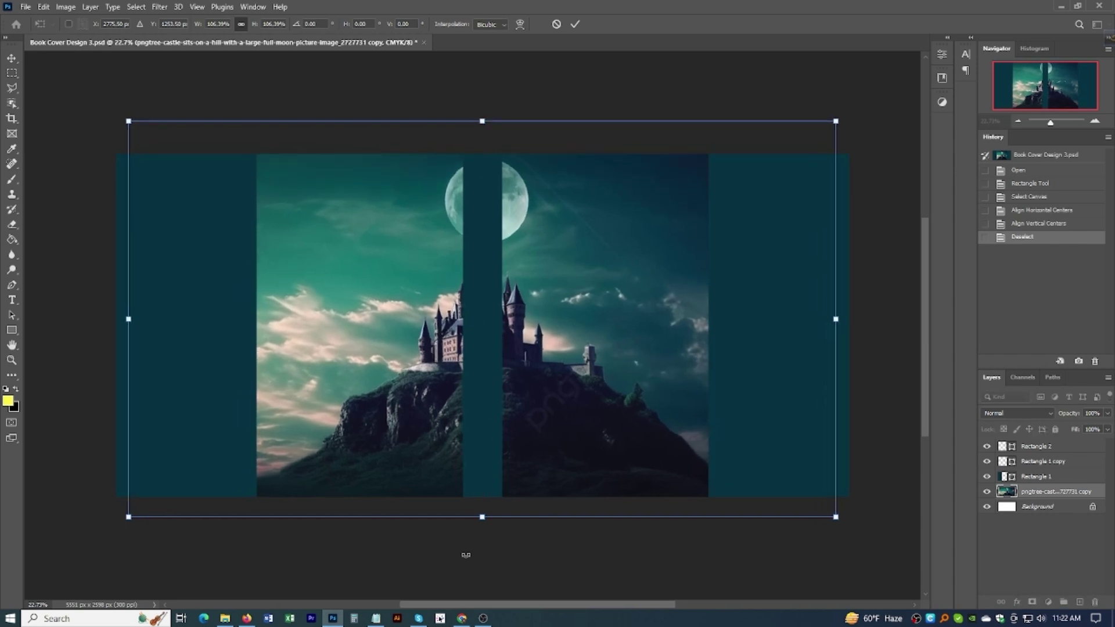
drag(482, 516, 494, 588)
drag(534, 428, 644, 413)
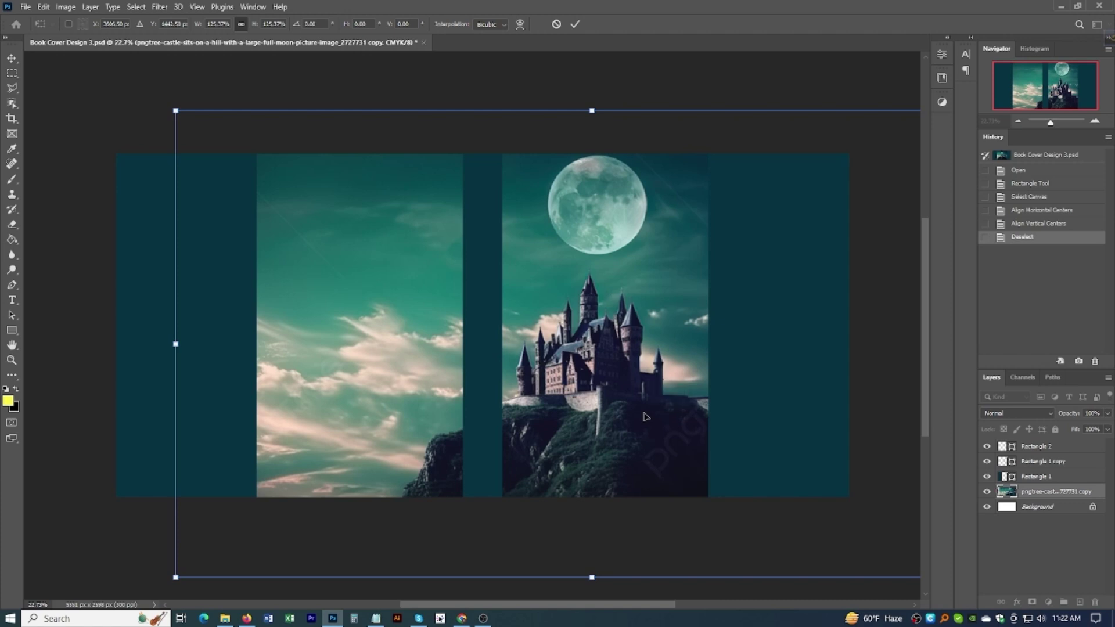
key(Return)
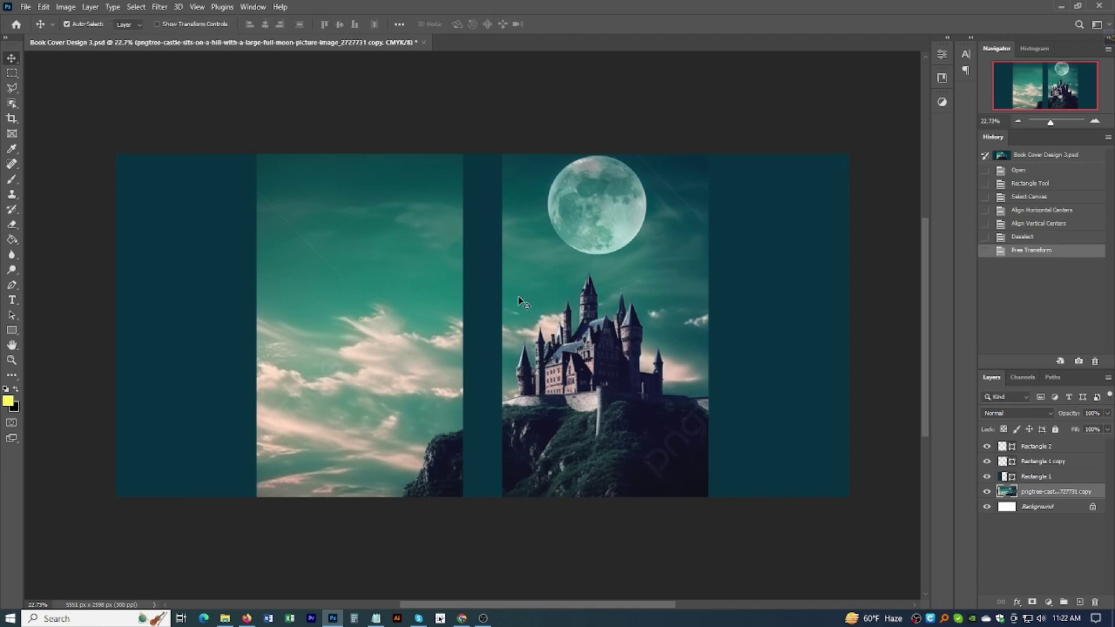
click(488, 309)
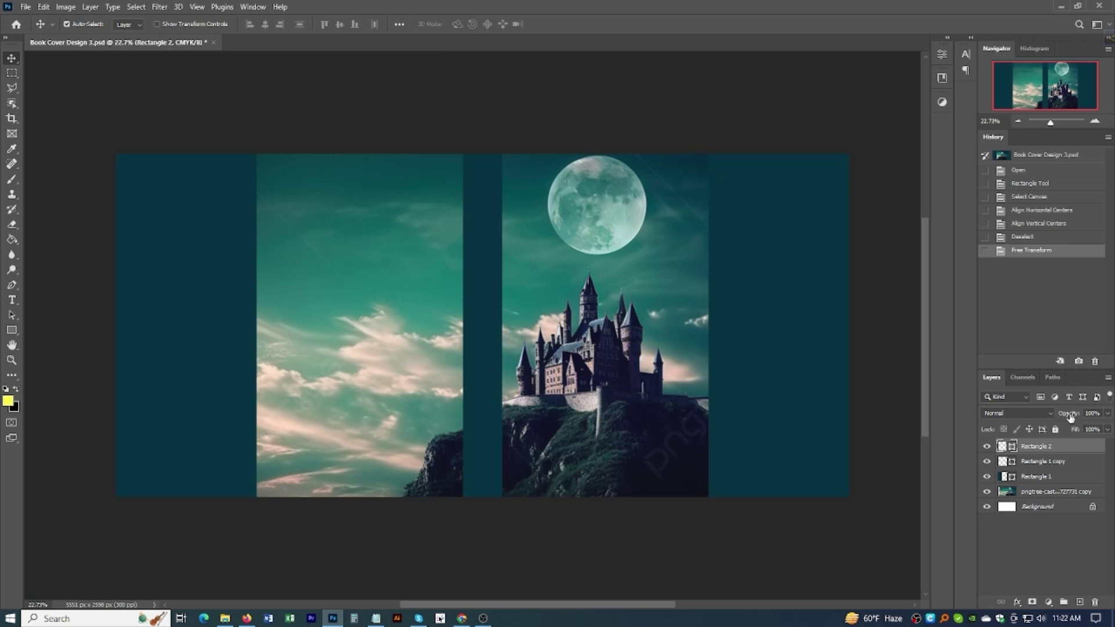
Step: Lower the Rectangle 2 spine strip's Fill to 50%
drag(1077, 432, 1074, 433)
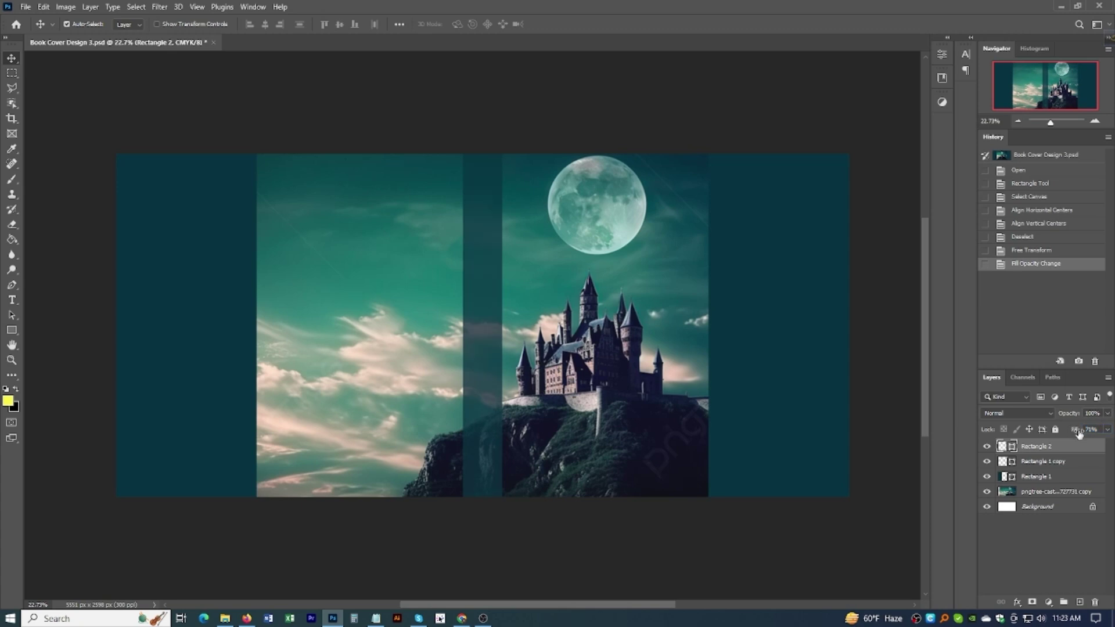
drag(1098, 429, 1081, 430)
text(50)
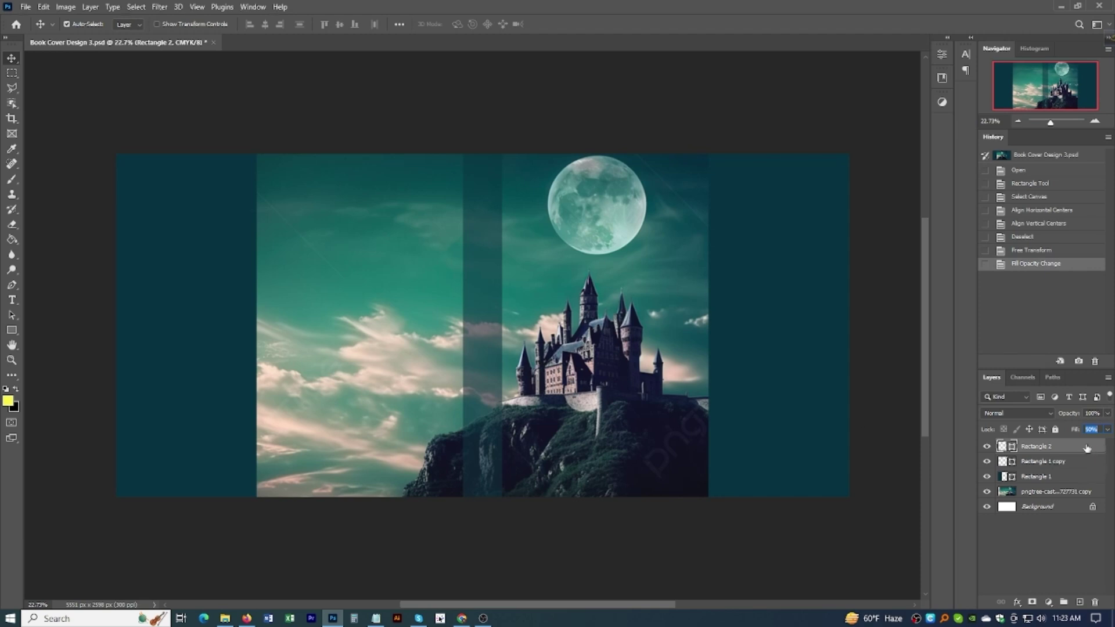
click(1032, 461)
click(1034, 446)
click(568, 368)
scroll(568, 368, up, 1)
Step: Convert the castle photo layer to a smart object and apply Auto Contrast
scroll(569, 368, down, 3)
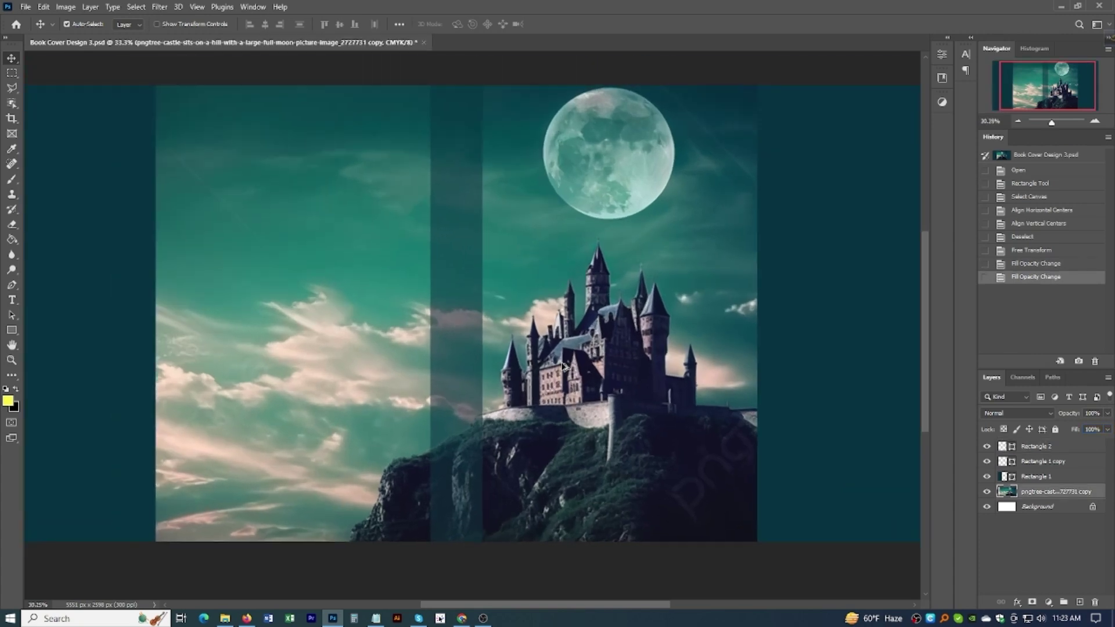
drag(666, 378, 531, 372)
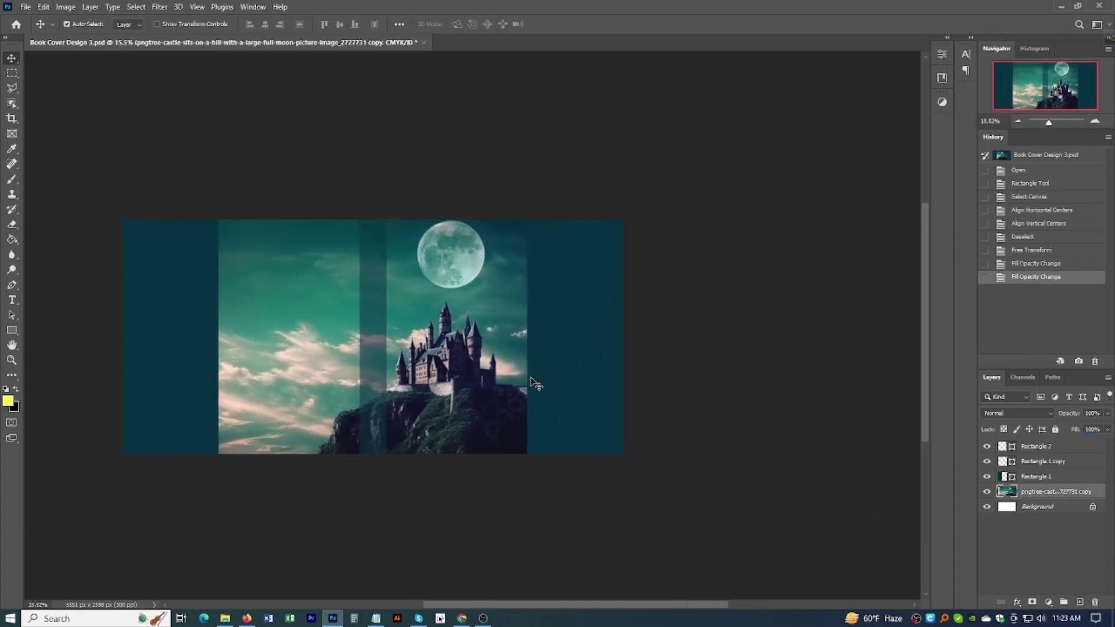
key(ctrl)
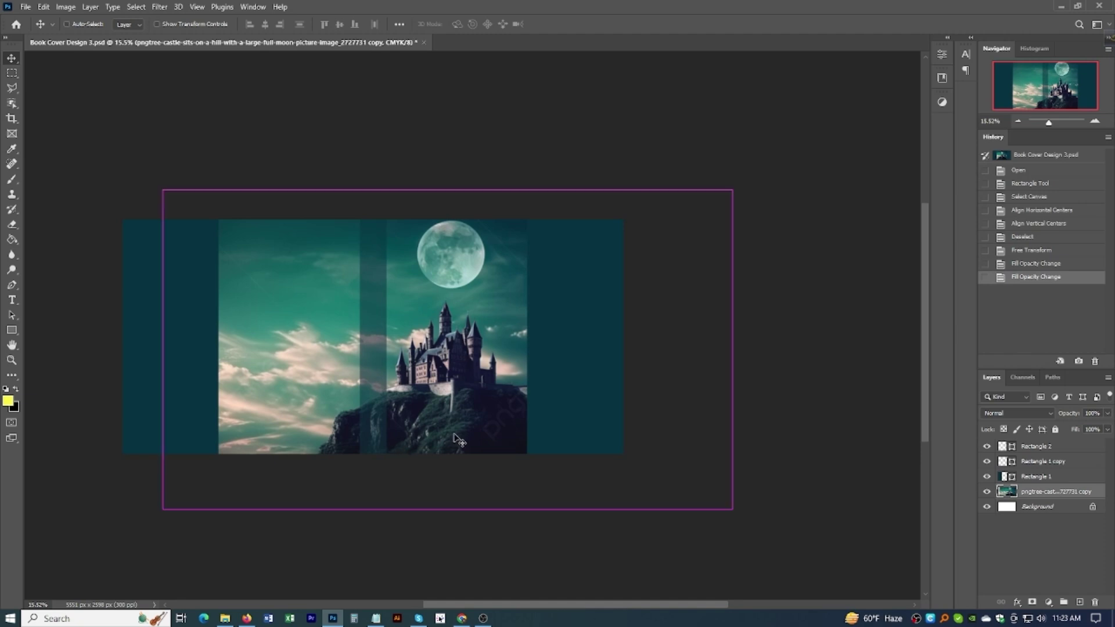
scroll(452, 441, up, 1)
right_click(1058, 493)
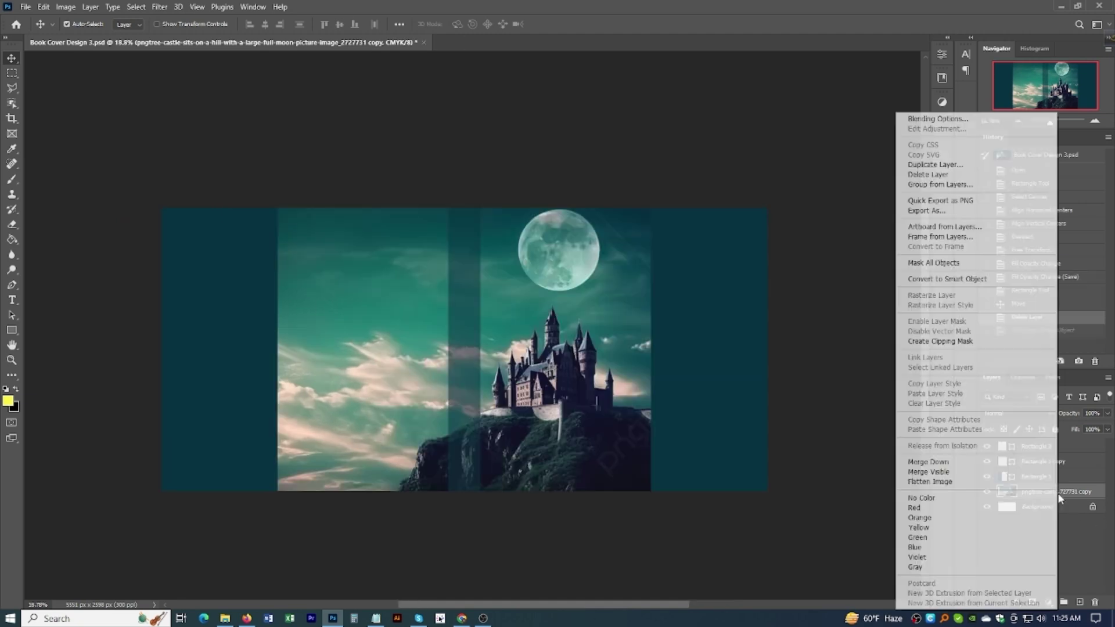
click(937, 279)
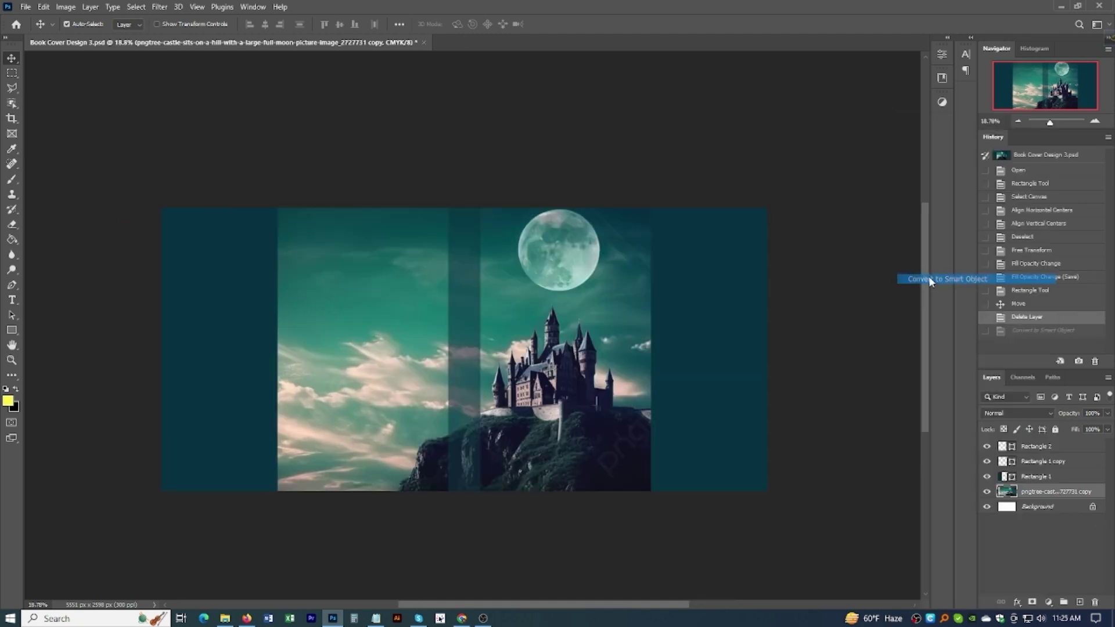
click(60, 8)
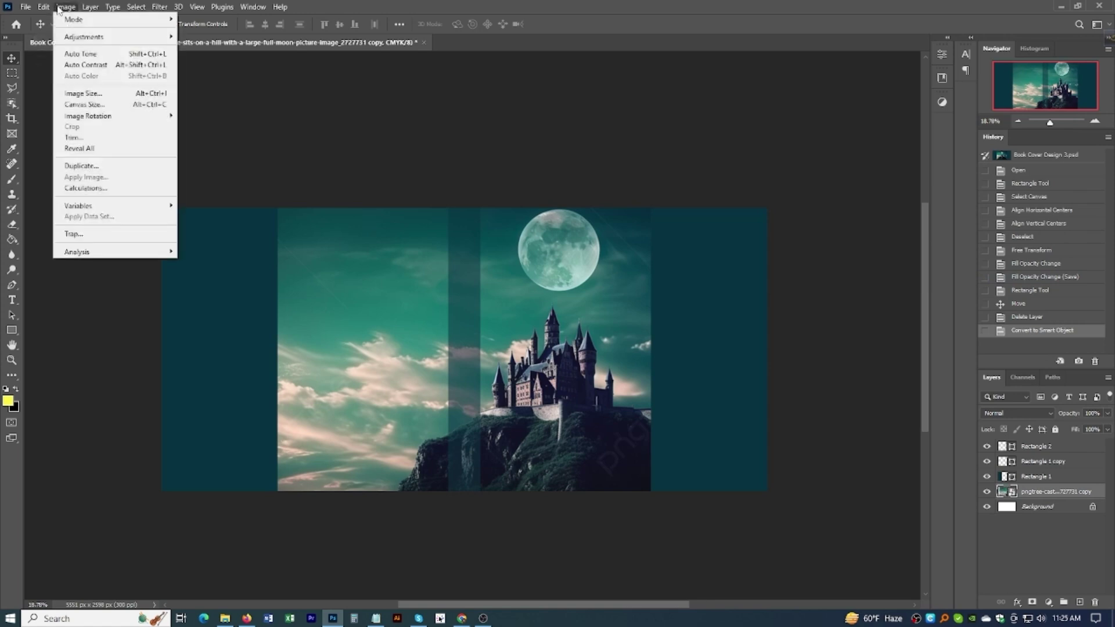
click(90, 66)
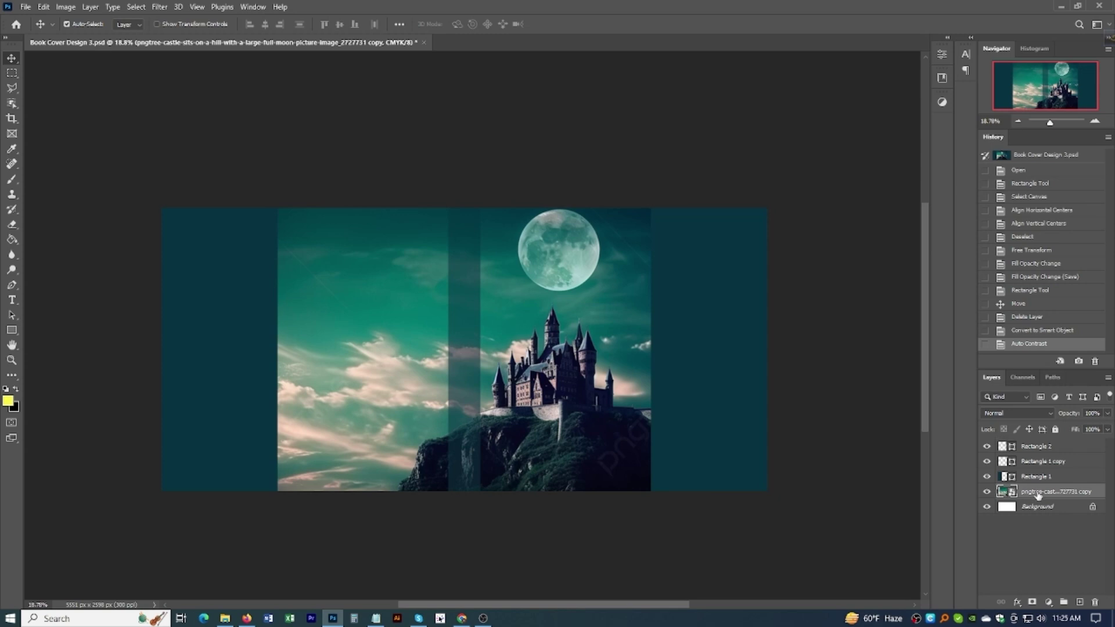
click(66, 7)
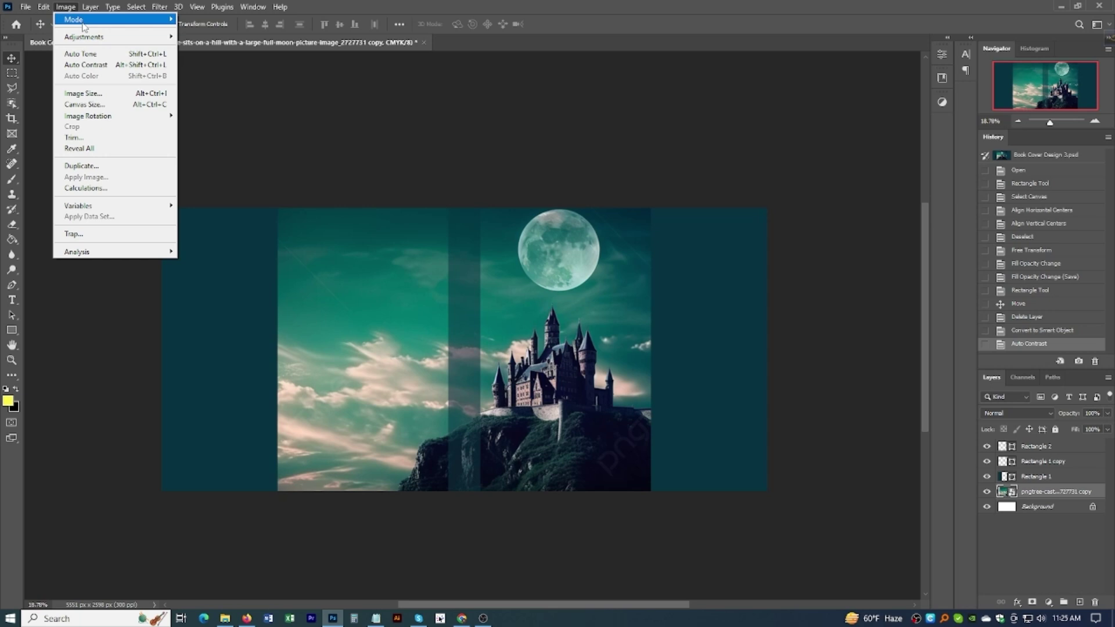
Step: Open Hue/Saturation on the castle photo and adjust the Hue to +20
mouse_move(84, 38)
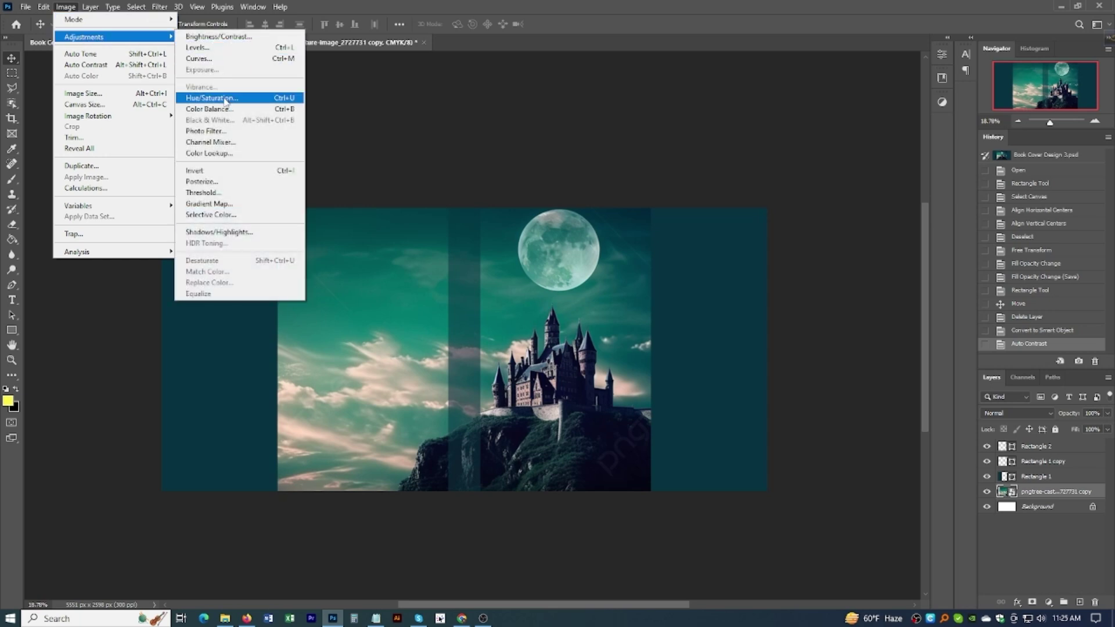
click(225, 97)
drag(551, 129, 772, 95)
drag(748, 171, 754, 174)
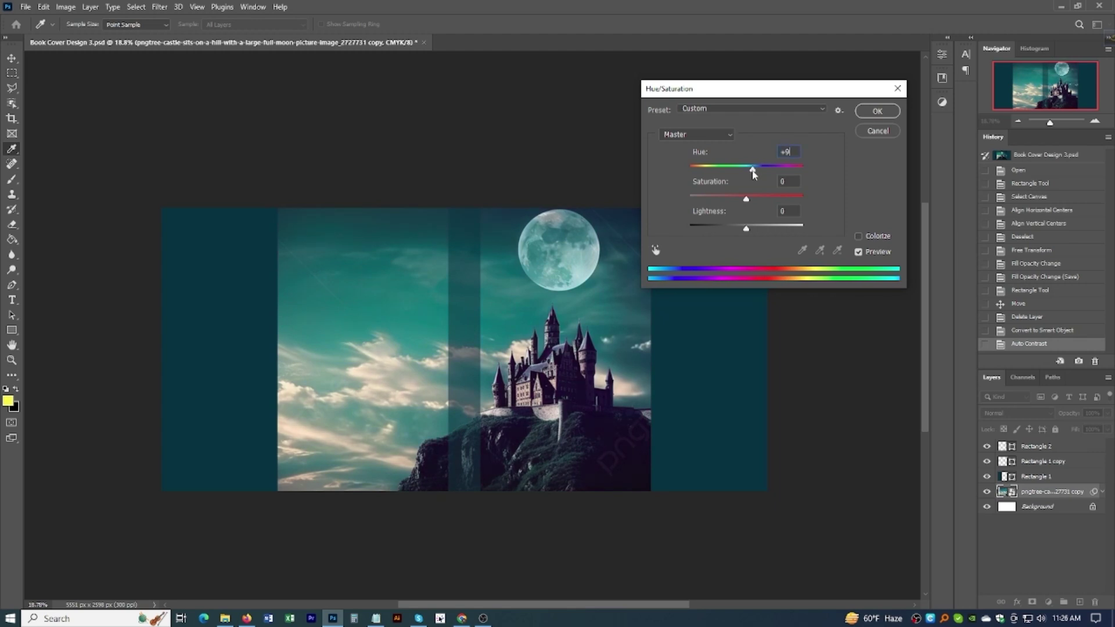
key(Down)
drag(754, 172, 758, 173)
drag(757, 173, 767, 206)
Step: Set Saturation to +25, compare with the preview toggled, and apply
key(Tab)
text(35)
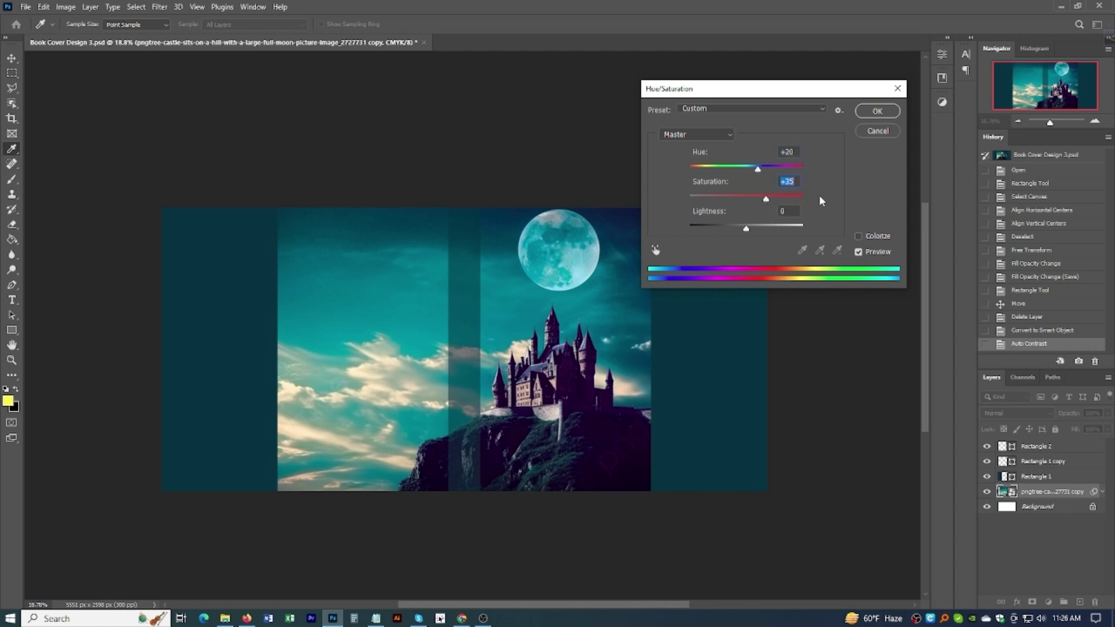
click(858, 252)
click(859, 252)
click(858, 252)
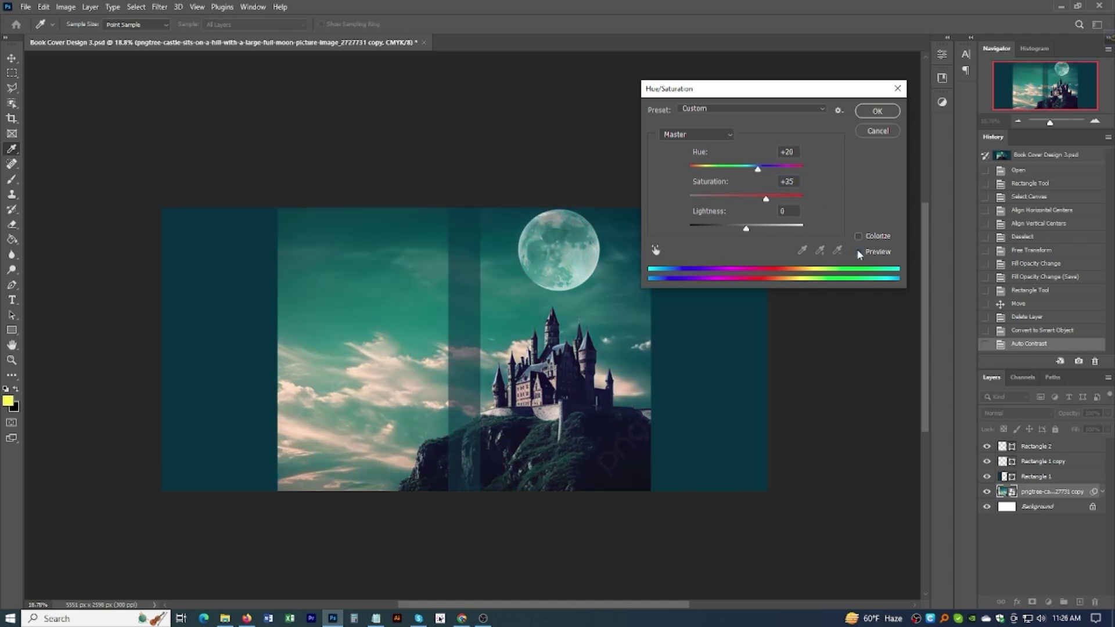
click(858, 252)
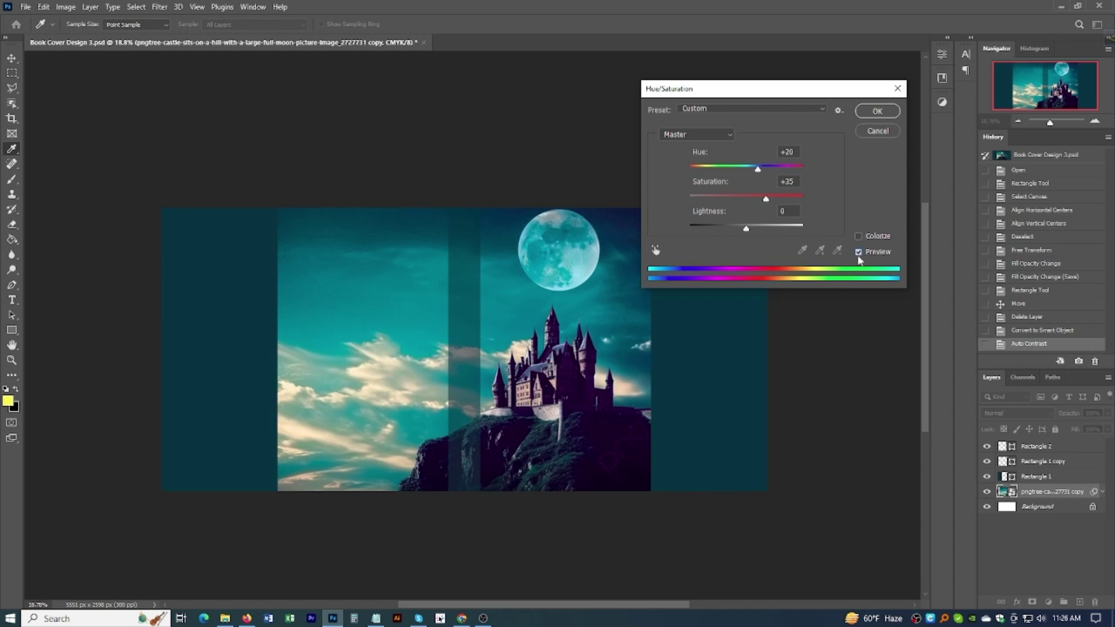
click(877, 111)
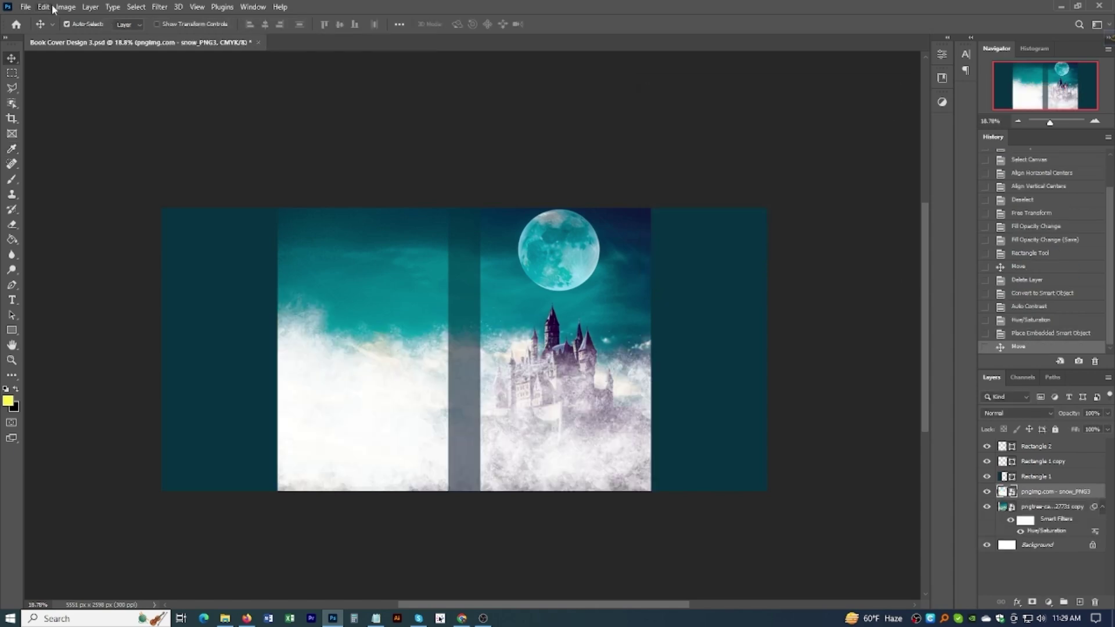
Step: Flip the snow layer horizontally and move it down over the castle hill
click(44, 8)
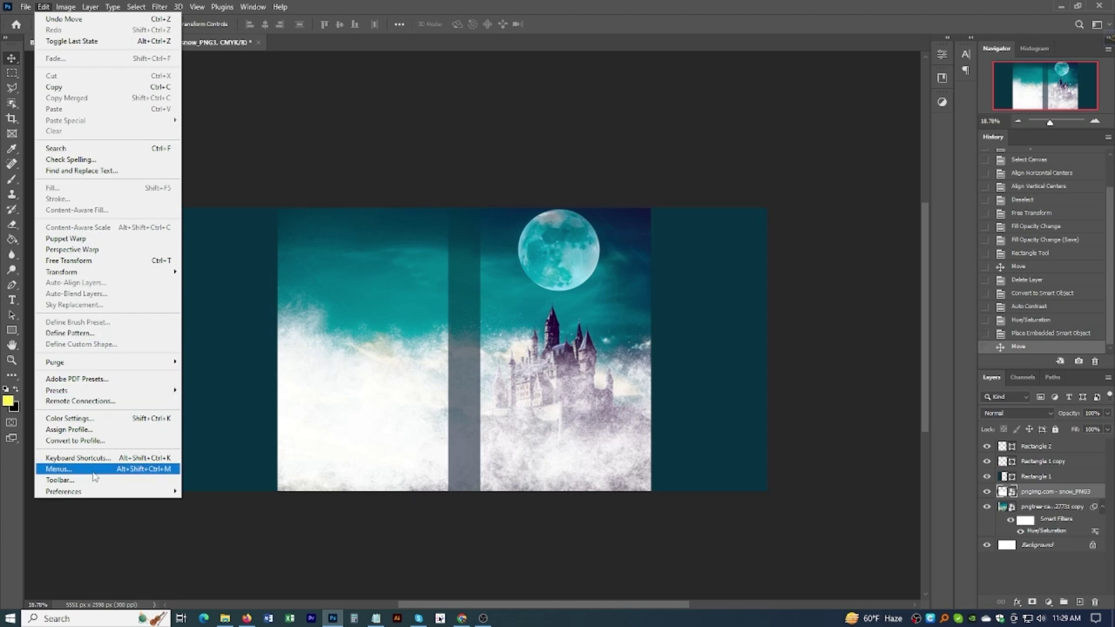
mouse_move(145, 272)
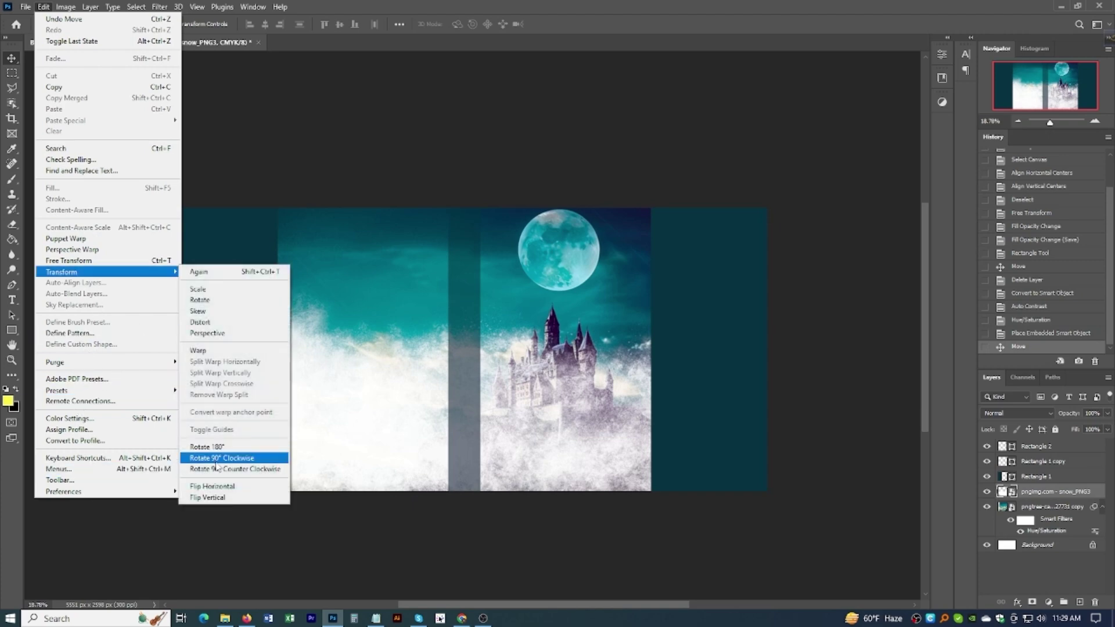
click(229, 488)
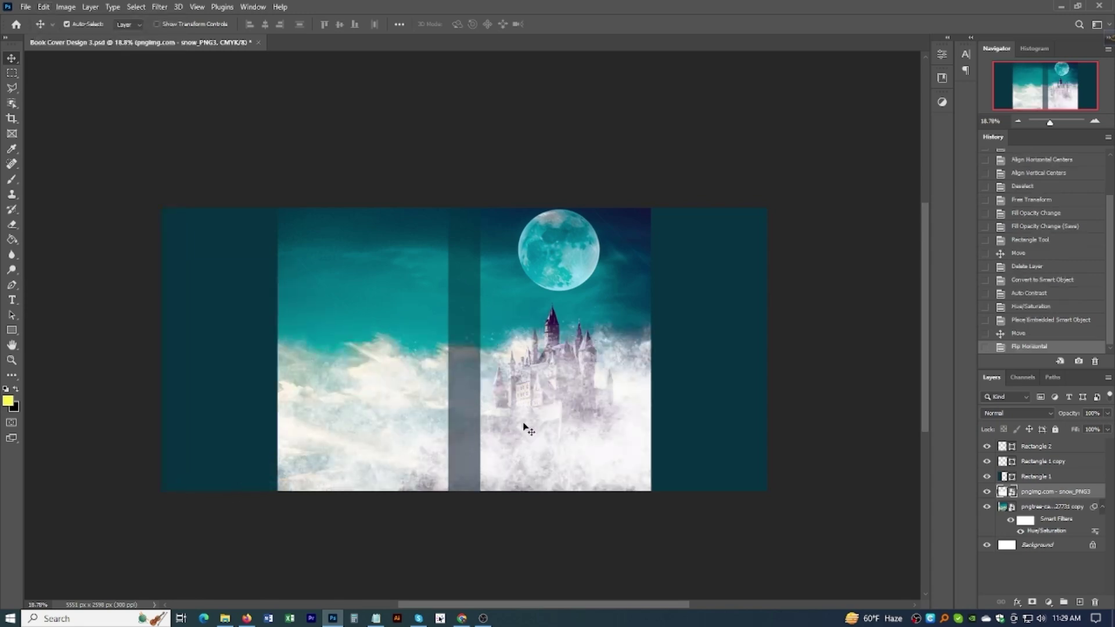
drag(555, 438, 560, 472)
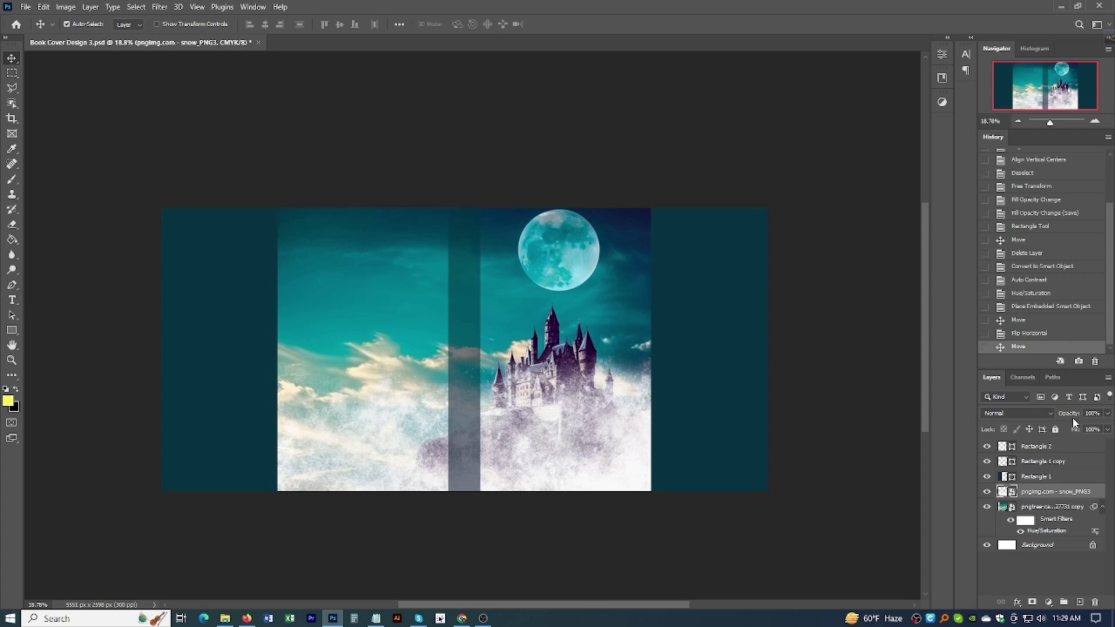
Step: Fade the snow layer to 78% opacity, toggling its visibility to compare
drag(1071, 417, 1062, 416)
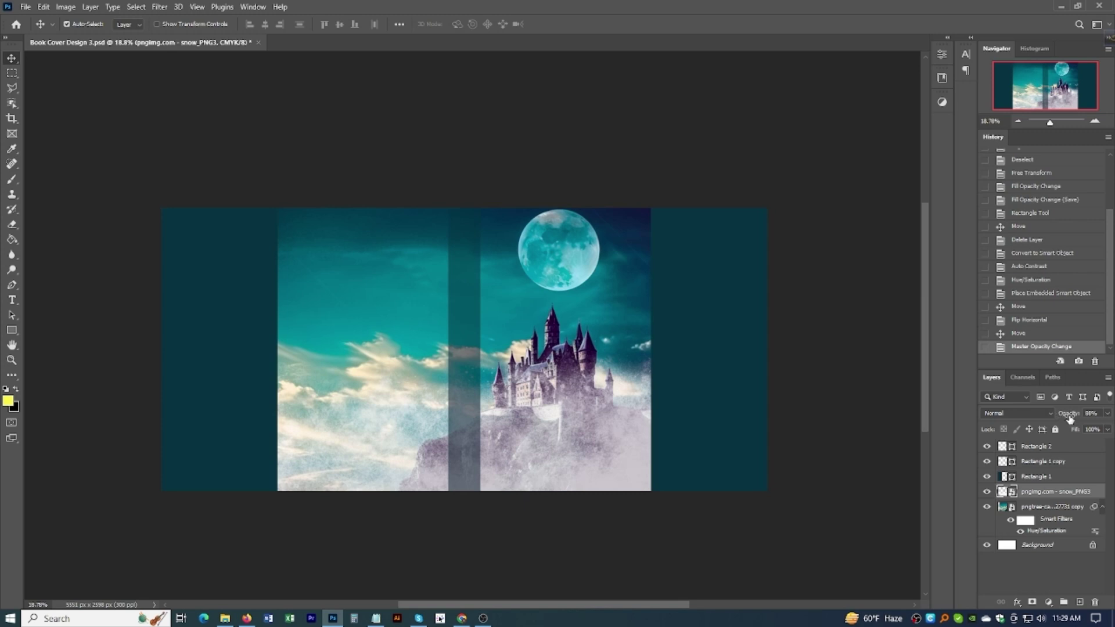
drag(1070, 419, 1068, 414)
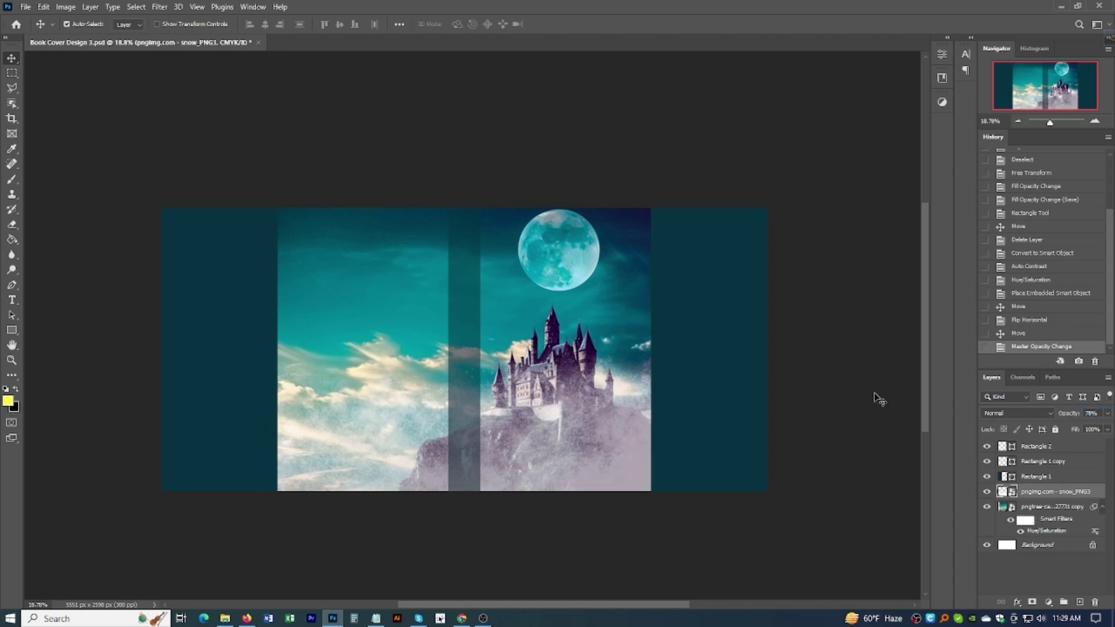
scroll(624, 309, down, 3)
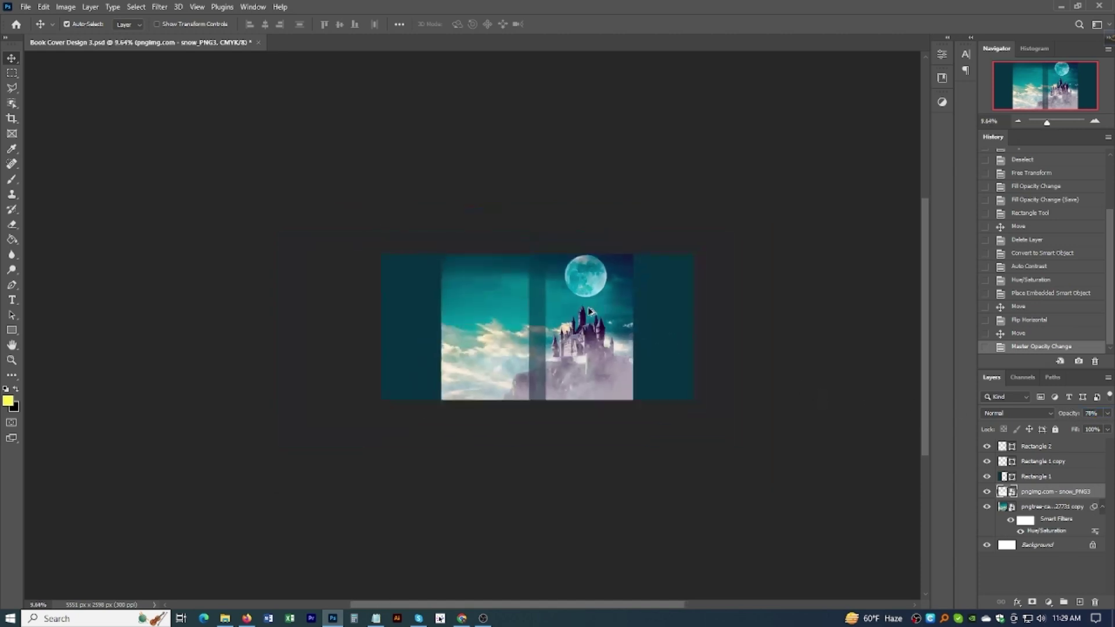
scroll(605, 378, up, 5)
scroll(601, 377, up, 3)
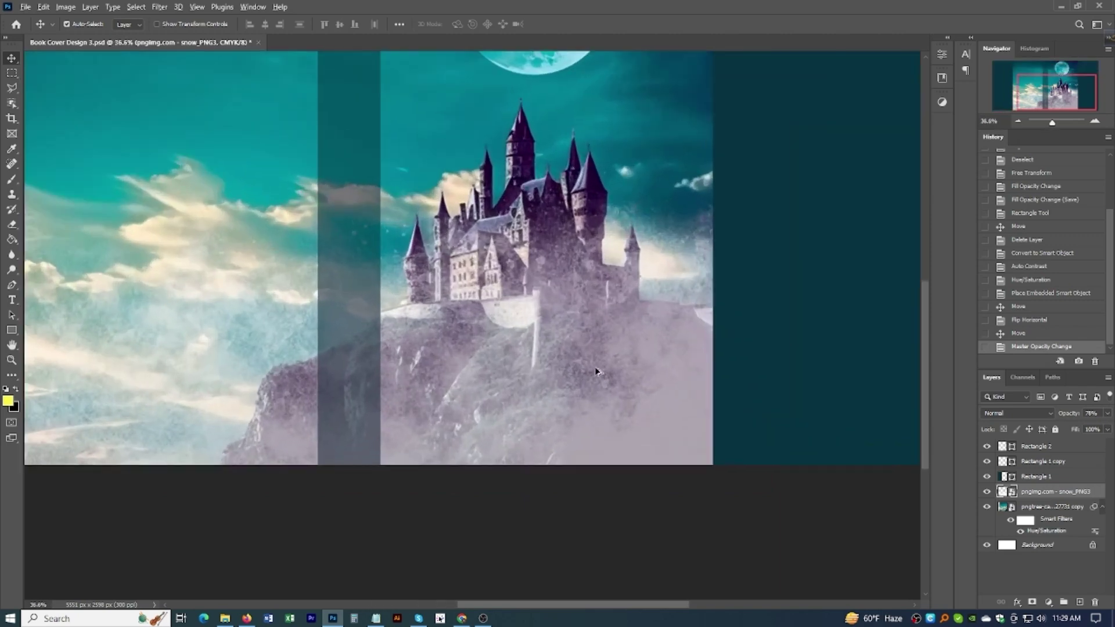
scroll(598, 372, down, 3)
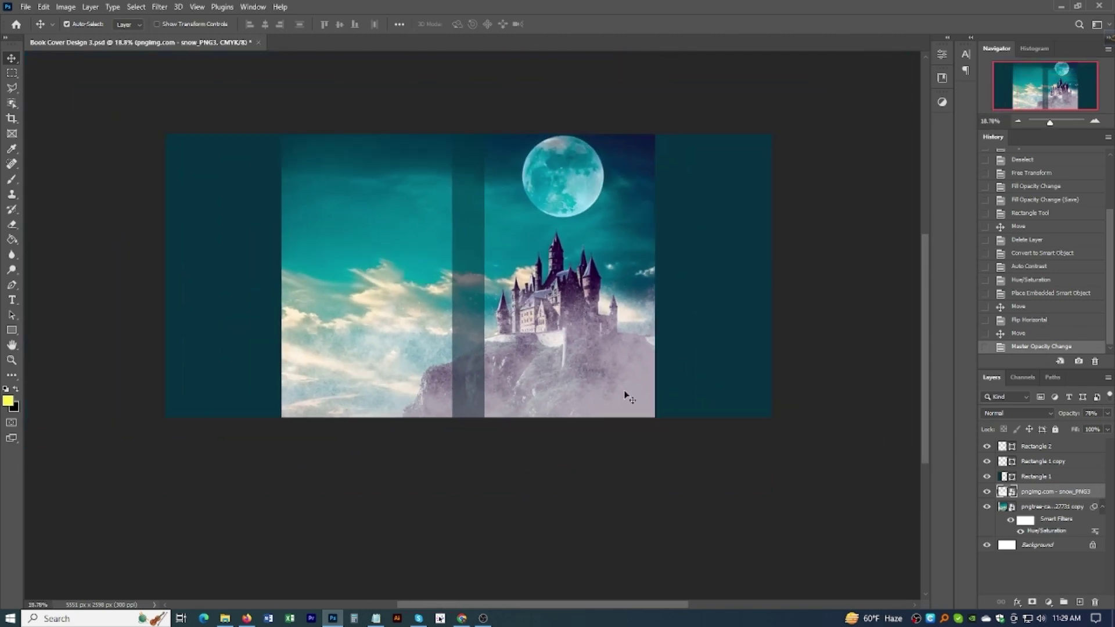
click(988, 492)
click(988, 492)
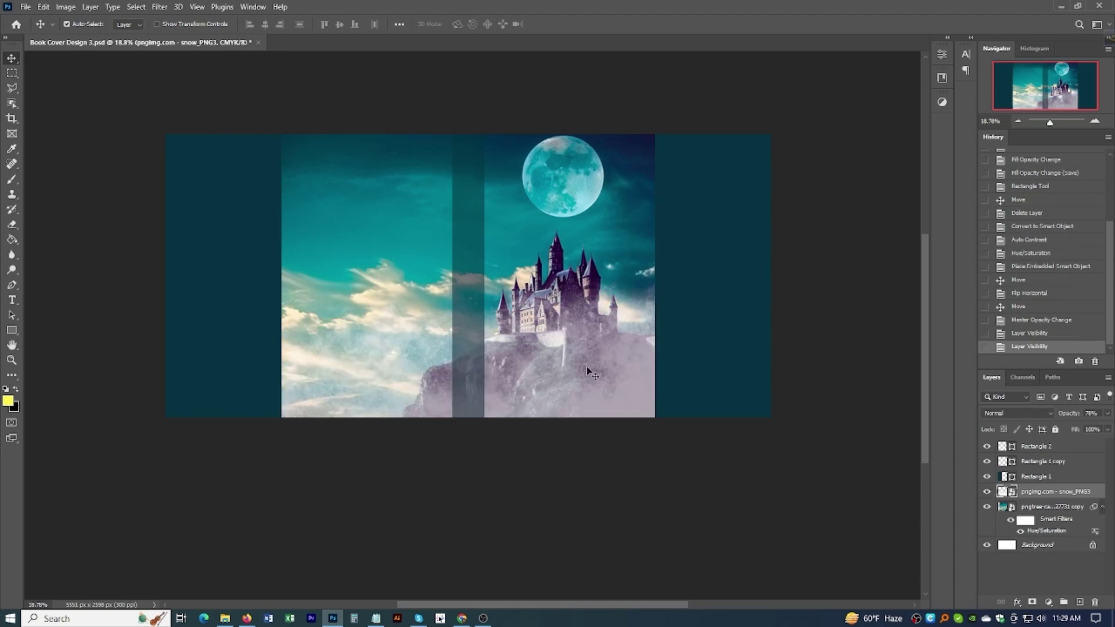
Step: Flip the snow layer vertically and align it with the top of the canvas
drag(573, 345, 566, 240)
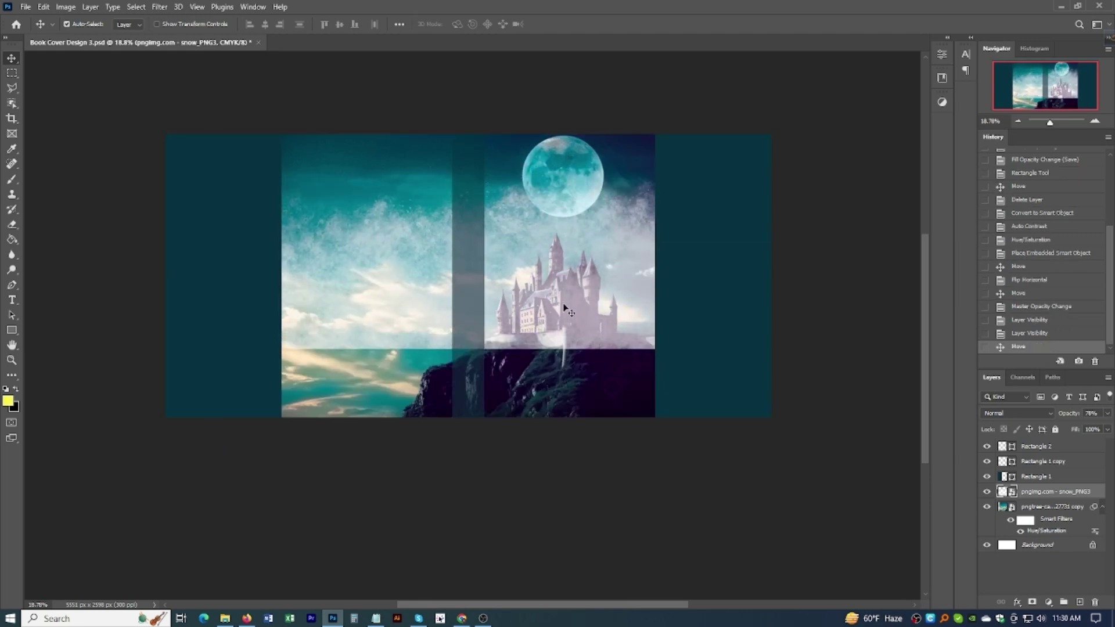
click(42, 7)
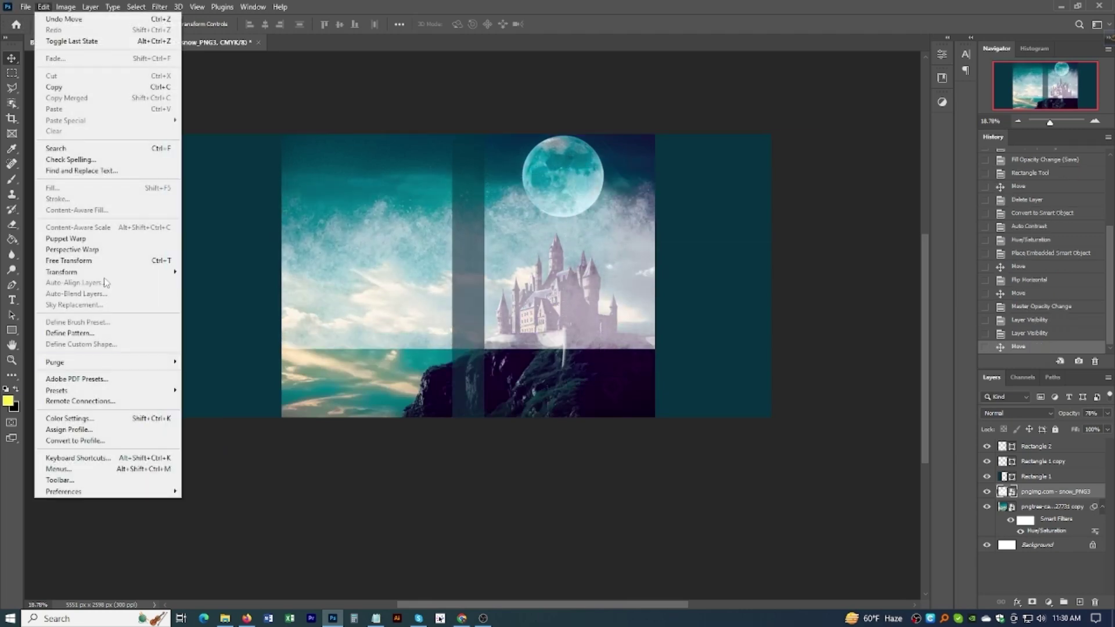
mouse_move(105, 272)
click(221, 499)
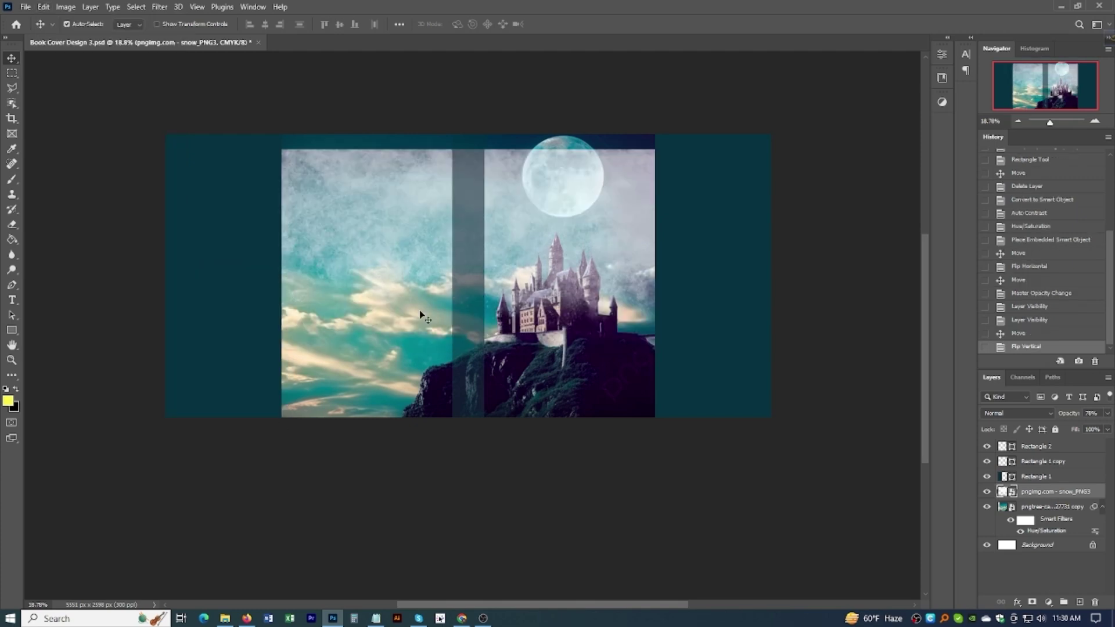
drag(557, 247, 606, 232)
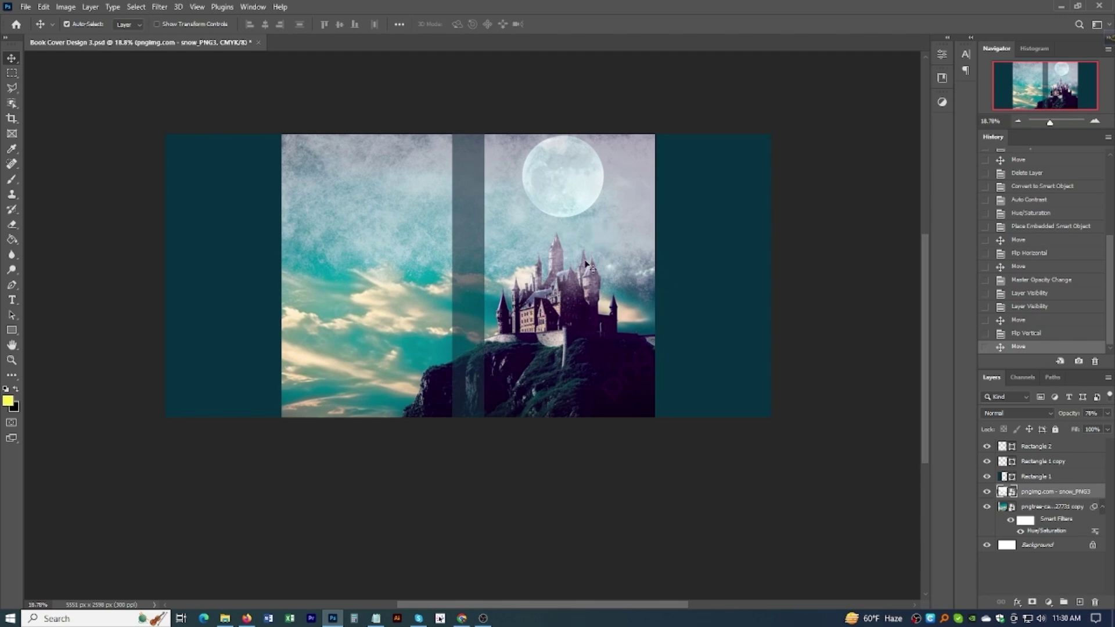
Step: Resize the snow overlay with Free Transform and dim it to about 45% opacity
key(ctrl+t)
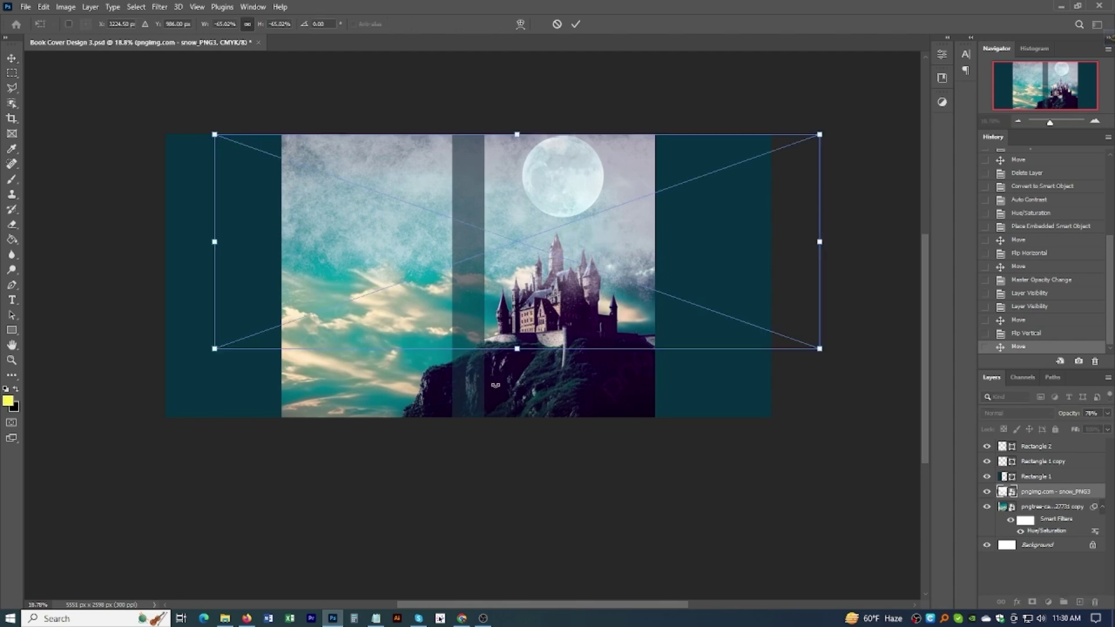
drag(517, 416, 518, 518)
drag(534, 237, 532, 237)
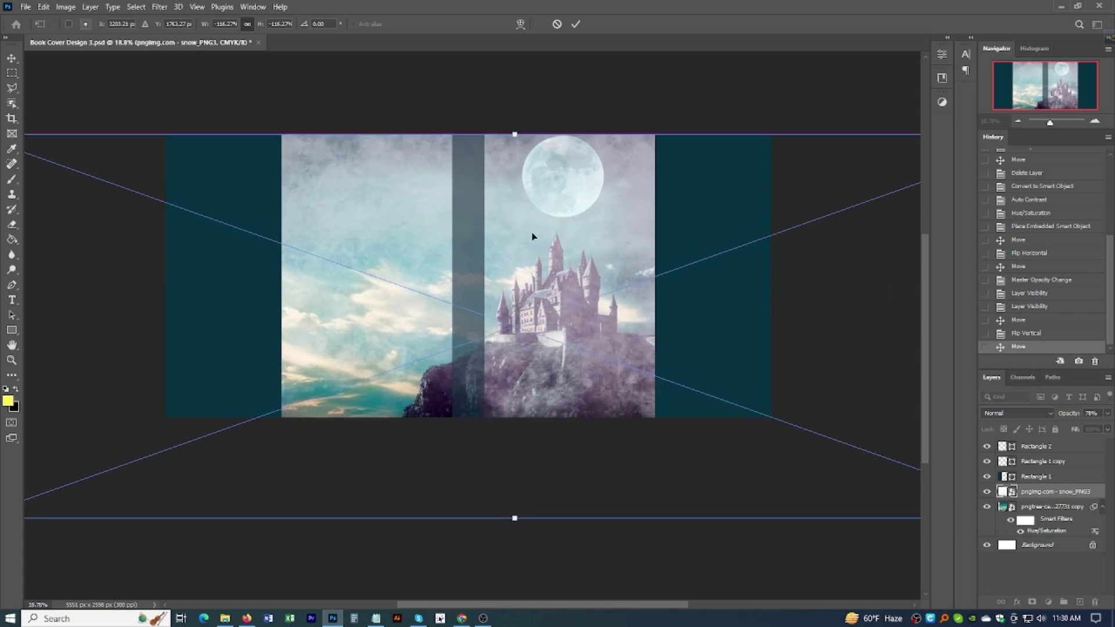
drag(515, 517, 515, 460)
key(Return)
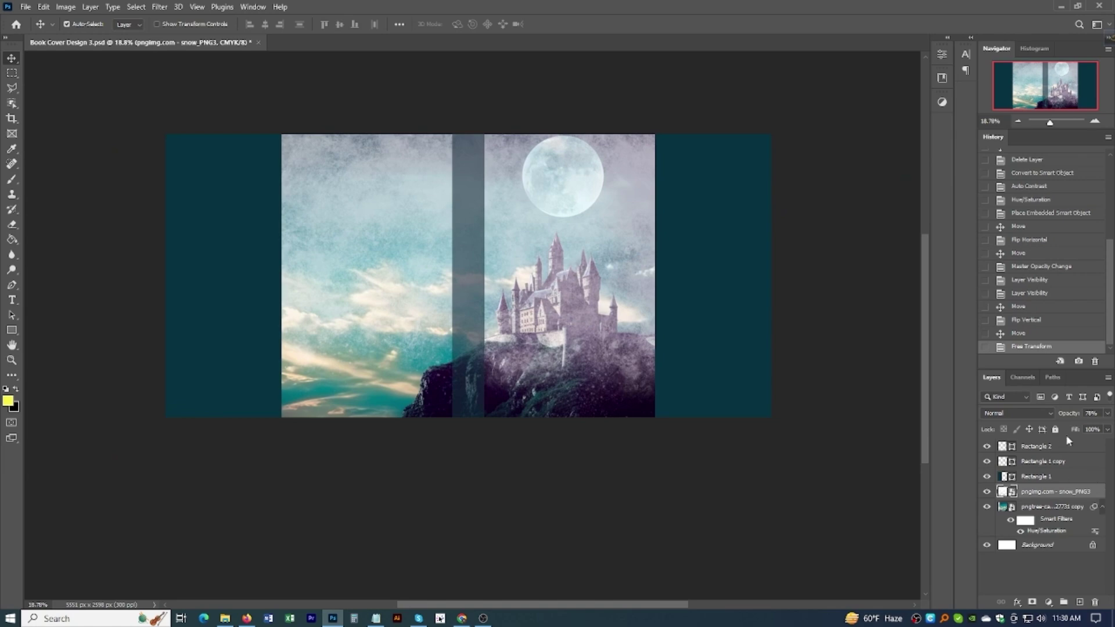
drag(1068, 414, 1062, 415)
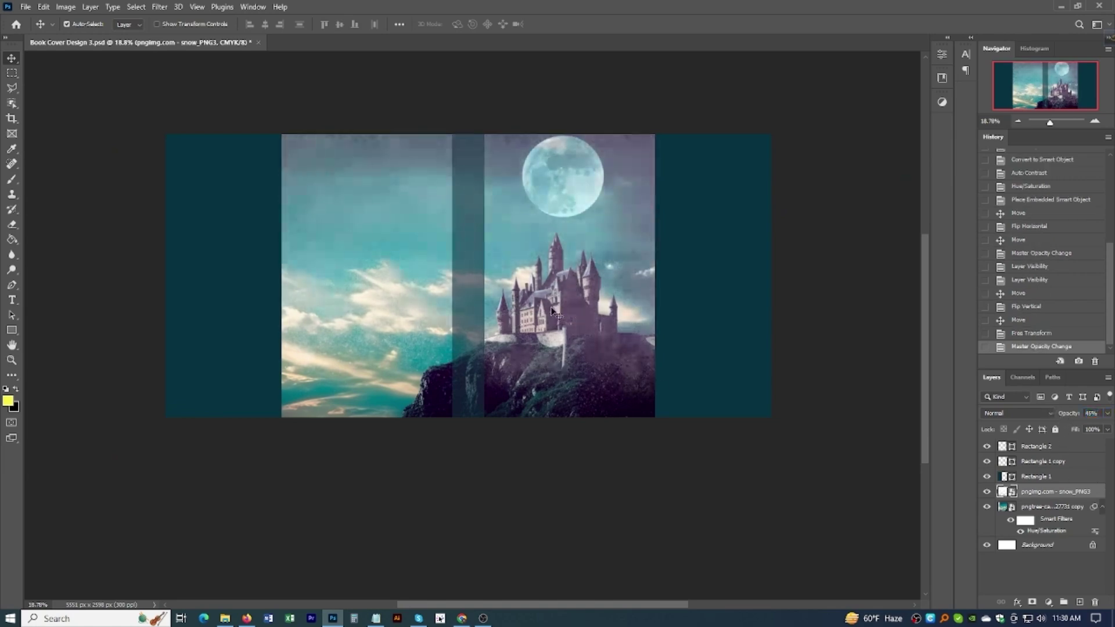
Step: Set the snow_PNG3 overlay to 48% opacity, toggling it on and off to compare
scroll(566, 329, up, 2)
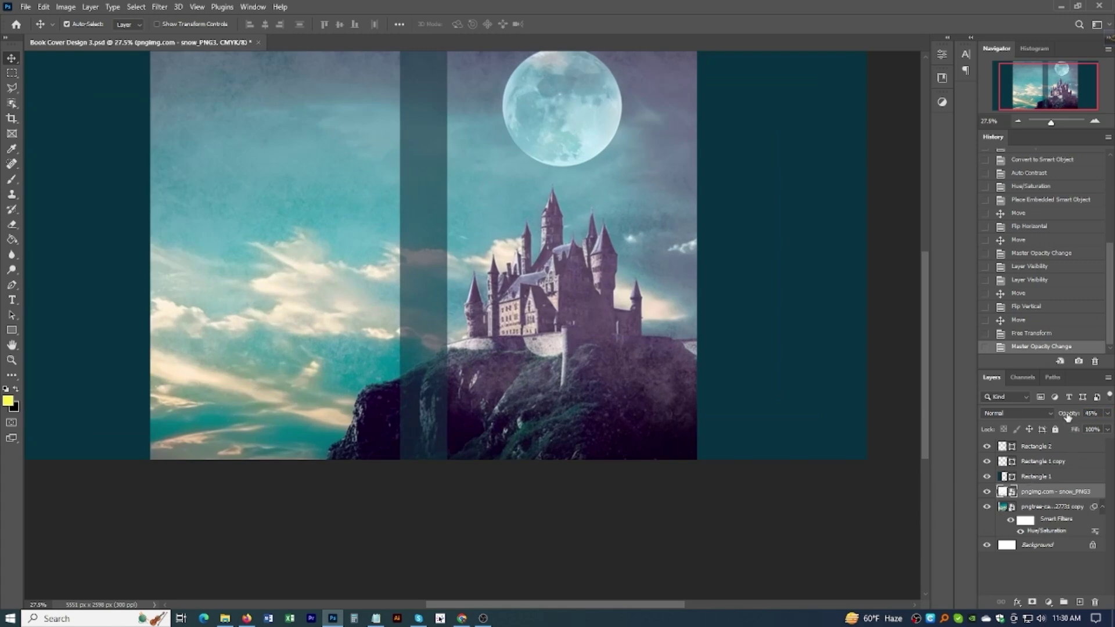
drag(1067, 416, 1077, 416)
scroll(823, 421, down, 2)
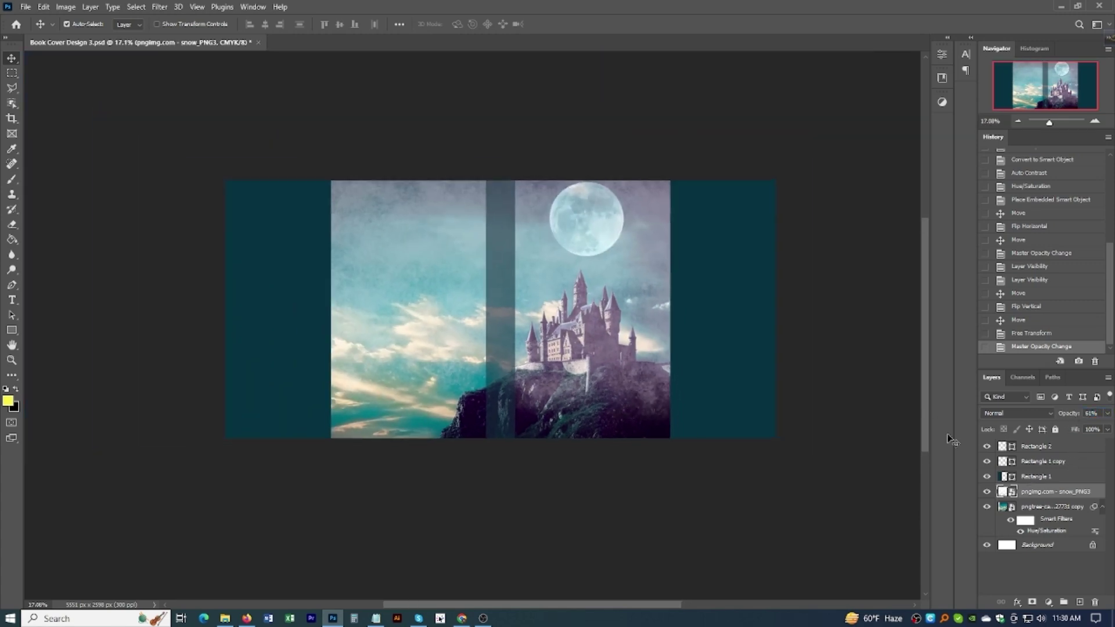
click(986, 492)
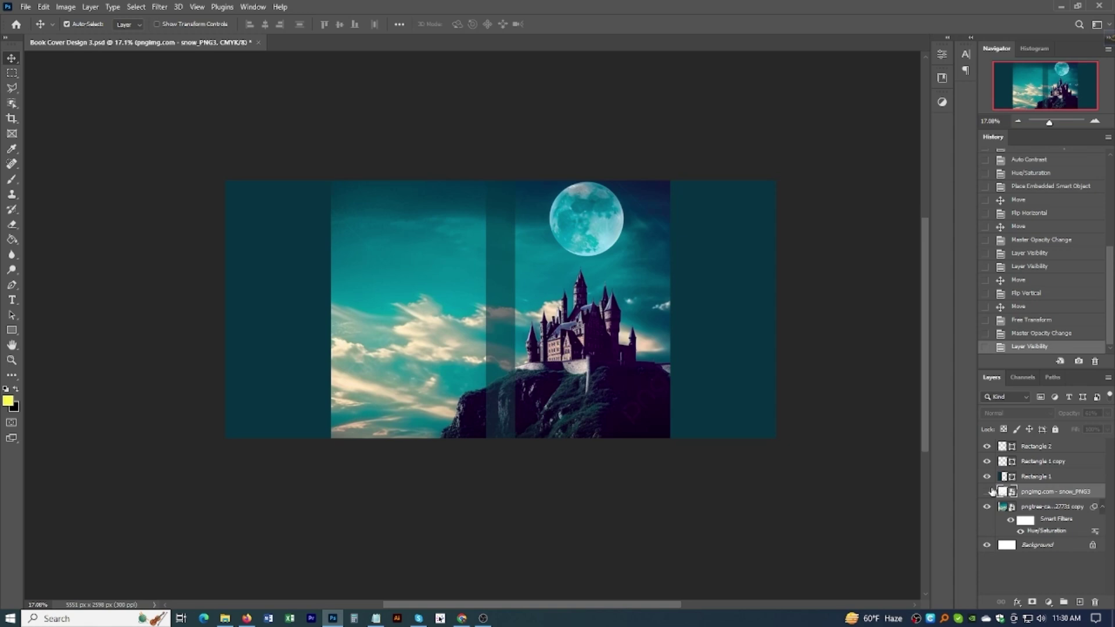
click(987, 492)
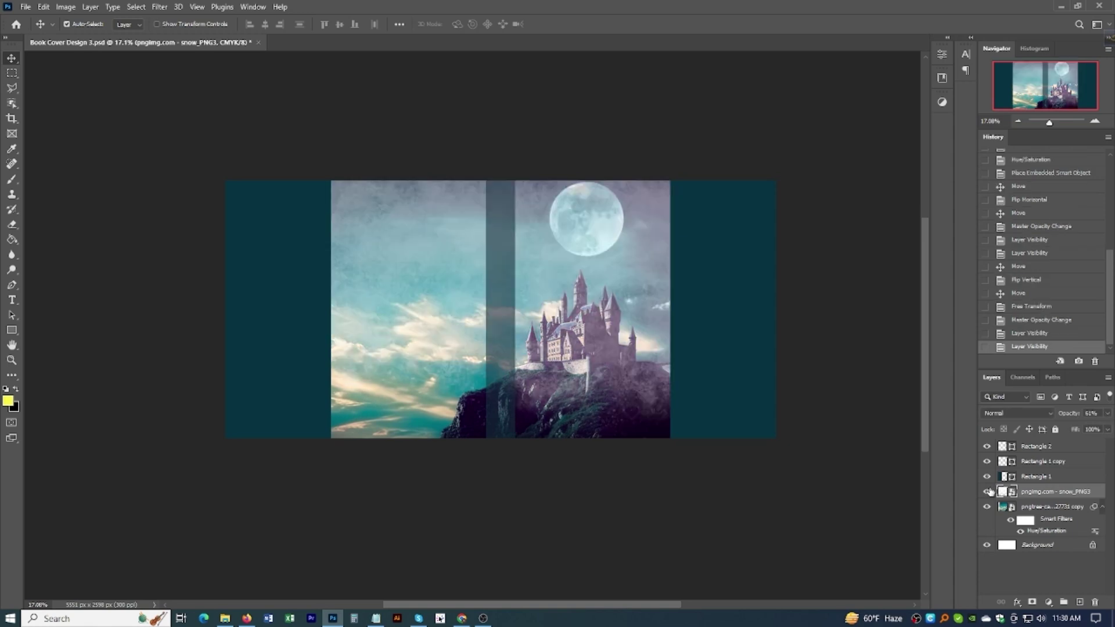
drag(1067, 414, 1070, 416)
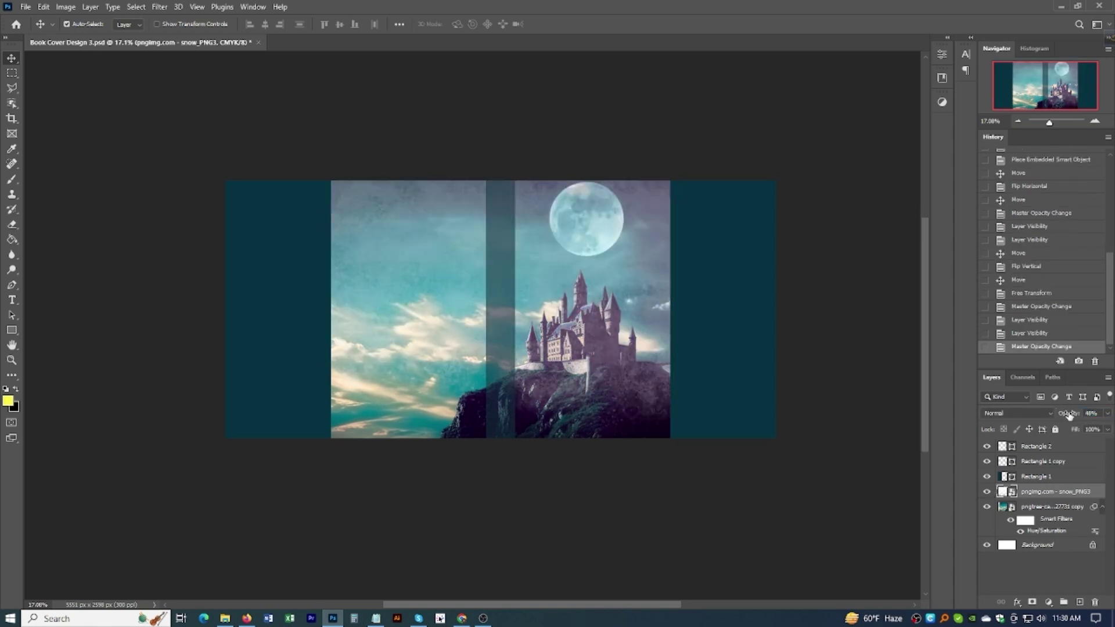
scroll(567, 345, up, 2)
scroll(584, 356, down, 3)
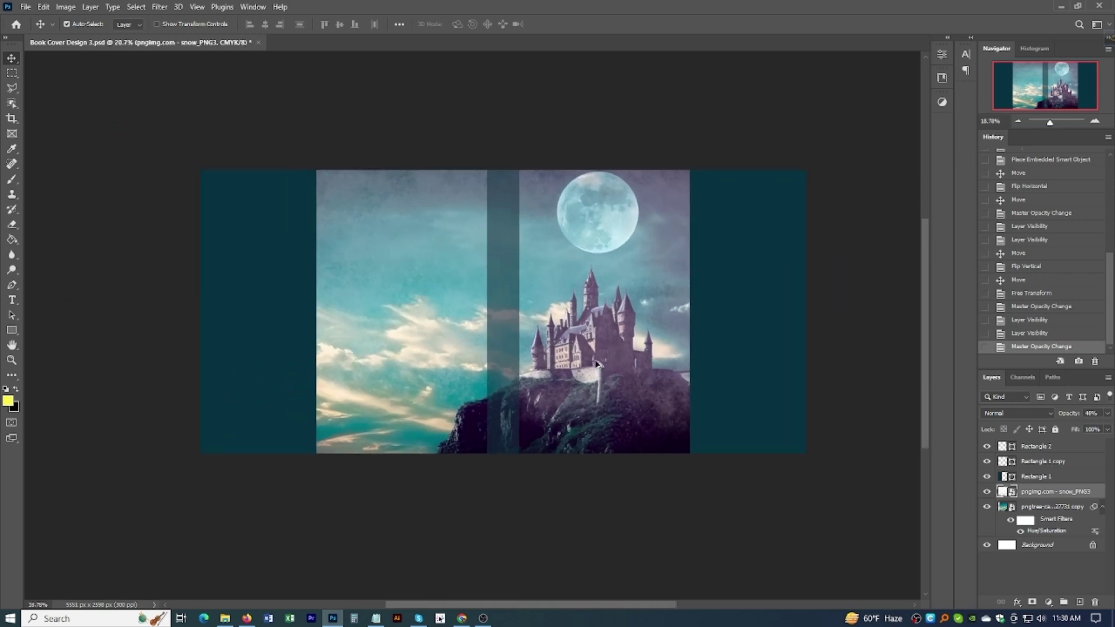
scroll(598, 367, down, 2)
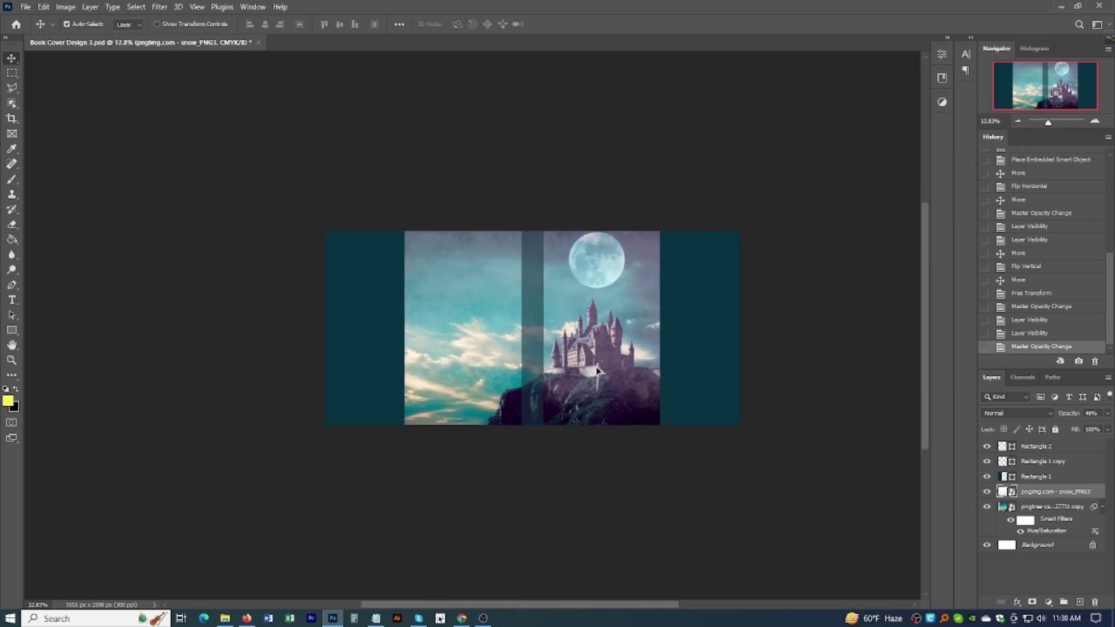
click(987, 492)
click(987, 491)
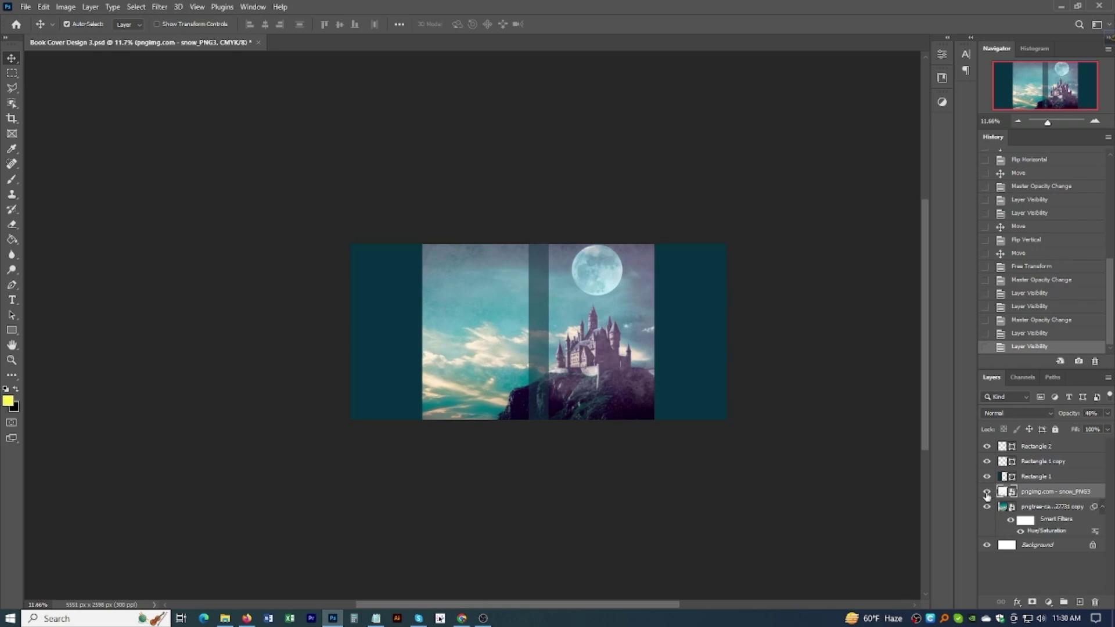
click(987, 492)
click(986, 492)
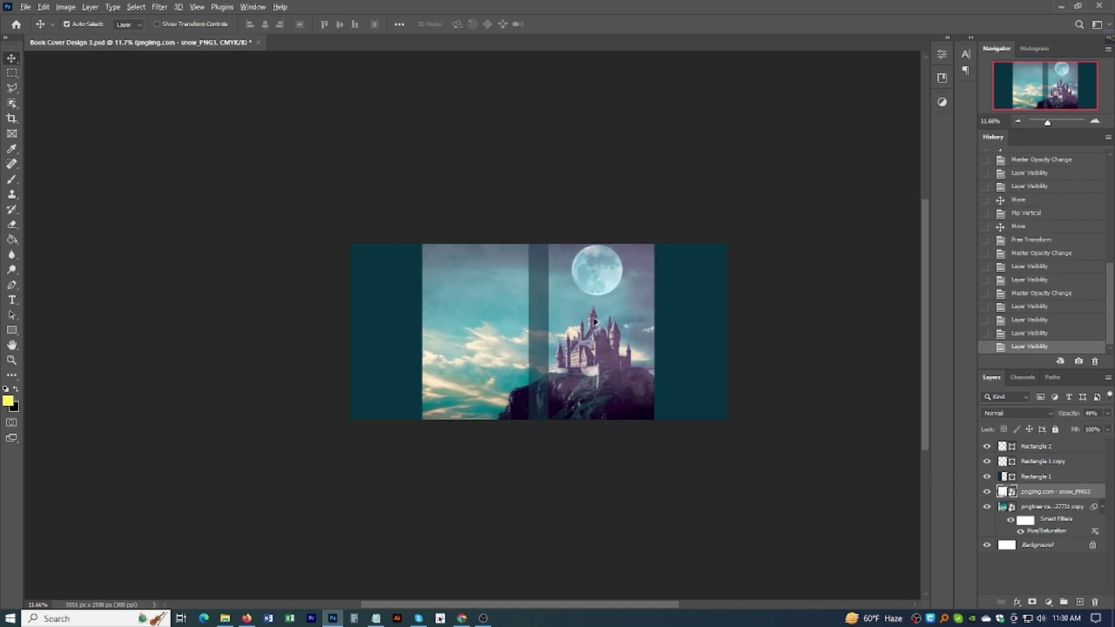
scroll(604, 324, up, 4)
scroll(622, 363, down, 4)
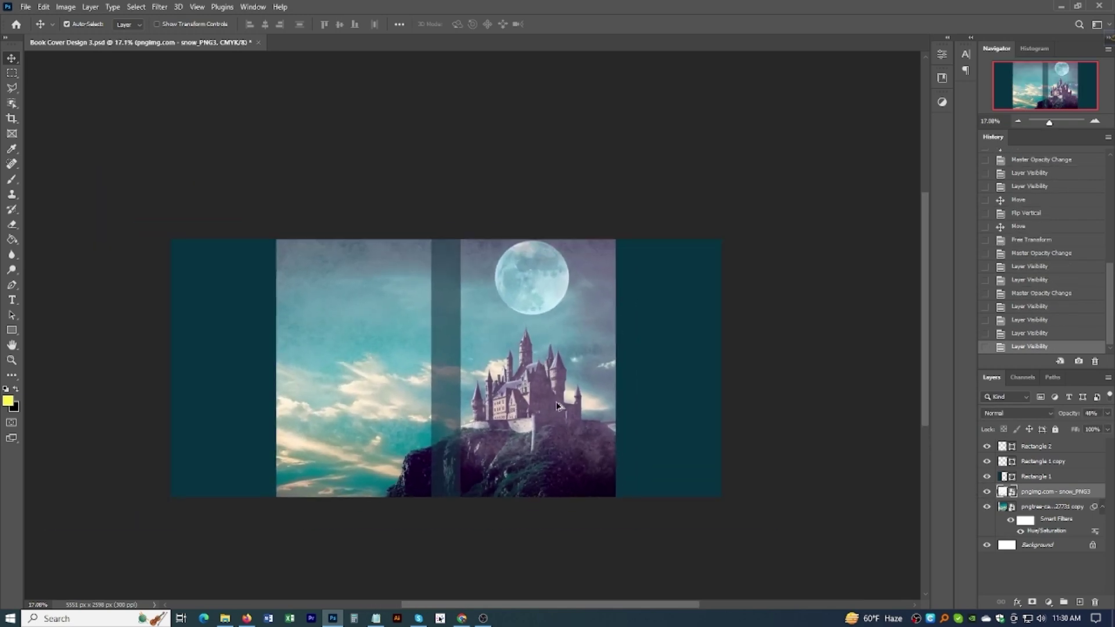
Step: Preview falling-snow results from Shutterstock, PSDgraphics, Pinterest and Freebiehive in Google Images
mouse_move(462, 620)
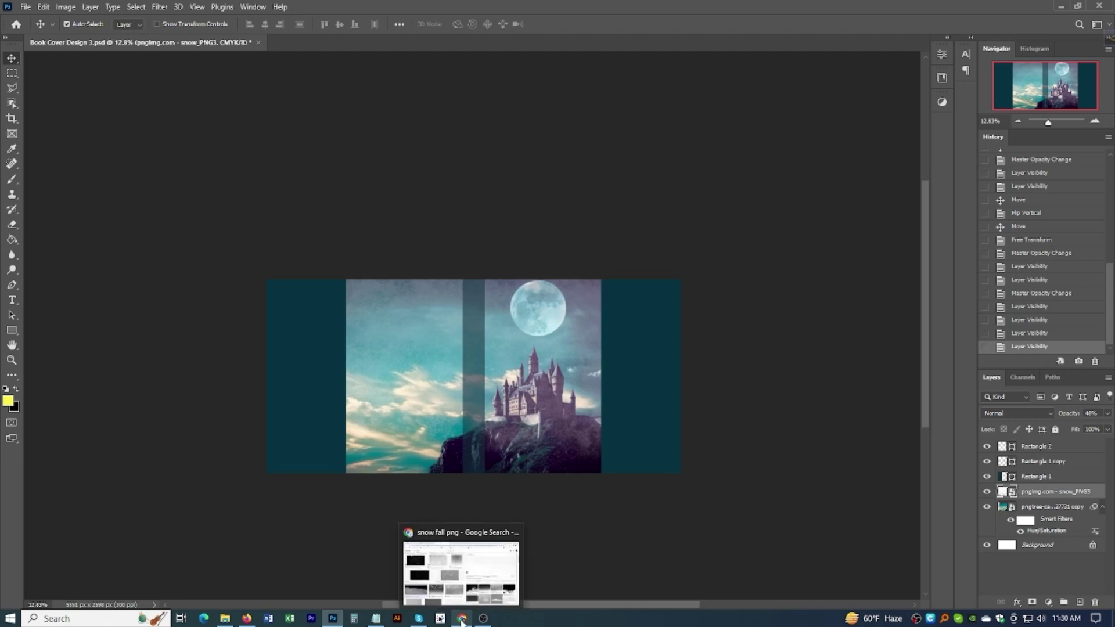
click(476, 569)
click(134, 186)
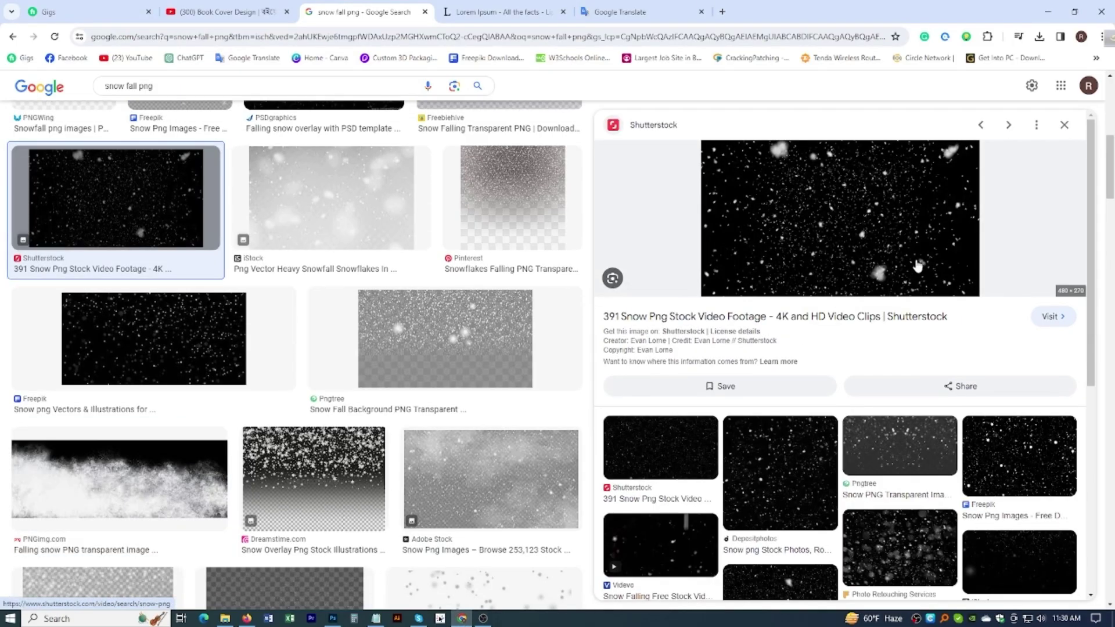
scroll(364, 487, up, 6)
scroll(364, 487, up, 2)
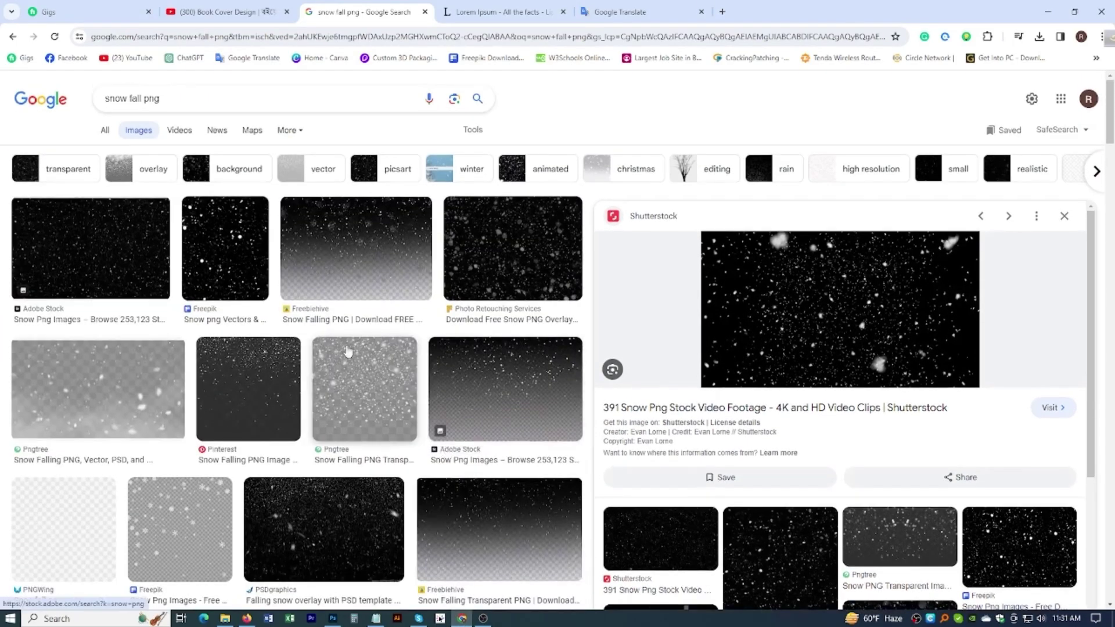
scroll(336, 348, down, 4)
click(324, 284)
drag(868, 308, 772, 302)
scroll(773, 302, down, 4)
click(507, 386)
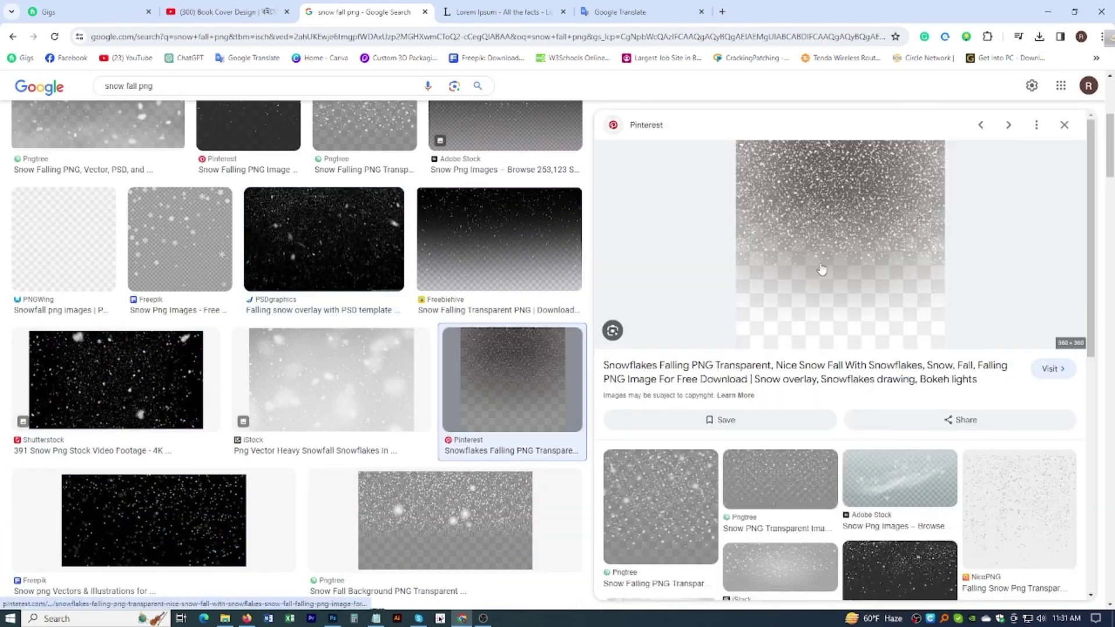
scroll(407, 244, up, 5)
click(360, 263)
drag(360, 263, 498, 287)
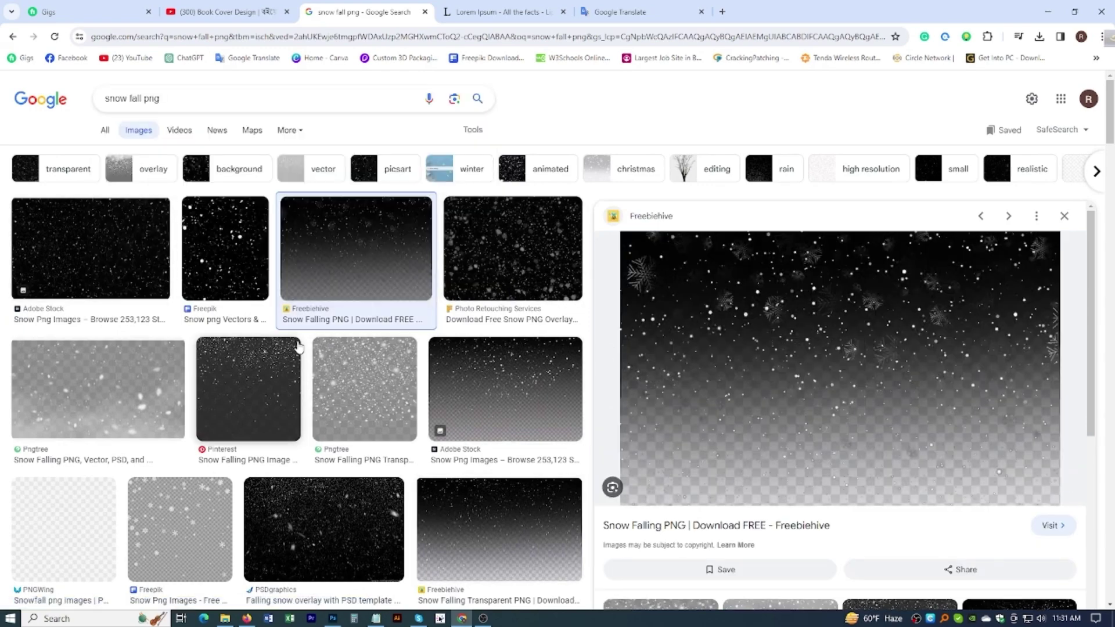
scroll(407, 290, down, 8)
scroll(181, 366, up, 8)
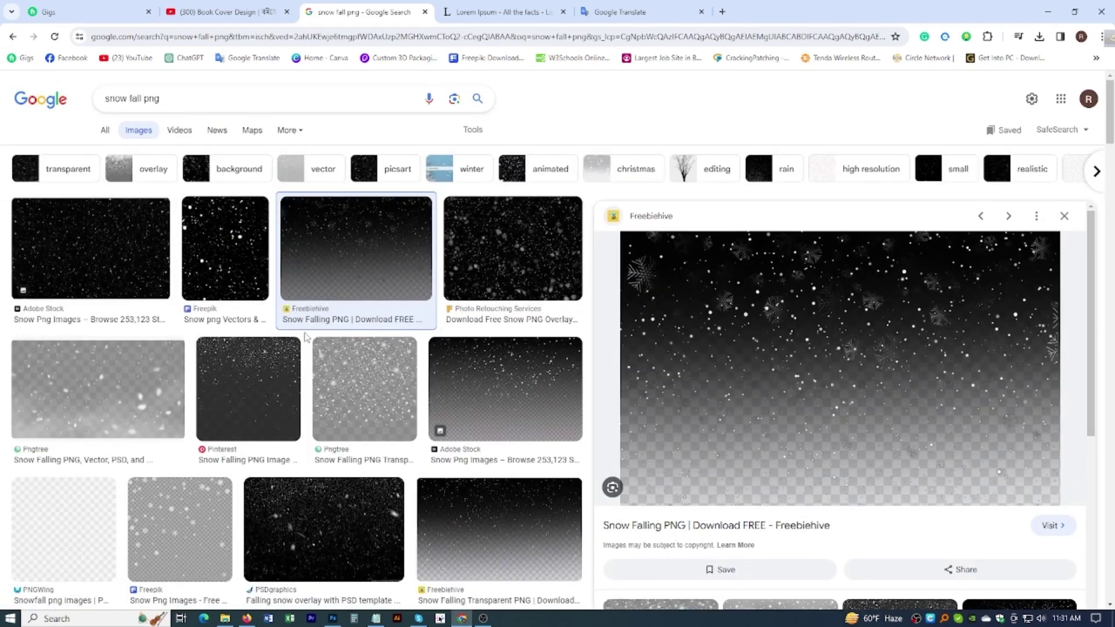
scroll(290, 320, down, 4)
Step: Copy the Shutterstock snowfall image and paste it into Photoshop as a new layer
click(134, 441)
scroll(860, 217, down, 3)
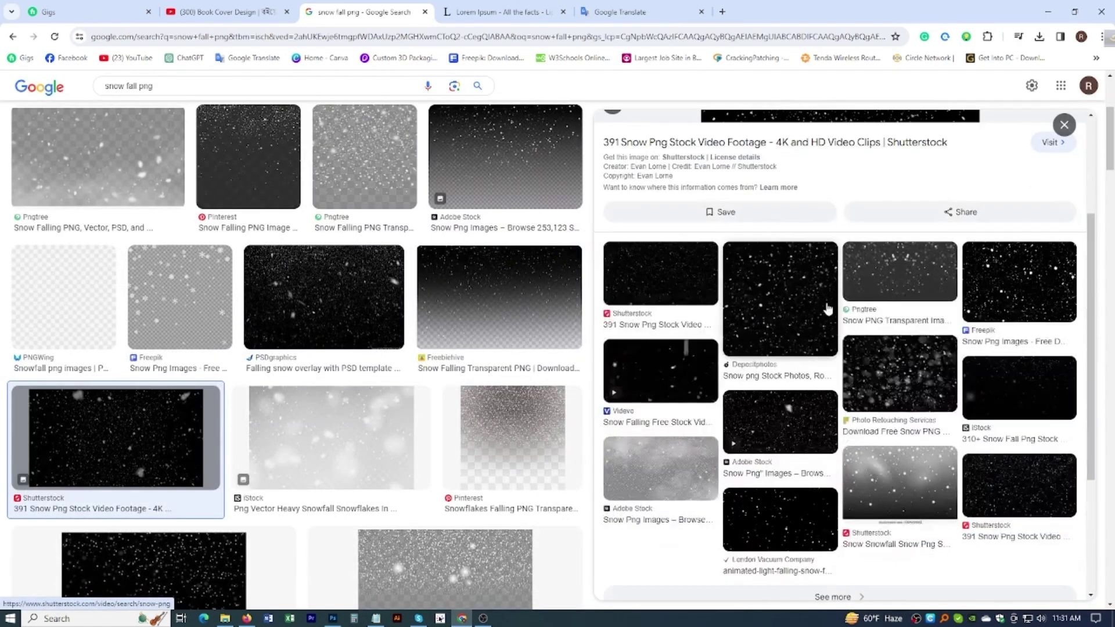
scroll(842, 232, up, 3)
right_click(822, 198)
click(870, 370)
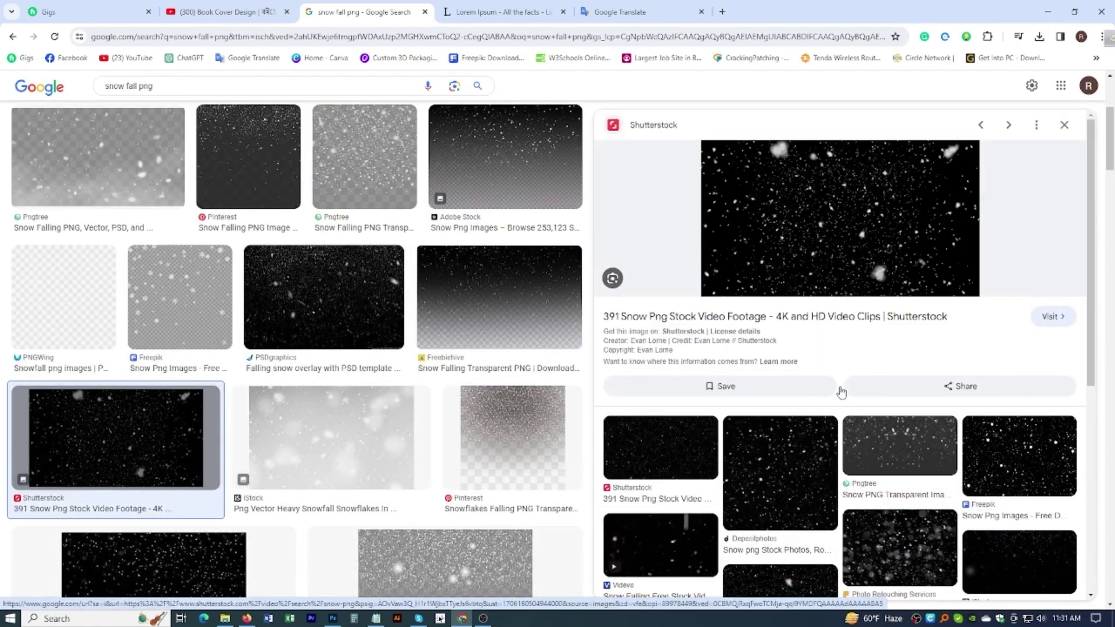
click(334, 619)
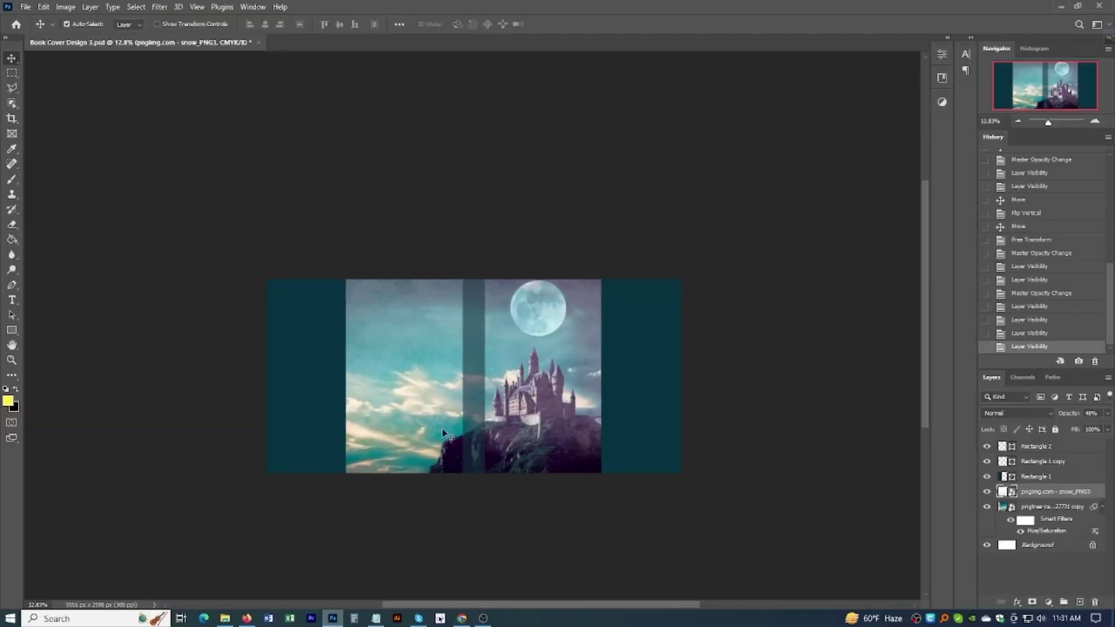
key(ctrl+v)
scroll(502, 397, up, 5)
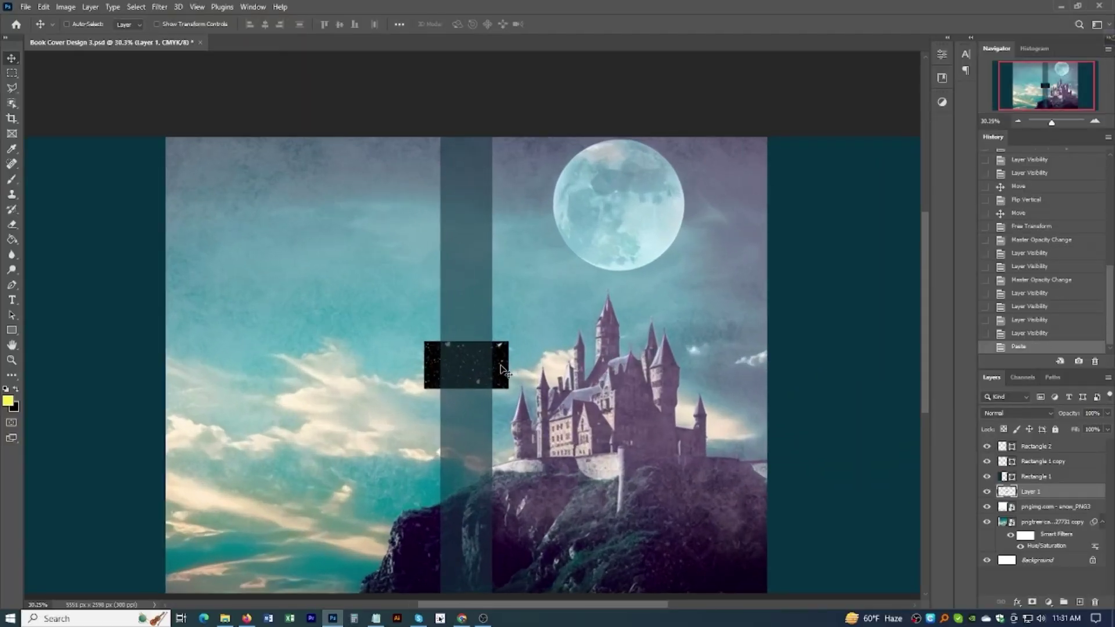
Step: Scale the pasted Layer 1 snow image up to cover the whole canvas
key(ctrl+t)
drag(465, 337, 466, 138)
drag(466, 387, 475, 514)
key(Return)
scroll(540, 425, down, 2)
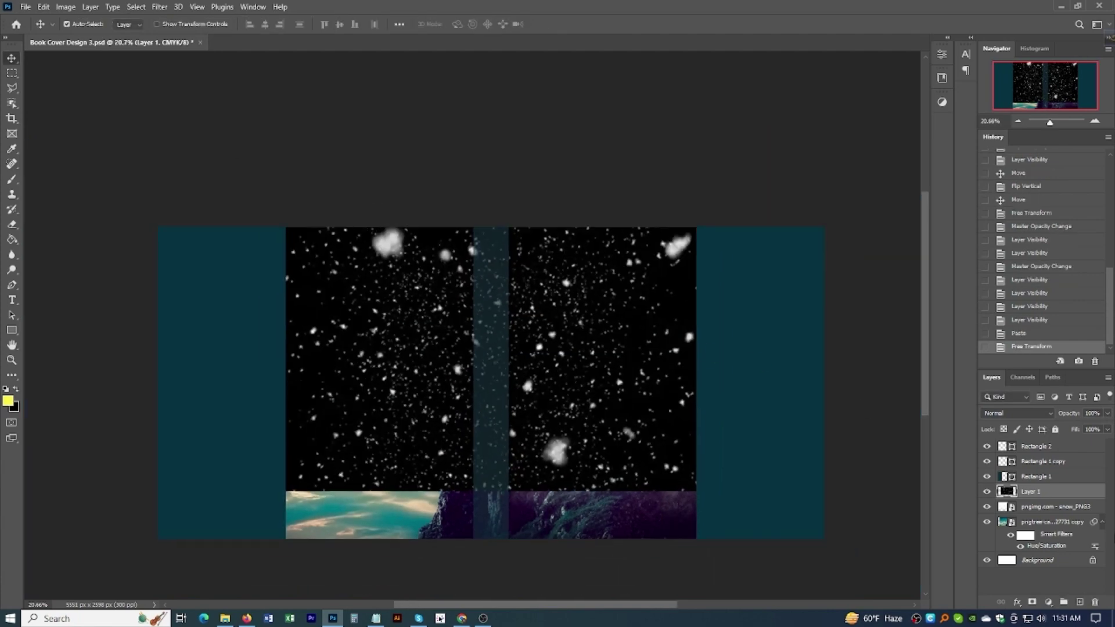
click(1022, 413)
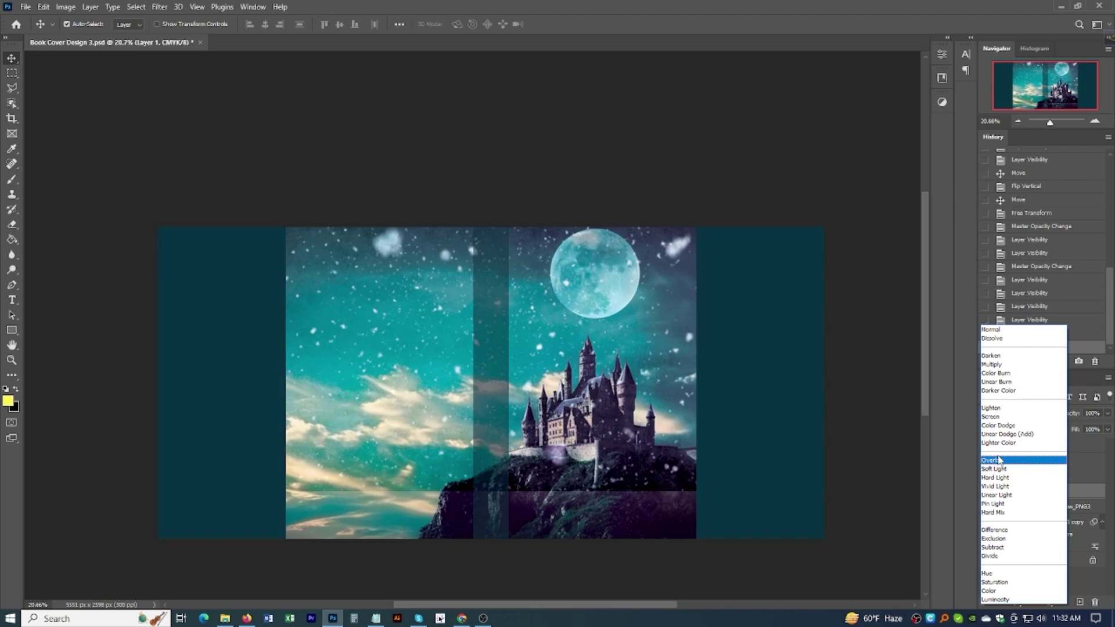
Step: Set the Layer 1 snow to Lighten blend mode and add a layer mask
click(991, 409)
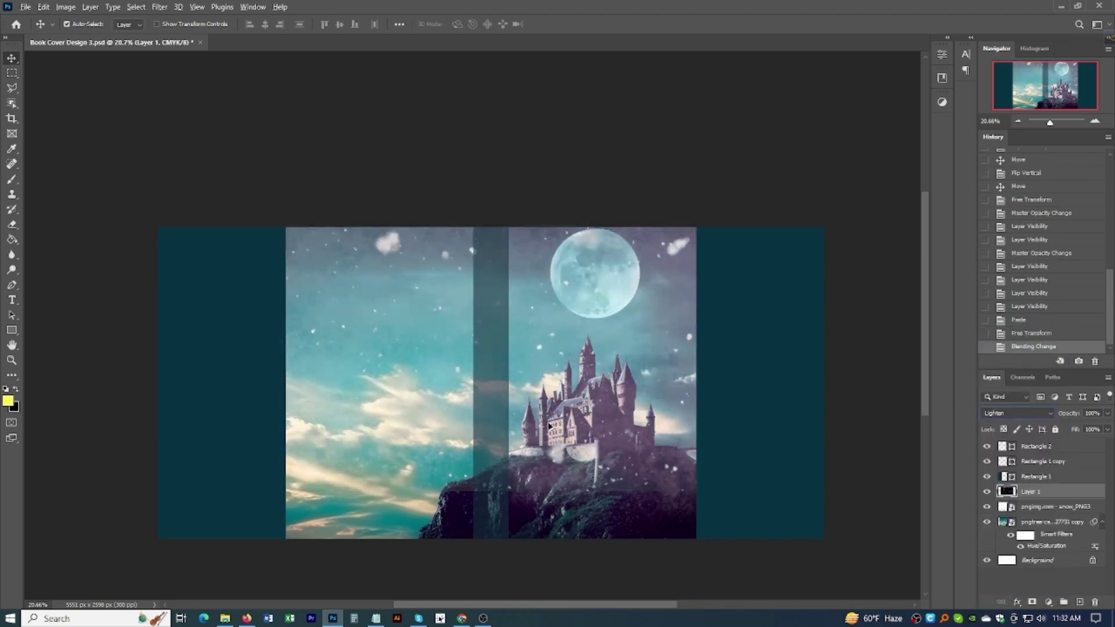
scroll(584, 391, down, 3)
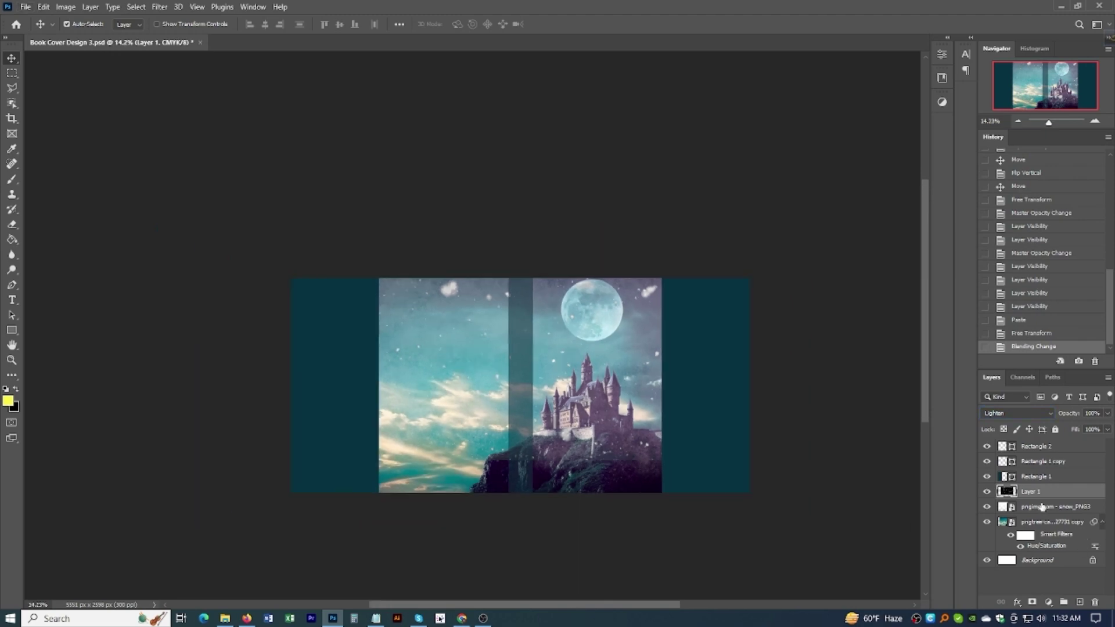
key(alt+bracketright)
click(1028, 492)
click(1032, 602)
scroll(545, 439, up, 2)
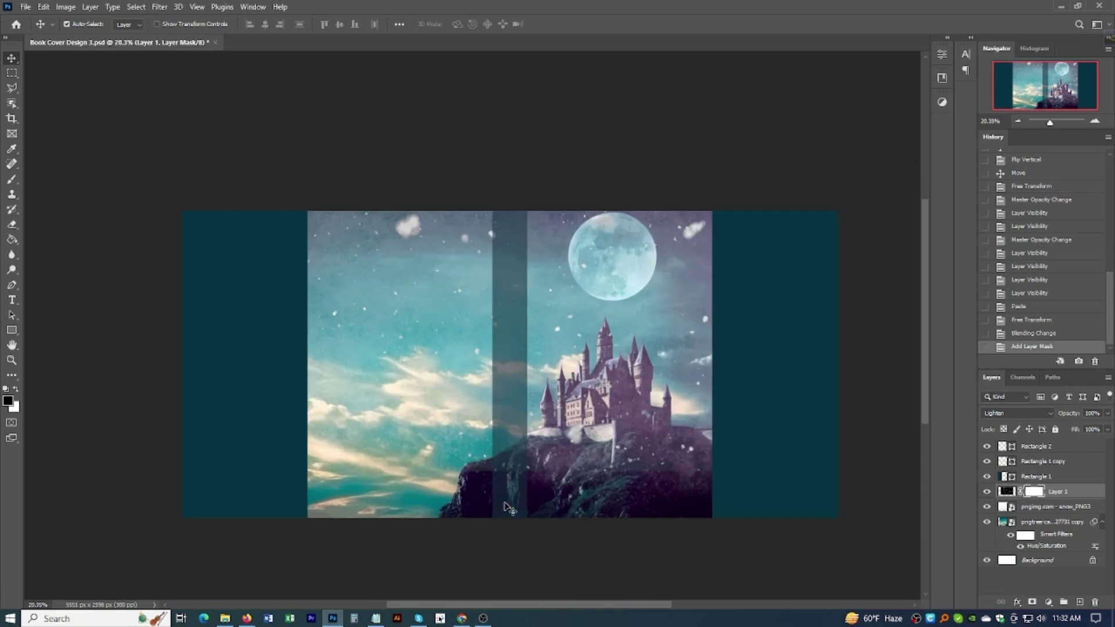
Step: Paint black with an 800 px brush to mask stray snow on both sides and the castle base
key(b)
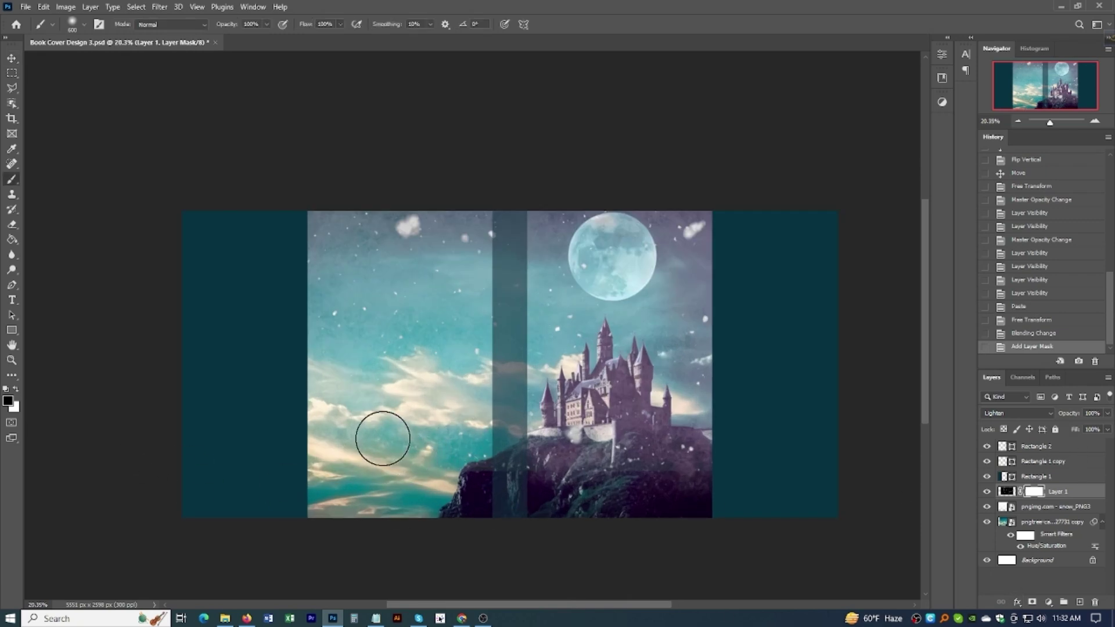
drag(286, 423, 281, 423)
key(bracketright)
key(bracketright)
click(577, 457)
click(316, 464)
click(817, 418)
click(205, 406)
click(814, 281)
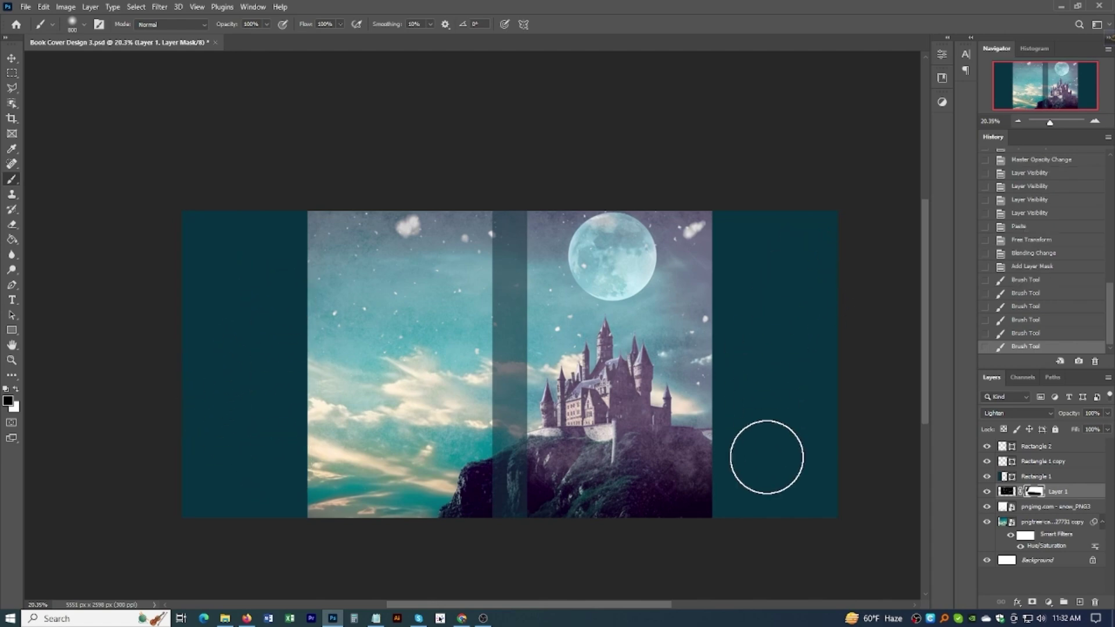
click(767, 446)
scroll(721, 390, down, 2)
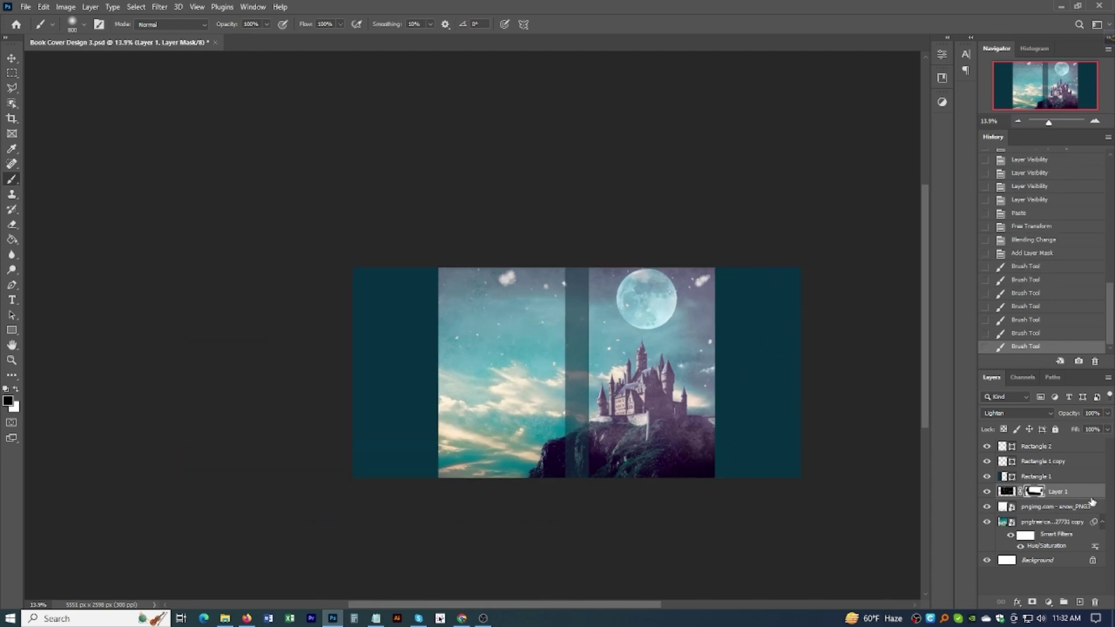
Step: Lower the snow layer's opacity to 73%, mask the castle's right edge, and compare with it hidden
drag(1063, 411, 1070, 416)
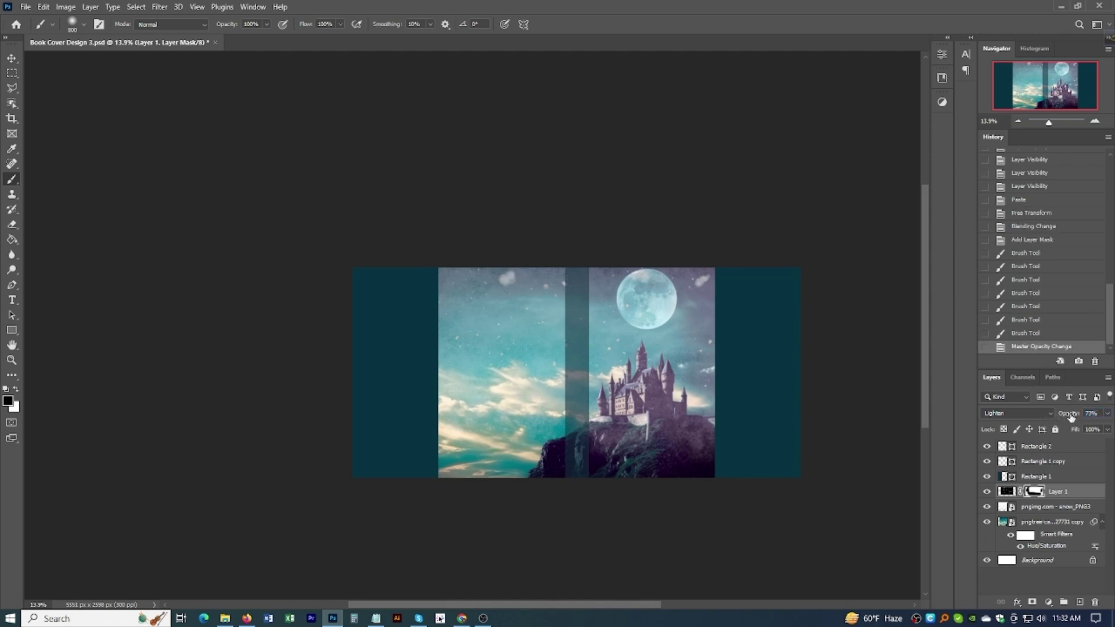
drag(712, 398, 720, 390)
click(986, 492)
click(985, 492)
click(985, 491)
click(985, 492)
Step: Marquee-select all the artwork layers together
scroll(654, 325, up, 3)
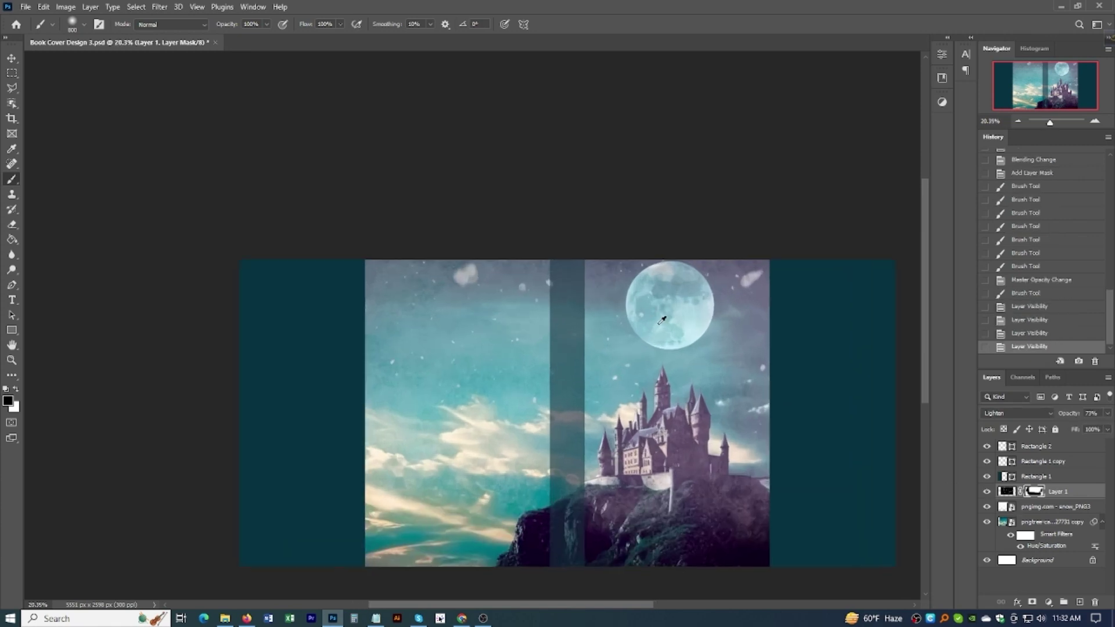
scroll(648, 340, down, 2)
scroll(649, 340, down, 2)
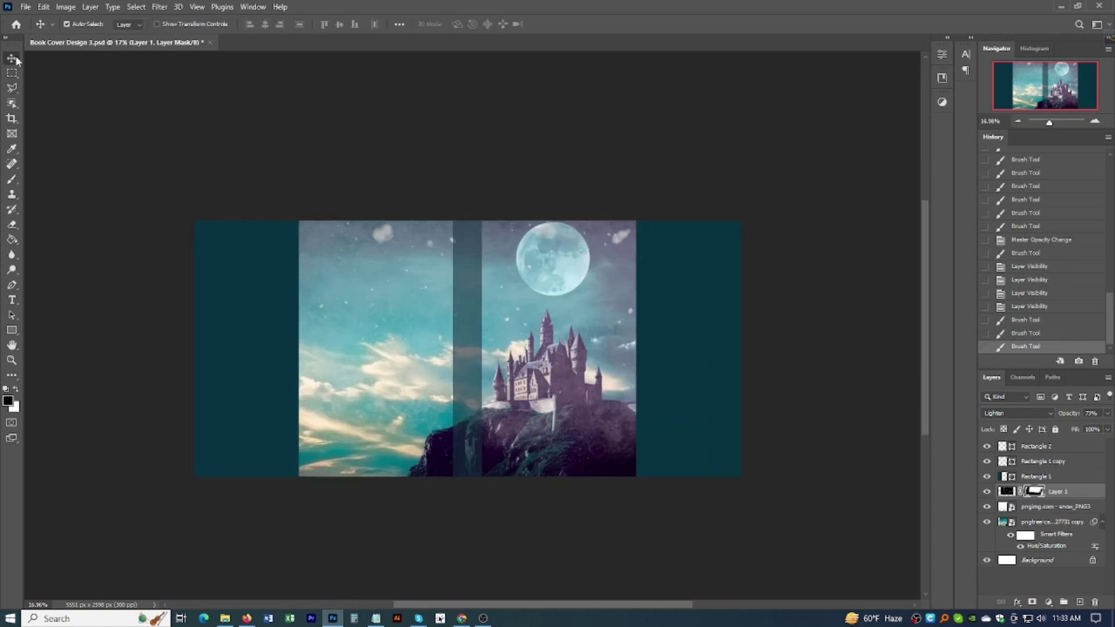
drag(130, 179, 785, 432)
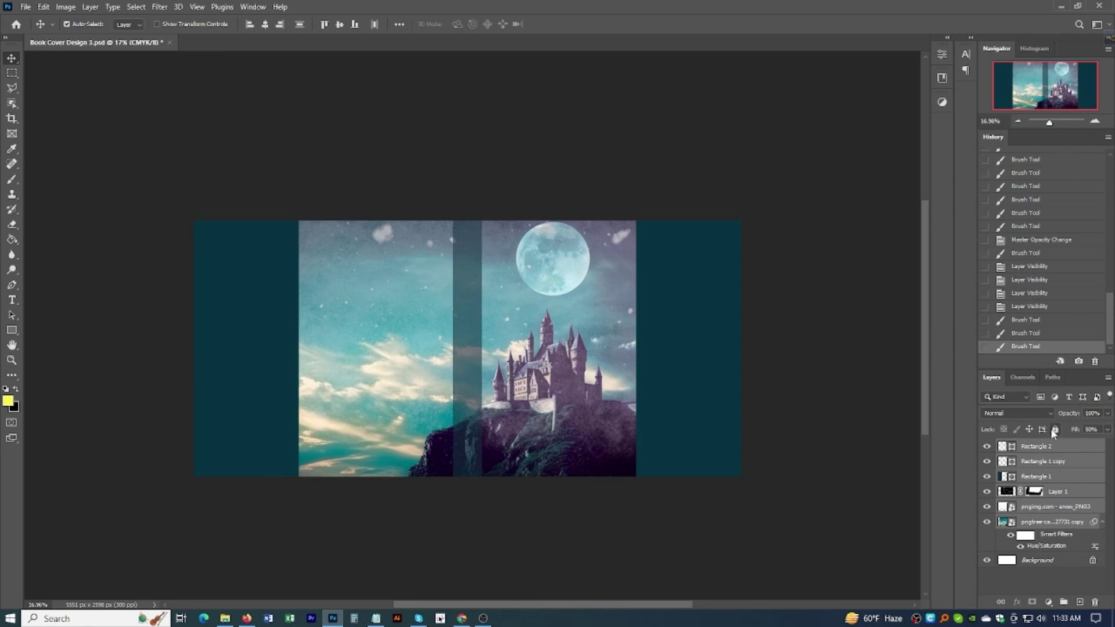
Step: Group the selected artwork layers into Group 1 and lock it
key(ctrl+g)
click(1056, 430)
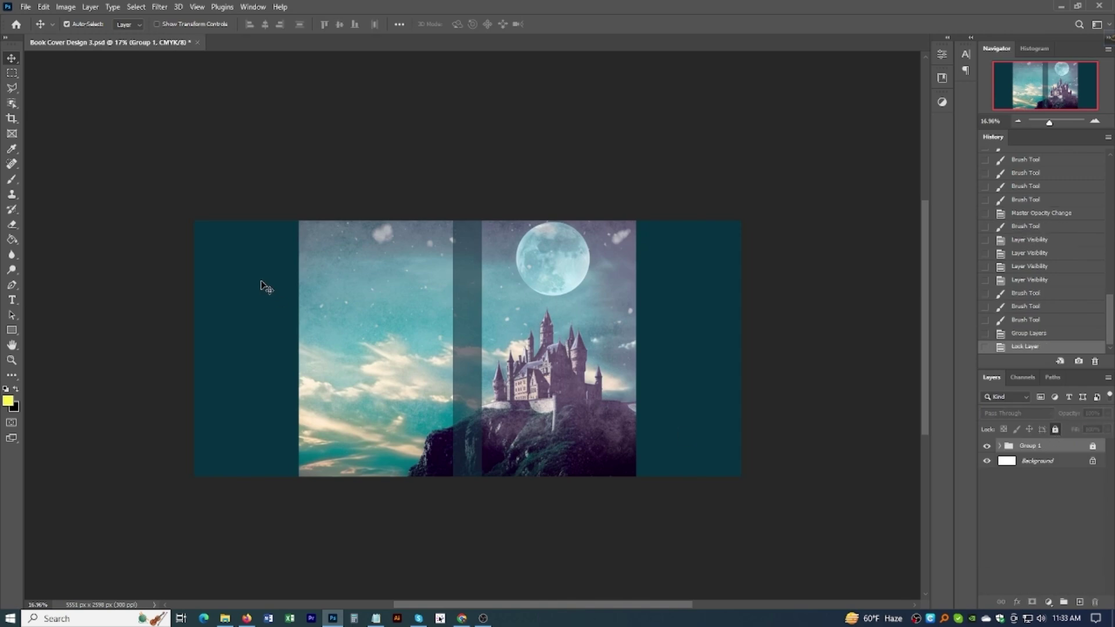
scroll(608, 259, up, 5)
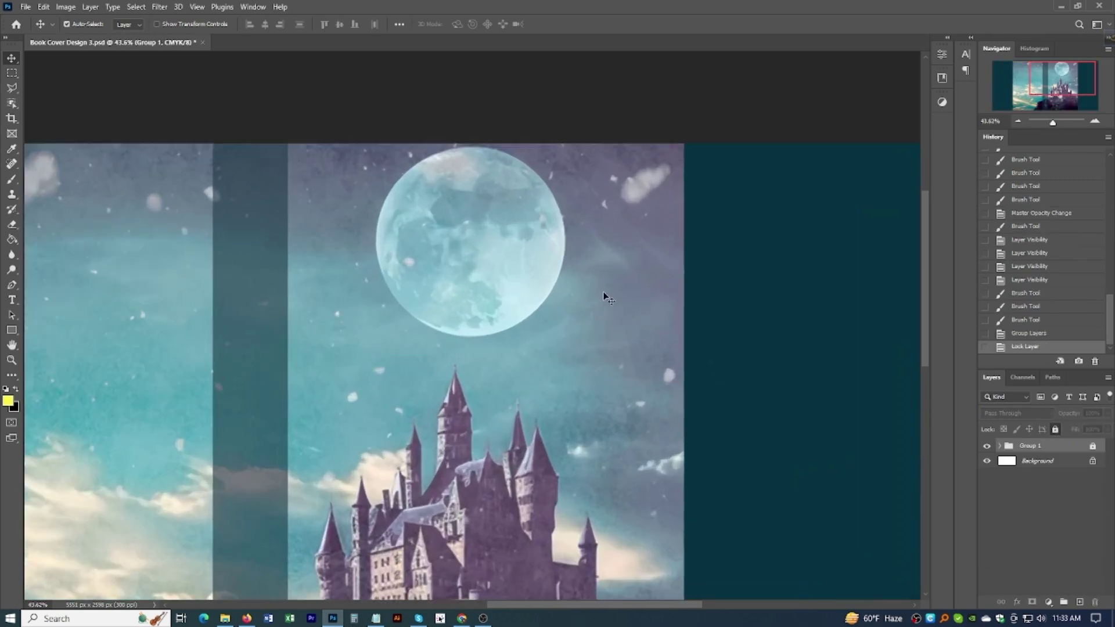
scroll(604, 297, down, 5)
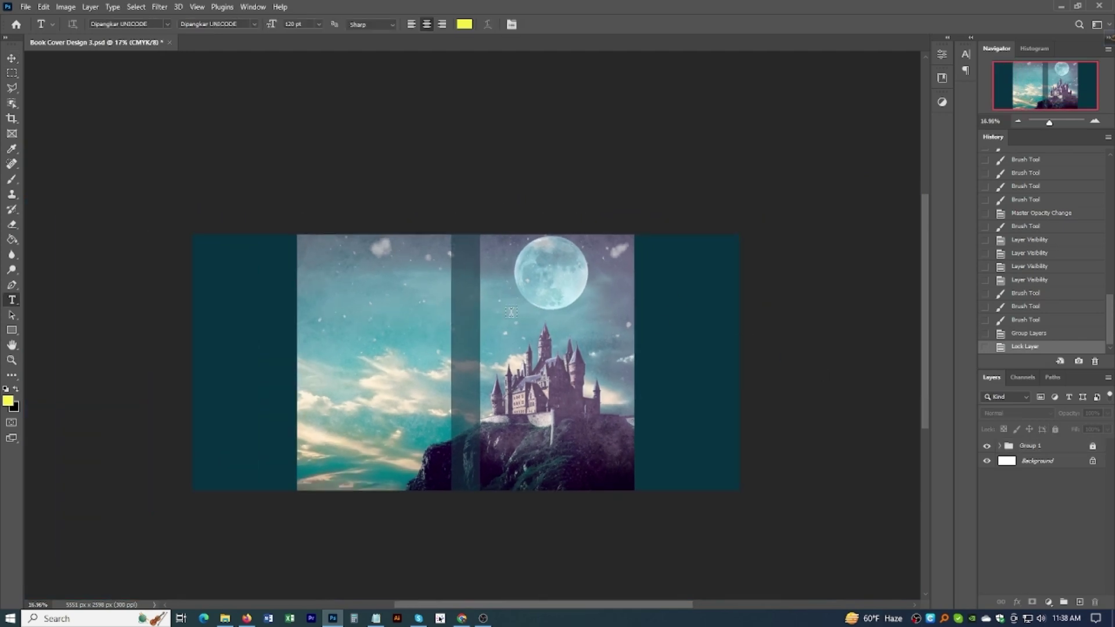
Step: Add a white Chiller text layer reading '365 Life Diary' on the front cover
click(511, 312)
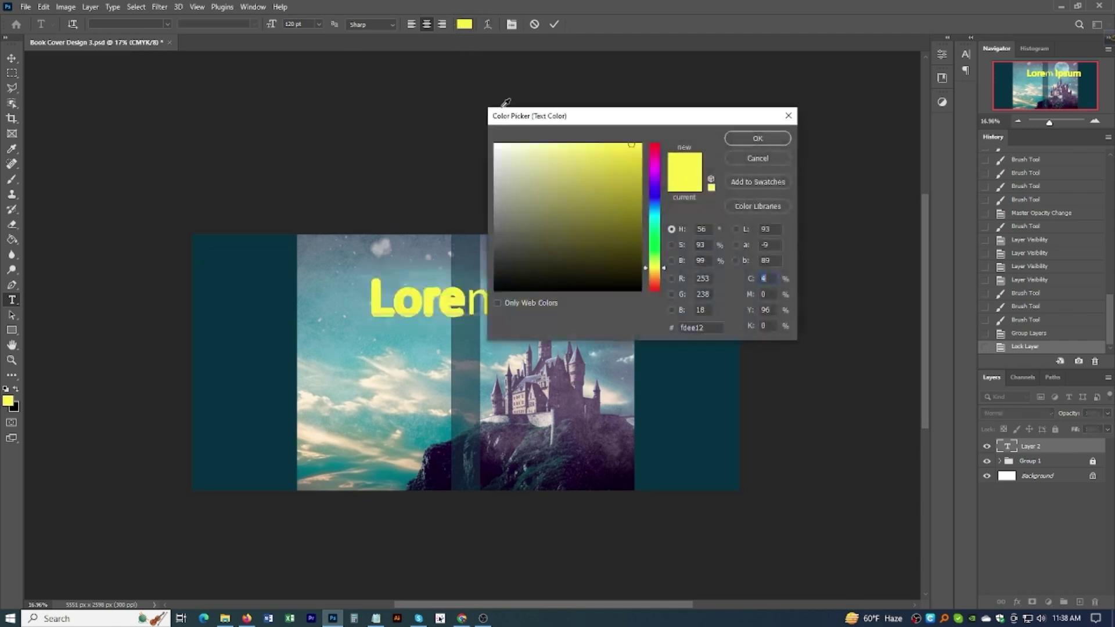
drag(522, 172, 495, 143)
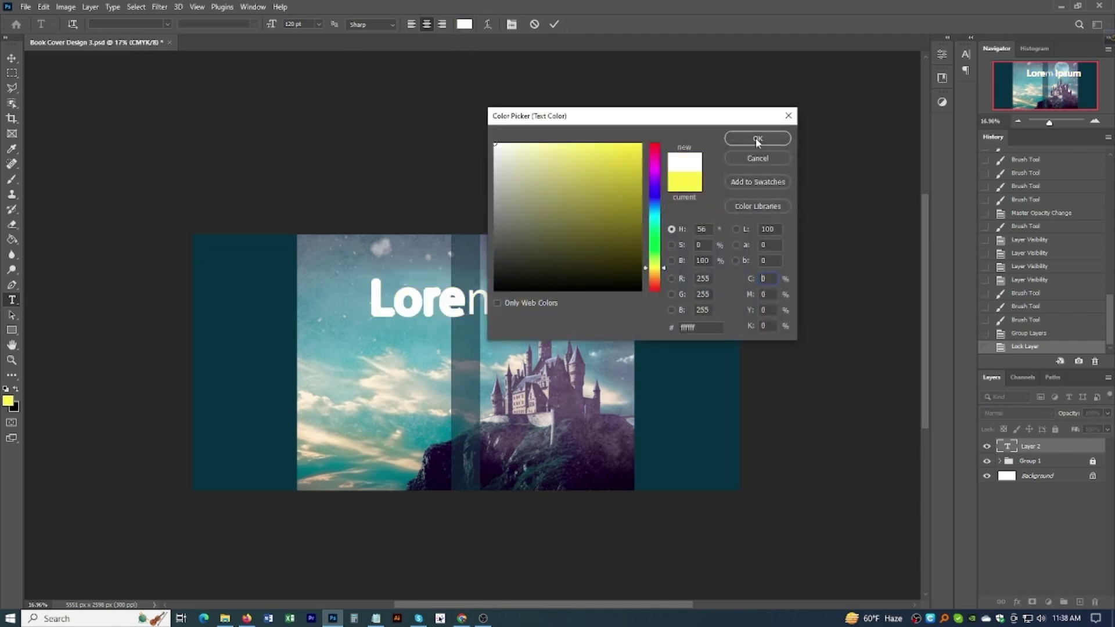
click(756, 139)
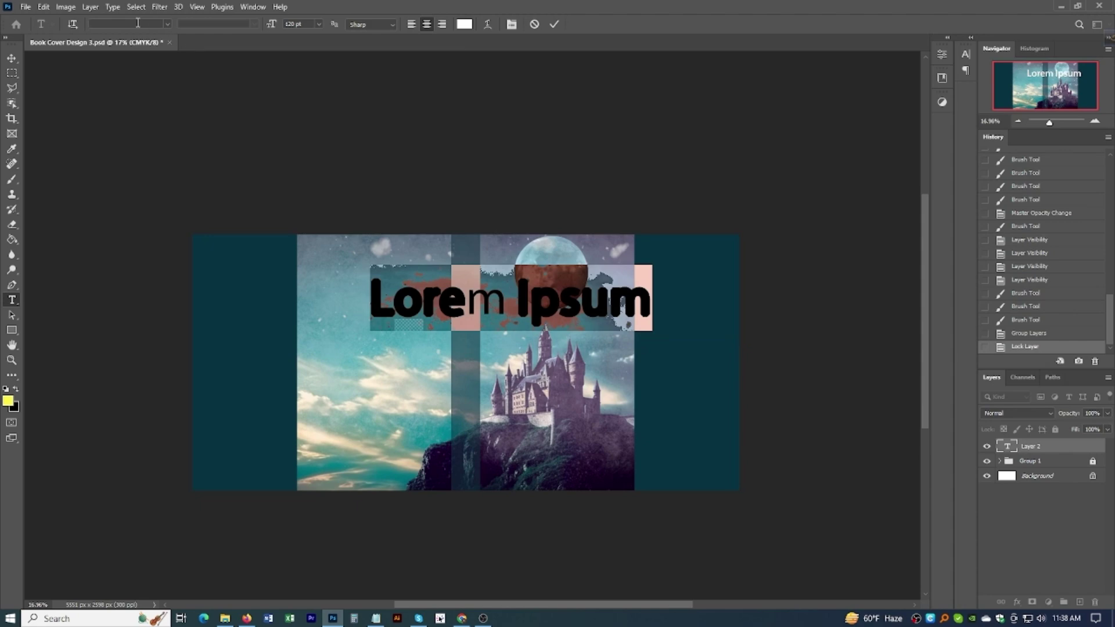
click(138, 23)
text(hiller)
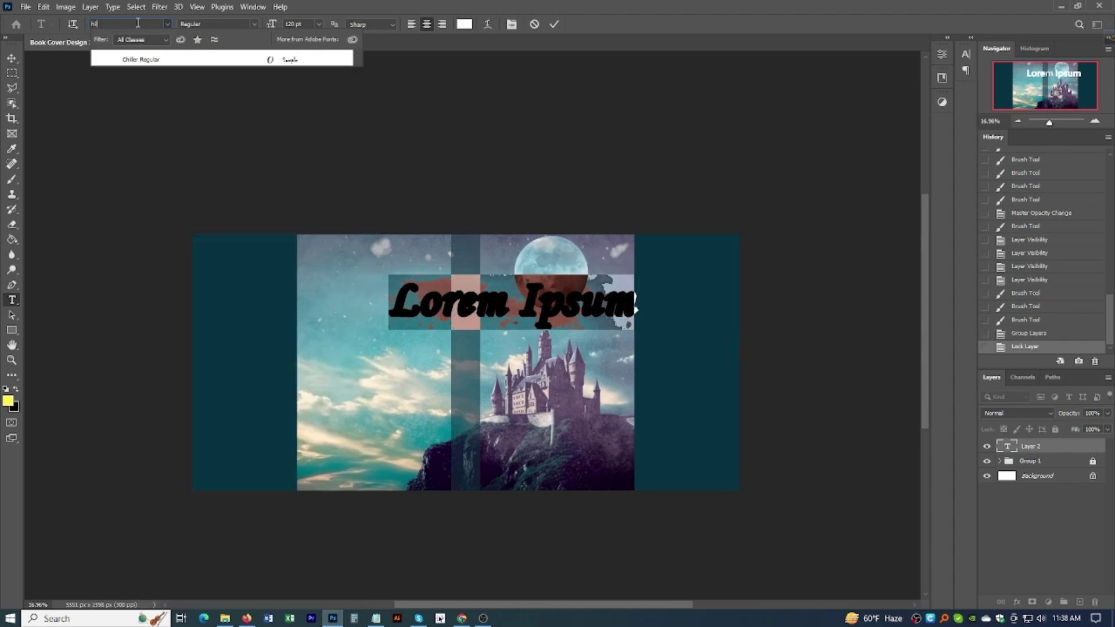
click(162, 59)
key(ctrl+v)
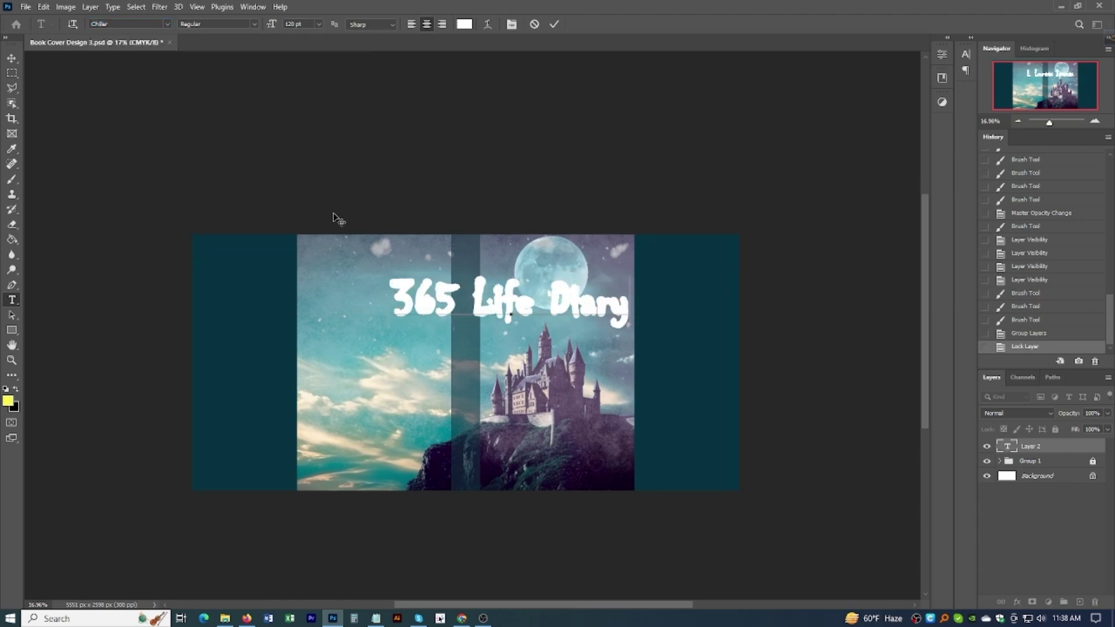
Step: Commit the title and move it right and slightly down
key(ctrl+Return)
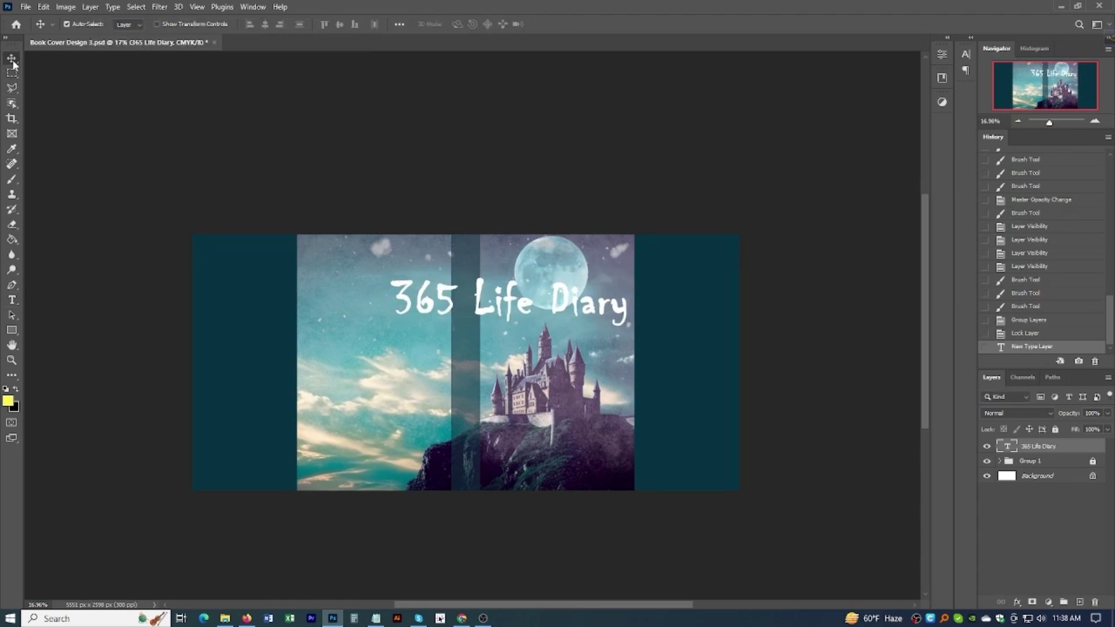
scroll(453, 306, up, 3)
scroll(455, 308, down, 2)
drag(531, 309, 629, 353)
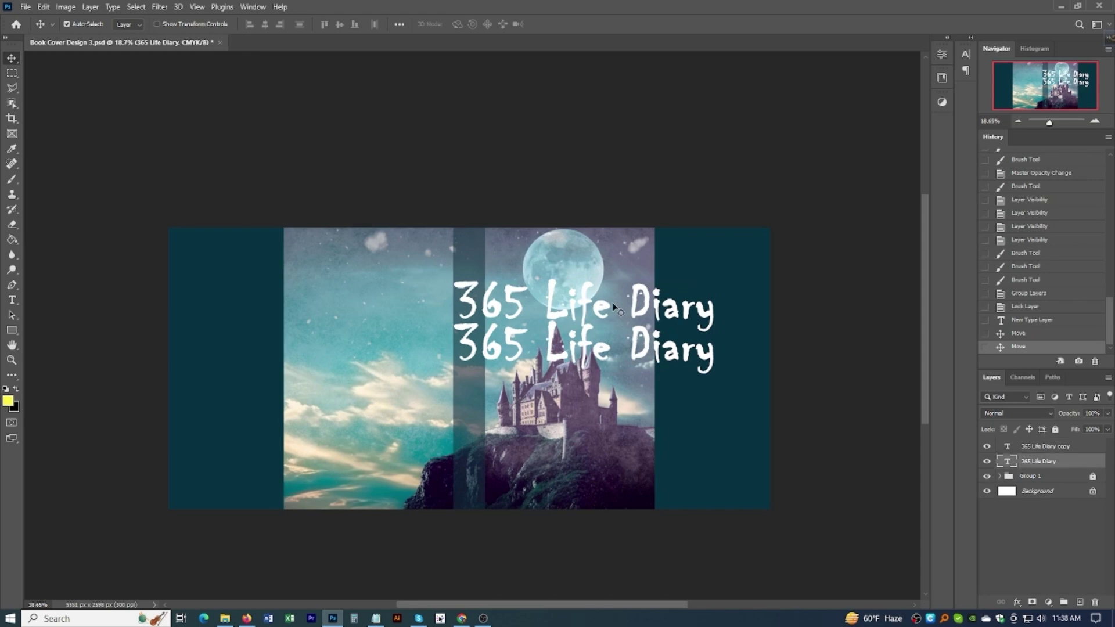
Step: Delete 'Diary' from the original title layer so it reads '365 Life'
double_click(613, 300)
click(625, 314)
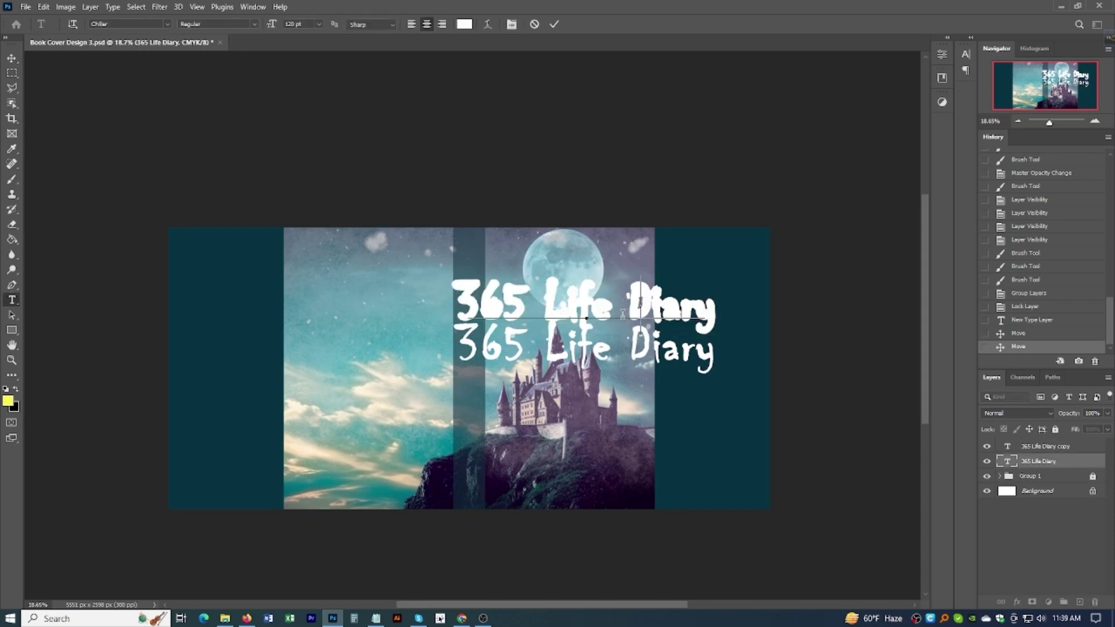
key(Delete)
key(Delete)
key(Delete)
key(Delete)
key(Delete)
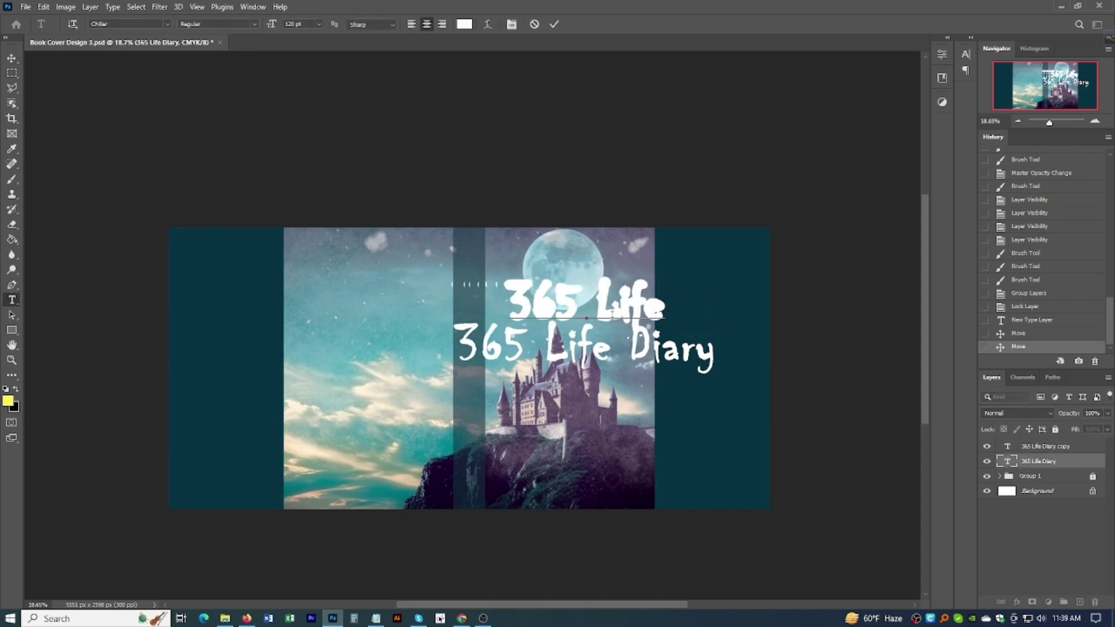
key(ctrl+Return)
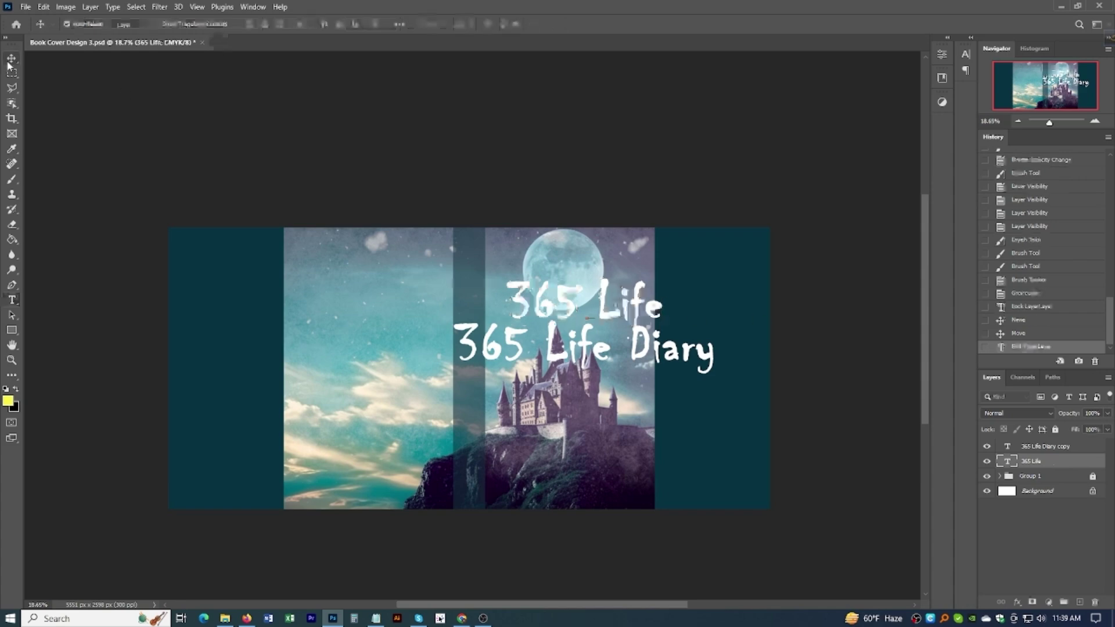
Step: Delete '365 Life' from the duplicate title layer so only 'Diary' remains
click(633, 352)
click(633, 352)
key(BackSpace)
key(BackSpace)
key(BackSpace)
key(BackSpace)
key(BackSpace)
key(BackSpace)
key(BackSpace)
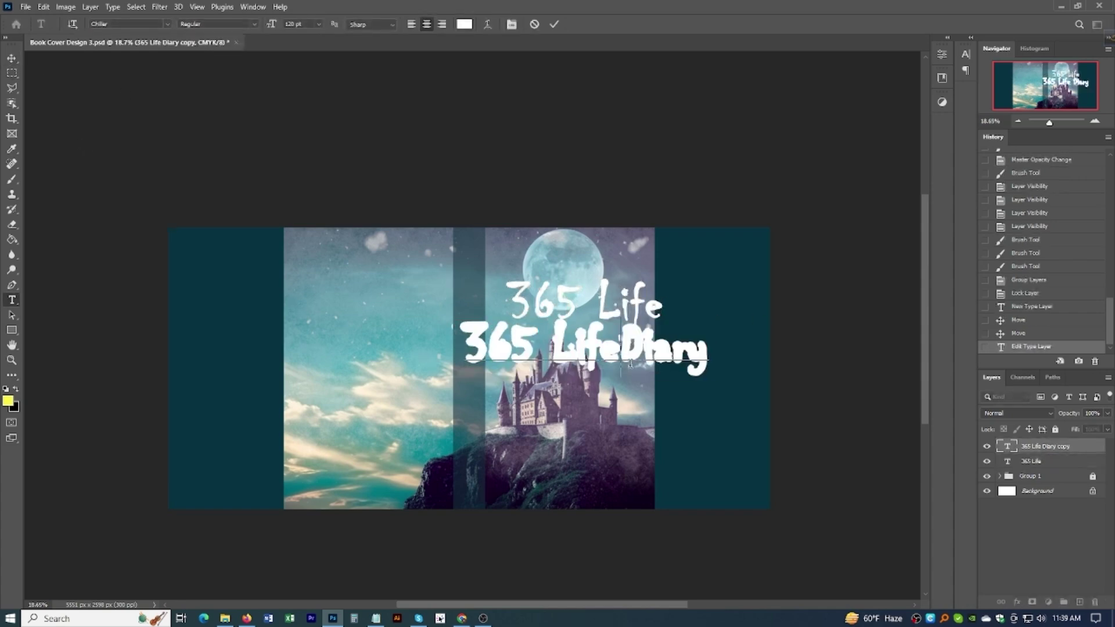
key(BackSpace)
key(BackSpace)
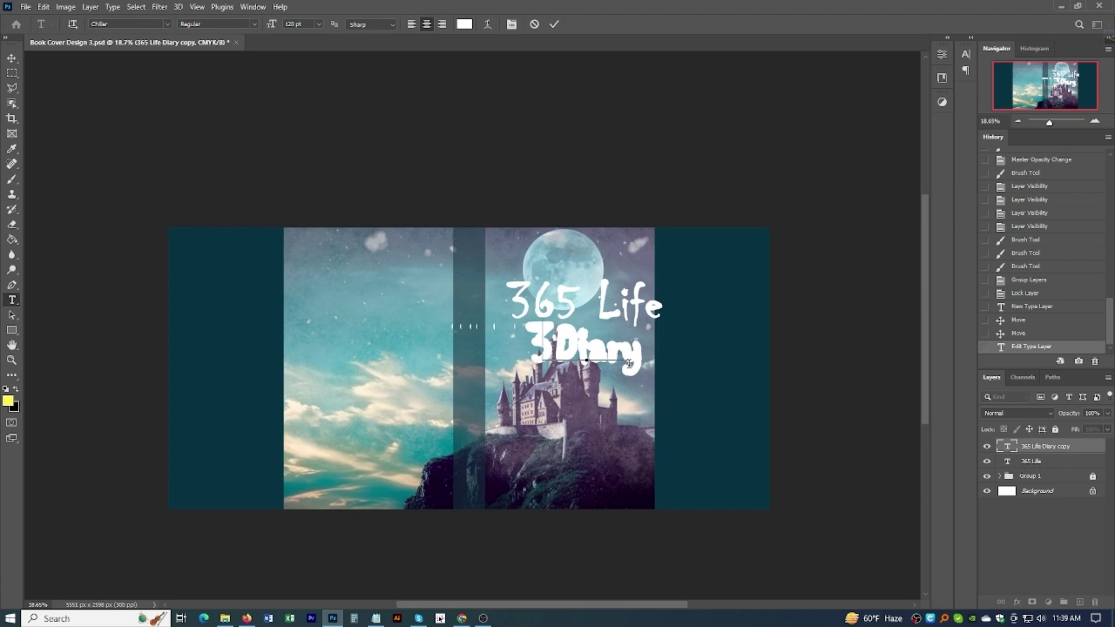
click(12, 58)
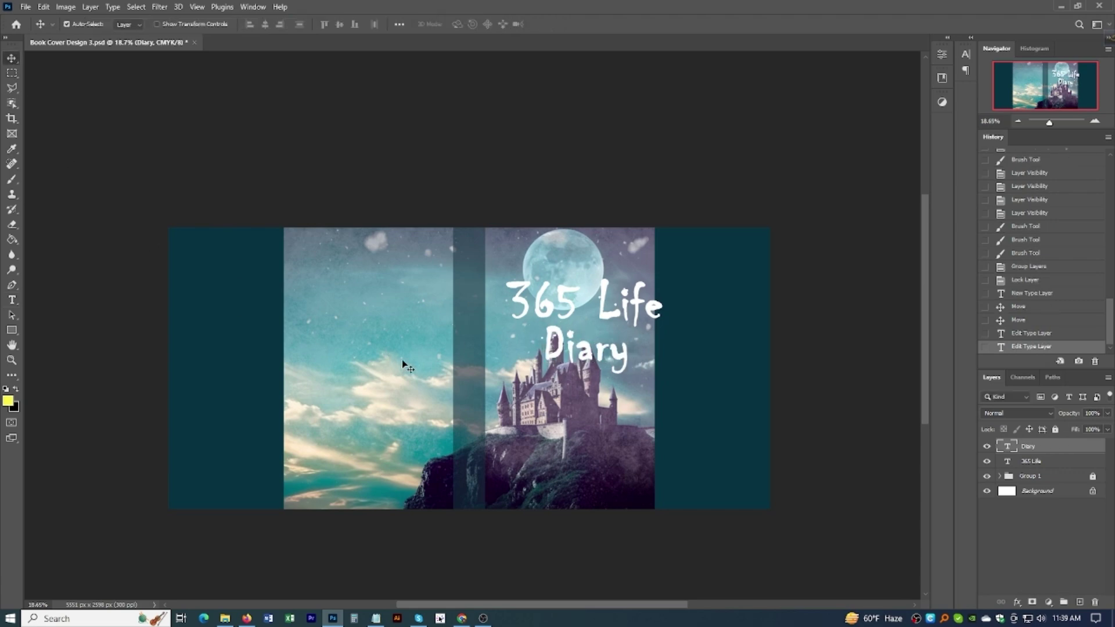
Step: Nudge '365 Life' left and scale it to 64% with Free Transform
scroll(546, 330, up, 4)
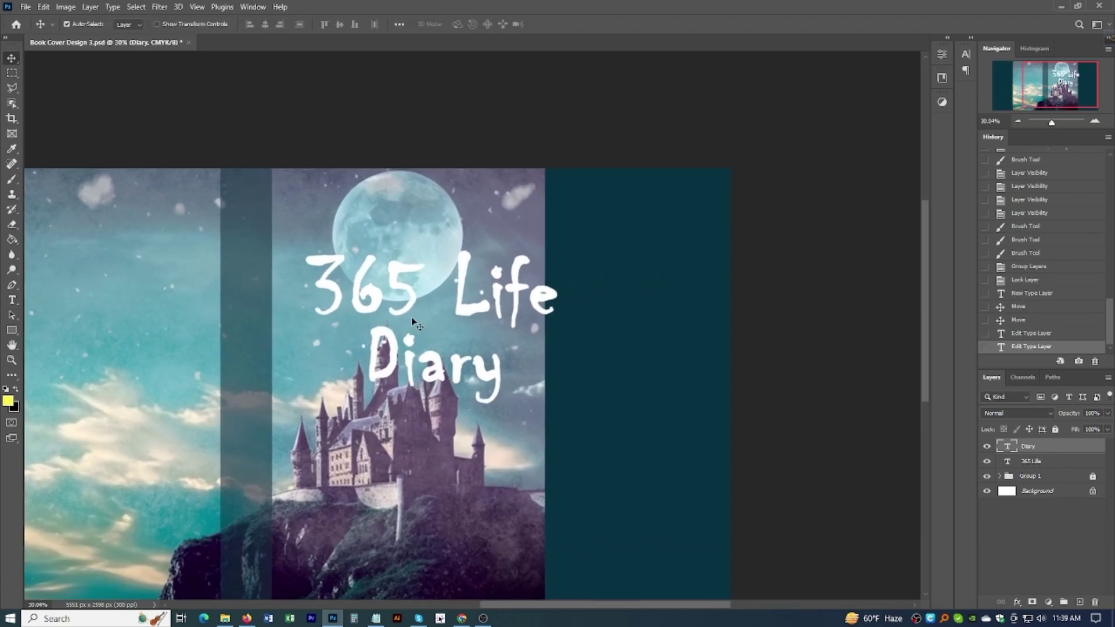
drag(410, 311, 394, 309)
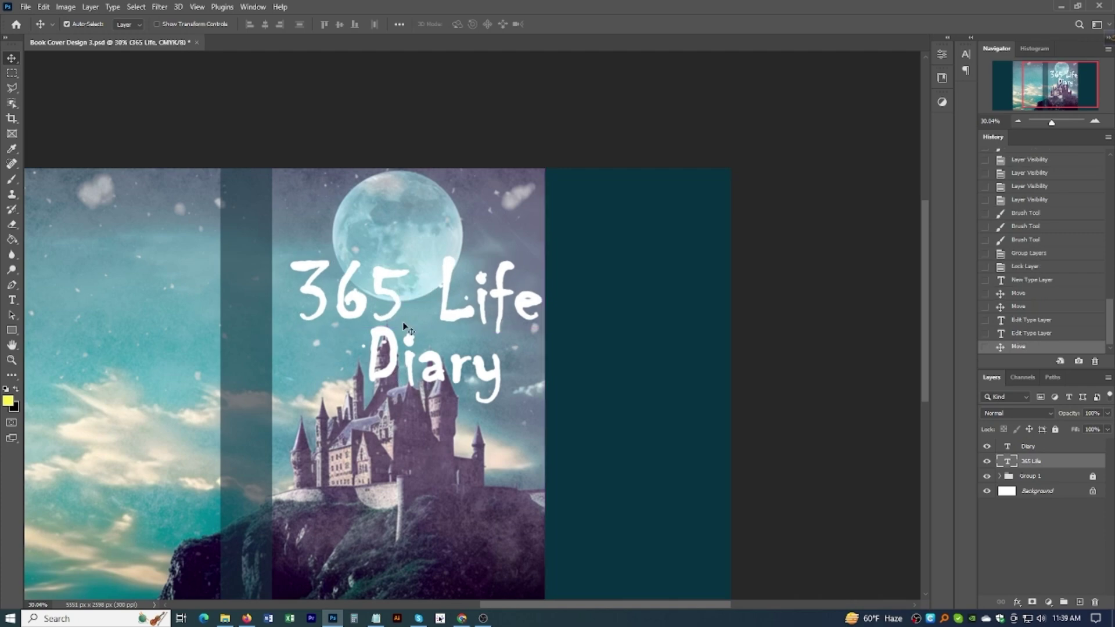
scroll(402, 299, down, 2)
scroll(402, 298, down, 1)
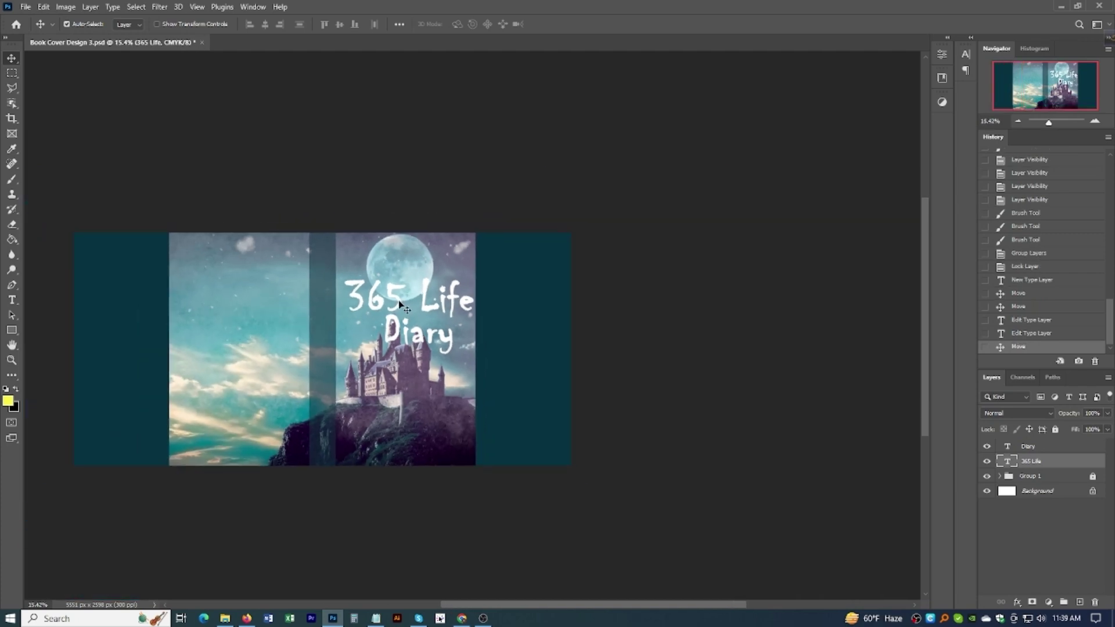
key(ctrl+t)
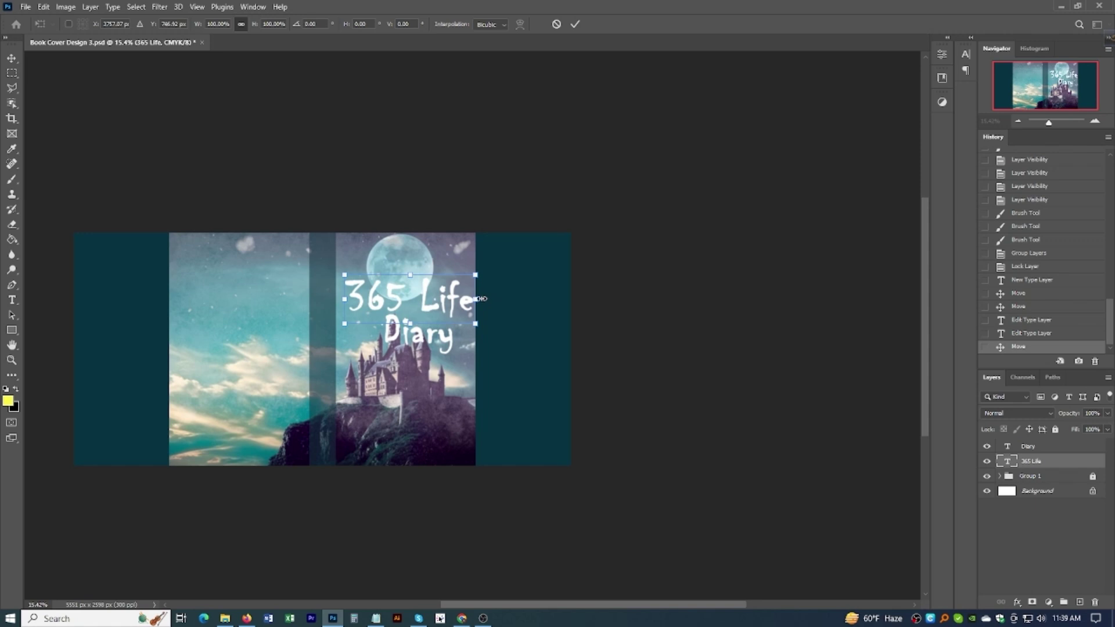
drag(473, 298, 430, 297)
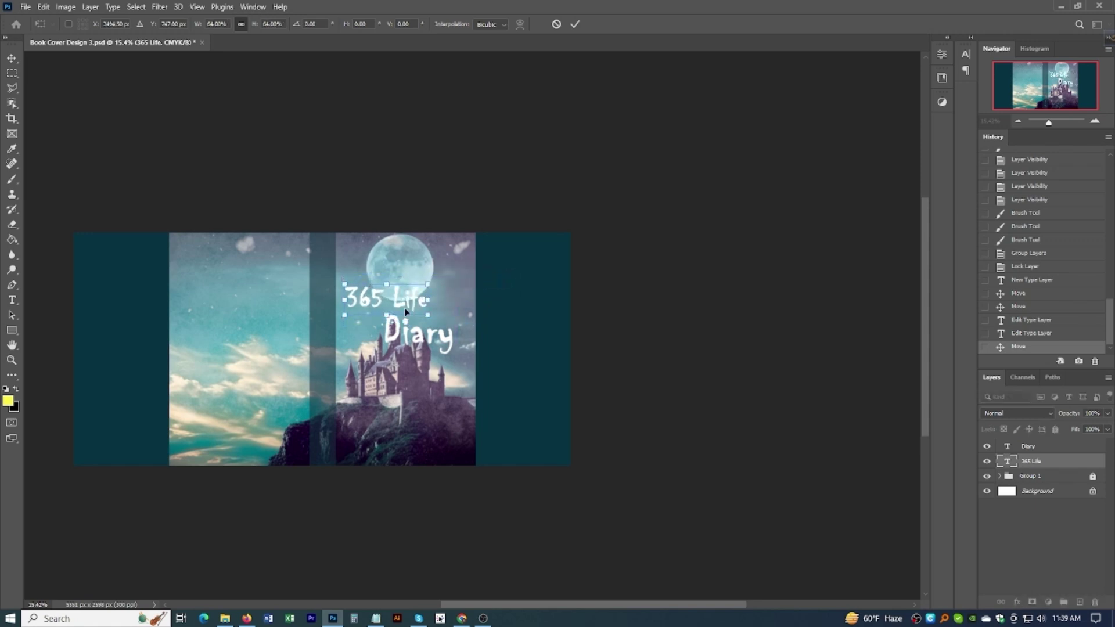
key(Return)
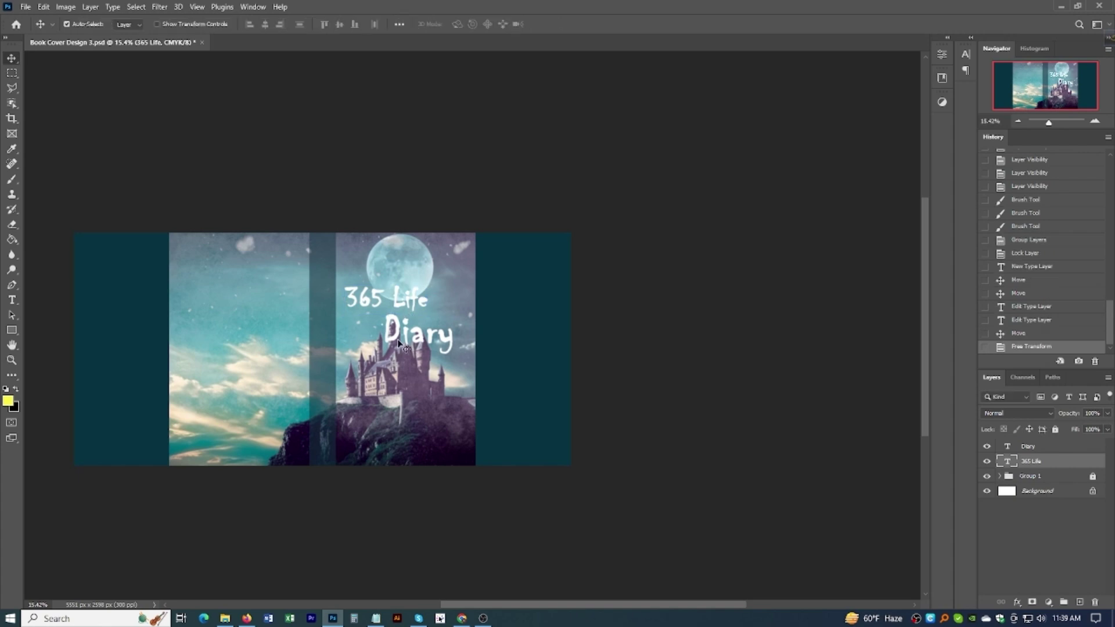
Step: Move 'Diary' down and right, with '365 Life' placed beside it
drag(433, 339, 453, 411)
drag(402, 307, 389, 266)
scroll(420, 384, up, 3)
scroll(376, 251, down, 3)
scroll(390, 267, up, 3)
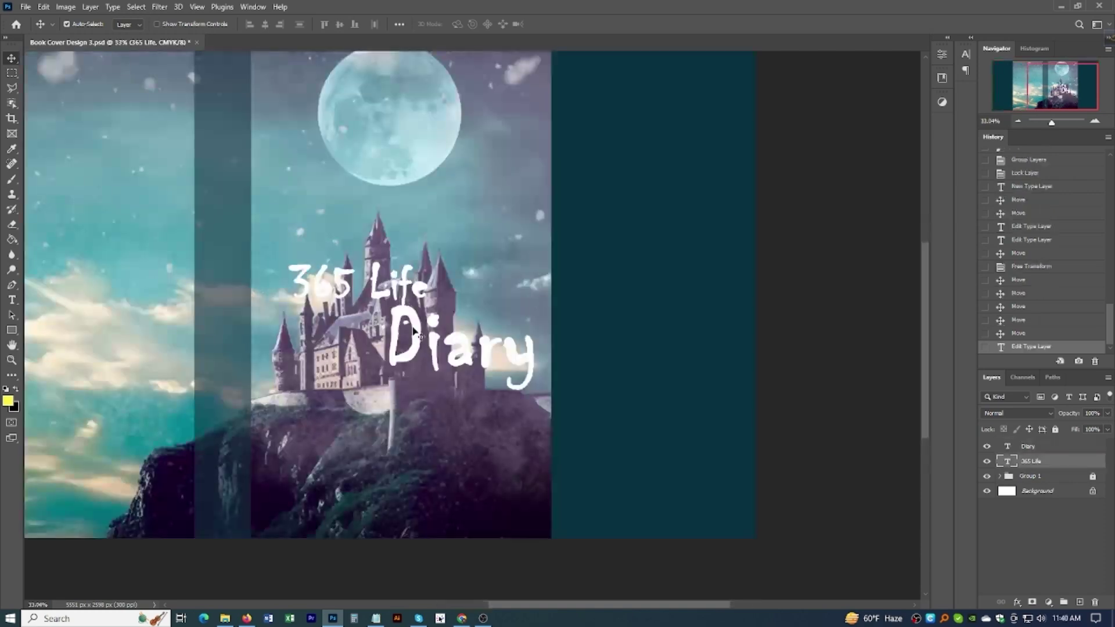
Step: Set the '365 Life' font size to 80 pt
double_click(393, 298)
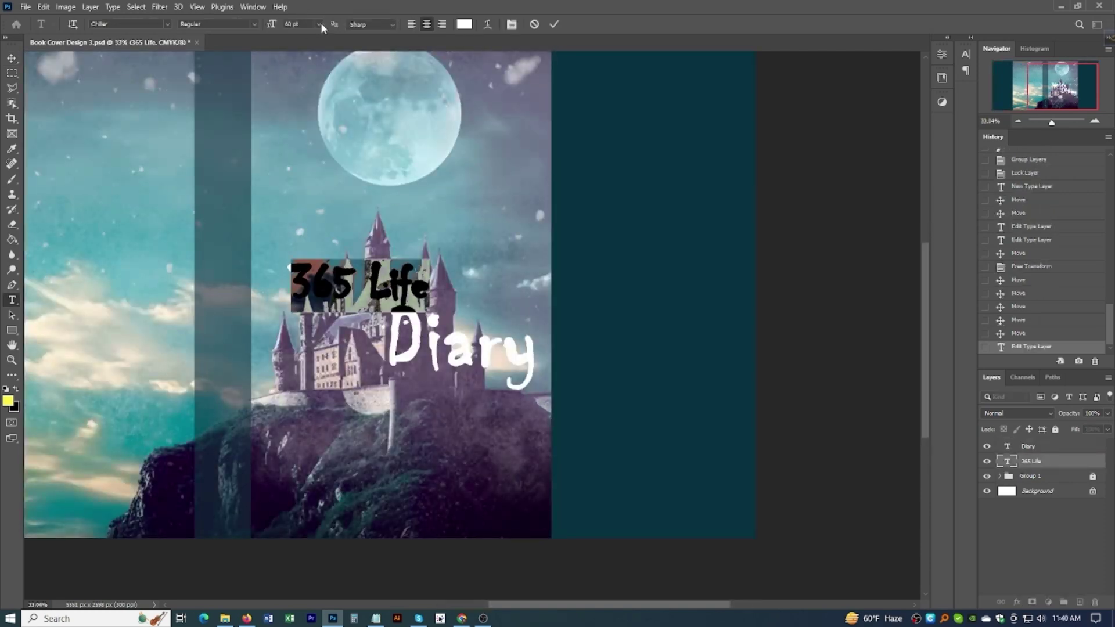
click(321, 23)
click(302, 174)
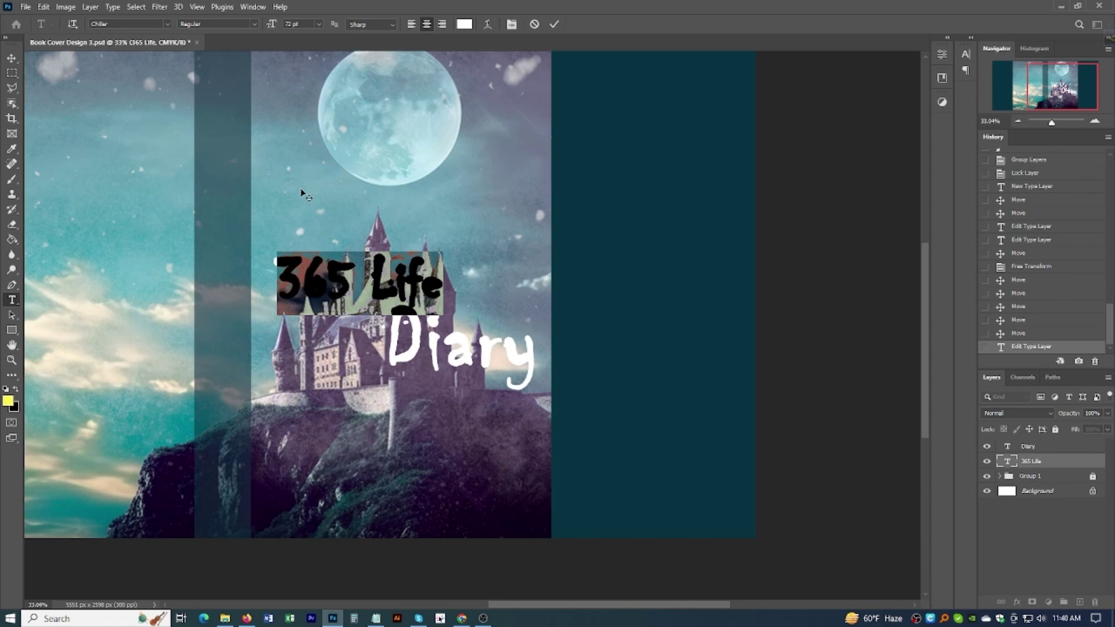
double_click(289, 23)
text(80)
click(12, 58)
Step: Set 'Diary' to 72 pt and nudge it slightly left under '365 Life'
double_click(421, 321)
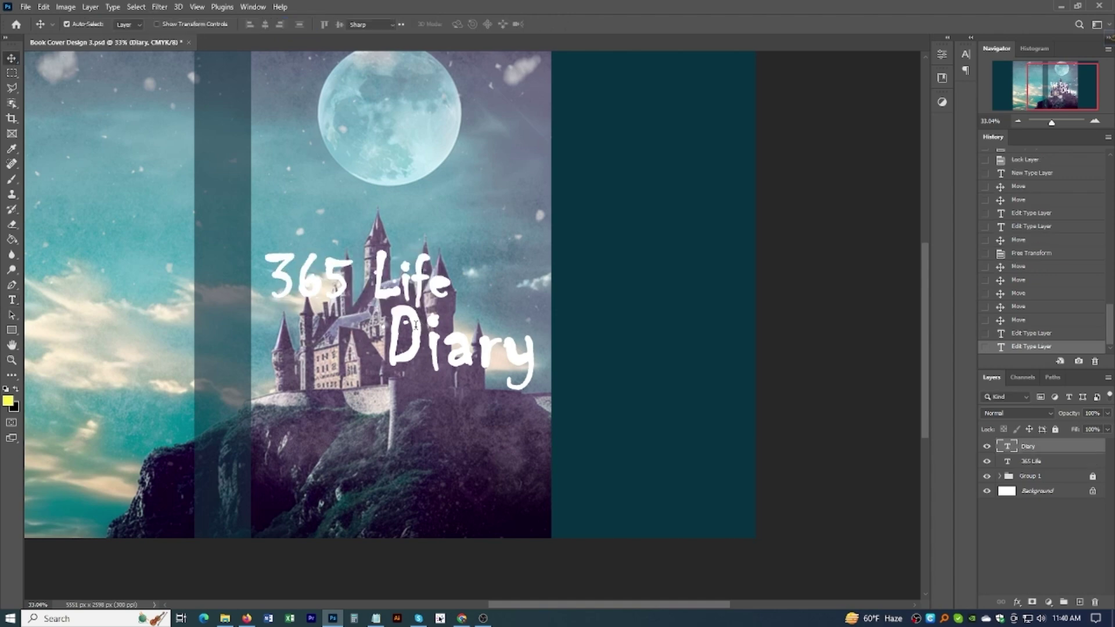
click(318, 24)
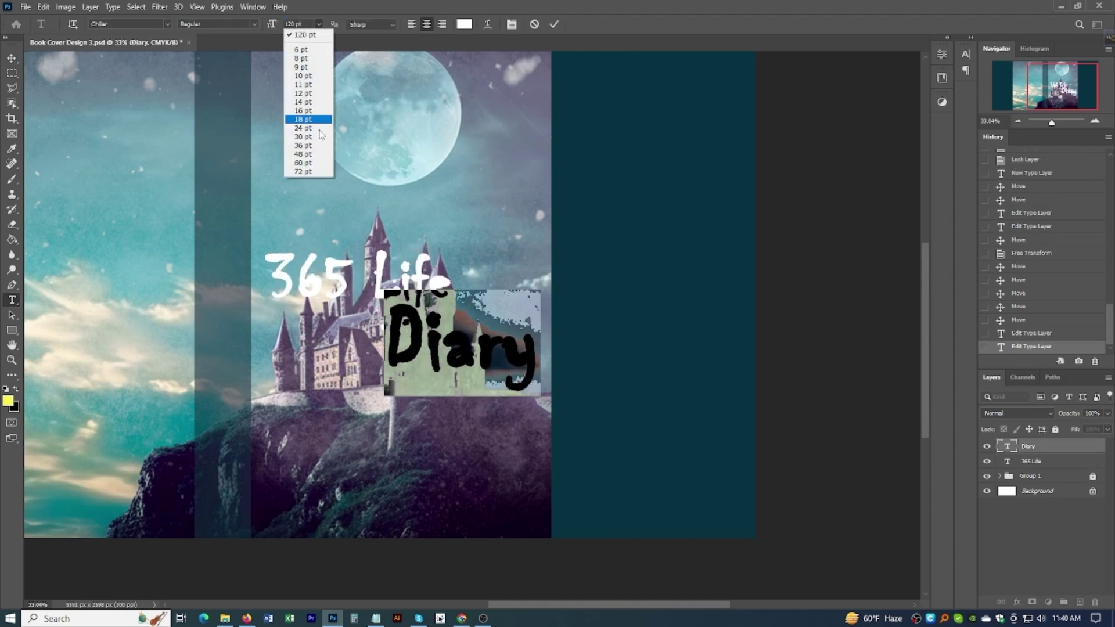
click(307, 172)
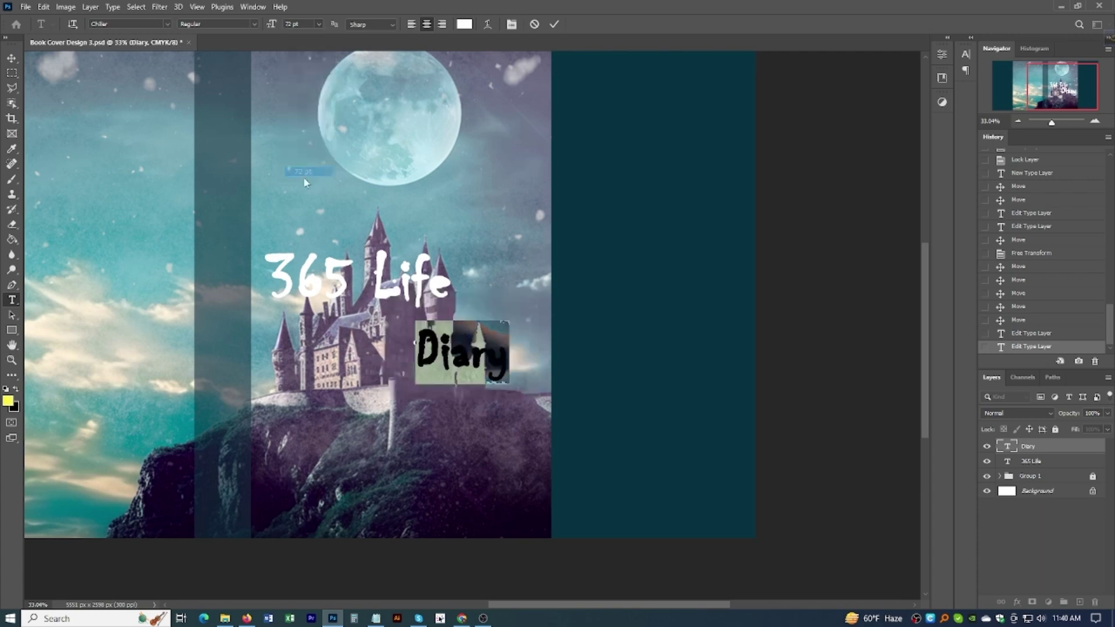
key(ctrl+Return)
key(v)
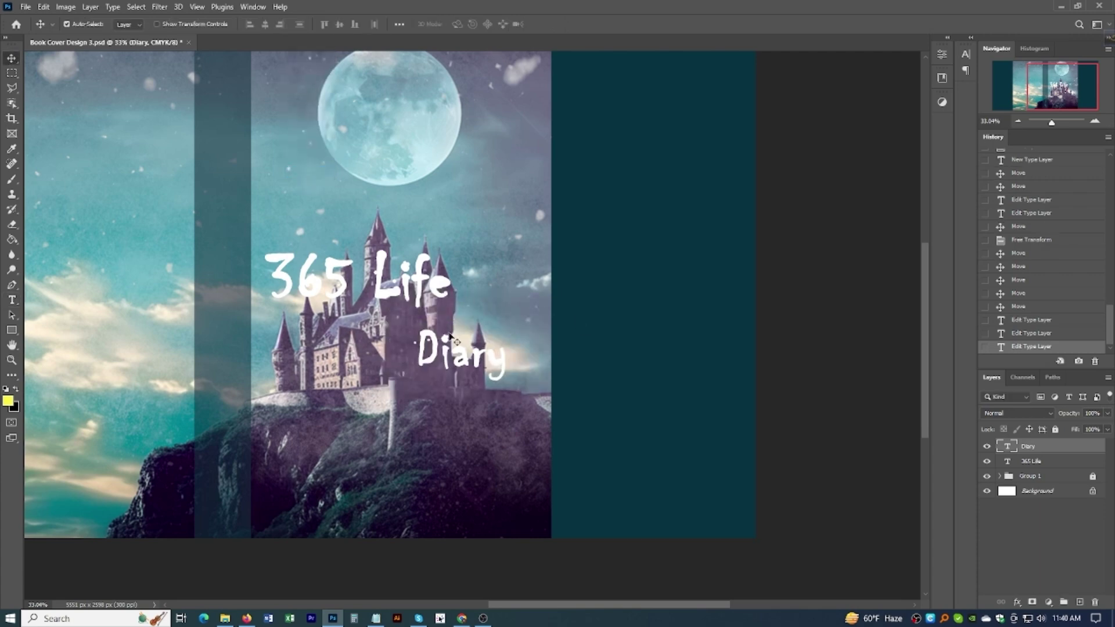
drag(459, 363, 405, 346)
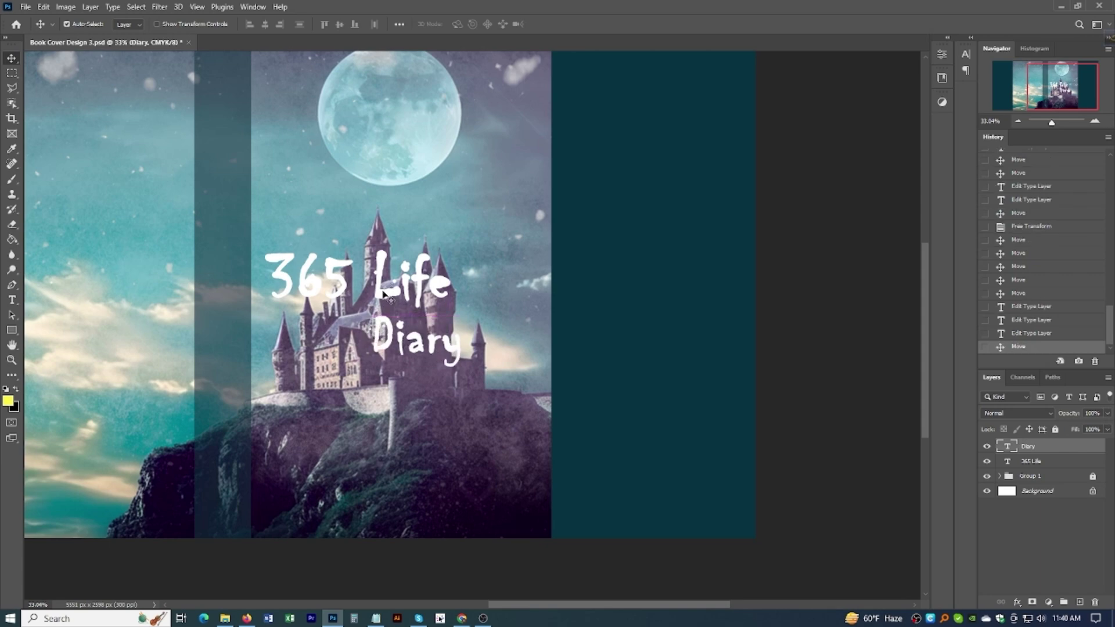
Step: Move both title lines down and right together over the castle
scroll(405, 327, down, 2)
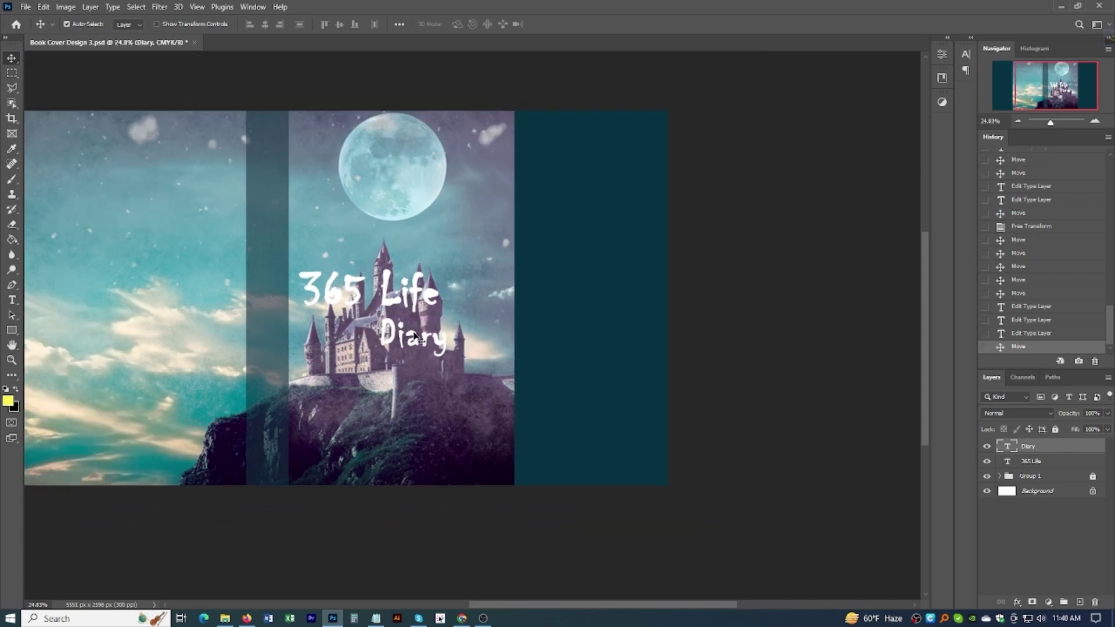
shift+click(406, 301)
drag(408, 303, 421, 351)
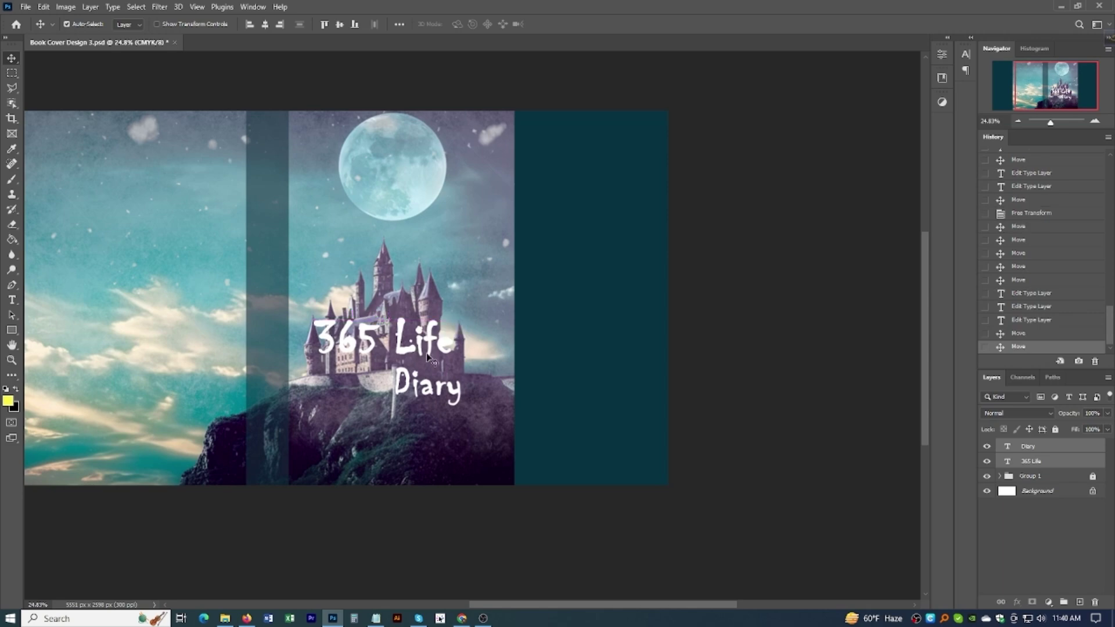
click(1031, 461)
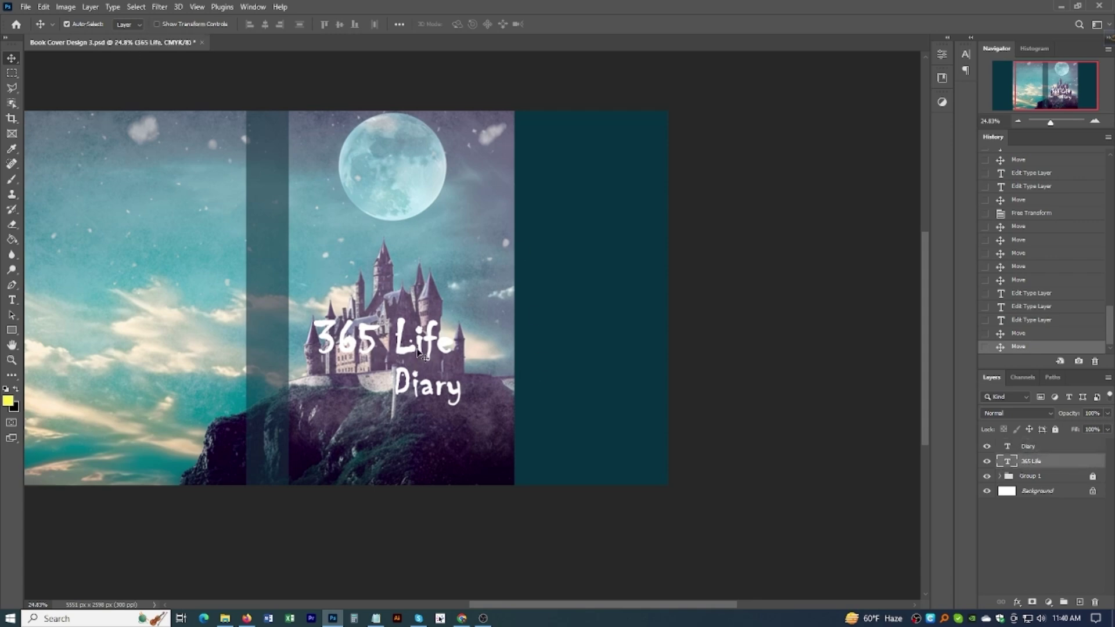
double_click(415, 353)
Step: Try moon, cream, yellow, green, navy and teal colours for the '365 Life' text
click(463, 24)
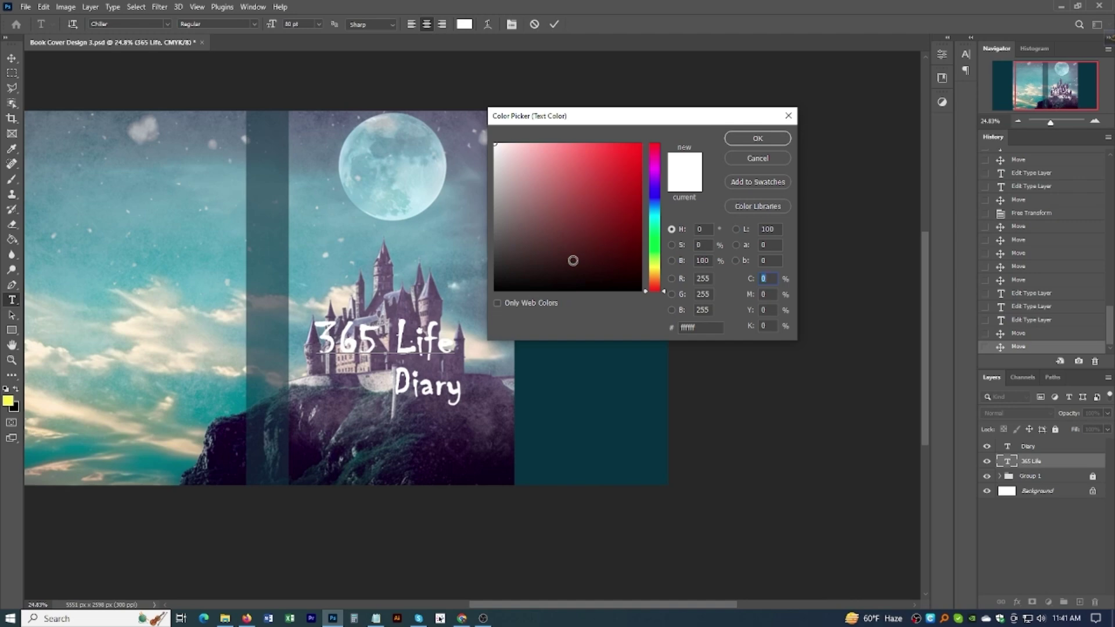
click(430, 181)
click(75, 409)
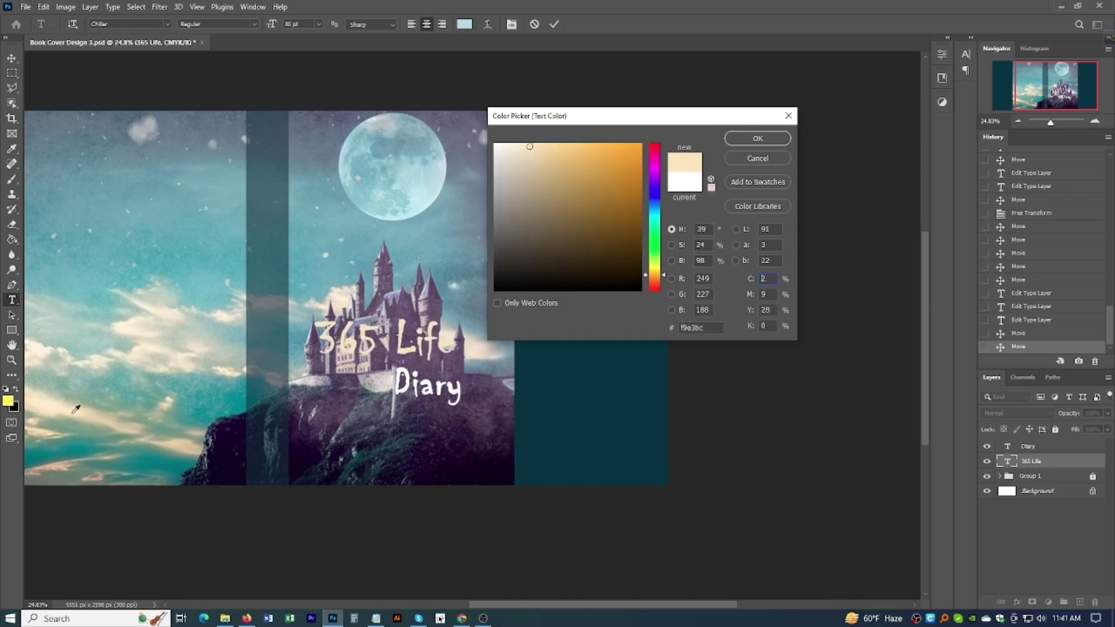
click(9, 401)
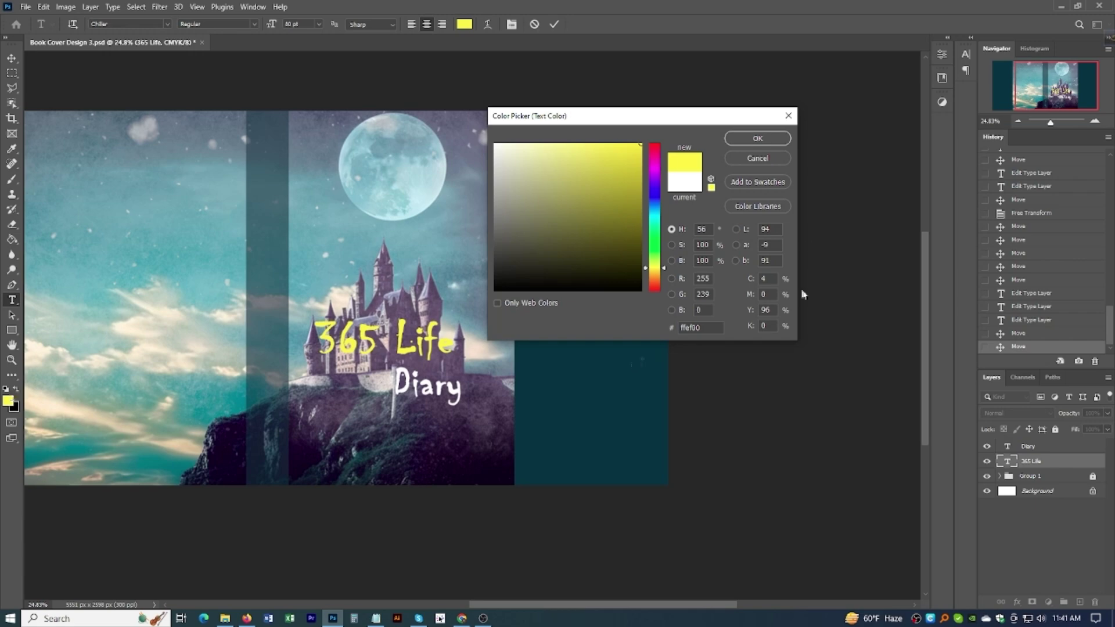
click(659, 244)
click(539, 258)
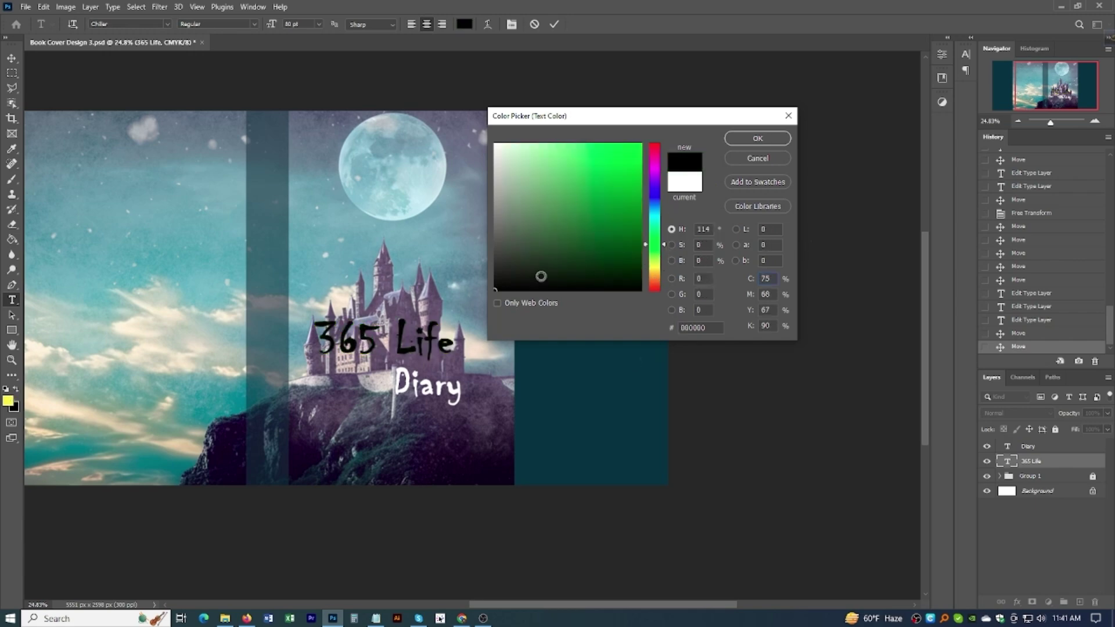
click(655, 196)
click(637, 261)
click(639, 225)
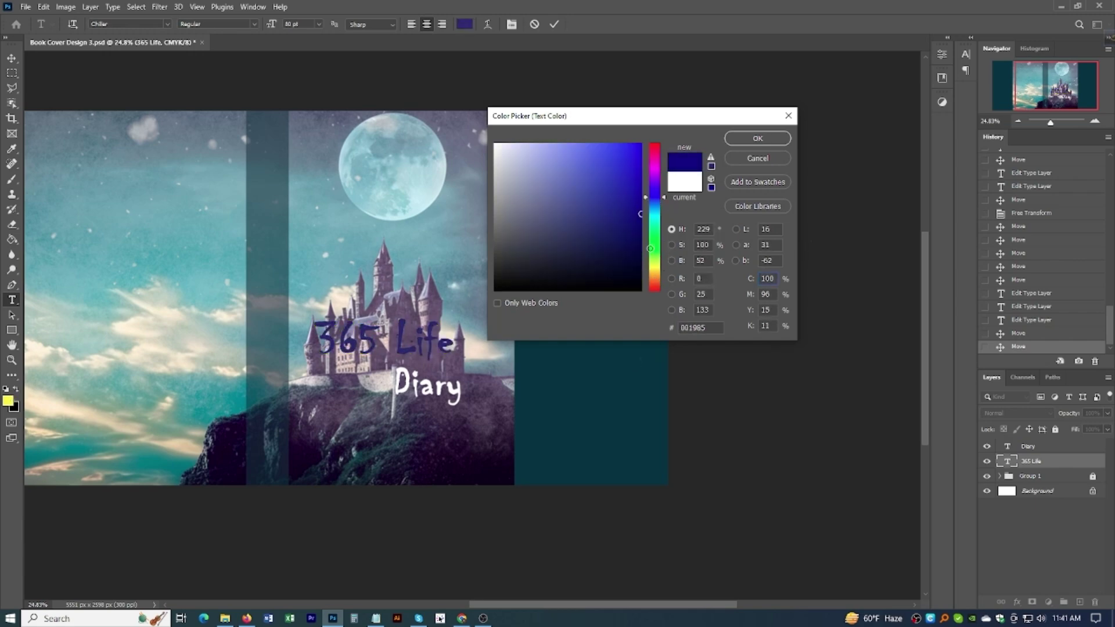
click(657, 218)
click(657, 240)
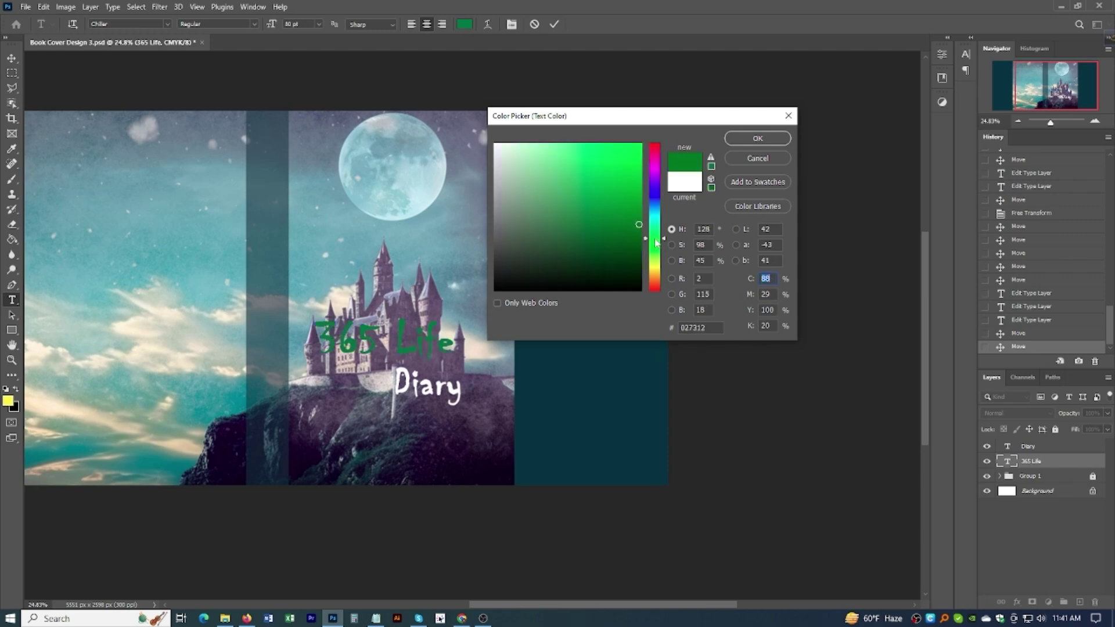
click(656, 288)
Step: Sweep through red, purple, teal and blue, then settle on white #ffffff for '365 Life'
click(641, 145)
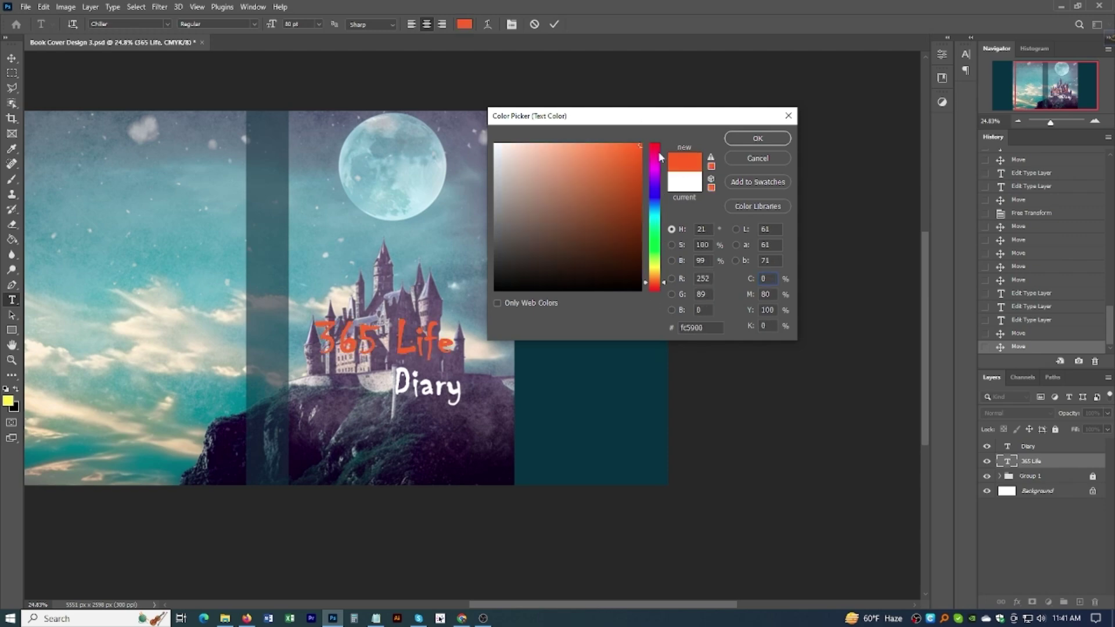
click(659, 143)
drag(658, 143, 654, 295)
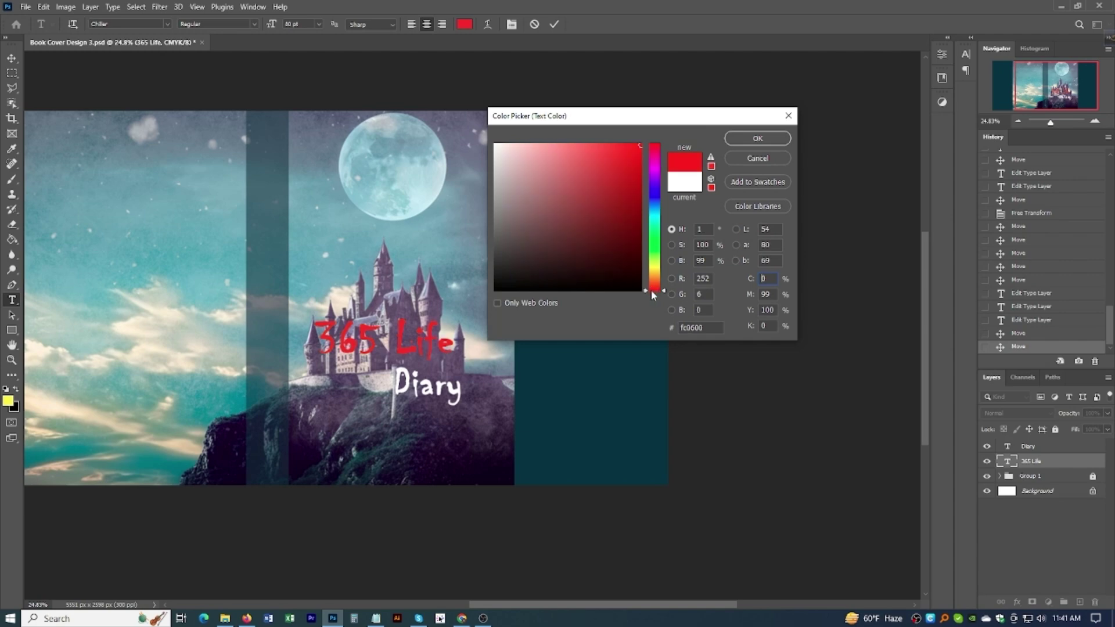
mouse_move(656, 219)
mouse_down()
mouse_move(657, 199)
mouse_move(653, 230)
mouse_move(654, 192)
mouse_up()
click(541, 415)
mouse_move(609, 148)
mouse_down()
mouse_move(569, 252)
mouse_move(506, 261)
mouse_up()
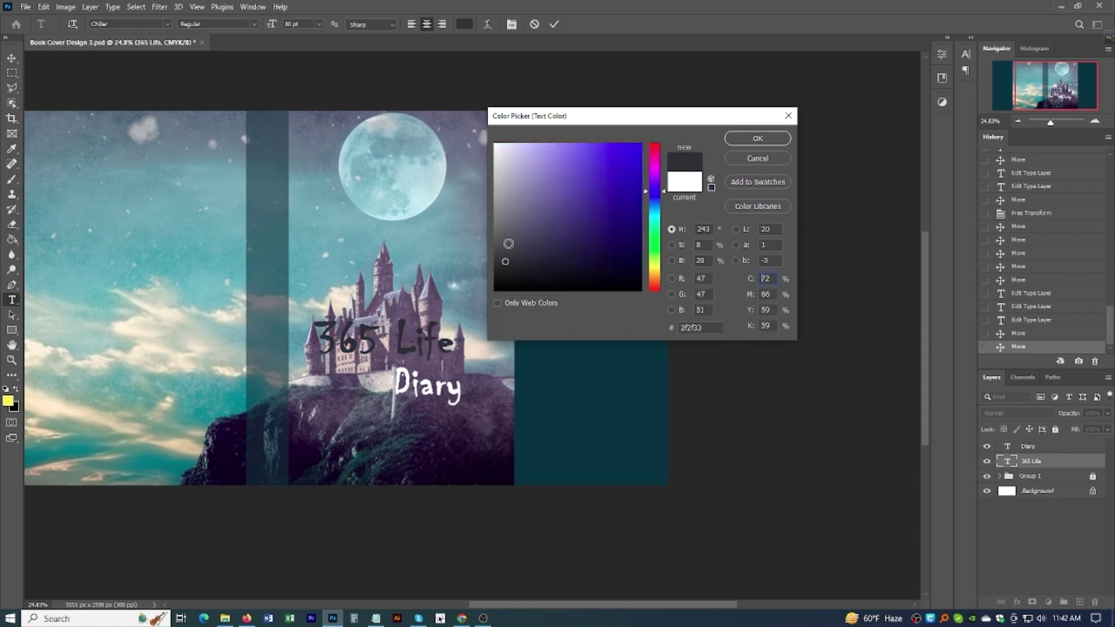
click(654, 213)
mouse_move(570, 242)
mouse_down()
mouse_move(622, 217)
mouse_move(629, 256)
mouse_move(638, 240)
mouse_up()
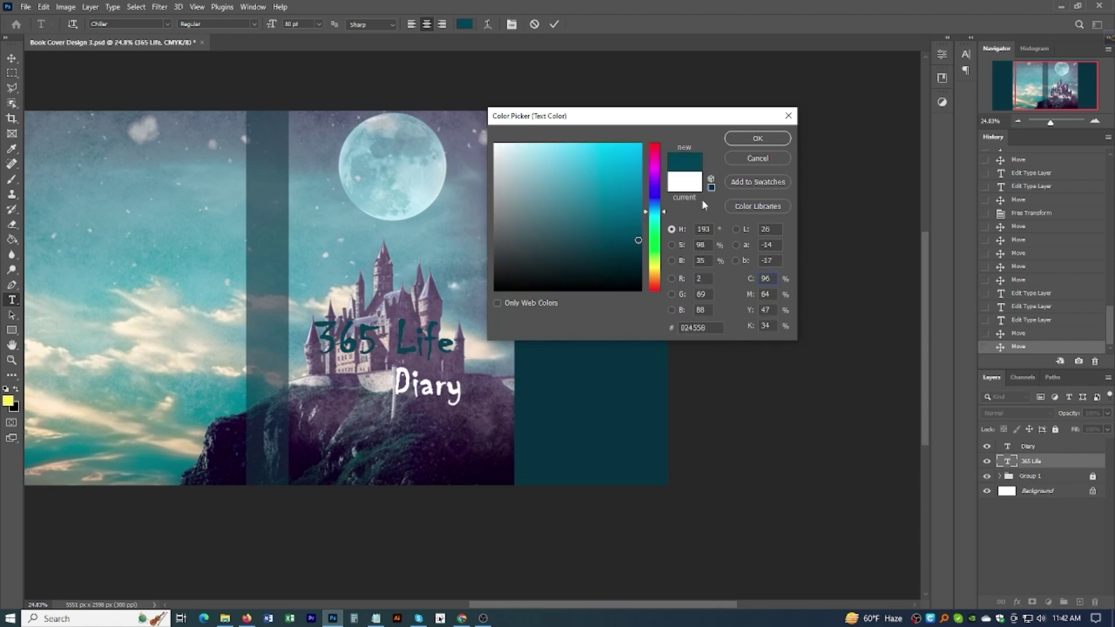
click(654, 198)
mouse_move(621, 195)
mouse_down()
mouse_move(639, 169)
mouse_move(636, 218)
mouse_move(659, 138)
mouse_move(322, 122)
mouse_up()
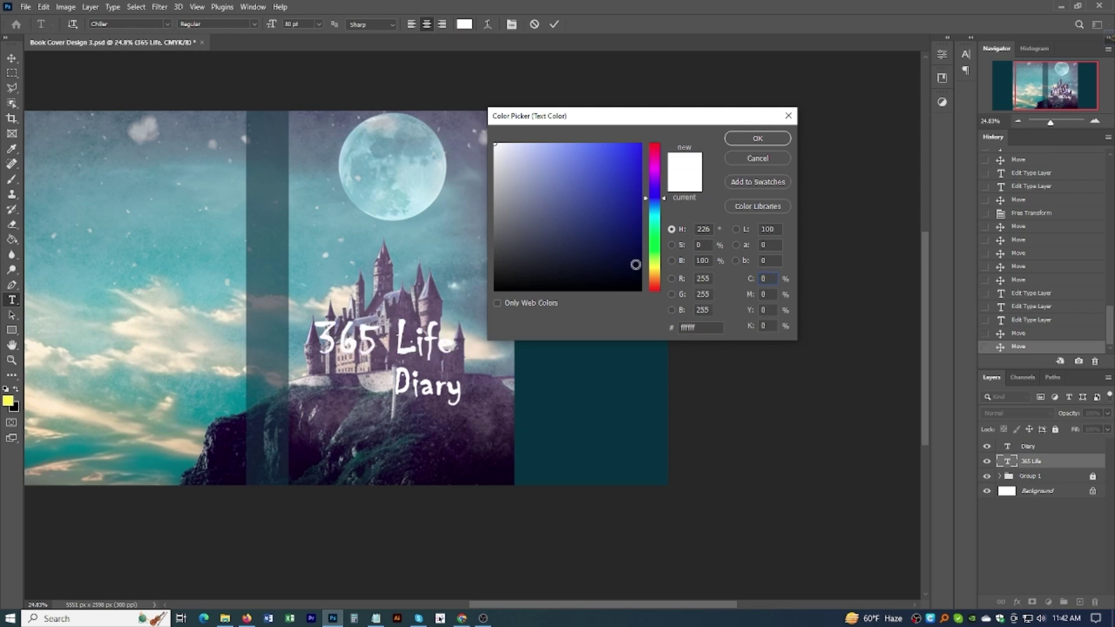
click(757, 139)
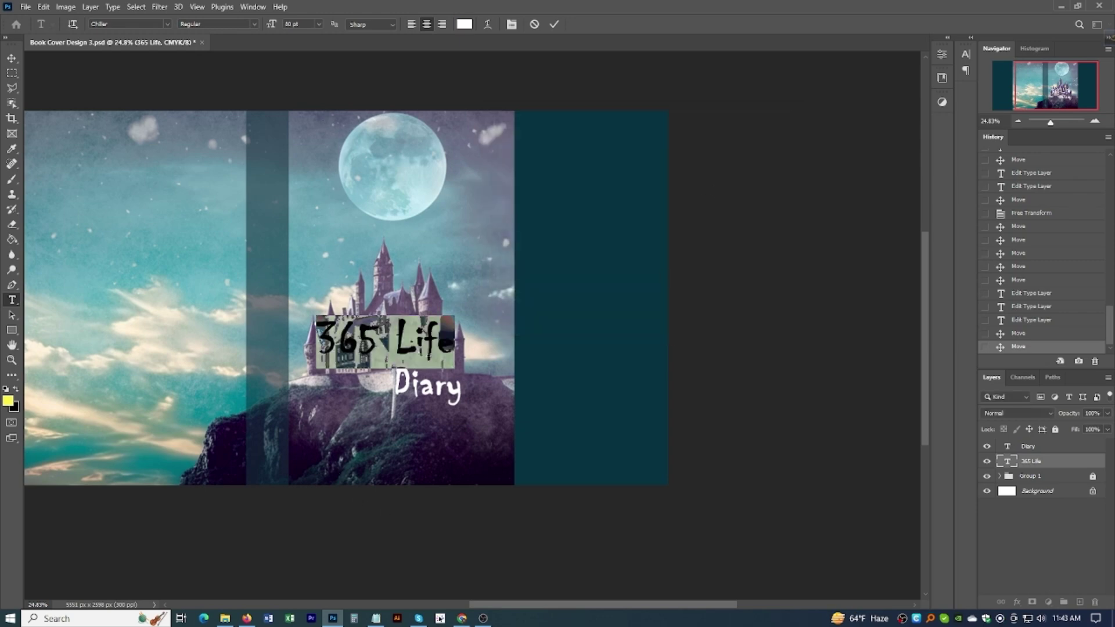
click(11, 58)
Step: Undo an accidental move of 'Diary' and select both title layers
drag(432, 418, 399, 368)
key(ctrl+z)
shift+click(430, 399)
scroll(398, 368, down, 1)
scroll(394, 371, up, 2)
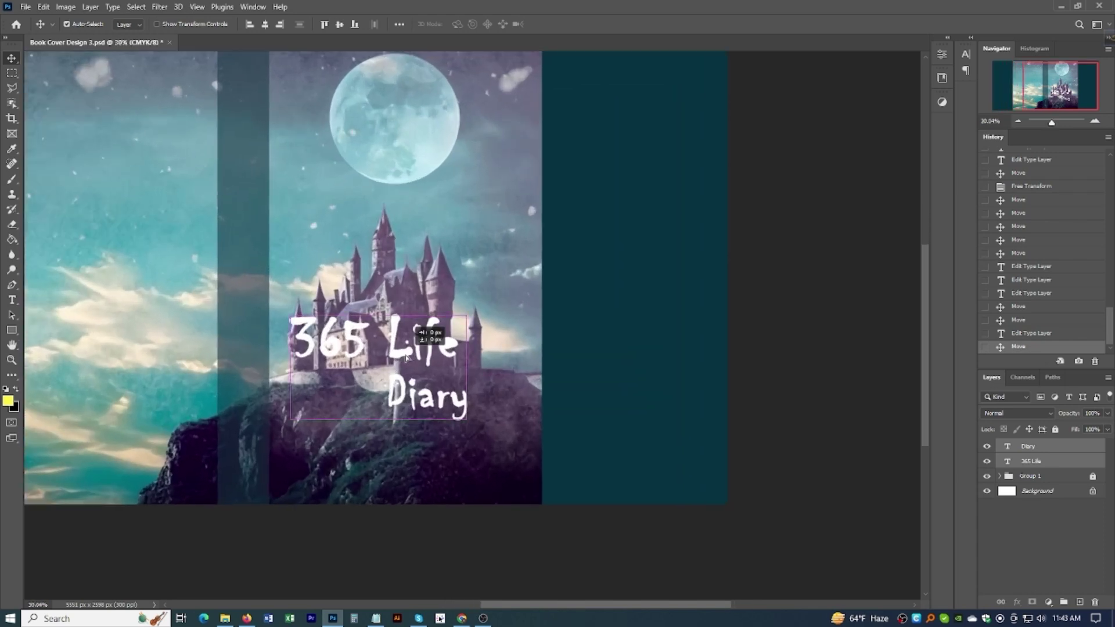
scroll(405, 357, down, 2)
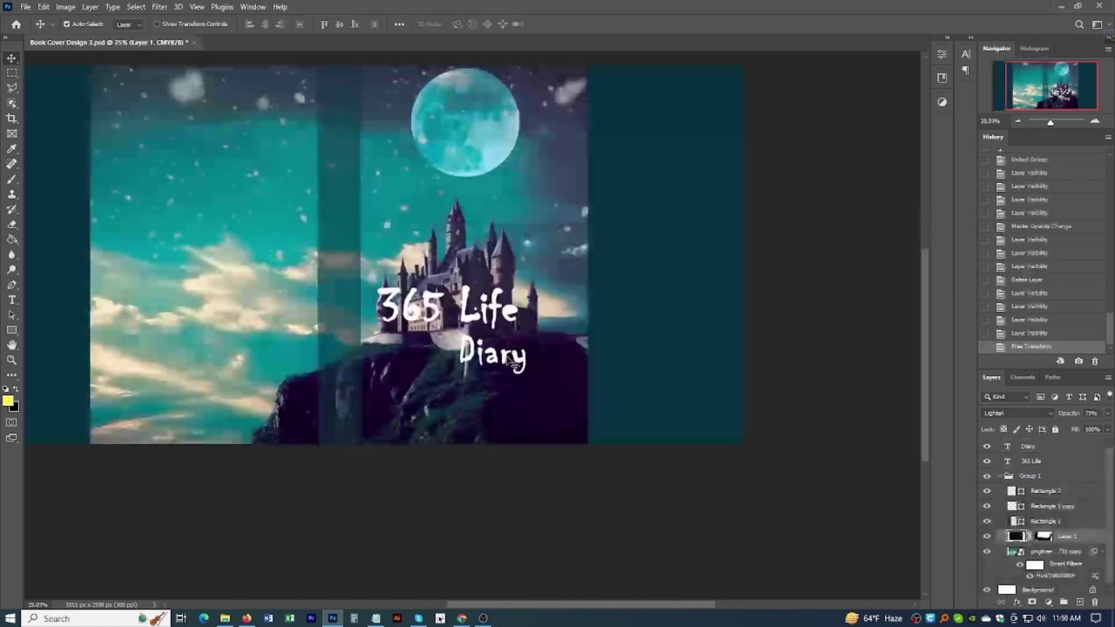
Step: Position '365 Life' over the castle with 'Diary' tucked just beneath it
drag(497, 356, 498, 396)
drag(475, 322, 479, 331)
drag(516, 400, 510, 365)
scroll(514, 354, down, 3)
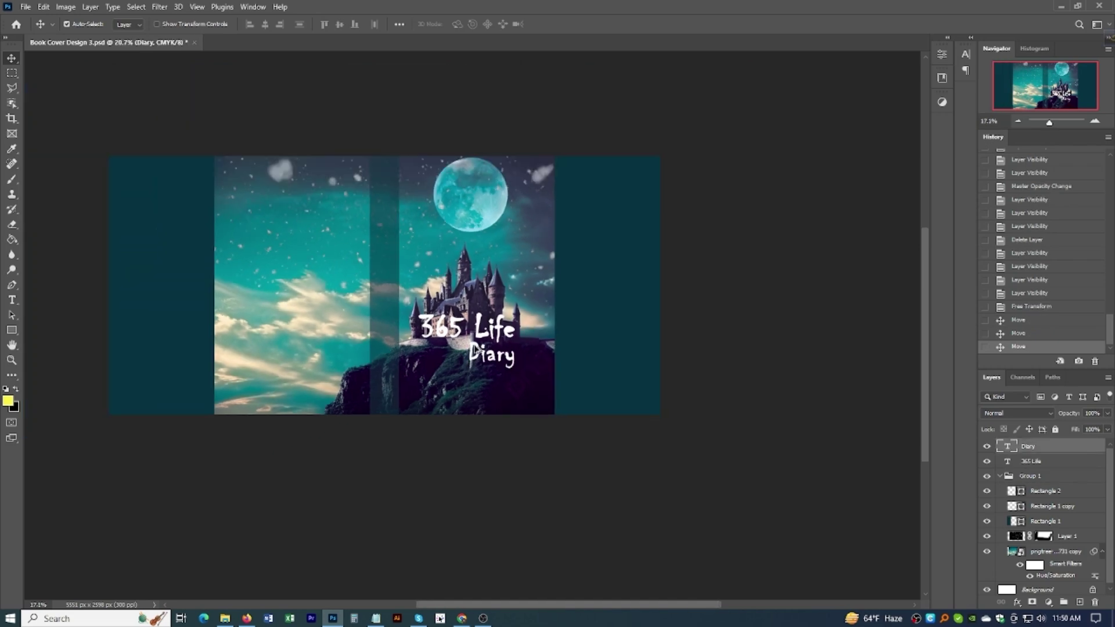
scroll(490, 327, up, 3)
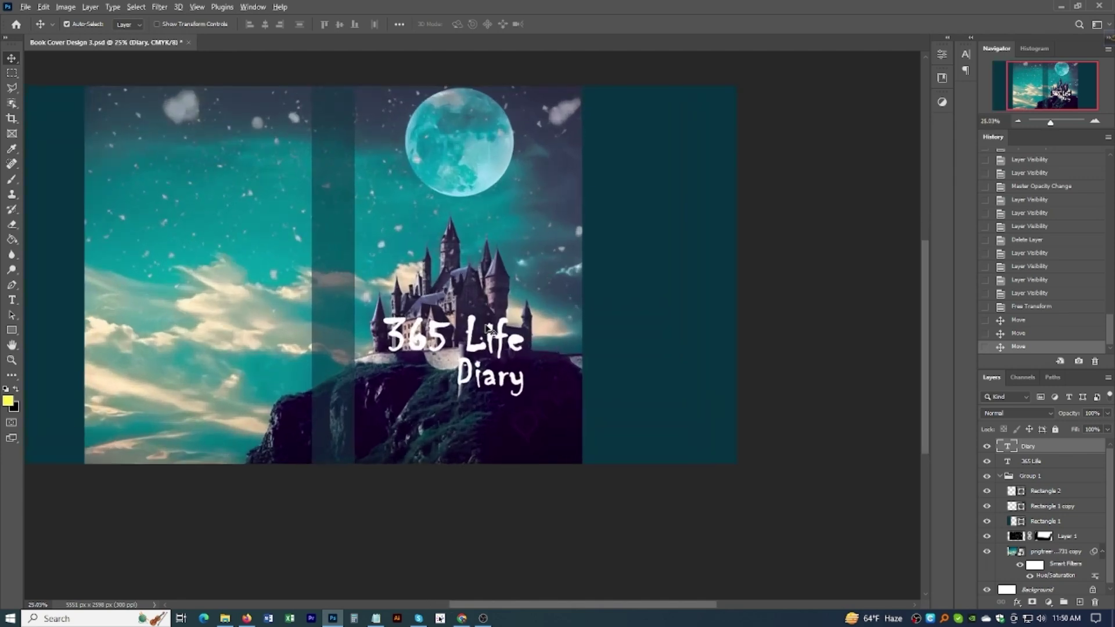
scroll(488, 328, down, 2)
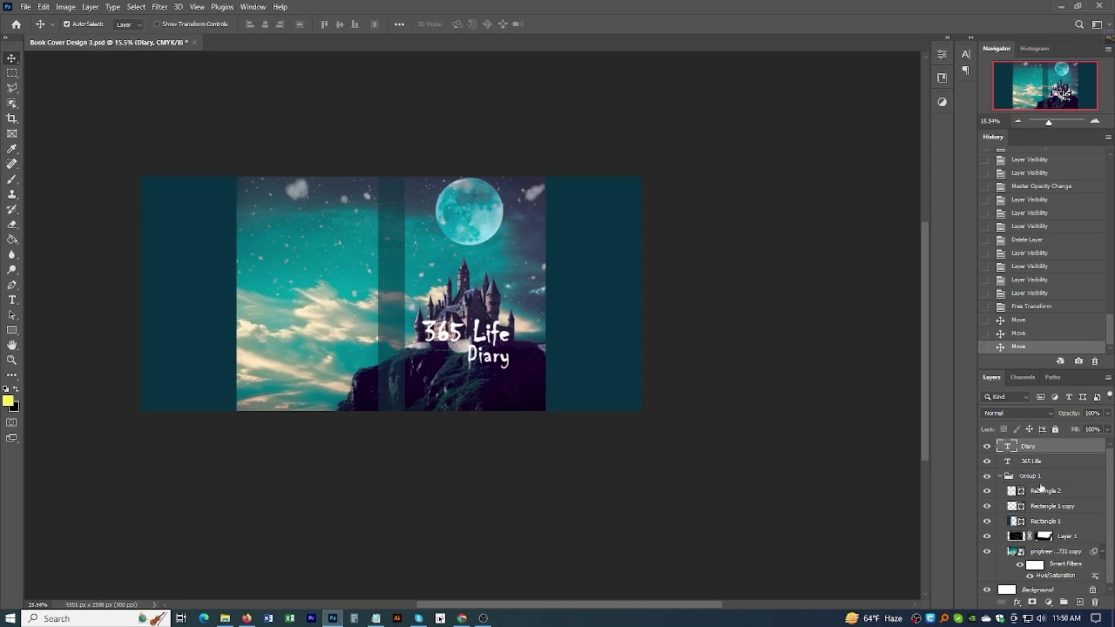
Step: Create a Book Antiqua text layer below the title and type the author's full name
click(1000, 476)
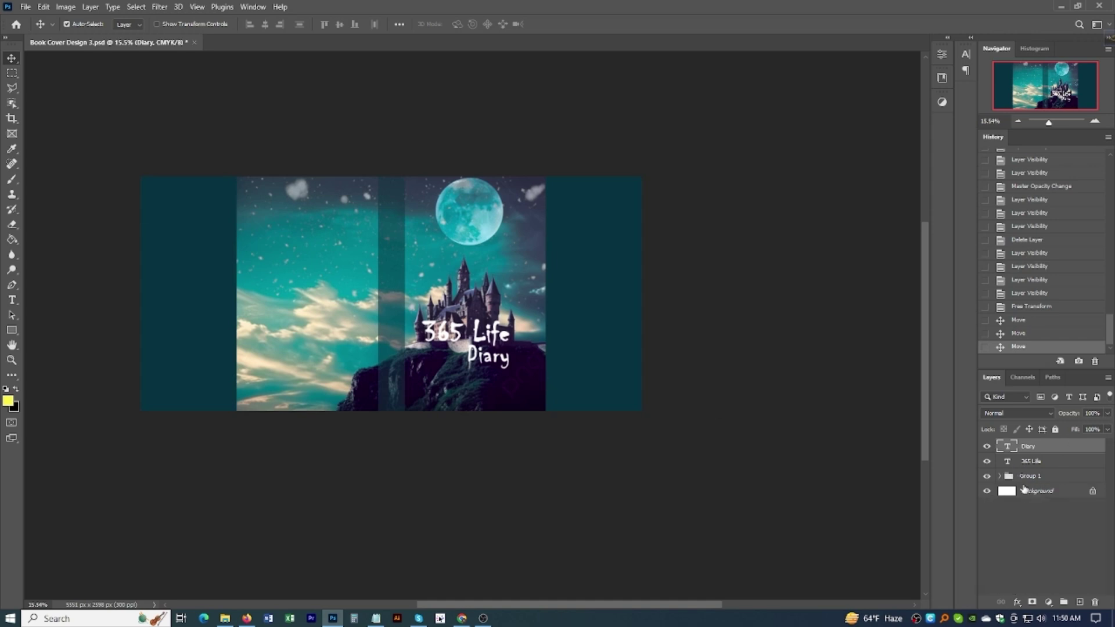
key(t)
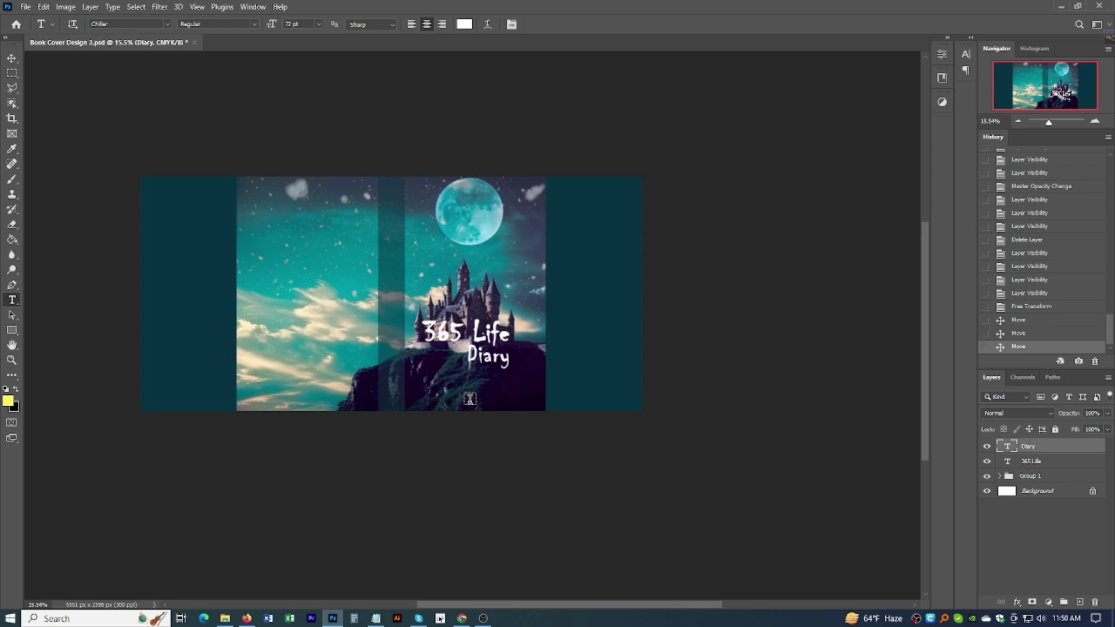
click(475, 399)
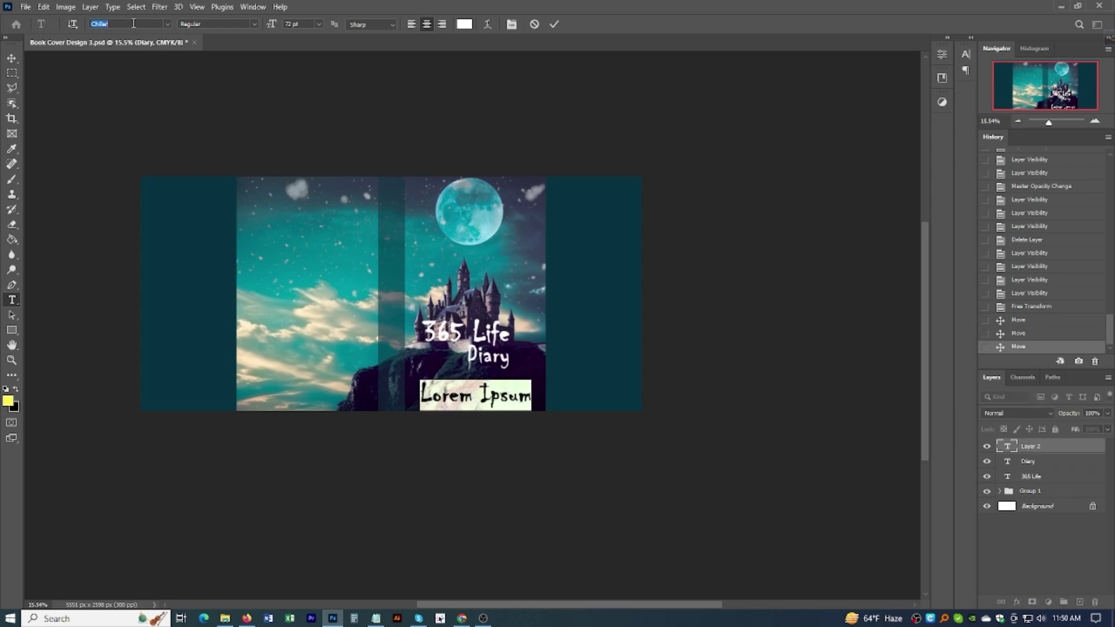
text(book)
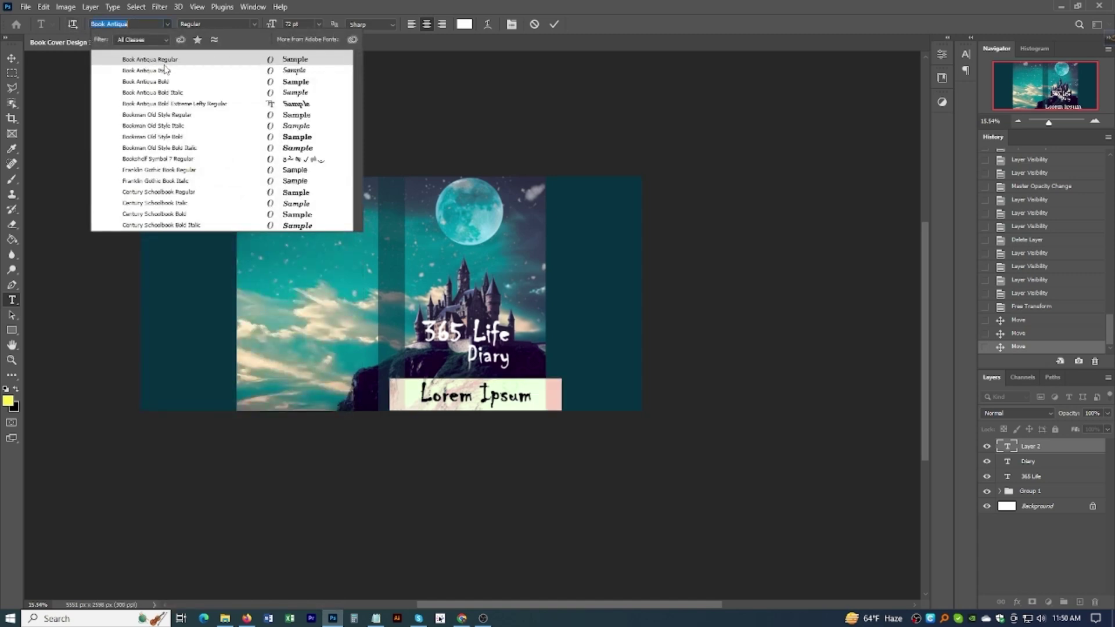
key(Return)
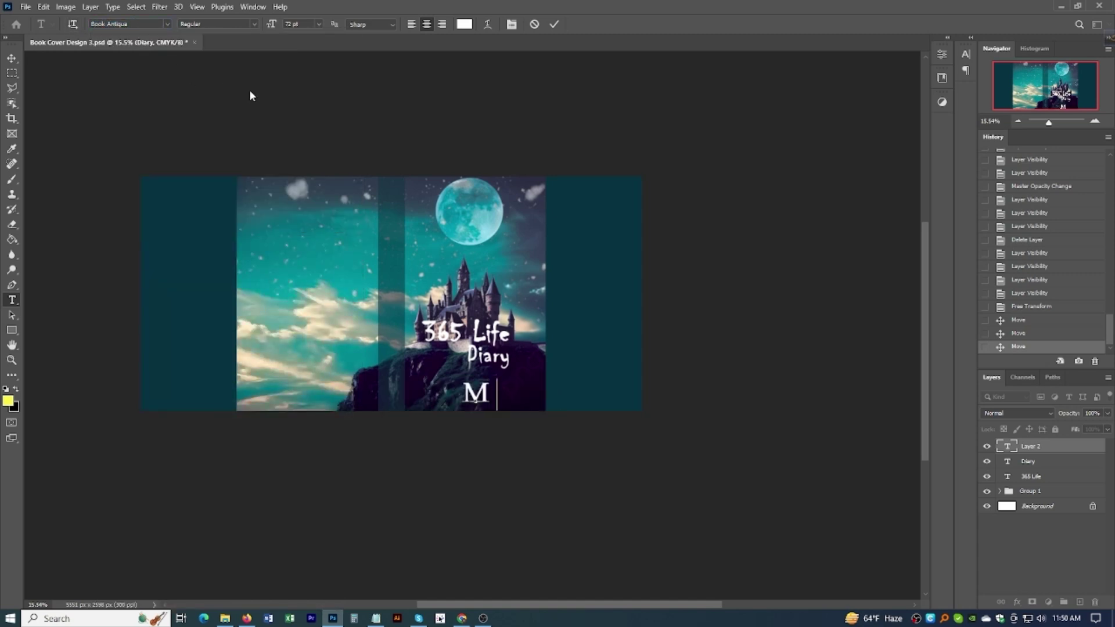
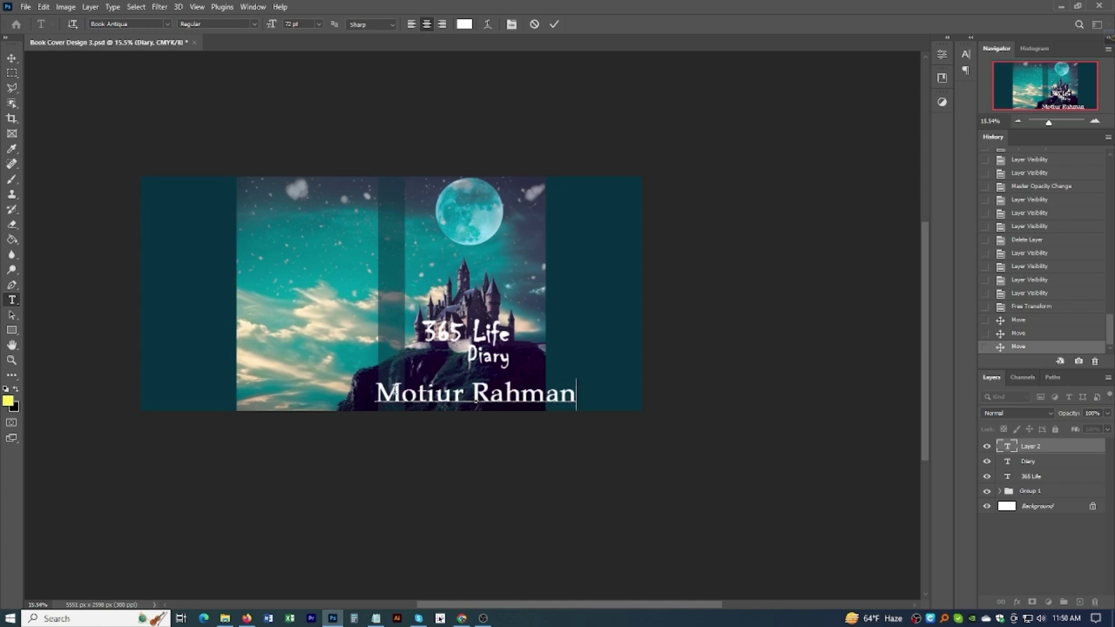
Step: Set the whole author name to 30 pt
drag(377, 393, 612, 398)
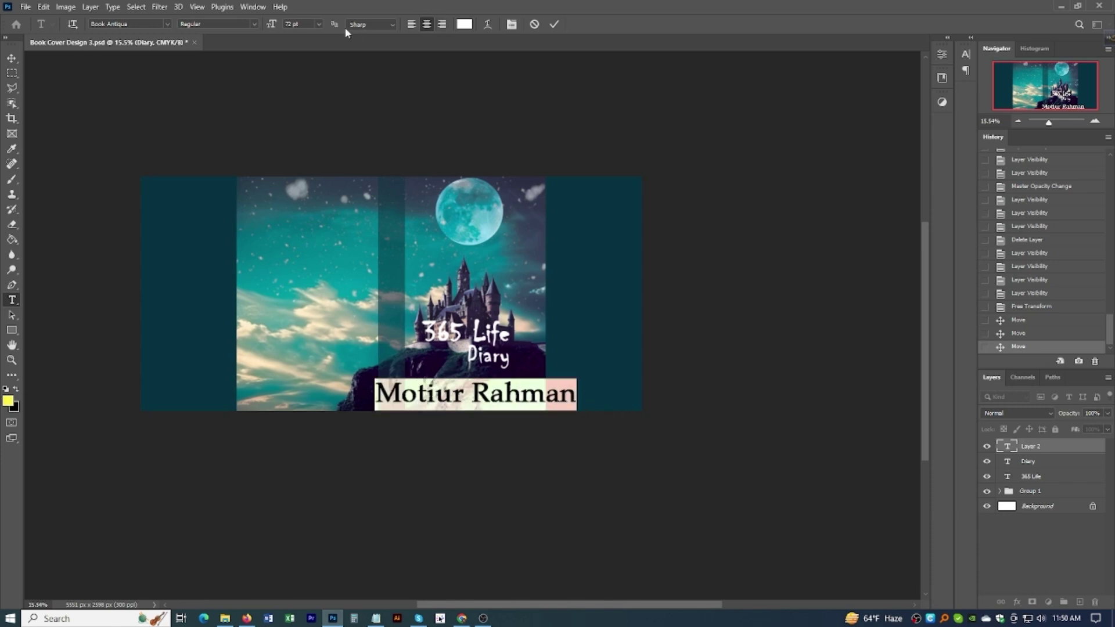
click(318, 24)
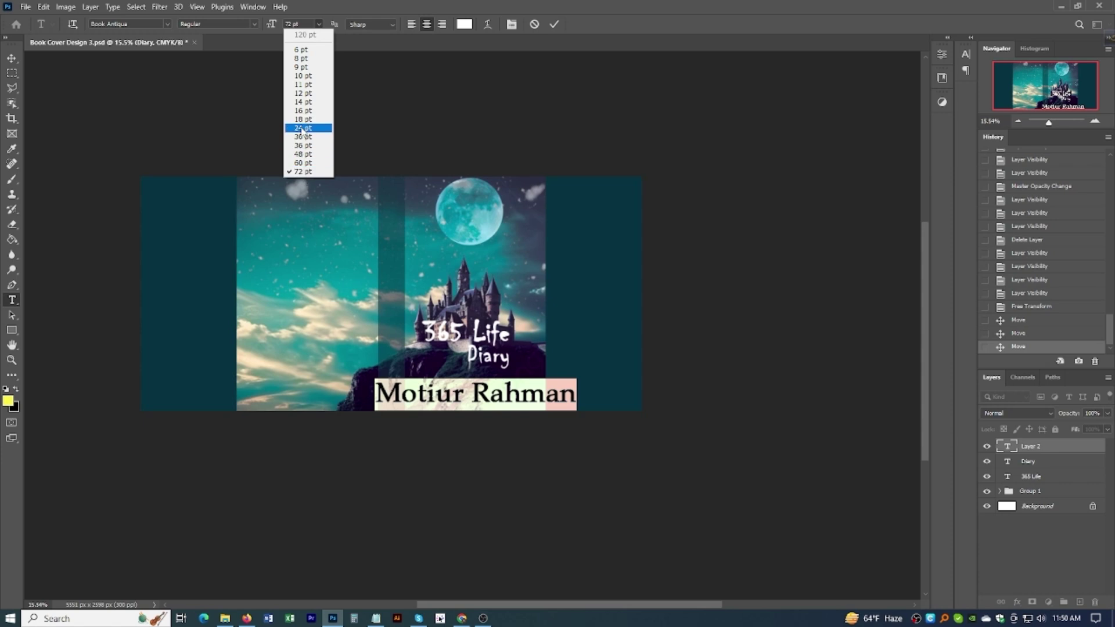
click(301, 127)
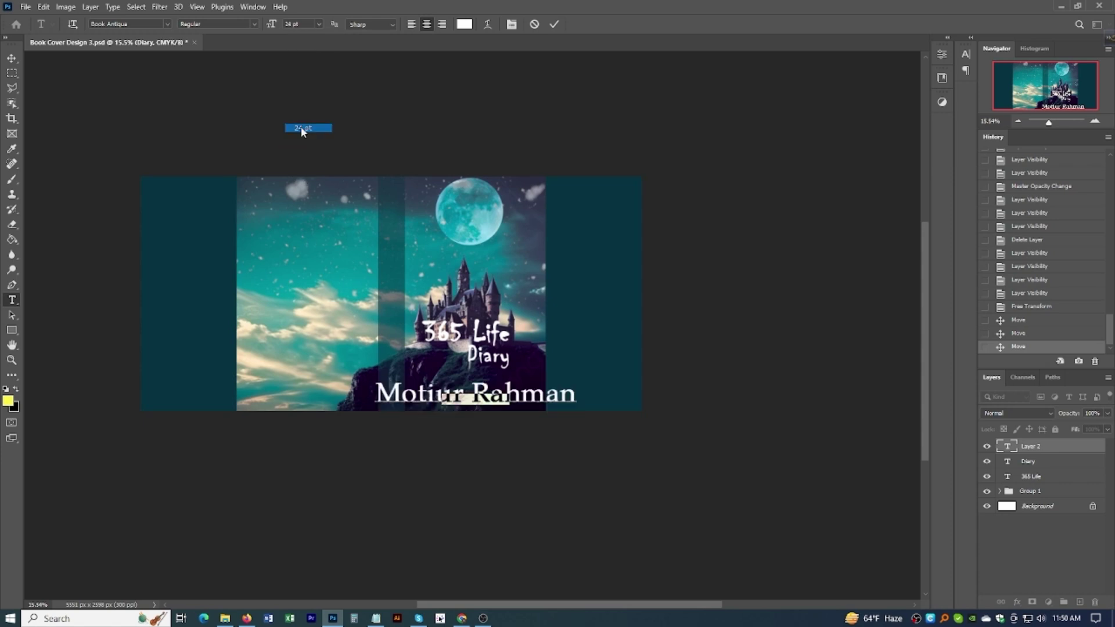
click(318, 27)
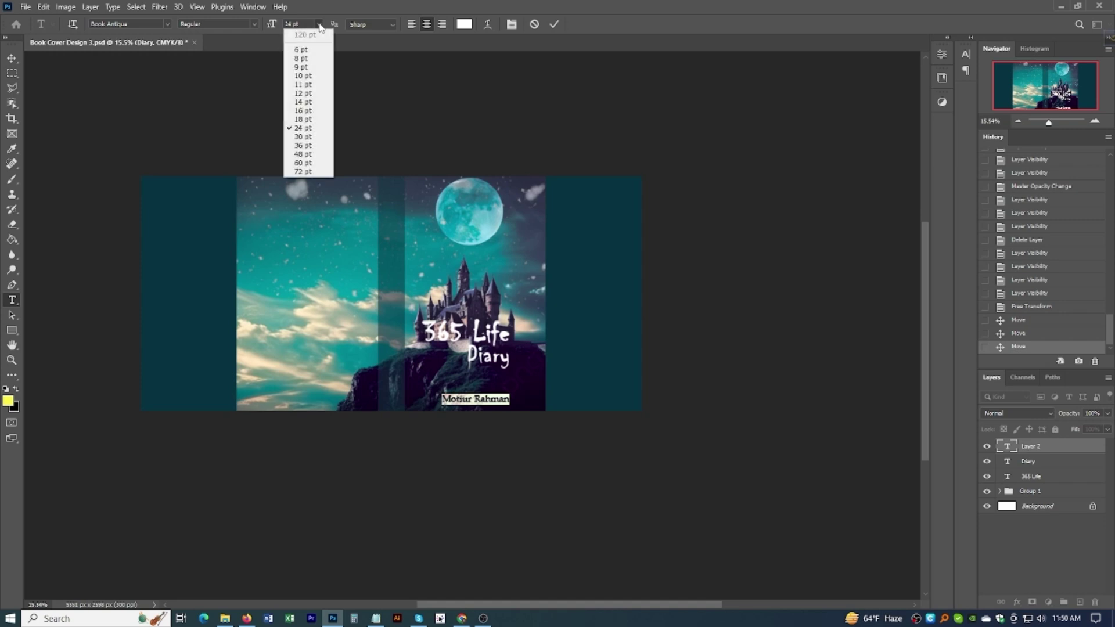
click(301, 137)
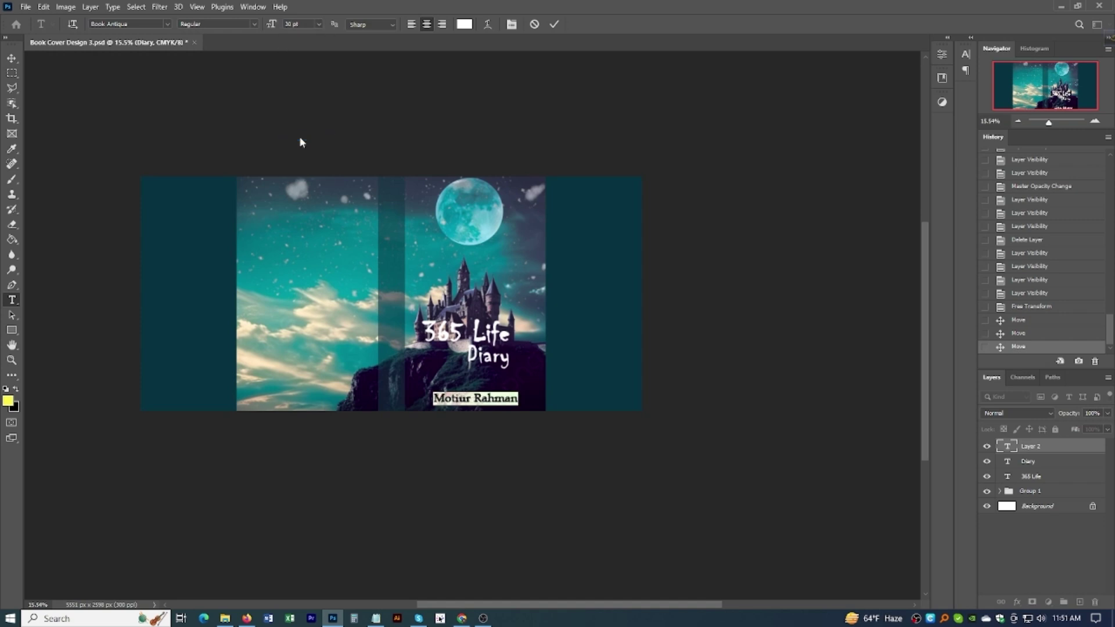
Step: Delete the author's surname, keeping only the first name, and commit
click(472, 397)
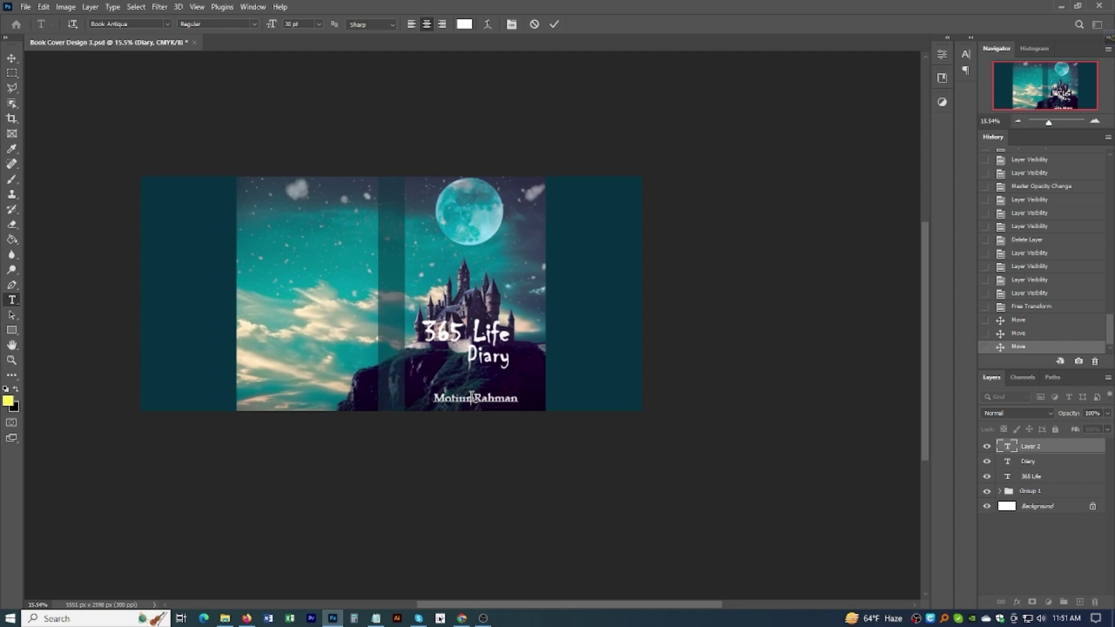
drag(474, 399, 518, 399)
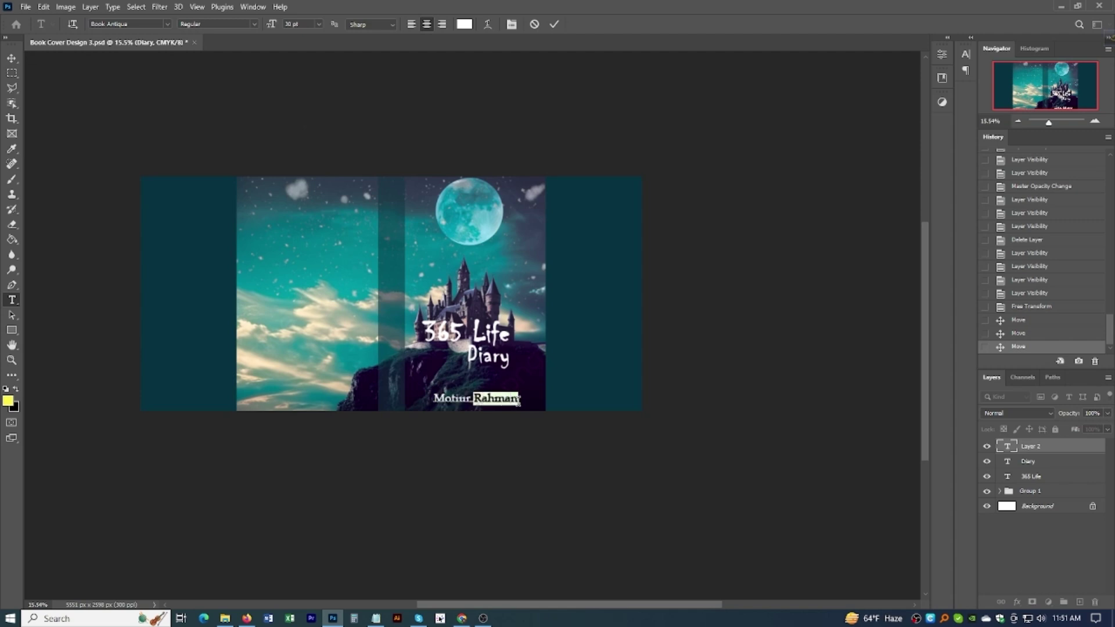
key(BackSpace)
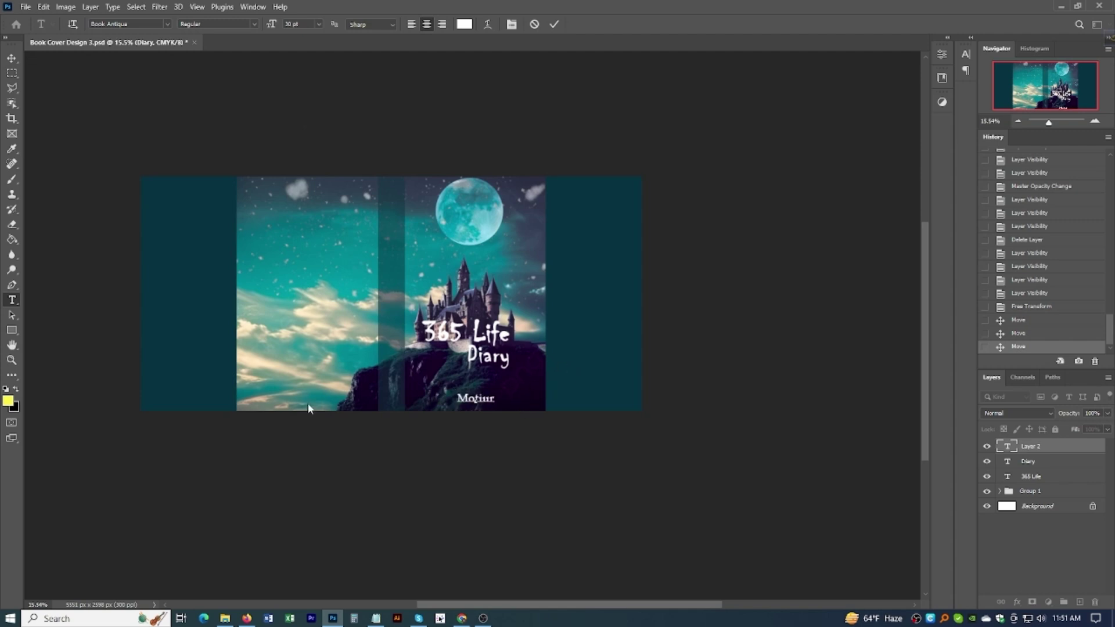
click(12, 59)
Step: Move the first name to the cover's lower right and search 'robo' for Roboto Condensed
scroll(476, 404, up, 2)
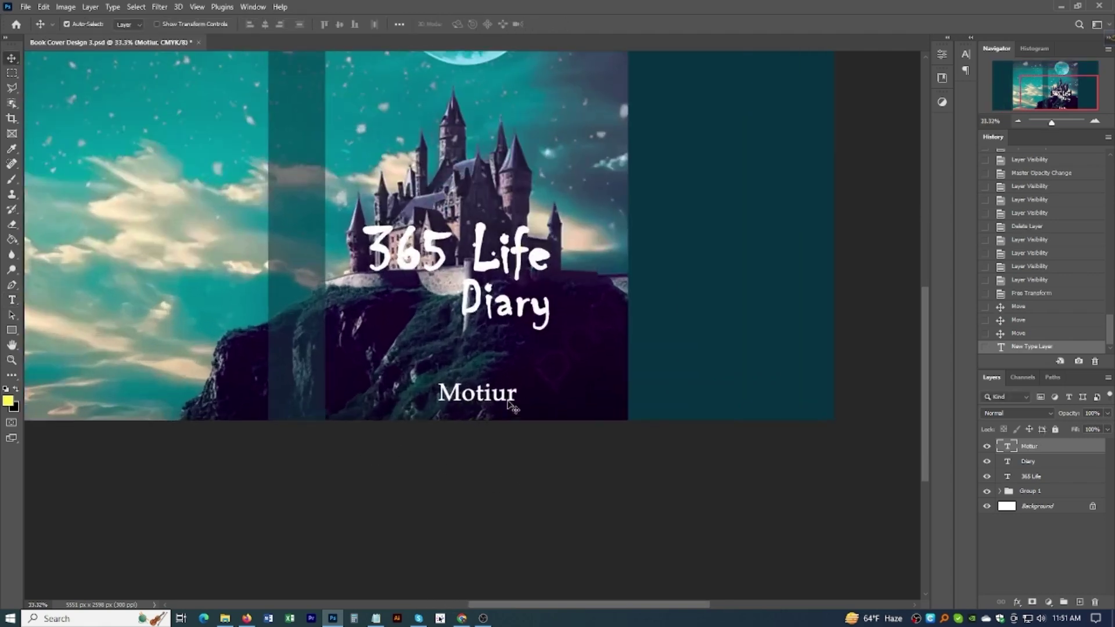
drag(511, 405, 601, 402)
scroll(603, 407, down, 3)
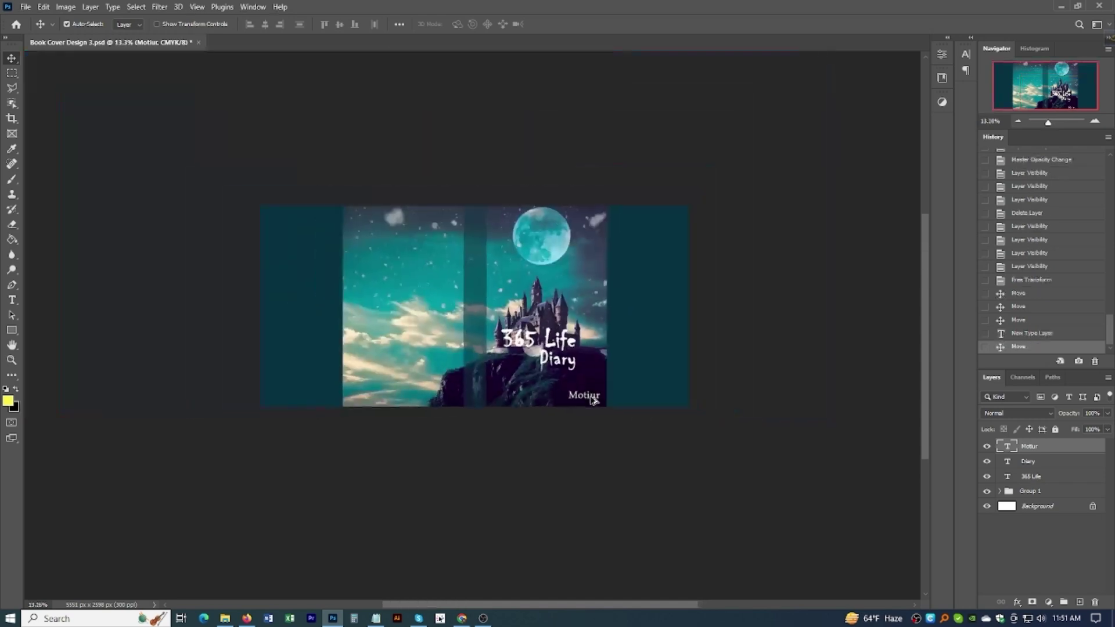
scroll(589, 401, up, 2)
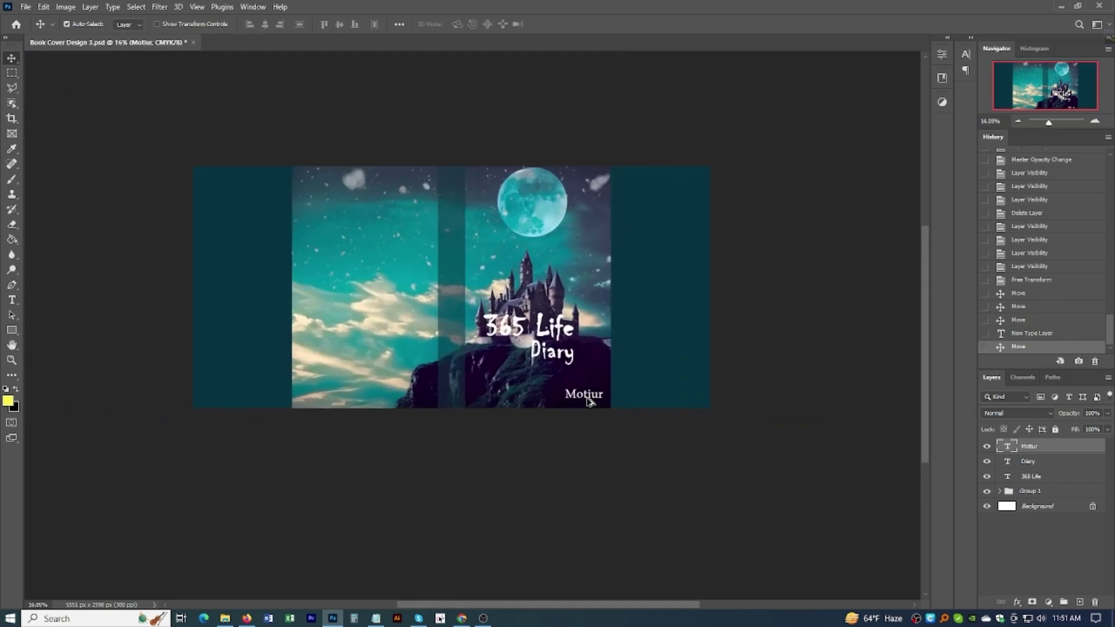
scroll(589, 400, up, 4)
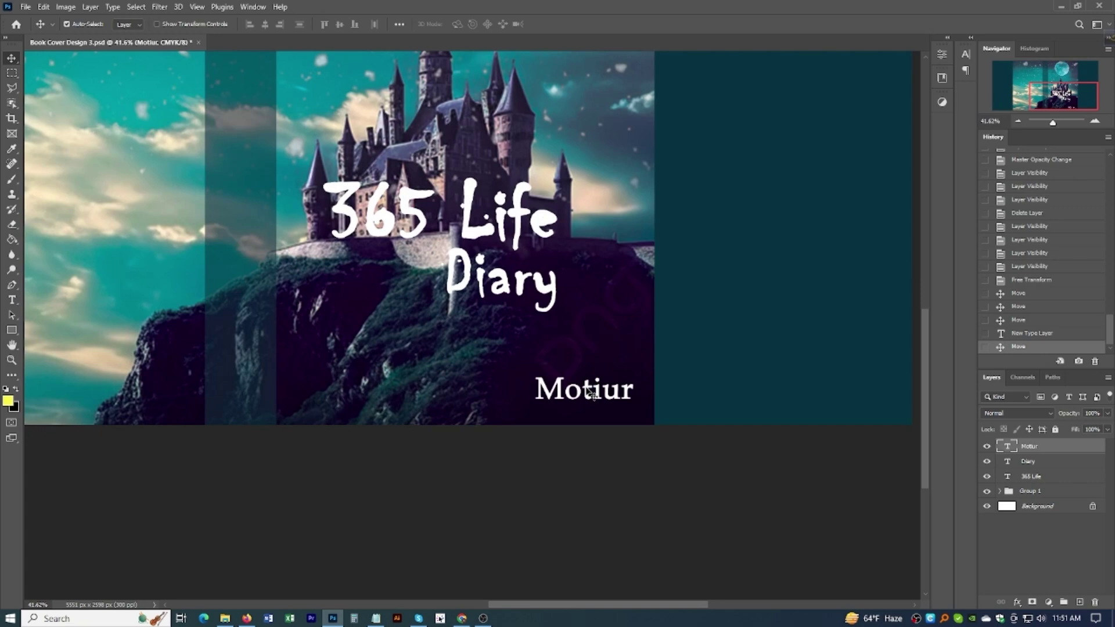
key(shift+Up)
key(shift+Up)
key(shift+Up)
key(shift+Up)
key(Down)
key(Down)
key(Down)
key(Down)
key(Down)
key(Down)
key(Down)
key(Down)
key(Down)
key(Down)
key(Down)
key(Down)
key(Down)
key(Down)
key(Down)
key(Down)
key(Down)
key(Down)
key(Down)
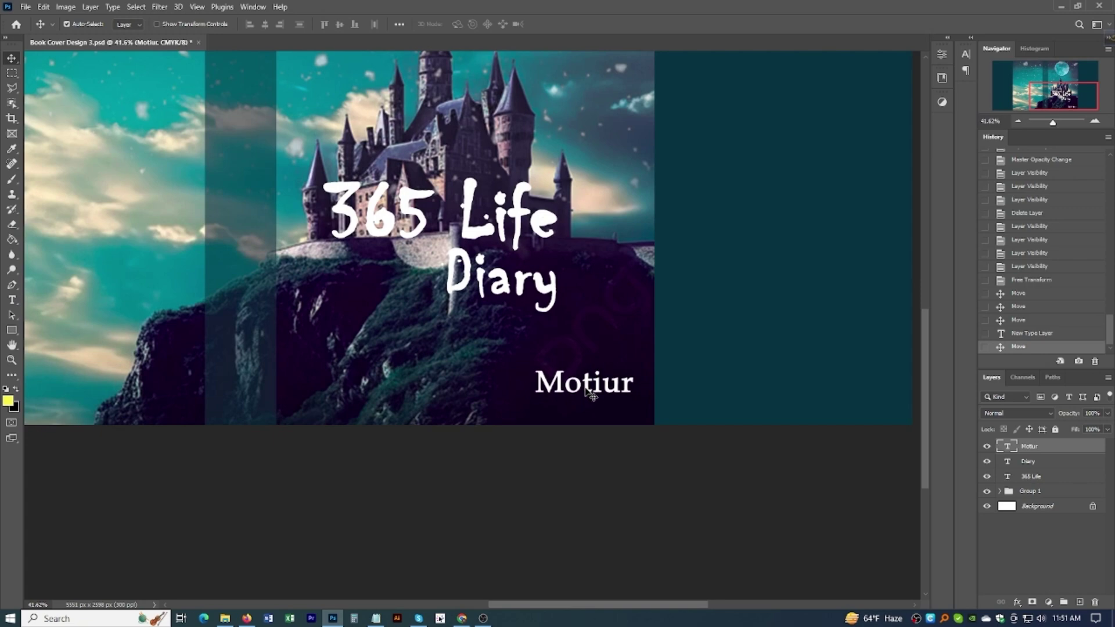
scroll(591, 395, down, 5)
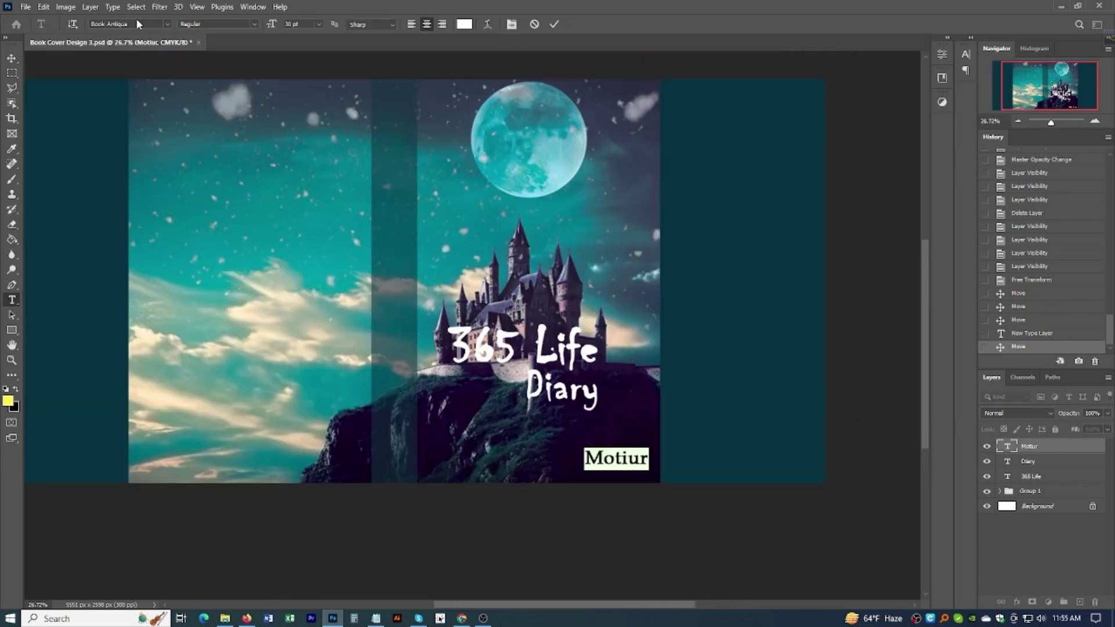
click(128, 23)
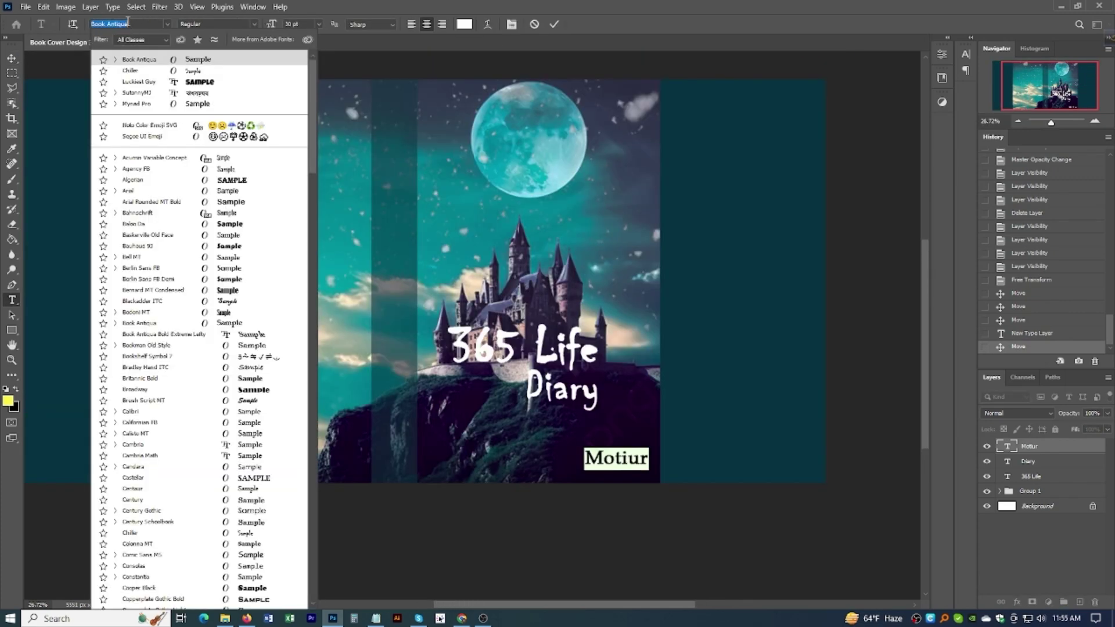
text(robo)
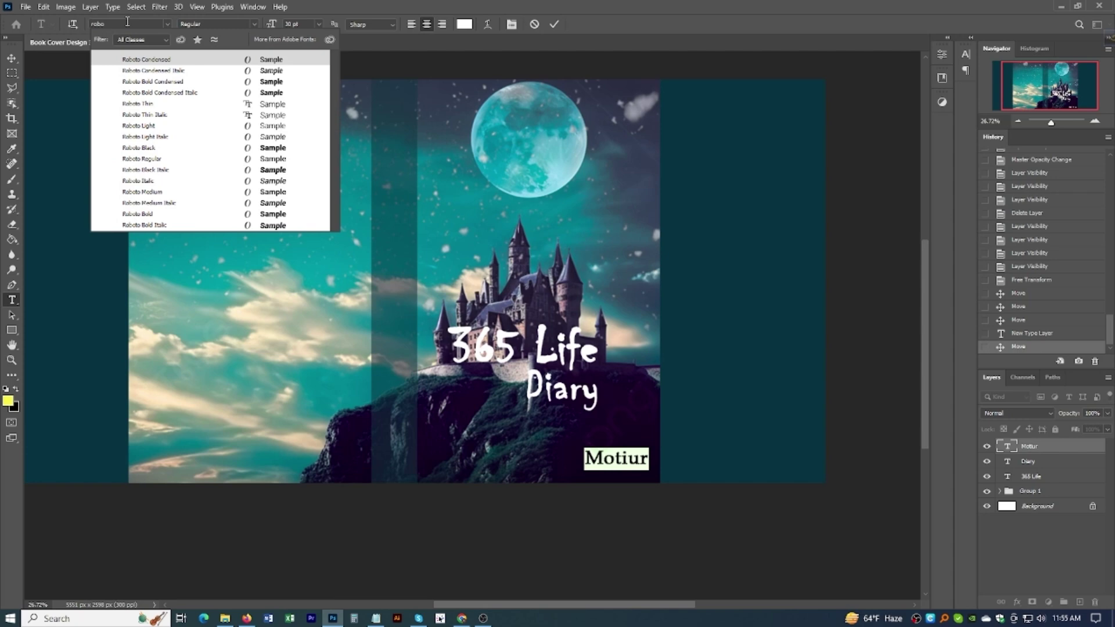
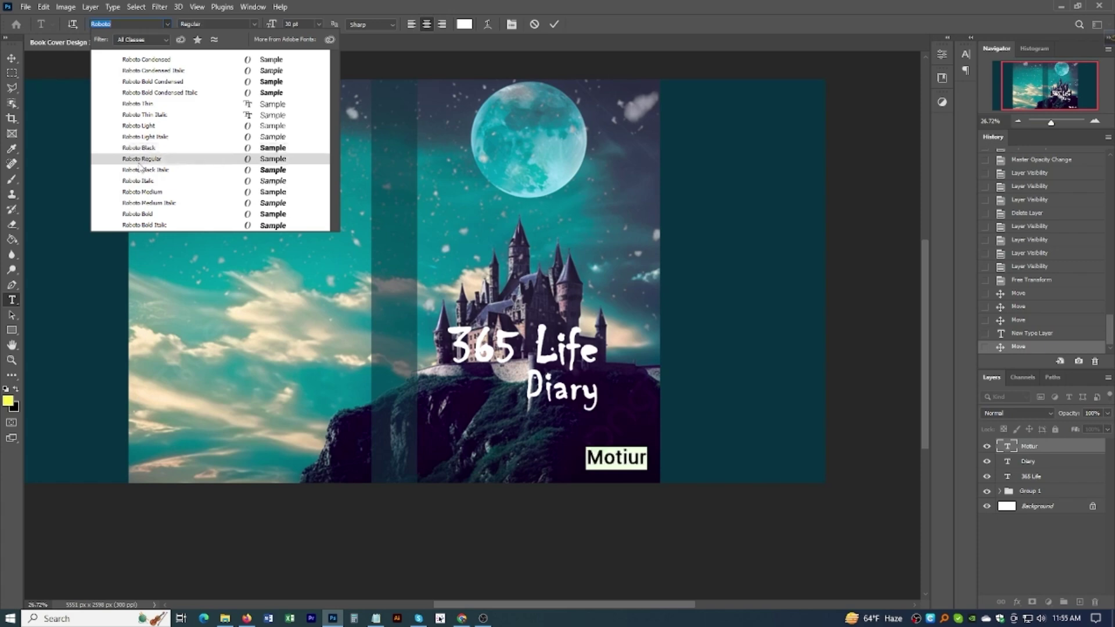
Step: Set the author name in Roboto Regular at 16 pt
click(139, 157)
click(11, 58)
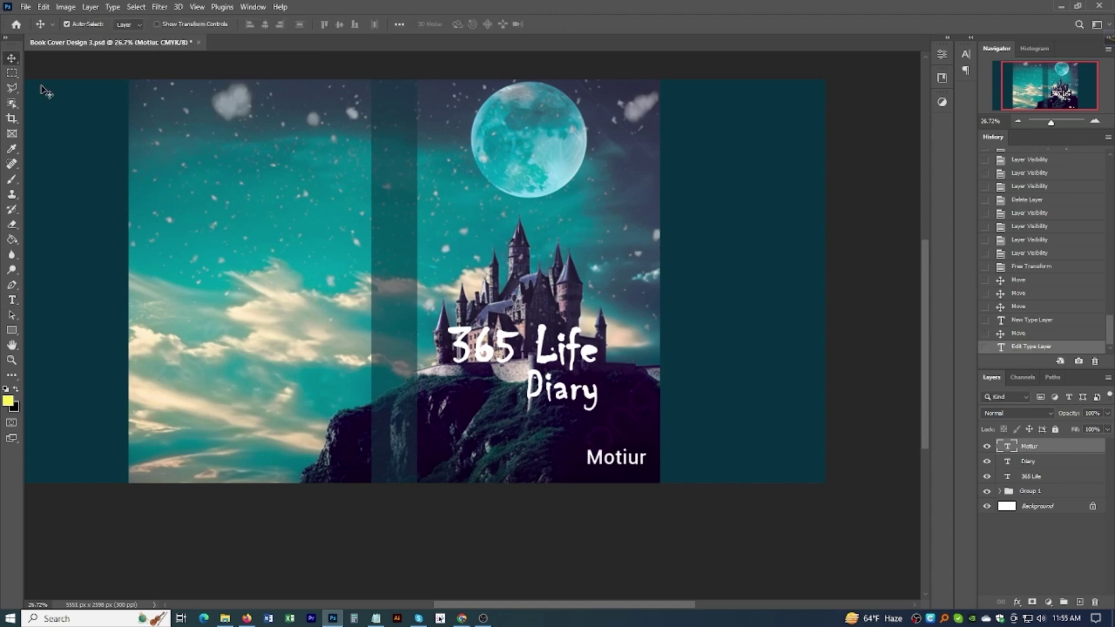
scroll(658, 430, down, 2)
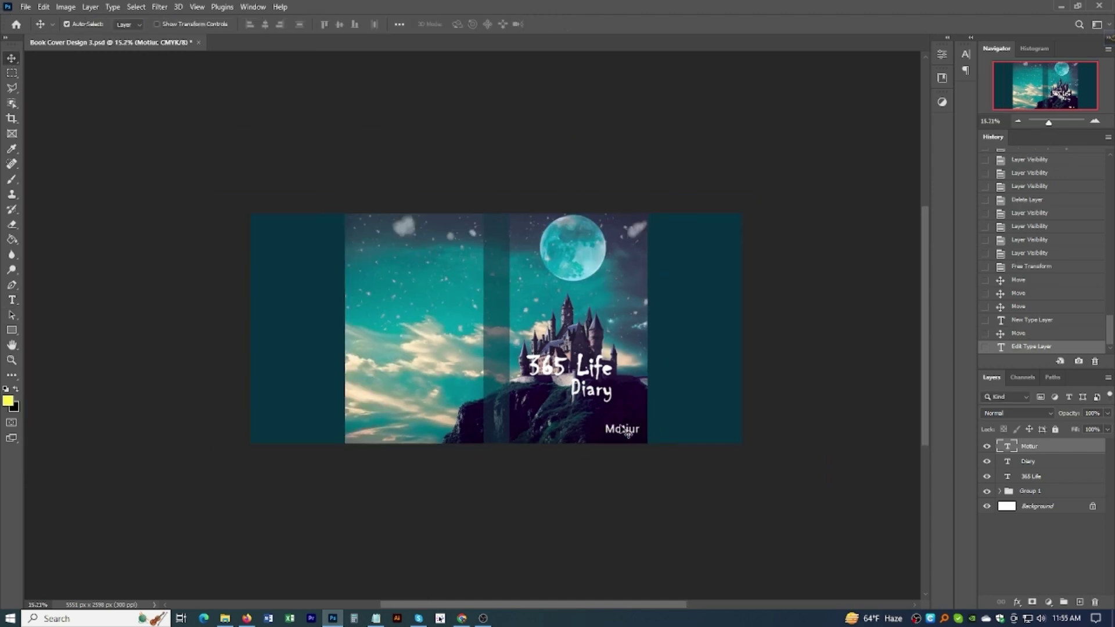
scroll(645, 438, up, 3)
scroll(644, 443, up, 2)
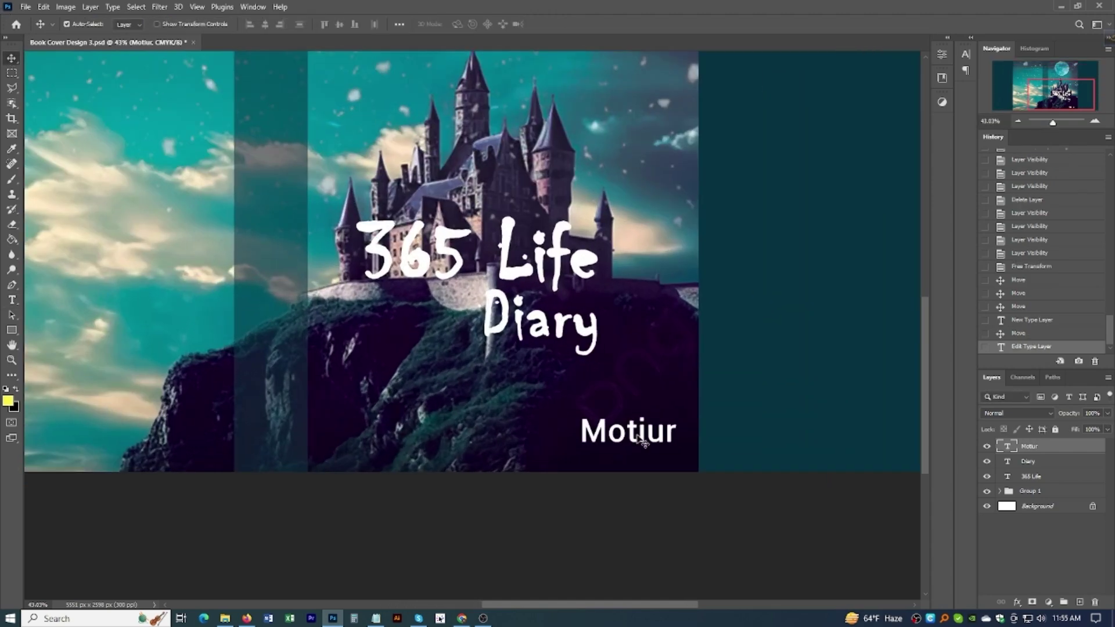
double_click(643, 442)
click(319, 24)
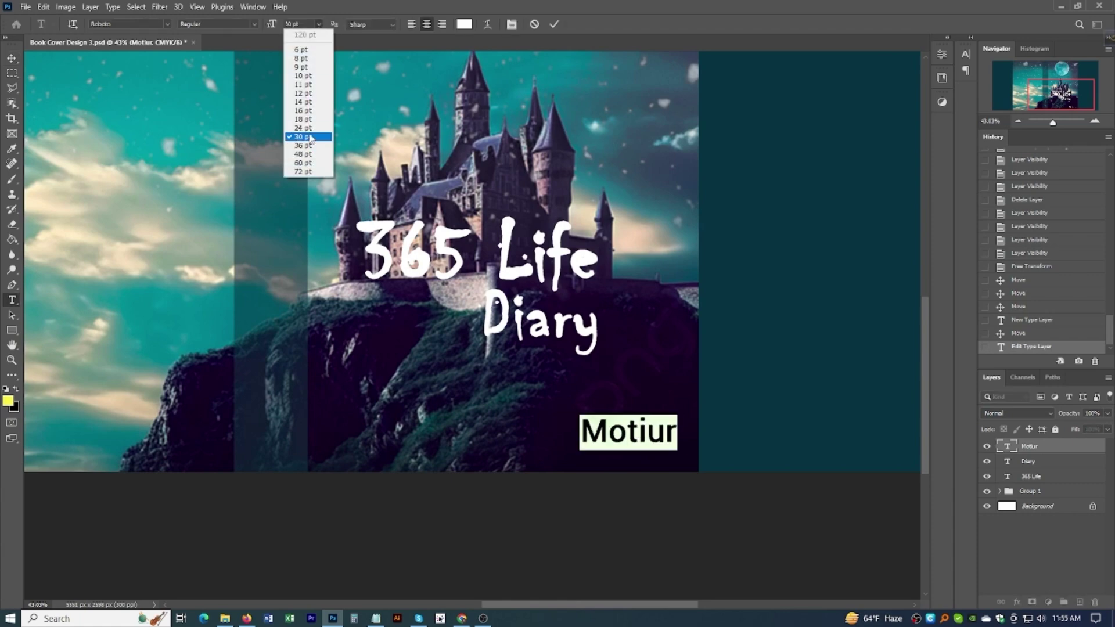
click(302, 104)
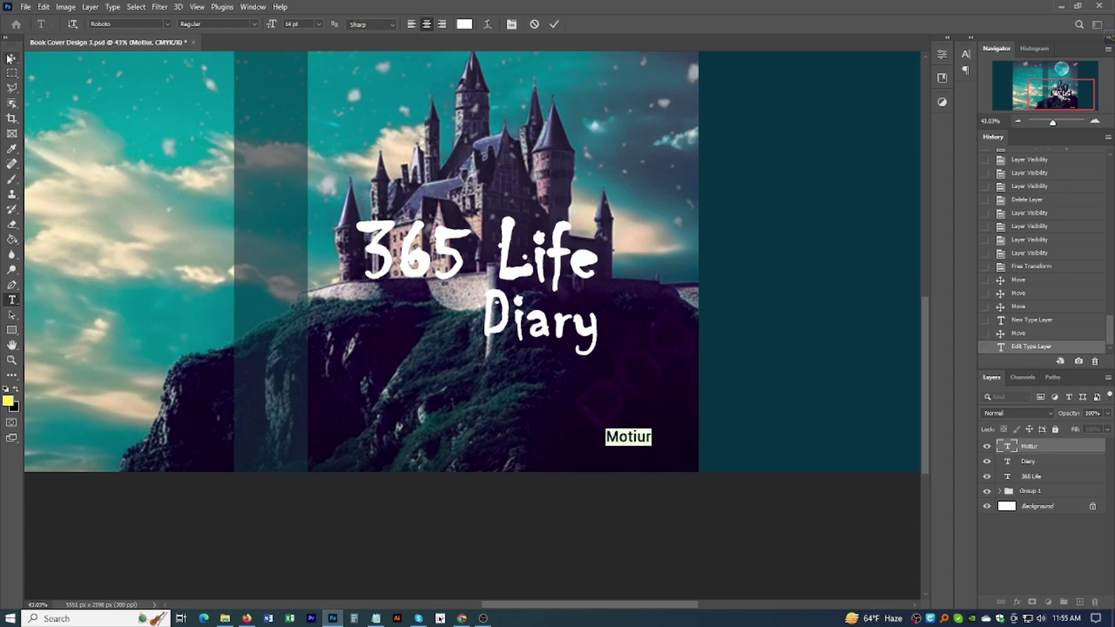
click(317, 25)
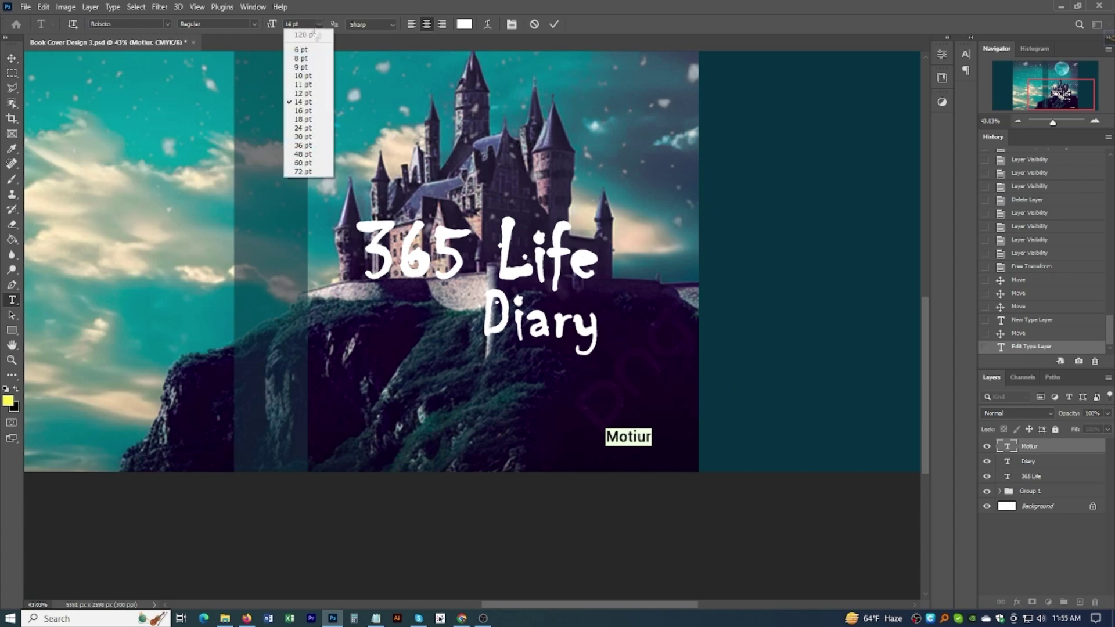
click(305, 110)
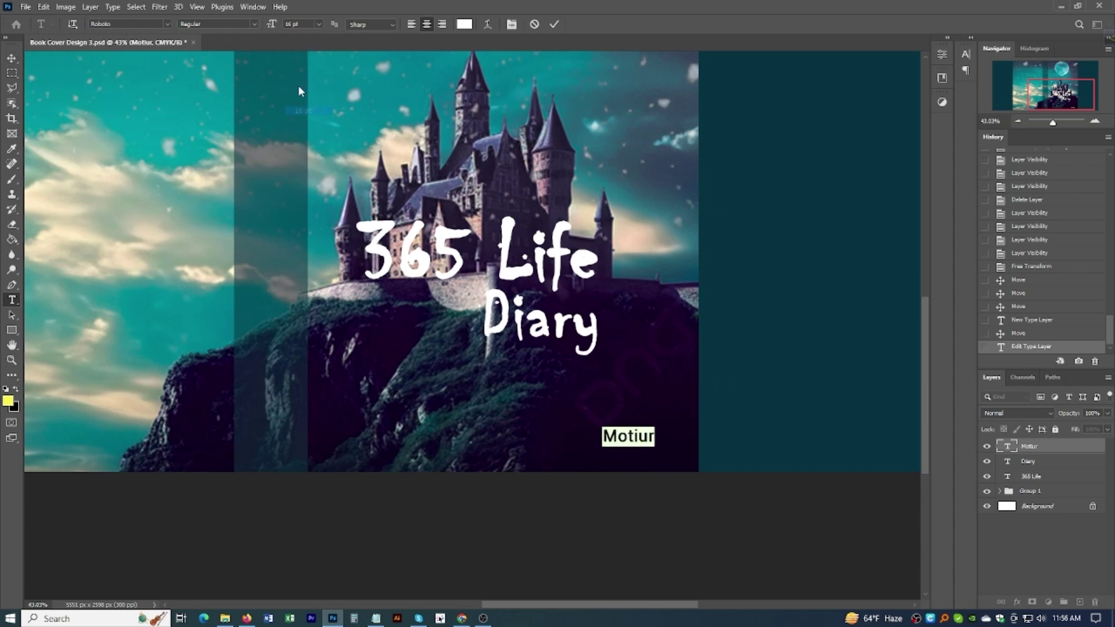
click(11, 62)
Step: Drag the author name into the front cover's bottom-right corner
scroll(662, 450, down, 3)
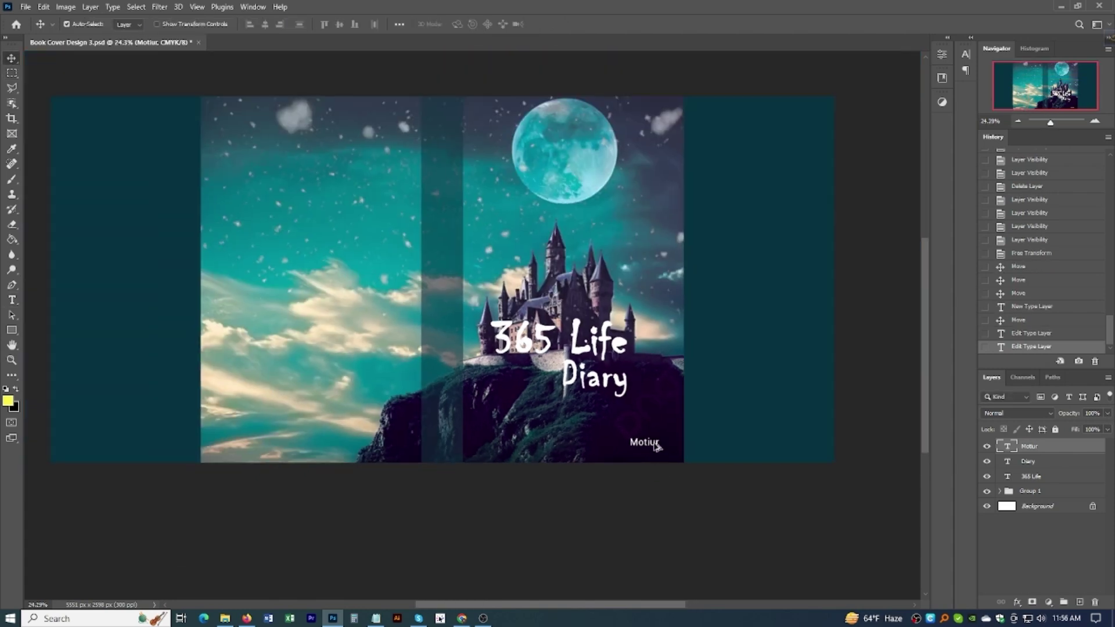
drag(654, 444, 666, 448)
scroll(663, 448, up, 3)
scroll(498, 392, down, 3)
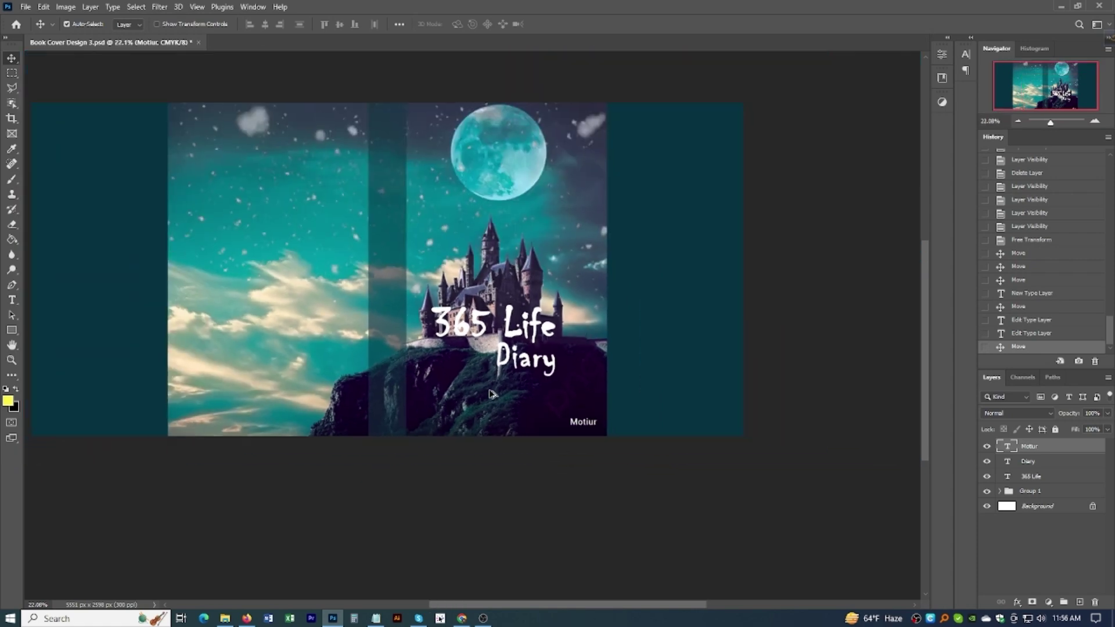
key(t)
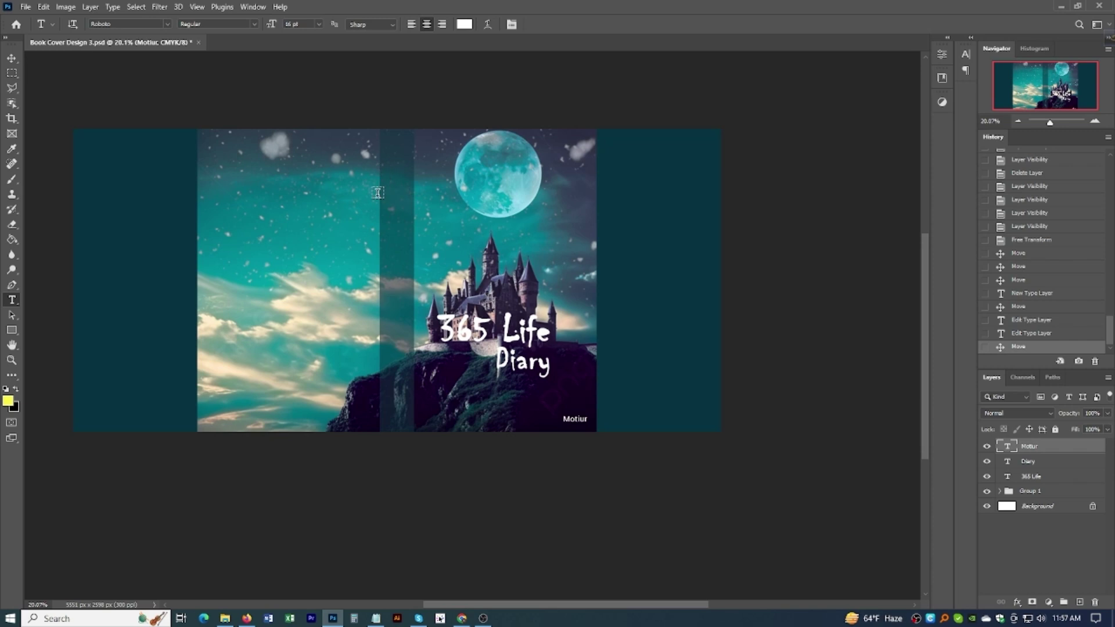
Step: Type '365 Life Diary' on the spine area and set it to Arial 60 pt
click(386, 176)
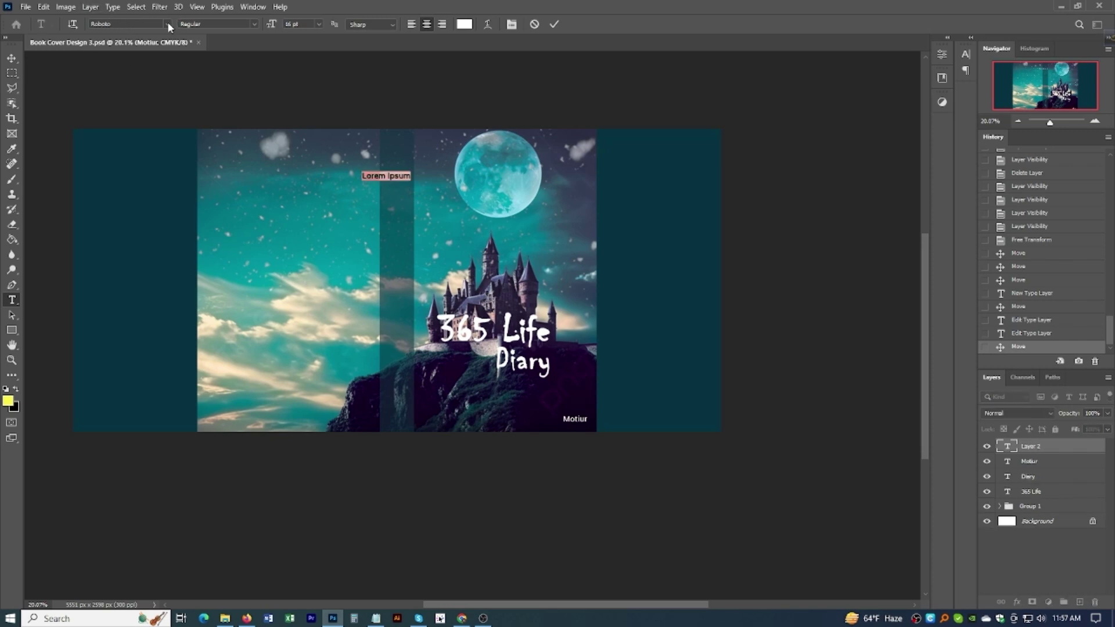
text(365 Li)
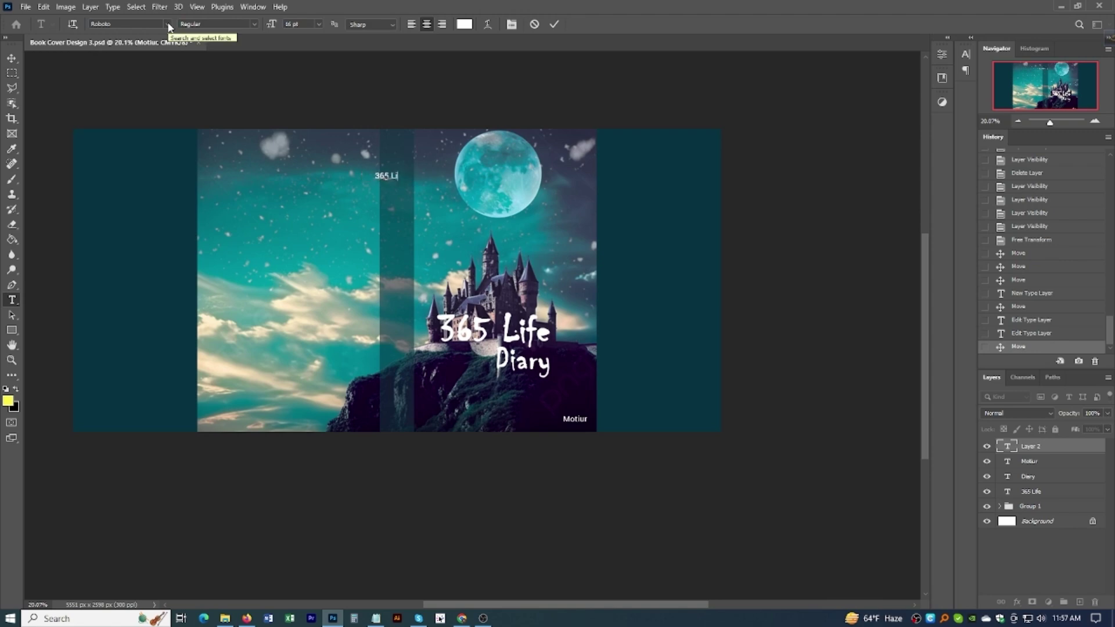
text(fe Diary)
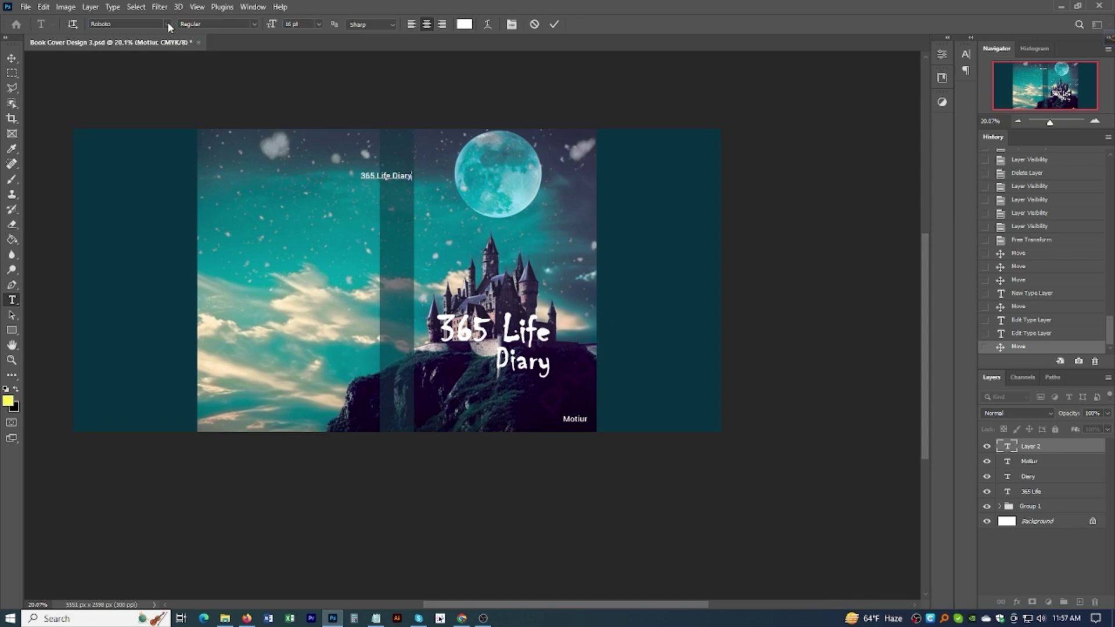
key(ctrl+a)
click(318, 24)
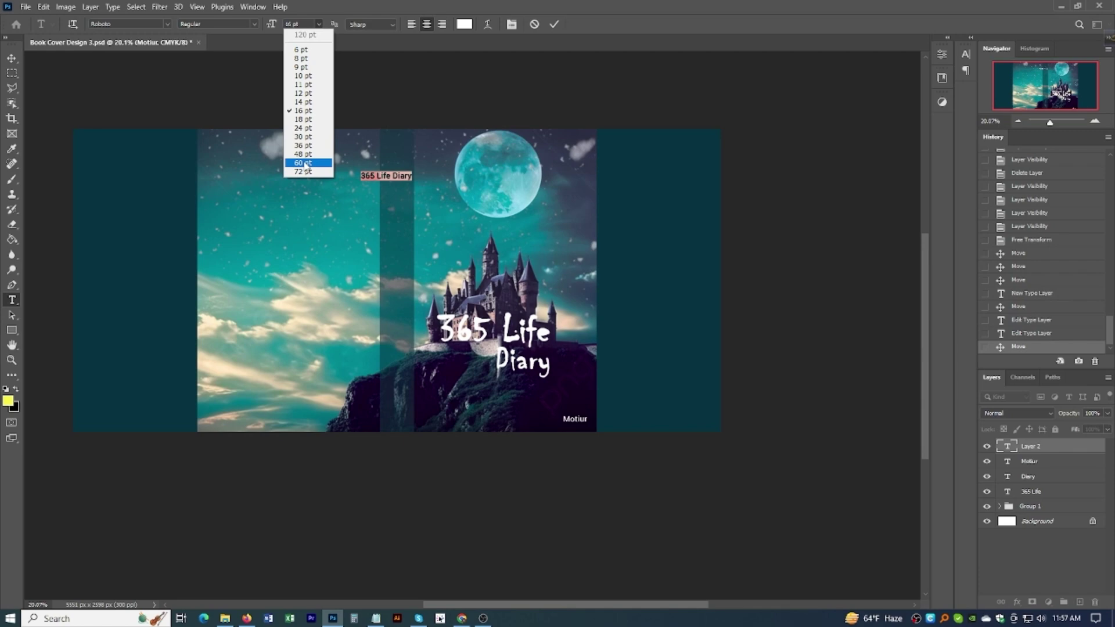
click(306, 163)
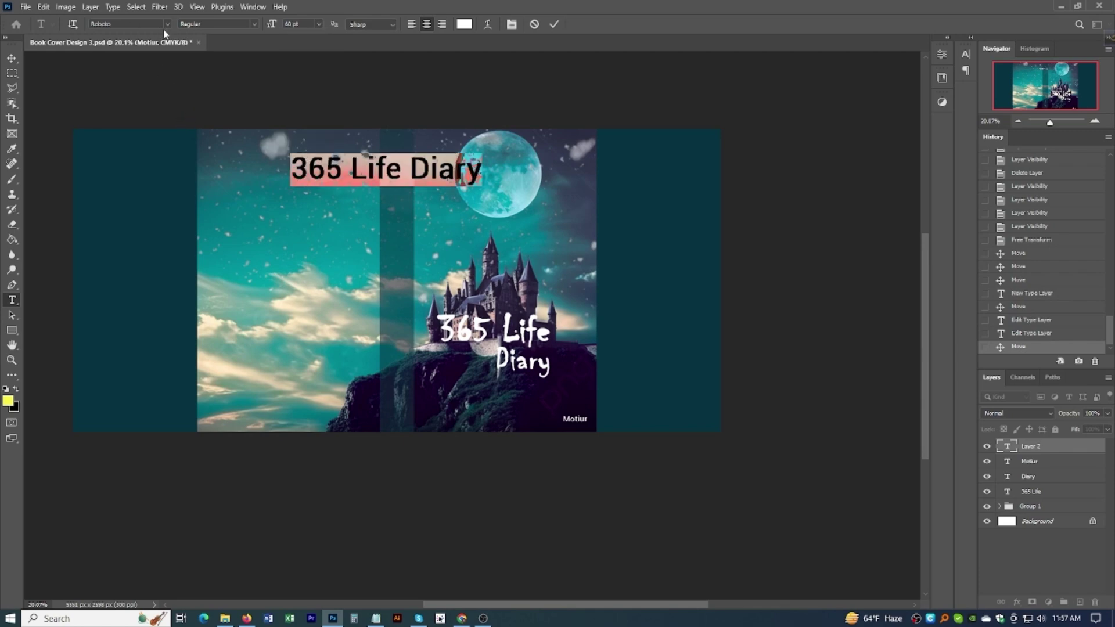
click(167, 25)
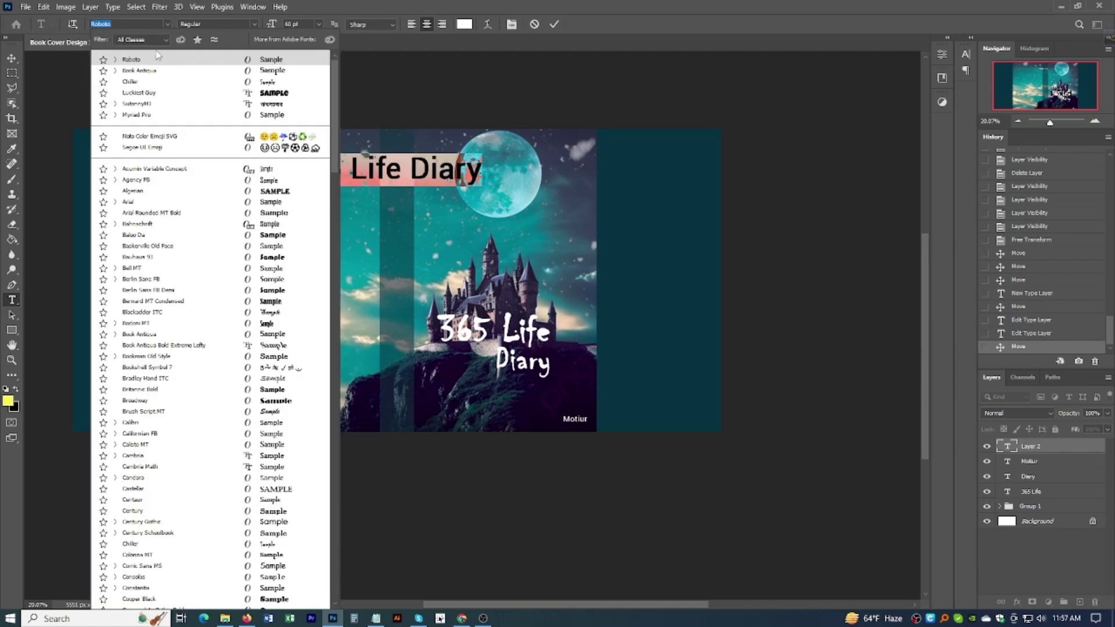
click(142, 203)
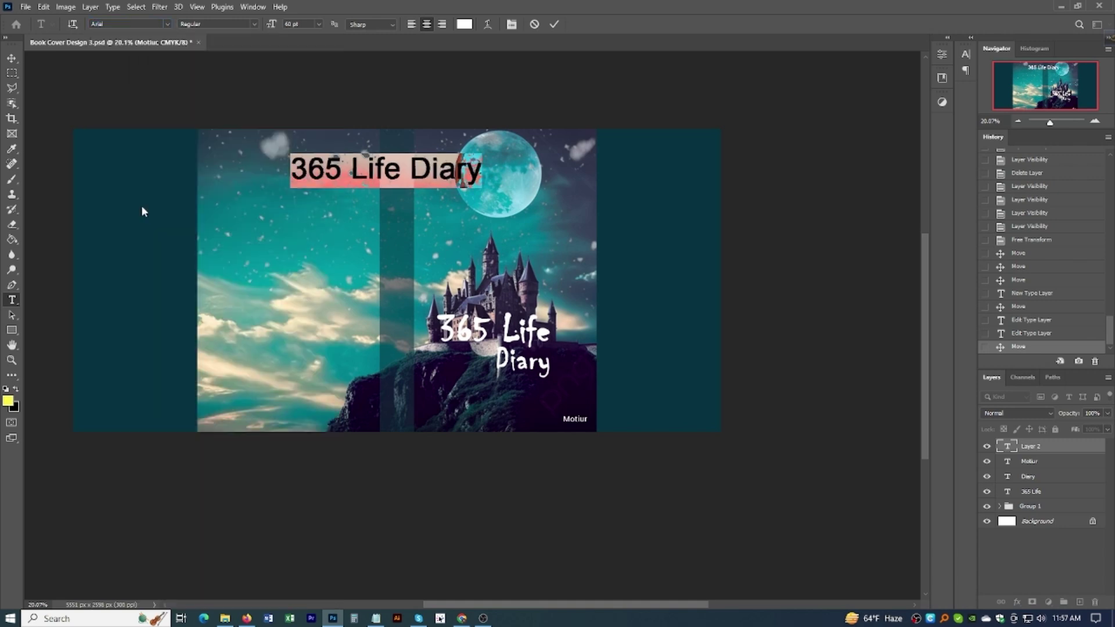
click(11, 58)
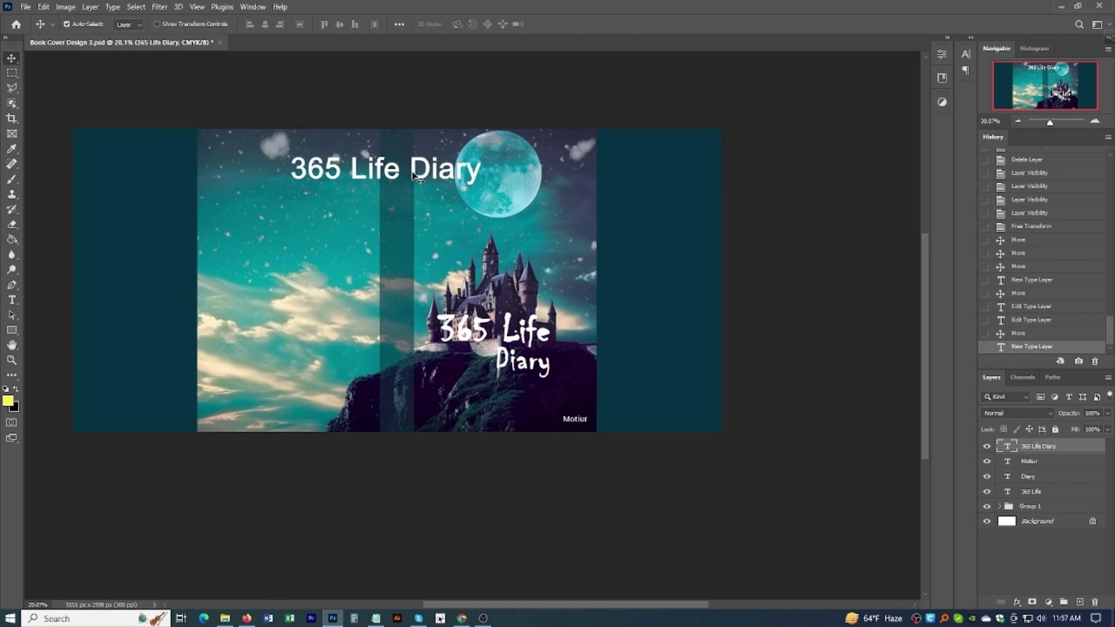
Step: Rotate the title 90° clockwise and drag it down onto the spine
click(43, 7)
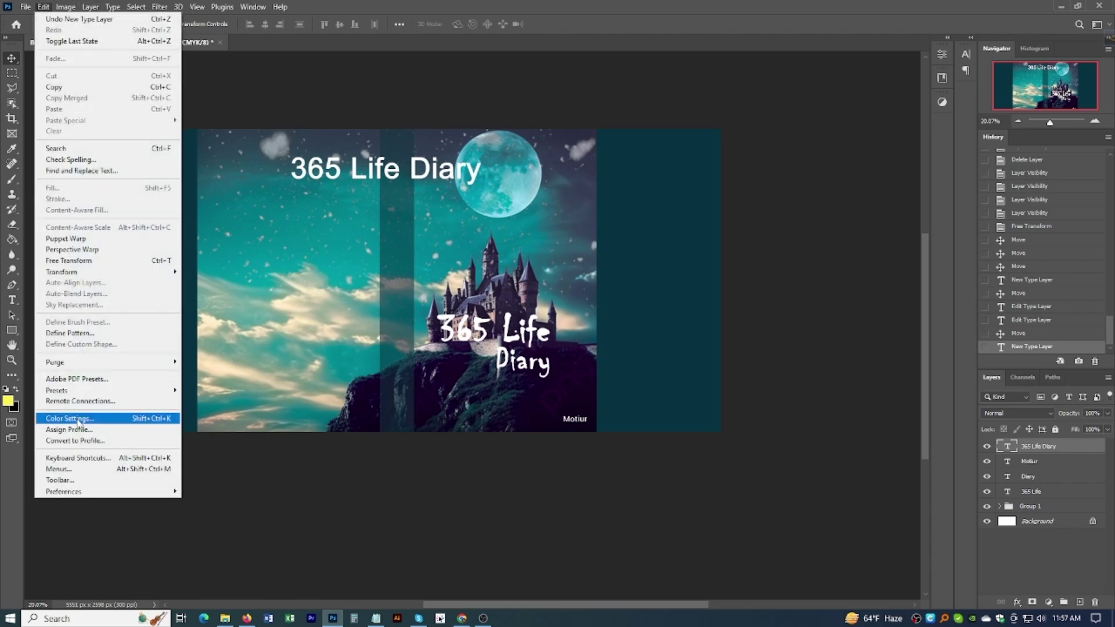
mouse_move(84, 274)
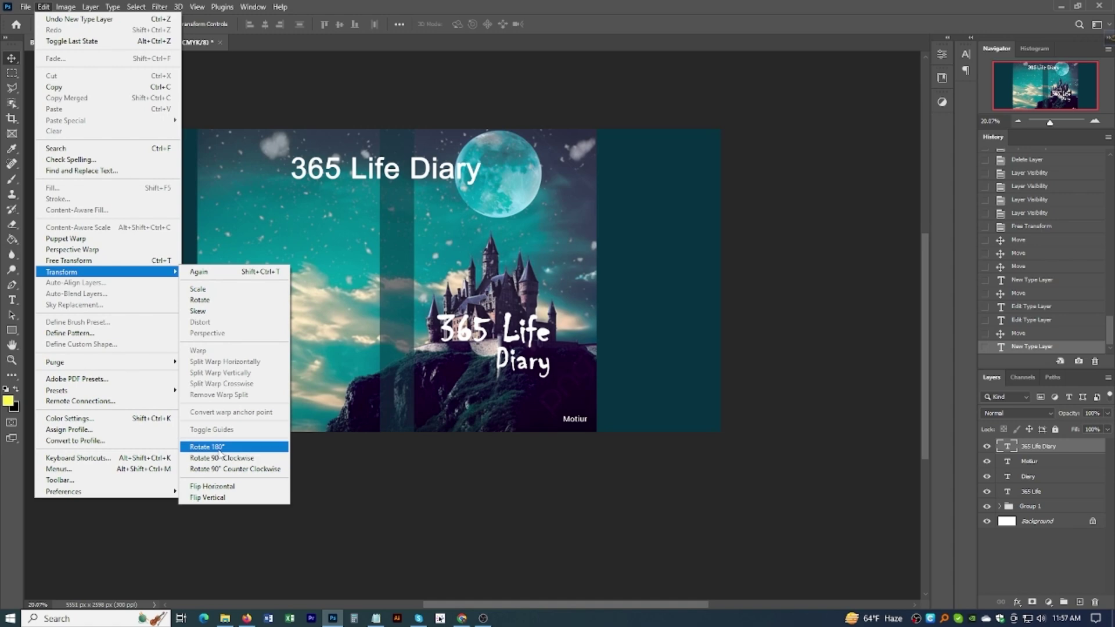
click(220, 458)
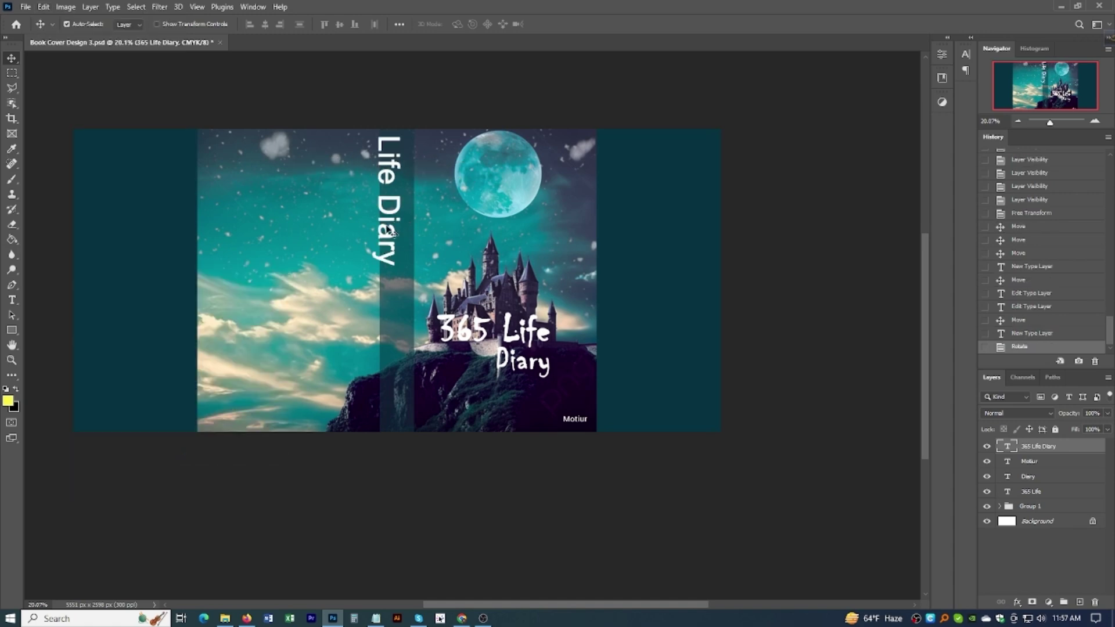
drag(393, 223, 402, 281)
Step: Resize the vertical title to 36 pt and shift it higher on the spine
double_click(400, 281)
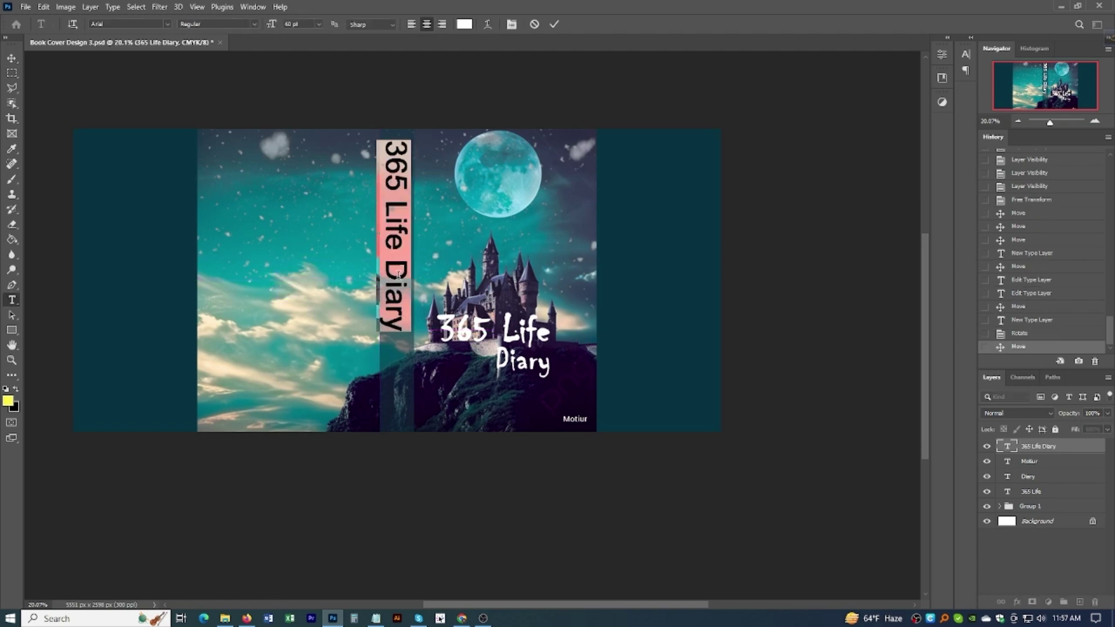
click(315, 25)
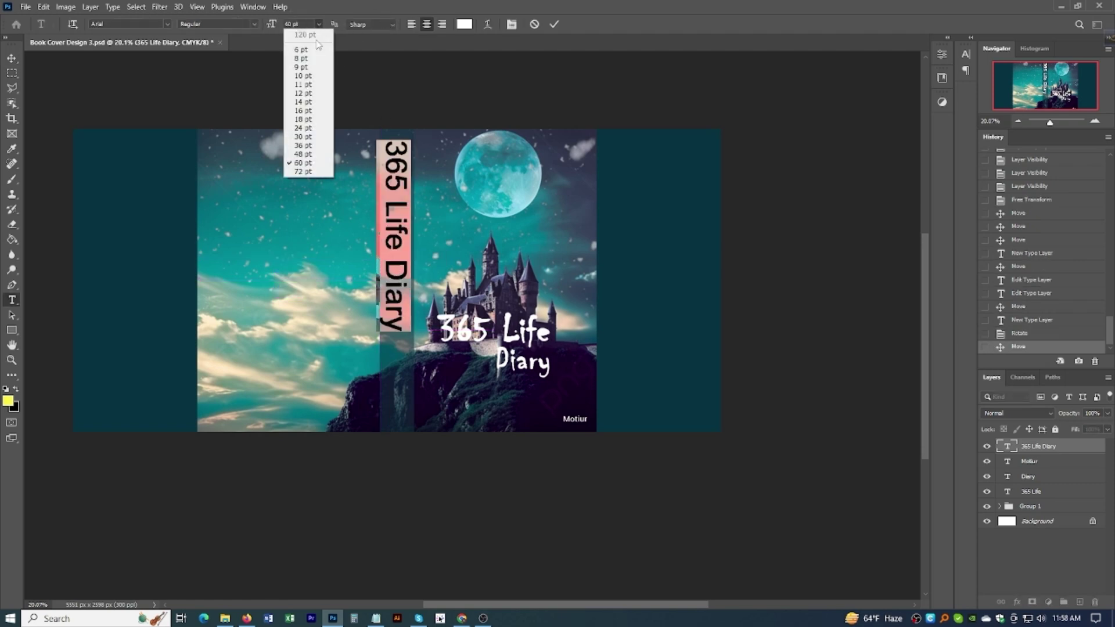
click(303, 145)
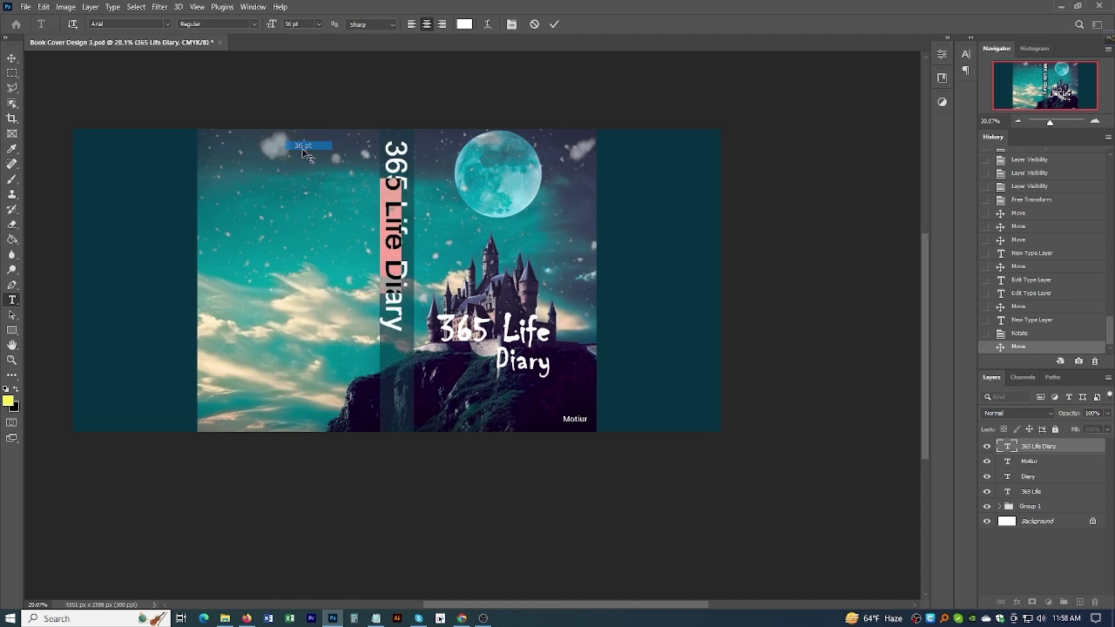
click(14, 60)
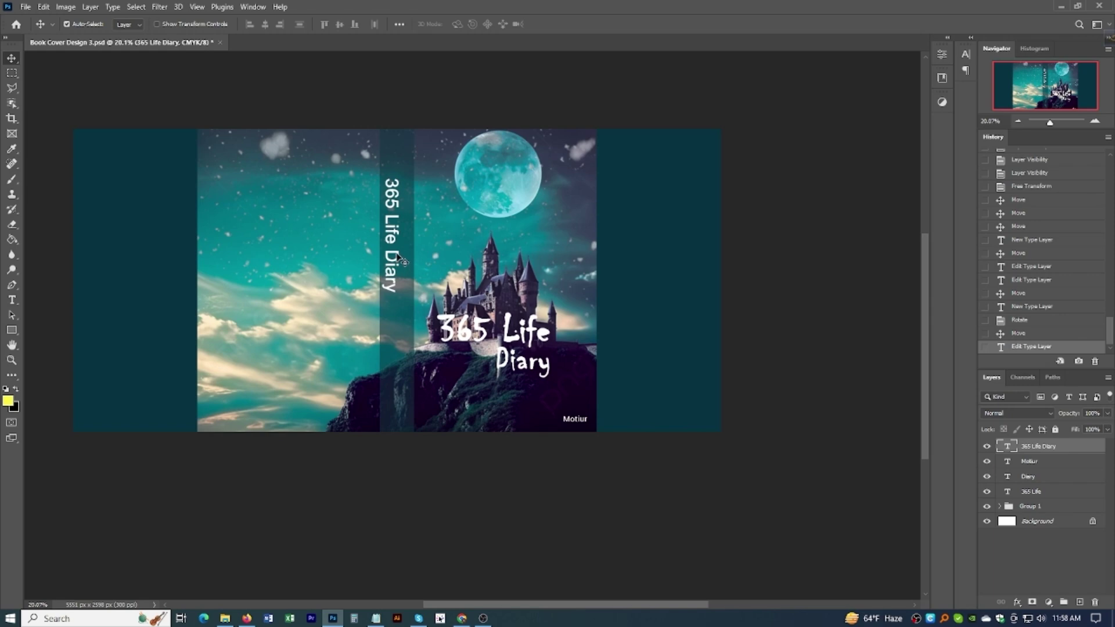
drag(400, 259, 405, 242)
scroll(405, 243, up, 2)
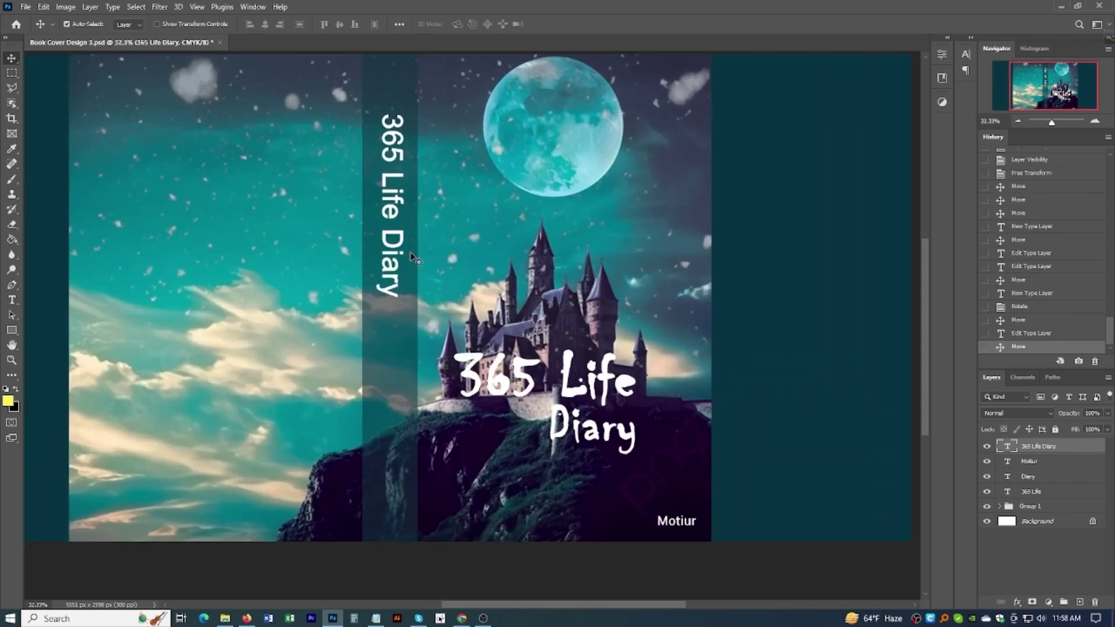
Step: Scale the vertical title up with Free Transform to fill more of the spine
key(ctrl+t)
drag(390, 298, 392, 332)
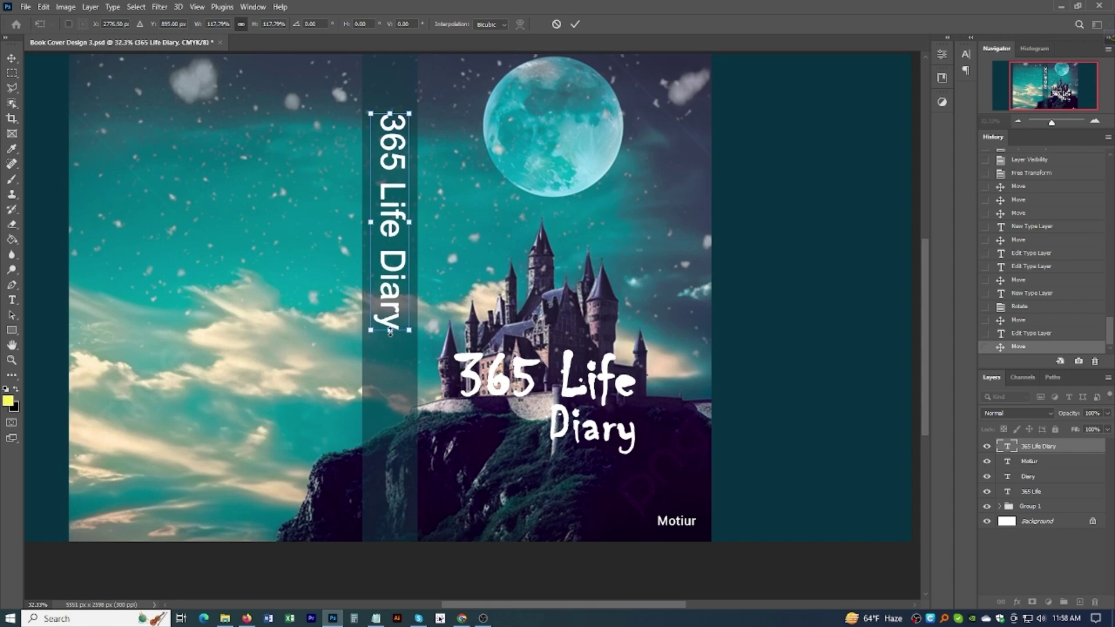
key(Return)
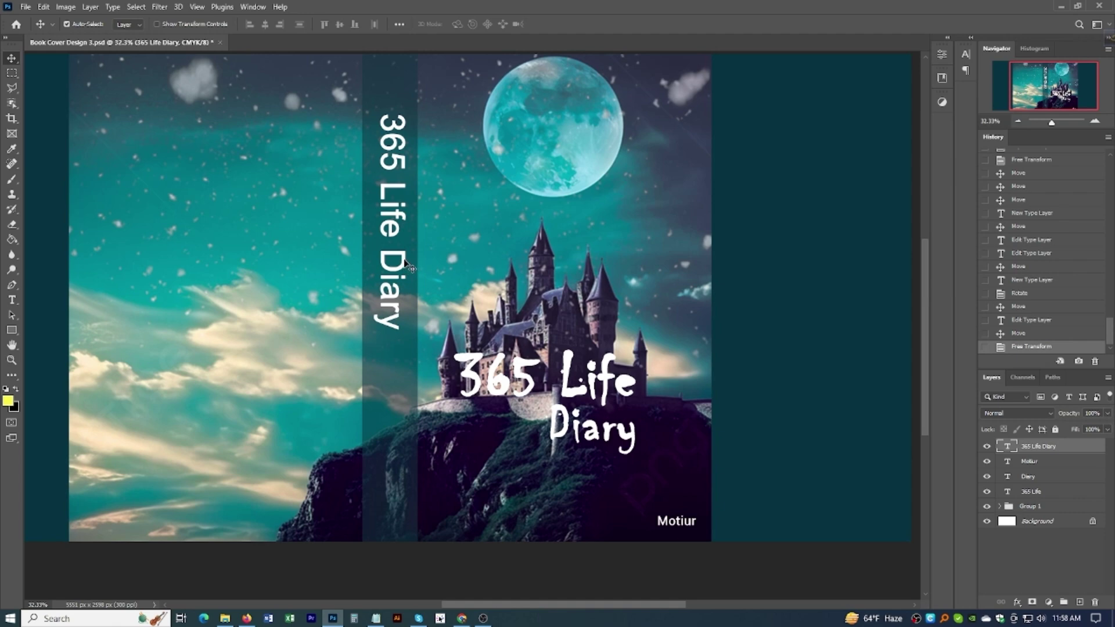
drag(410, 264, 406, 266)
Step: Copy the author name onto the bottom of the spine
scroll(405, 267, down, 2)
scroll(405, 267, down, 1)
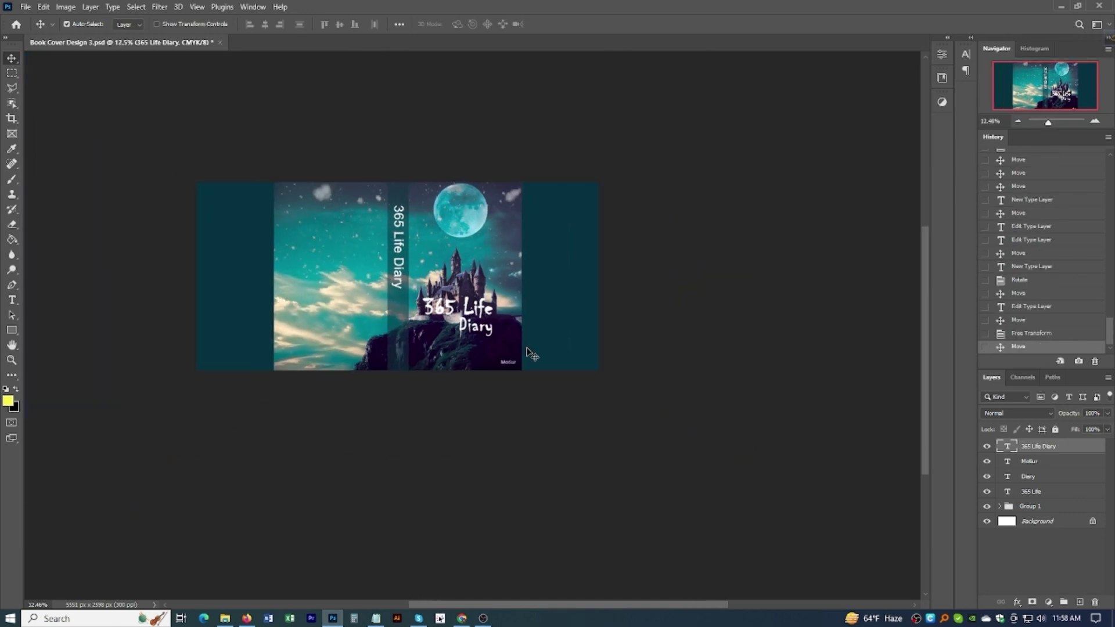
drag(506, 363, 400, 354)
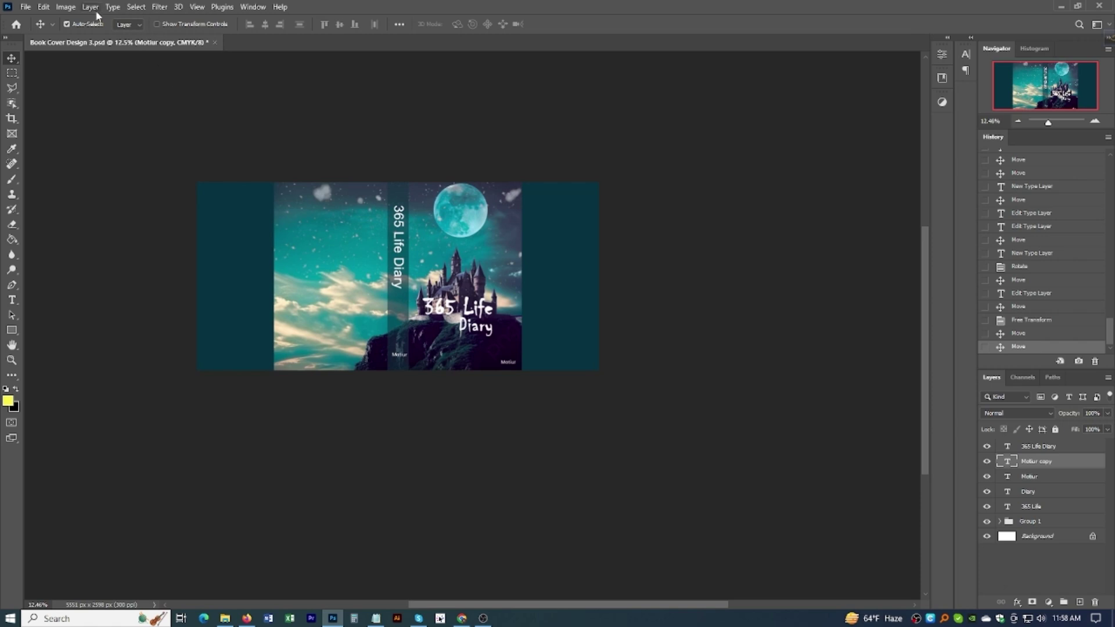
Step: Rotate the spine's author-name copy 90° clockwise and scale it up with Free Transform
click(47, 7)
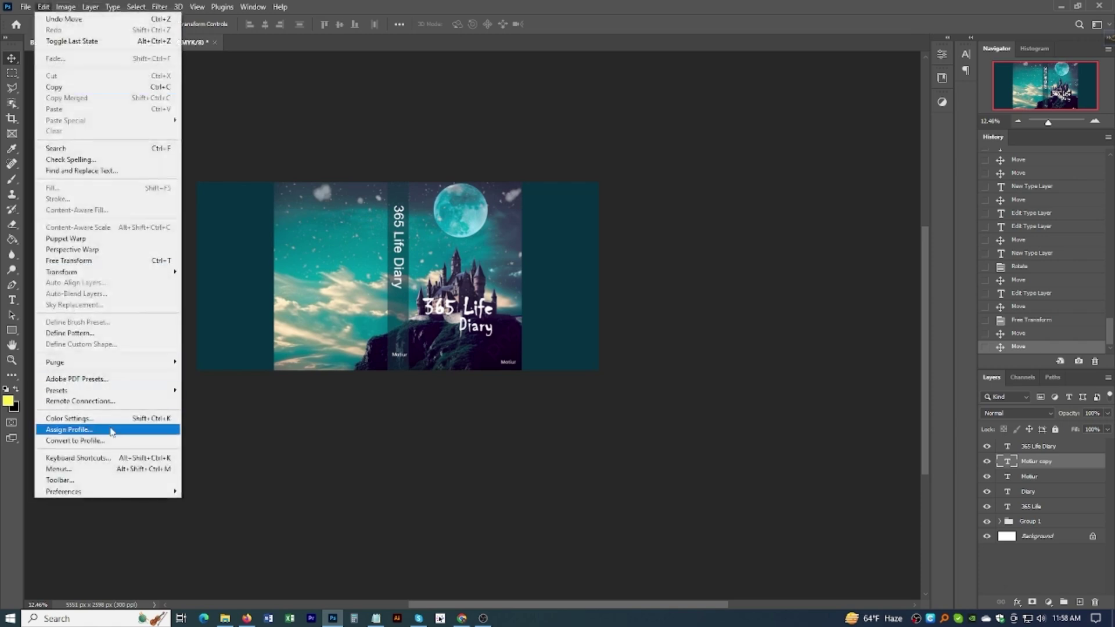
mouse_move(97, 277)
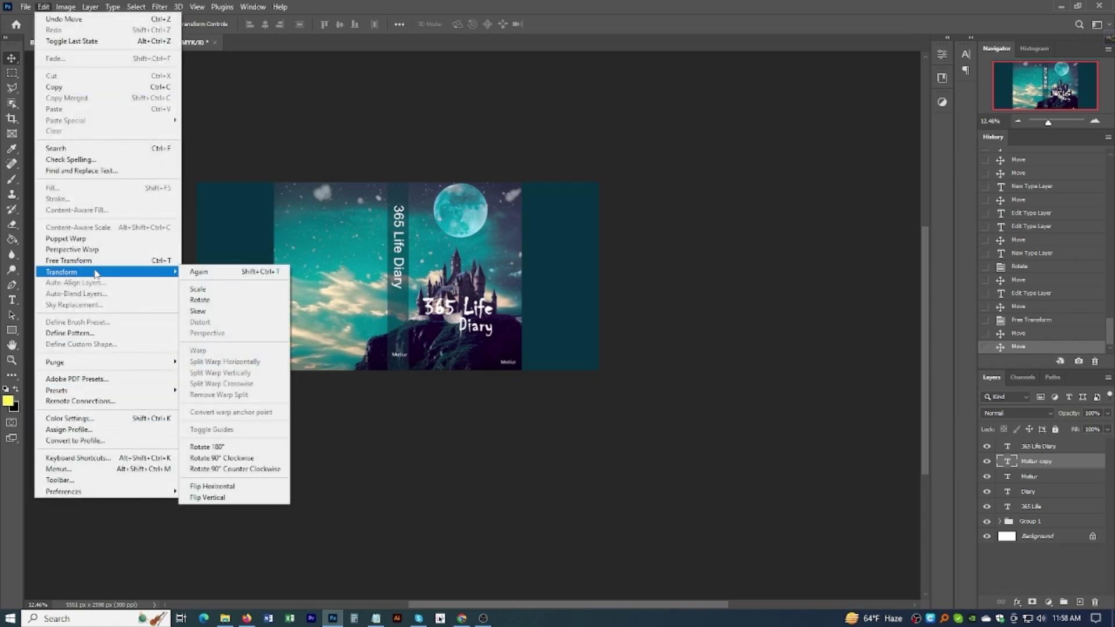
click(221, 458)
scroll(430, 372, up, 3)
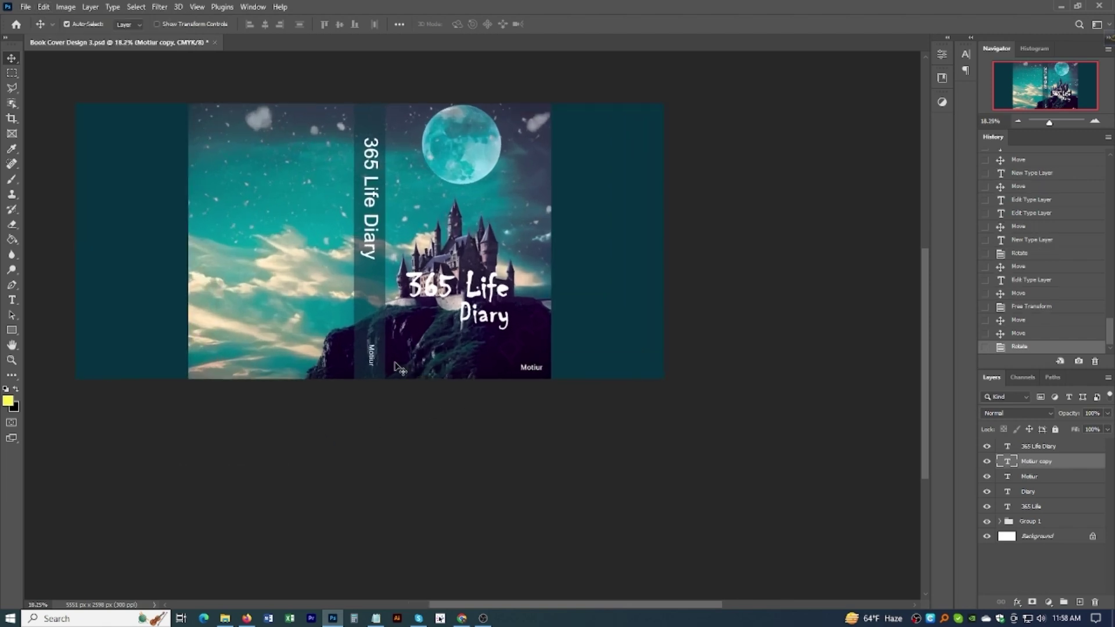
key(ctrl+t)
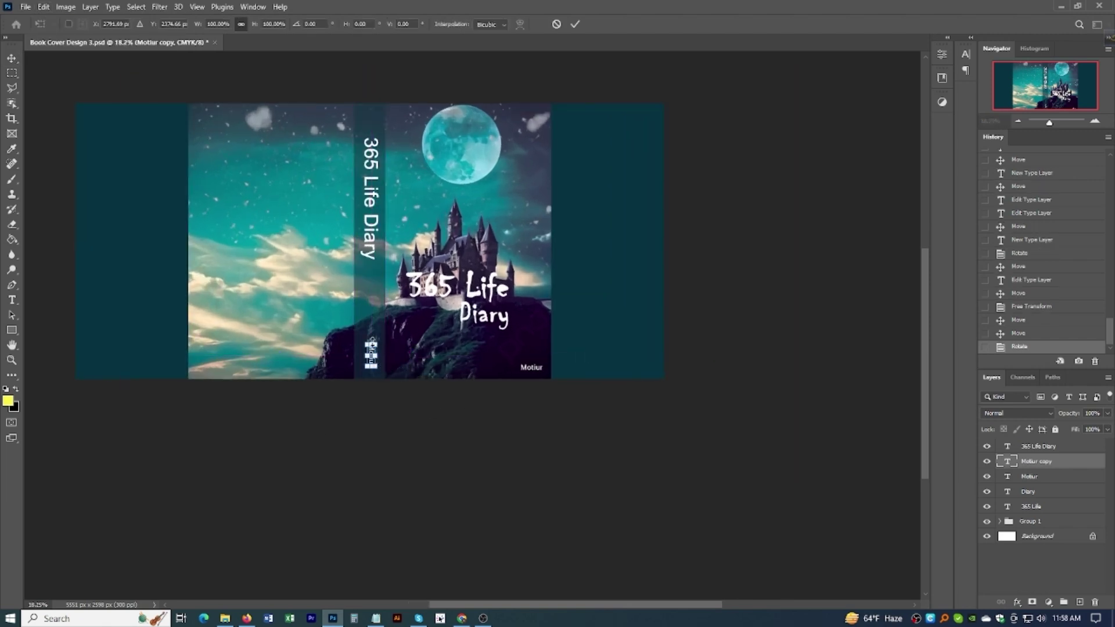
drag(378, 368, 391, 364)
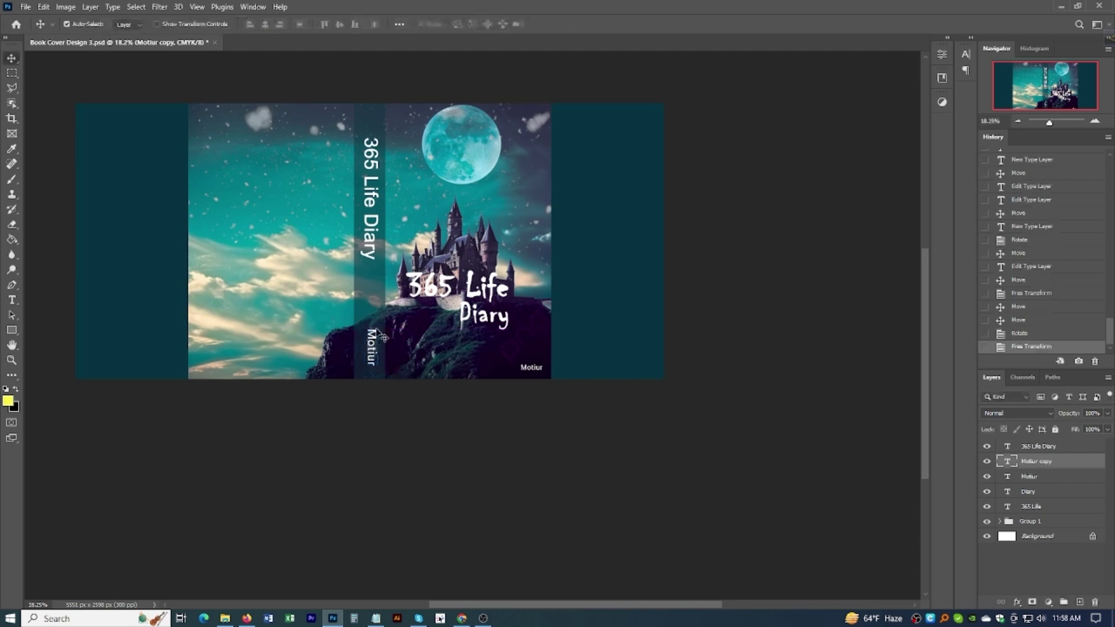
scroll(382, 335, up, 2)
Step: Drag the 365 Life Diary spine title further down the spine
click(372, 250)
scroll(372, 250, up, 2)
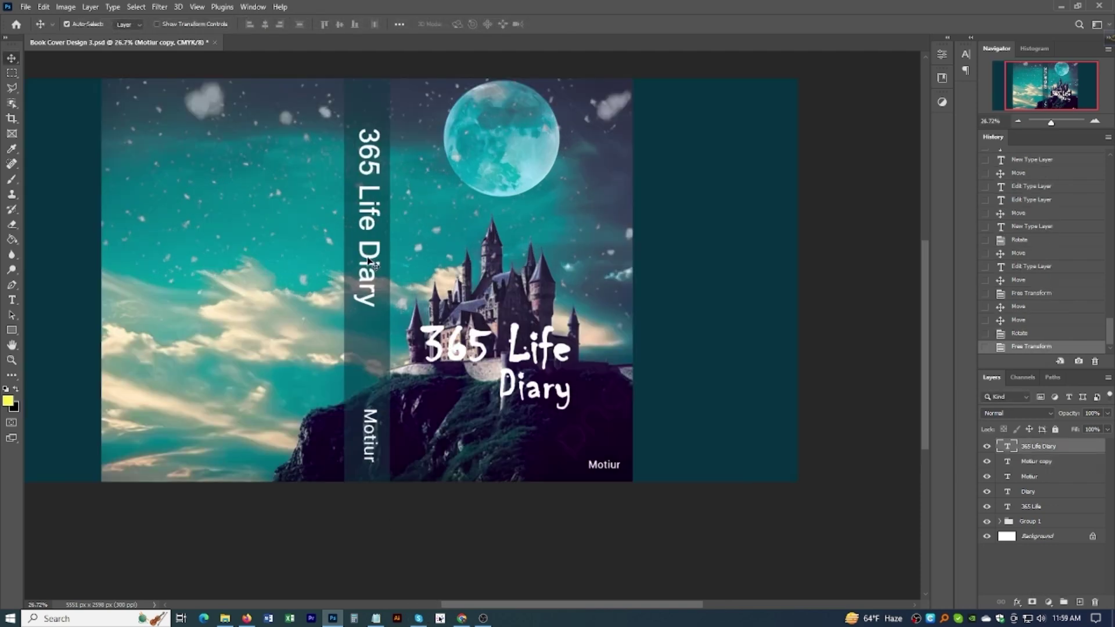
drag(371, 260, 371, 298)
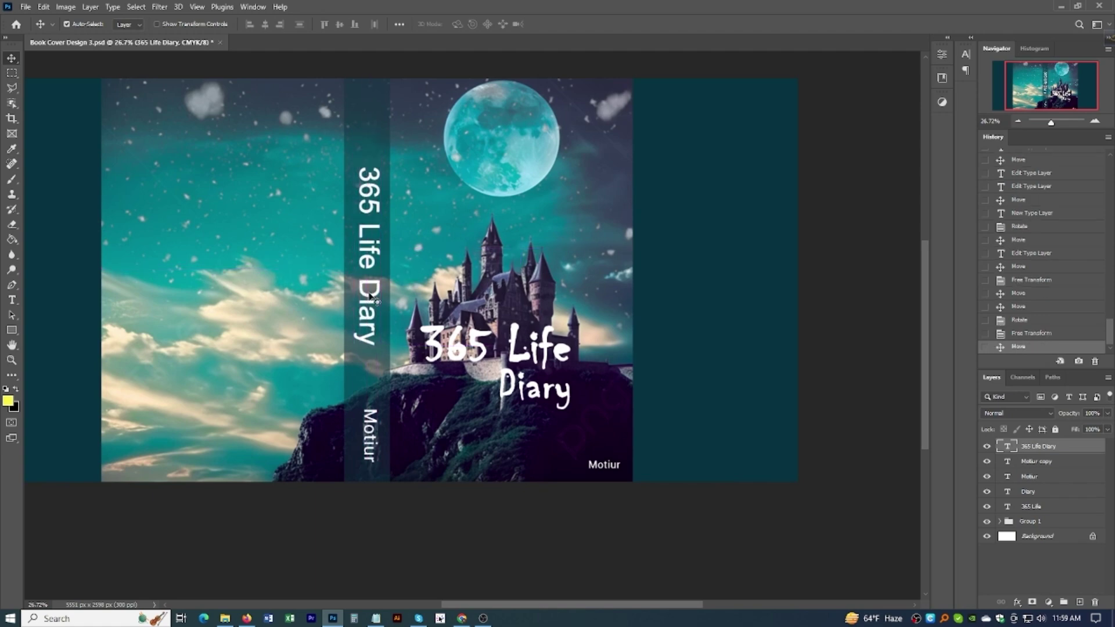
scroll(372, 299, down, 2)
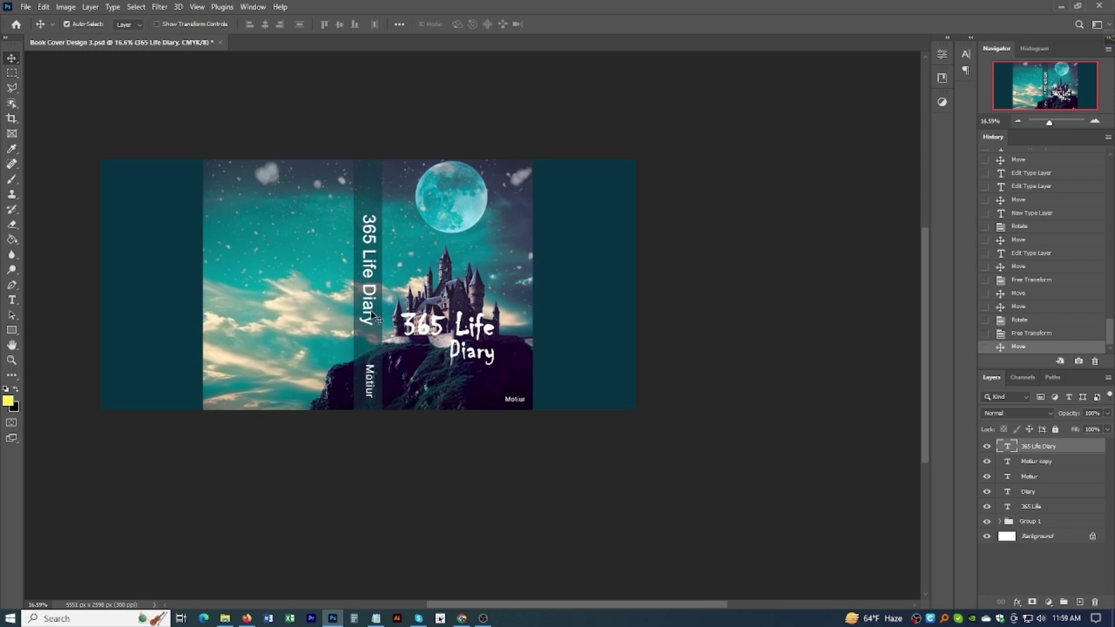
Step: Set the spine title text to 36 pt
double_click(372, 296)
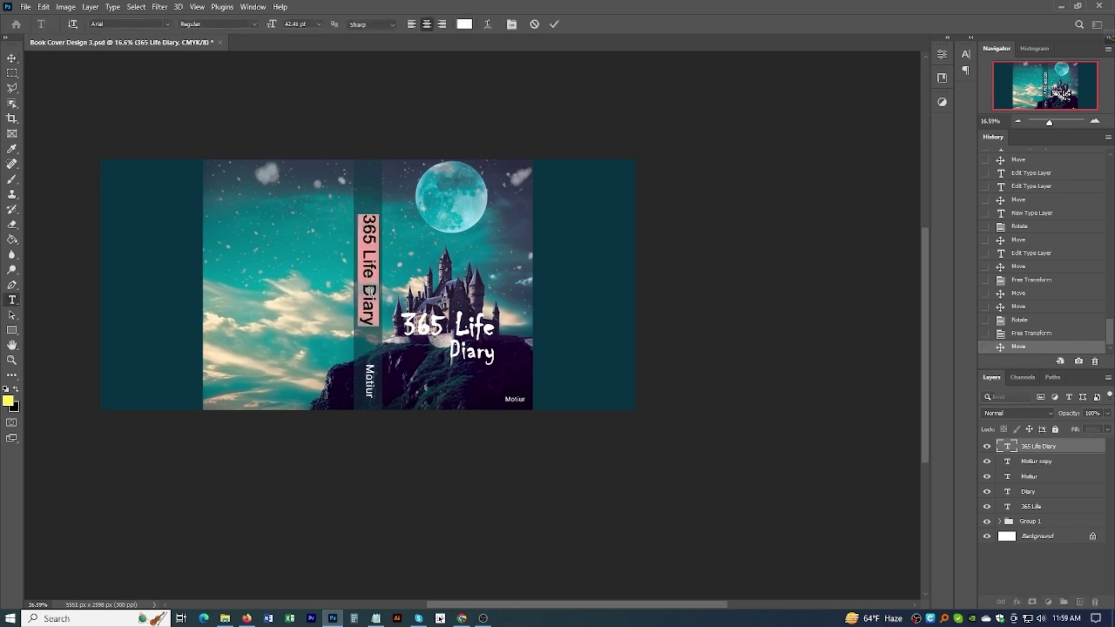
click(319, 24)
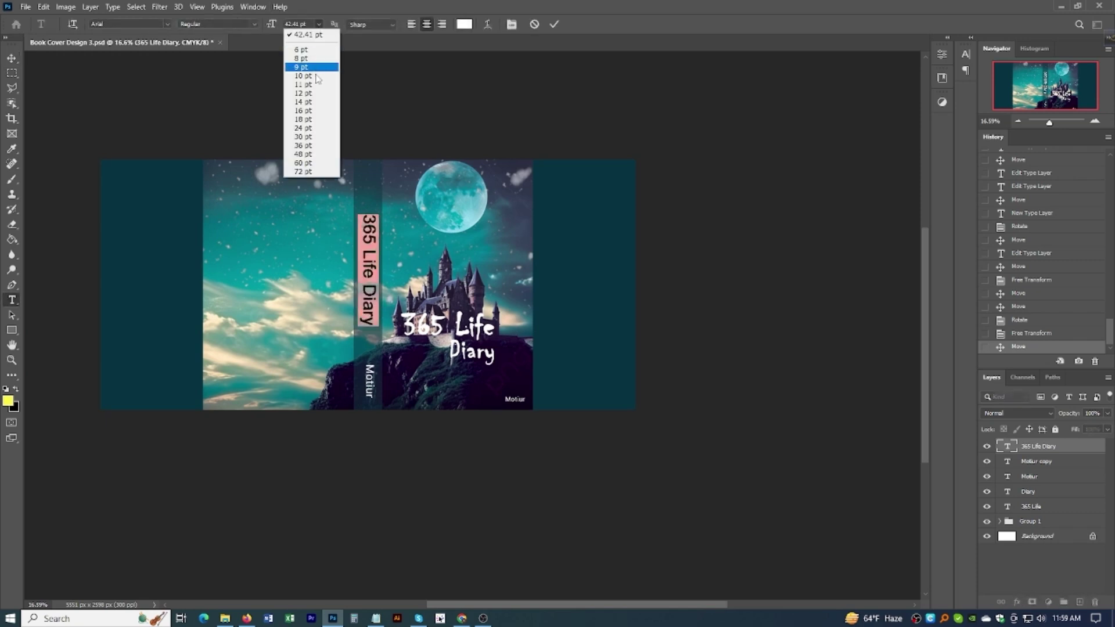
click(307, 145)
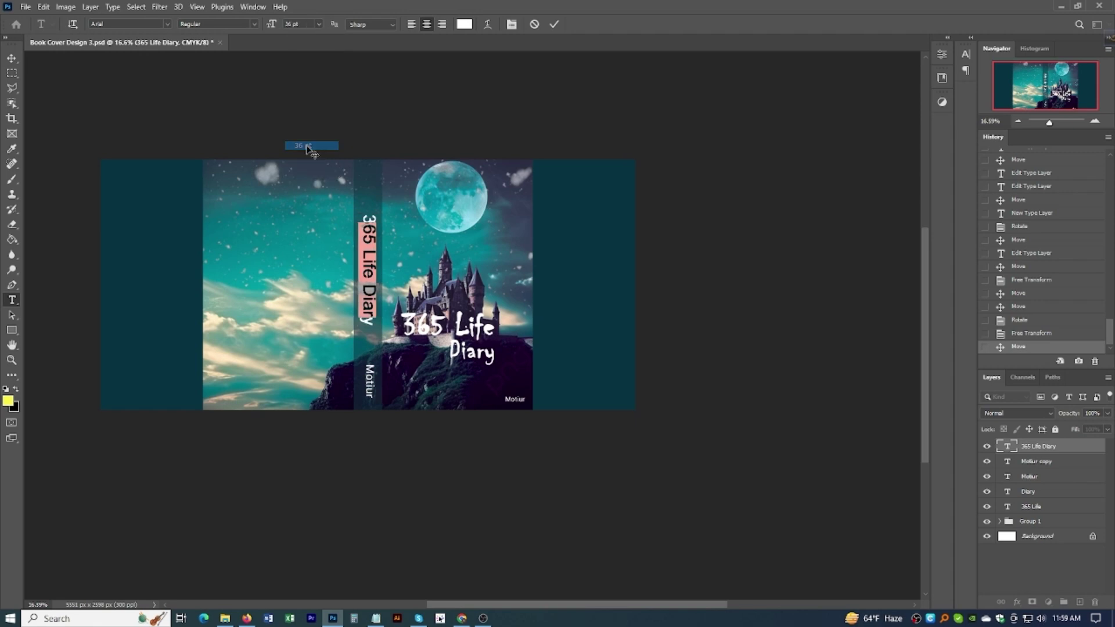
click(11, 58)
Step: Undo the spine title size change and nudge the author name to sit beneath the title
scroll(377, 277, up, 3)
scroll(377, 277, down, 1)
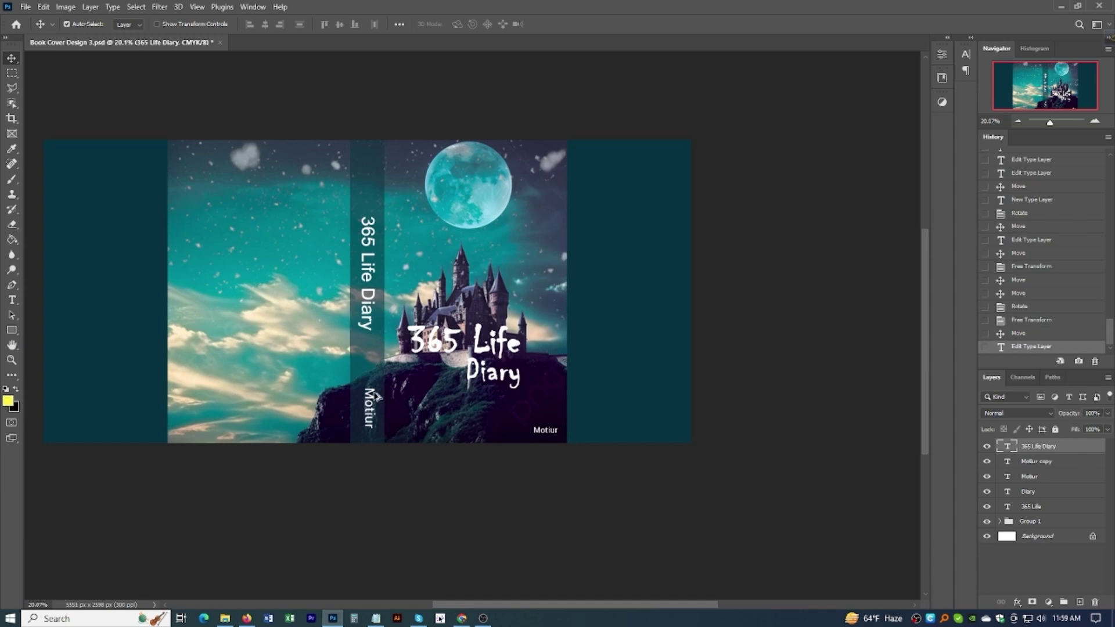
key(ctrl)
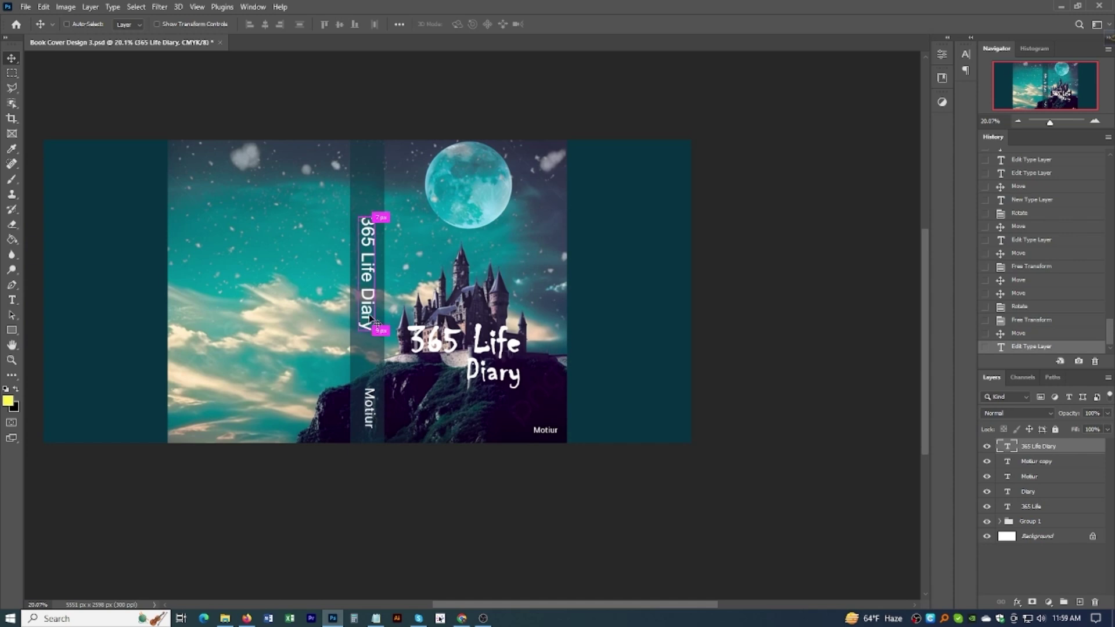
key(ctrl+z)
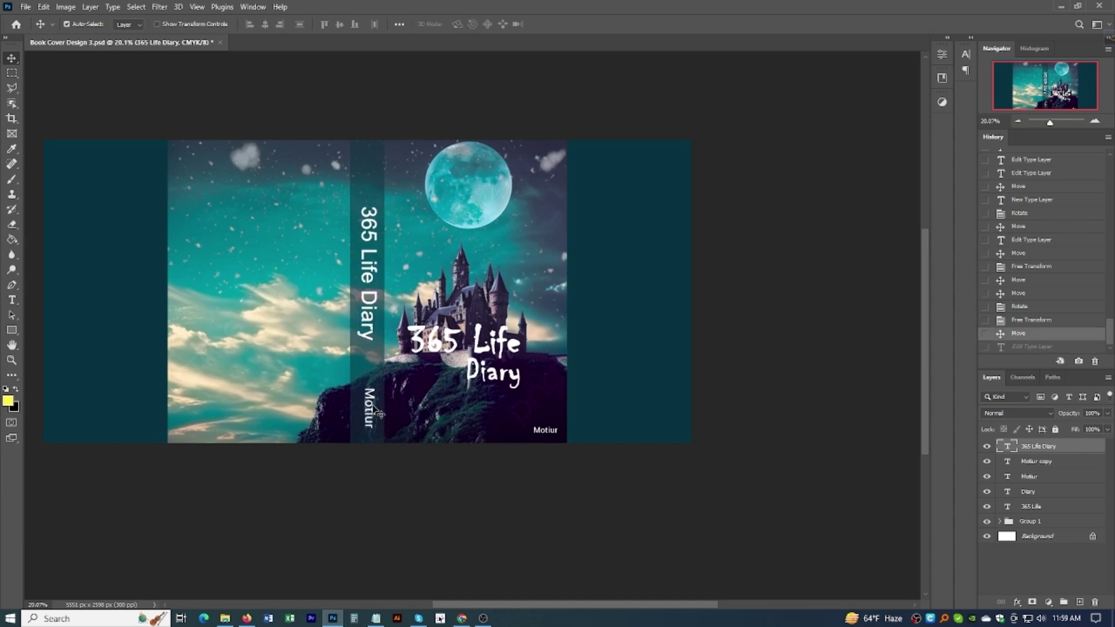
click(372, 399)
drag(372, 399, 367, 377)
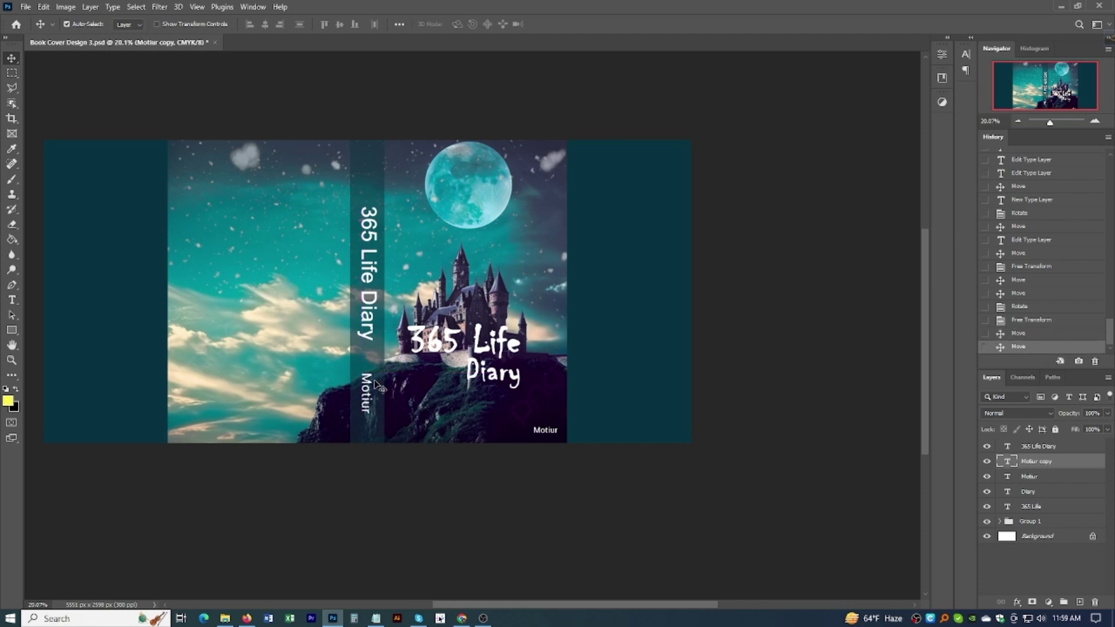
Step: Draw a small 65 × 65 px circle with the Ellipse Tool between the spine title and author name
right_click(11, 335)
click(37, 341)
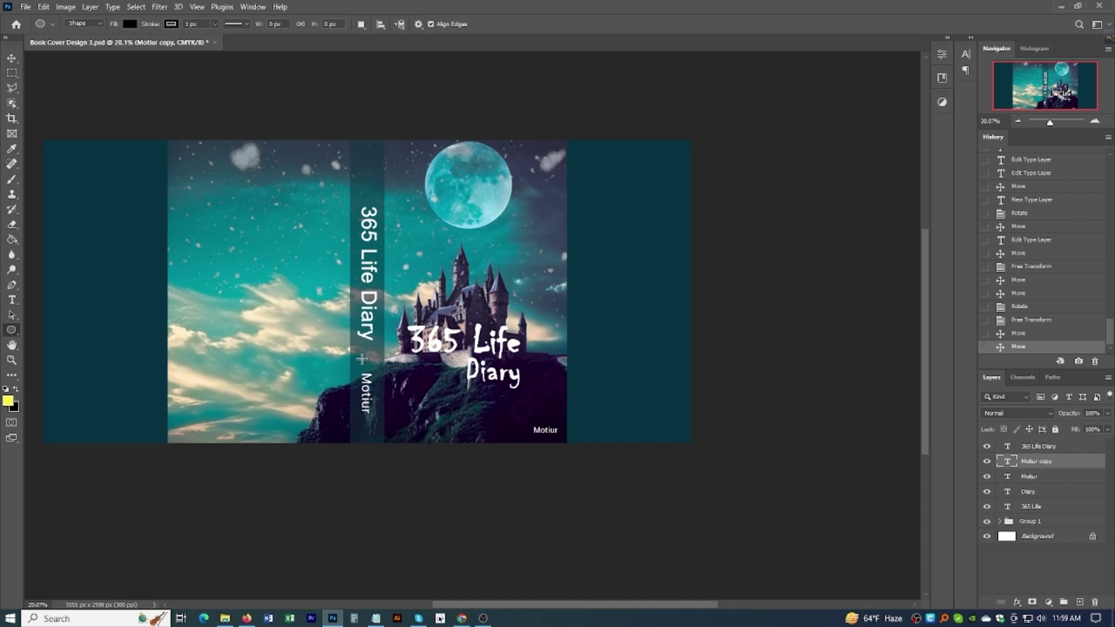
drag(363, 359, 370, 368)
scroll(370, 367, up, 2)
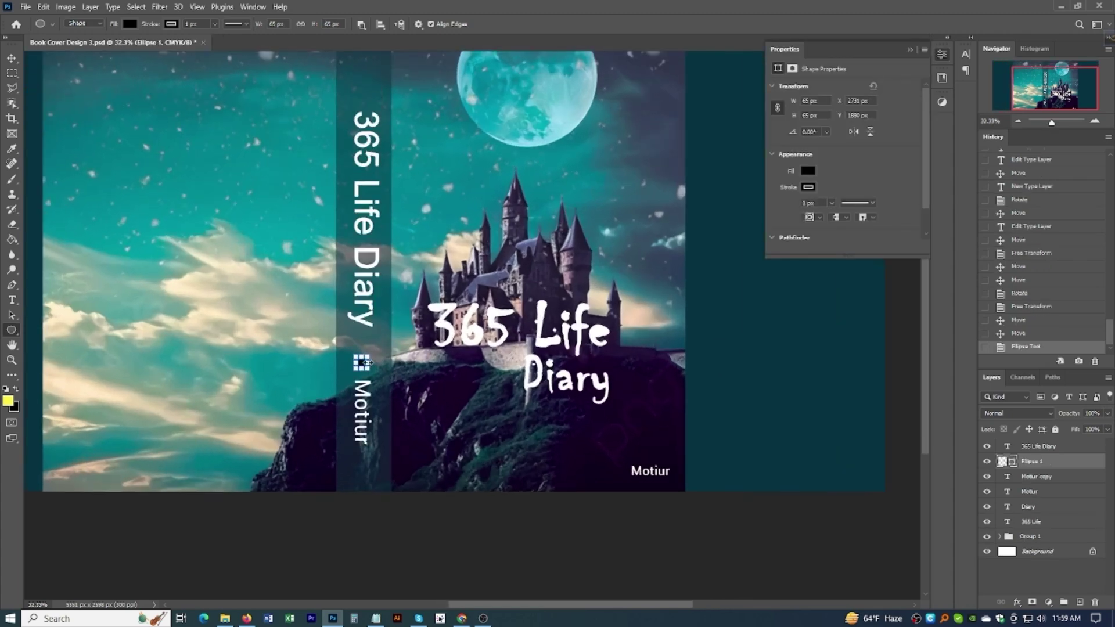
scroll(371, 362, up, 3)
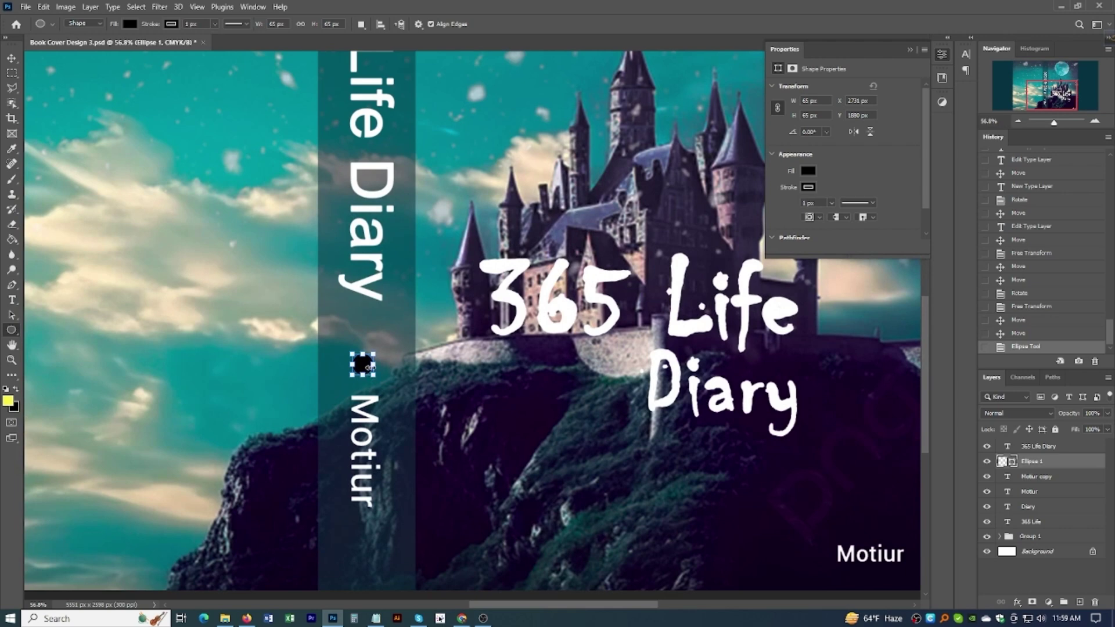
Step: Remove the circle's stroke and fill it with teal sampled from the cover artwork
scroll(705, 234, down, 2)
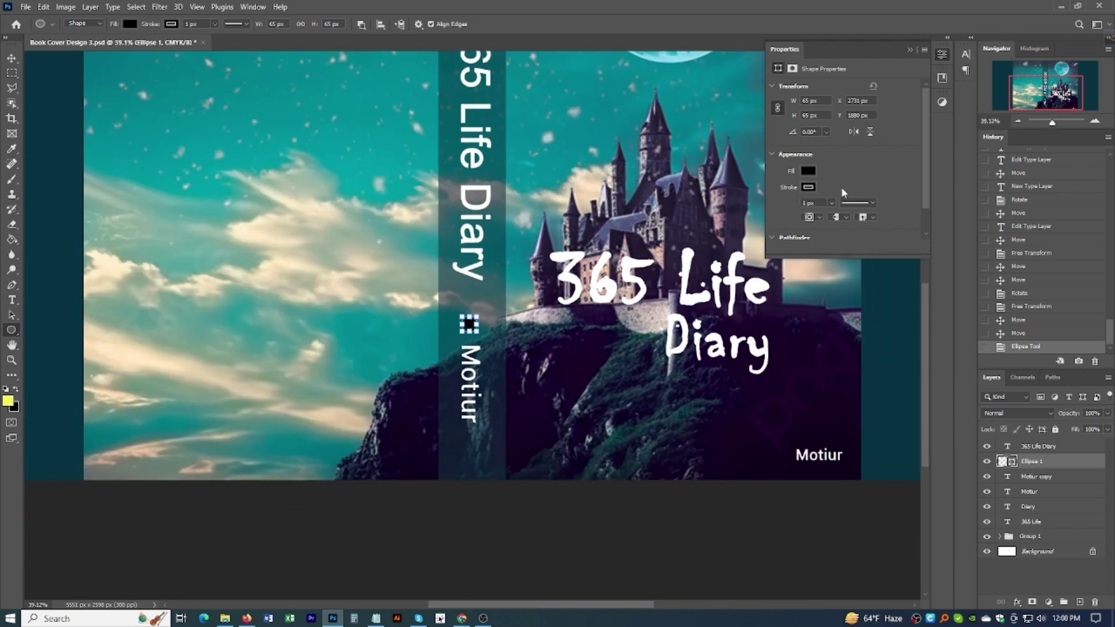
click(807, 186)
click(784, 209)
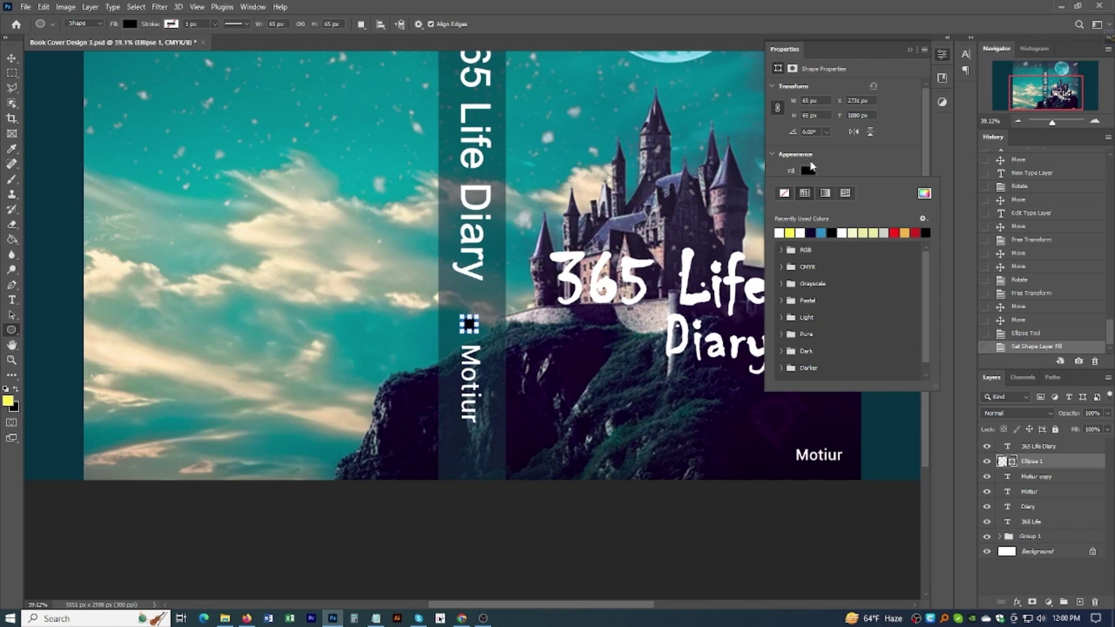
click(822, 233)
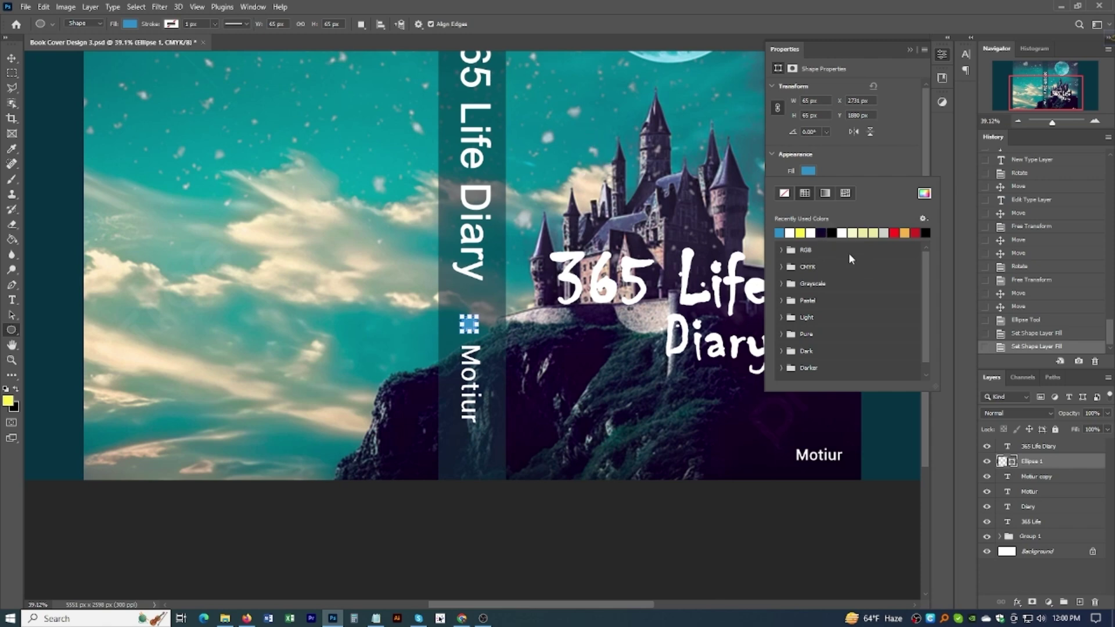
click(923, 193)
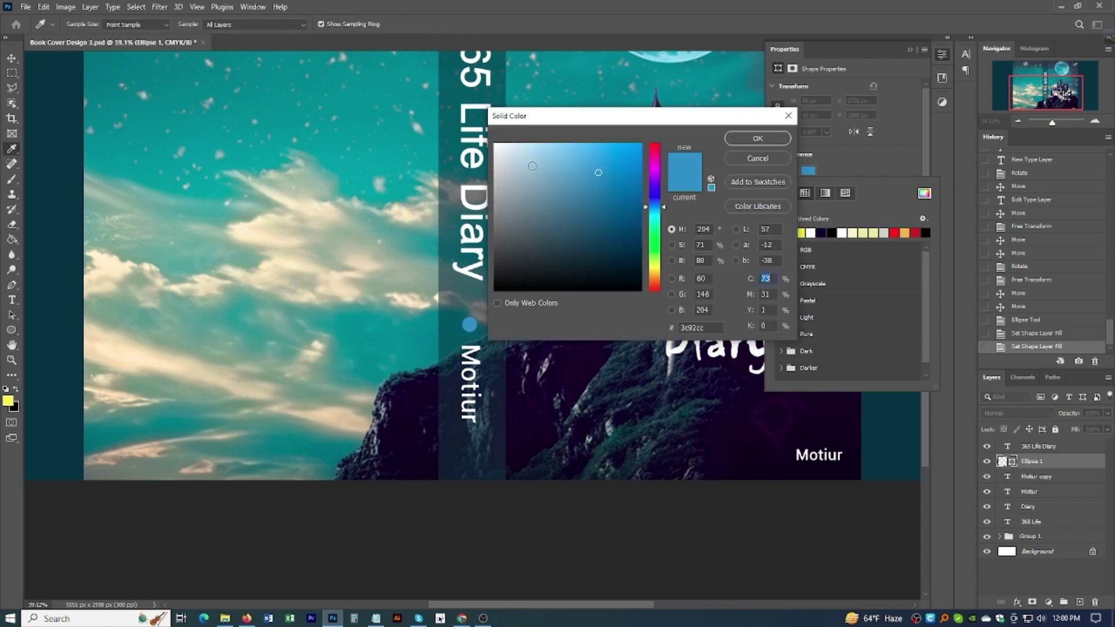
click(581, 72)
click(754, 141)
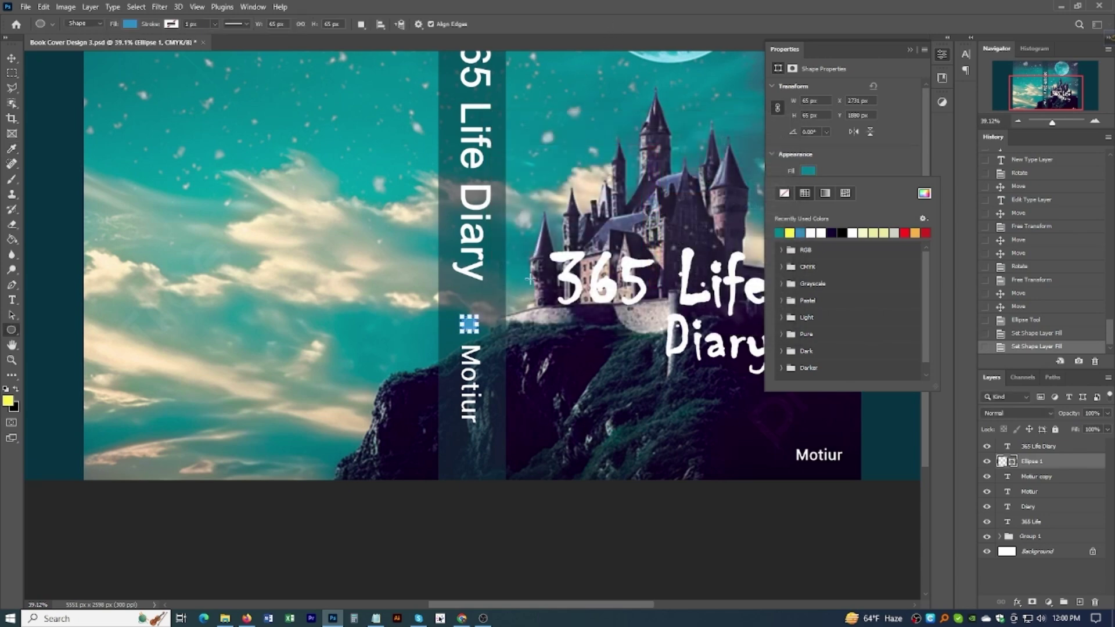
scroll(554, 279, down, 3)
key(Escape)
Step: Move the Ellipse 1 layer above the spine title in the Layers panel
key(v)
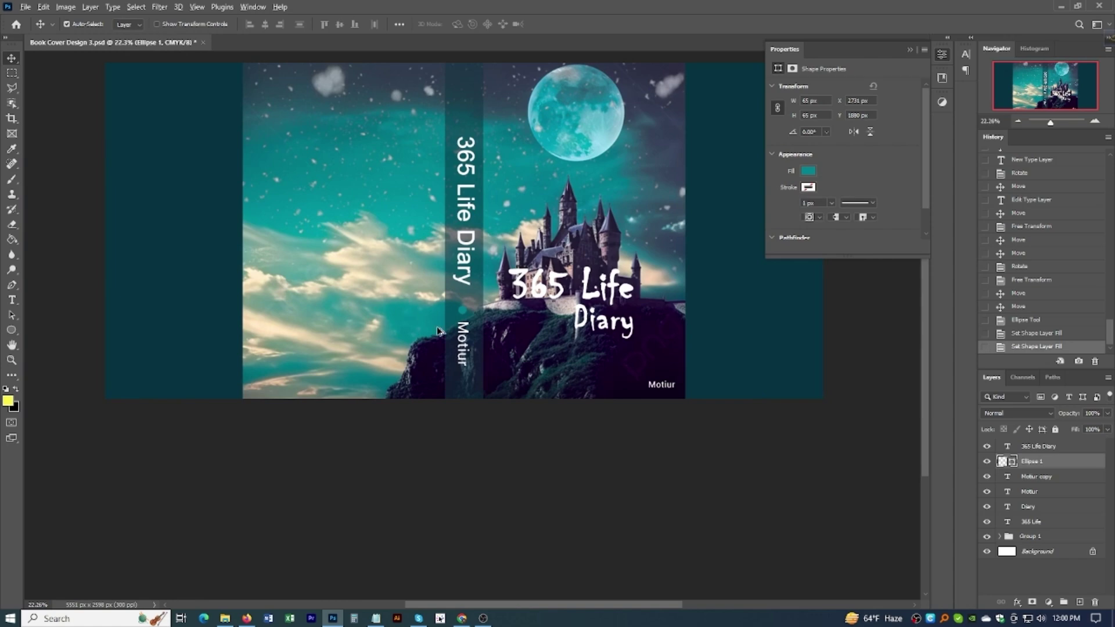
scroll(485, 351, up, 5)
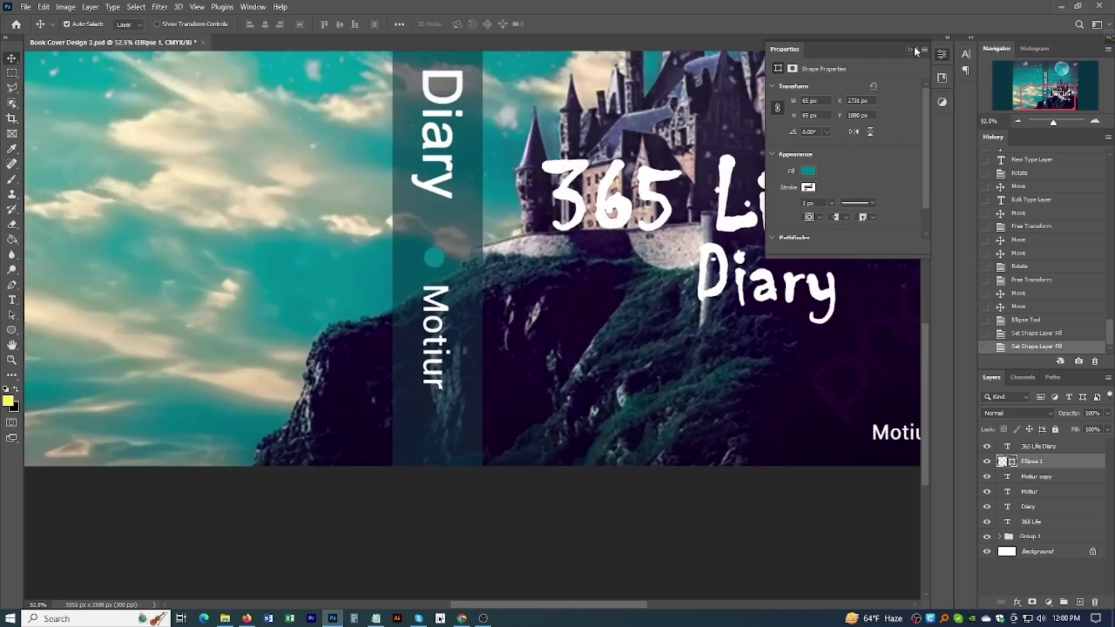
click(913, 49)
drag(1061, 461, 1062, 443)
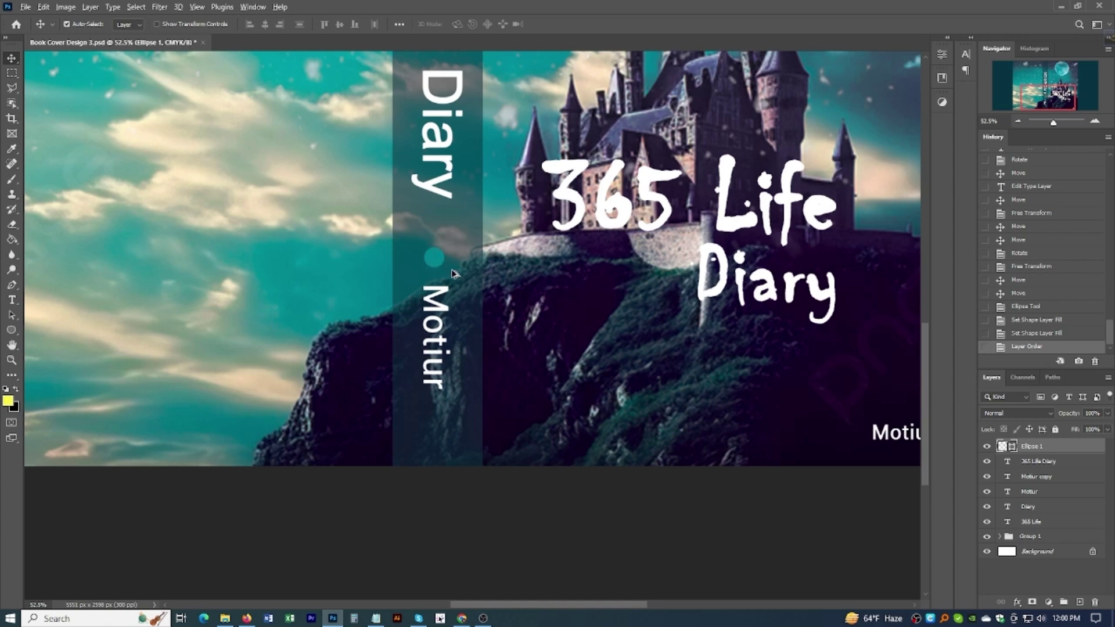
Step: Save the cover design
scroll(457, 311, down, 2)
scroll(458, 311, down, 3)
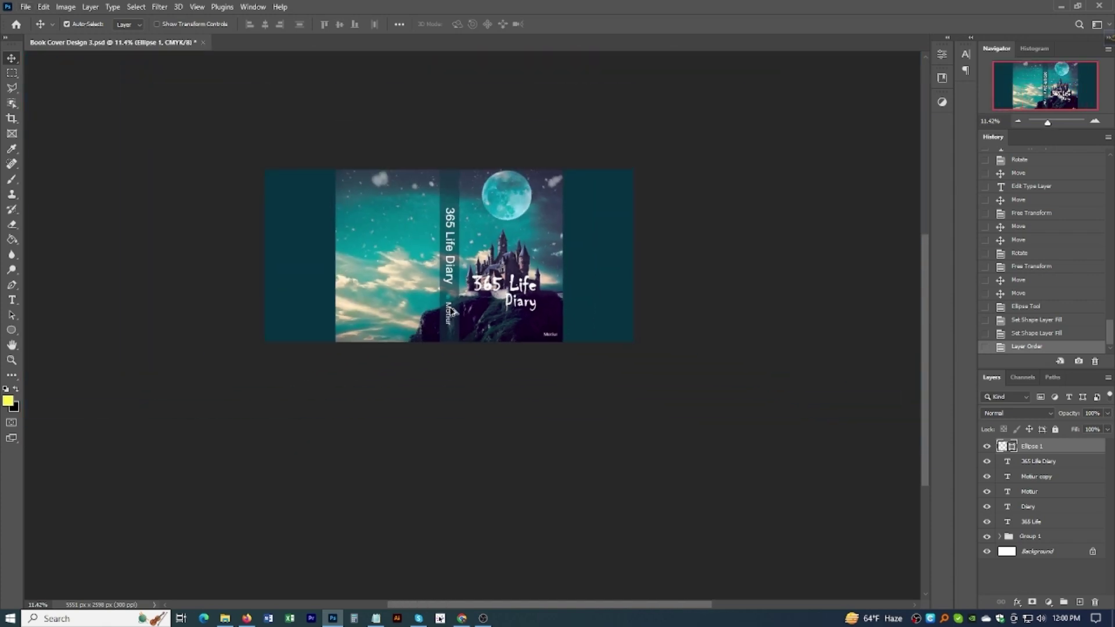
scroll(459, 232, up, 2)
scroll(459, 212, down, 1)
scroll(456, 209, down, 1)
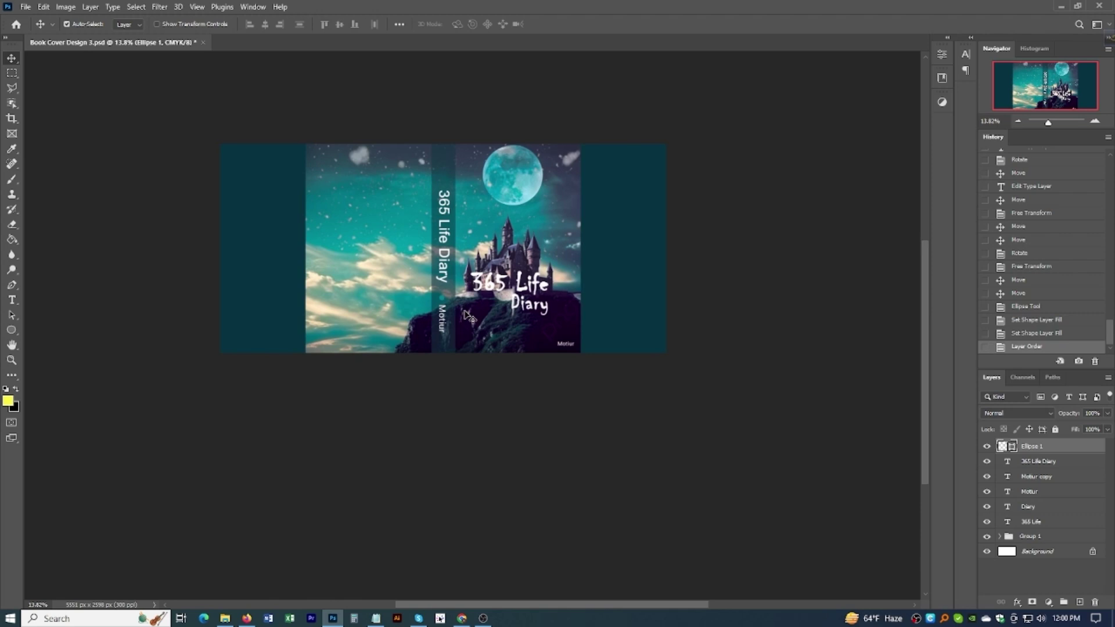
key(ctrl+s)
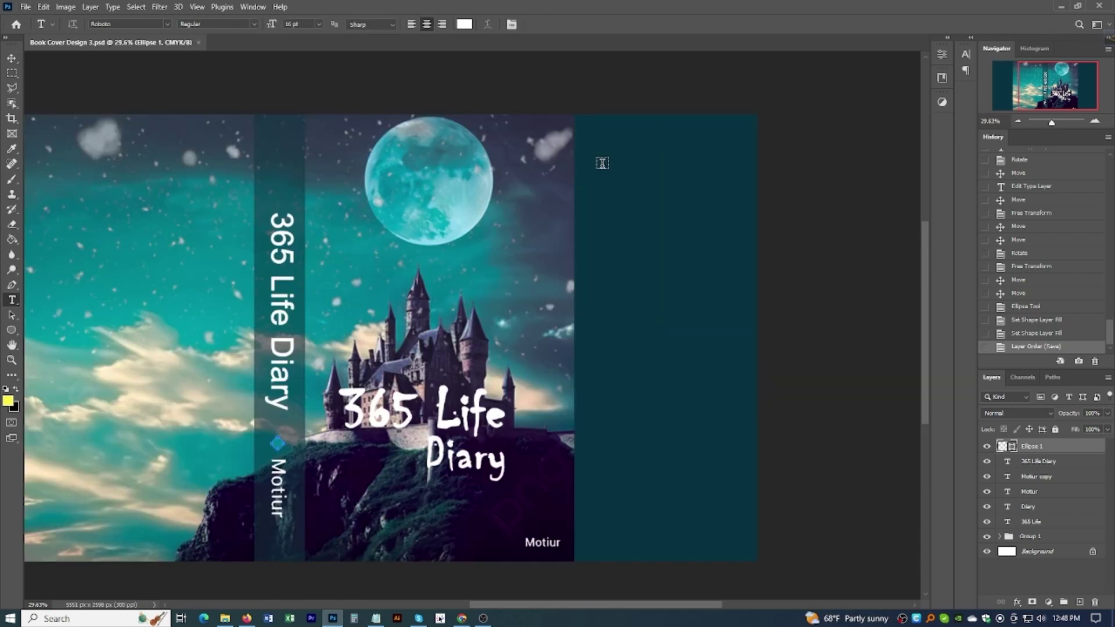
Step: Draw a text box right of the castle and paste in a left-aligned Lorem Ipsum paragraph
drag(593, 156, 739, 537)
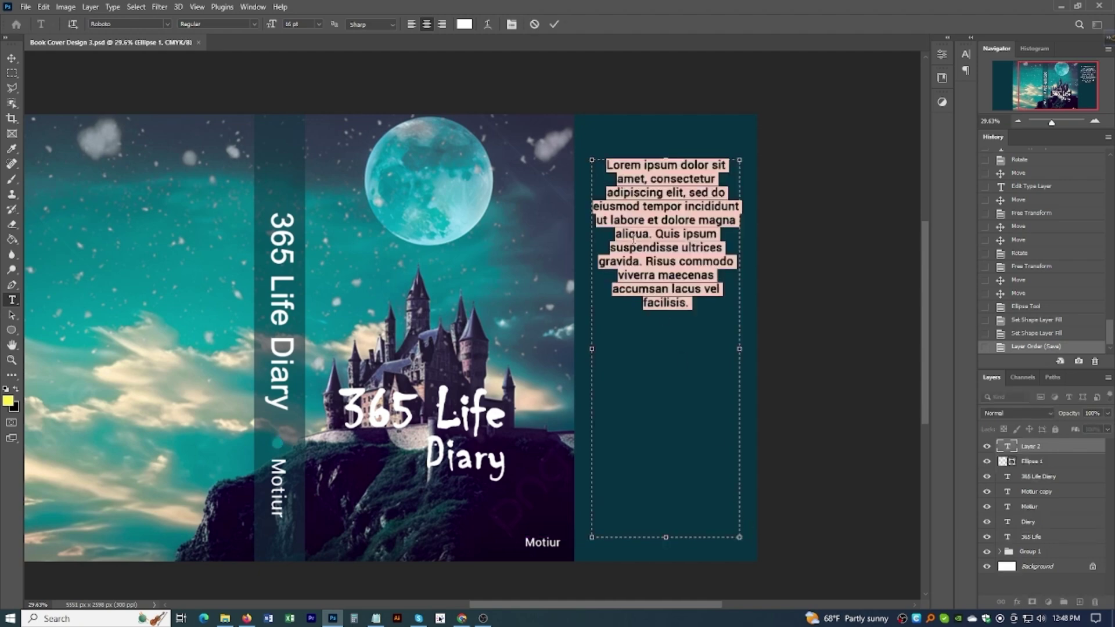
text(Lorem Ipsum is simply dummy text of the printing and typesetting industry. Lorem Ipsum has been the industry's standard dummy text ever since the 1500s, when an unknown printer took a galley of type and scrambled it to make a type specimen book. It has survived not only five centuries, but also the leap into electronic typesetting, remaining essentially unchanged. It was popularised in the 1960s with the release of Letraset sheets containing Lorem Ipsum passages, and more recently with desktop publishing software like Aldus PageMaker including versions of Lorem Ipsum.)
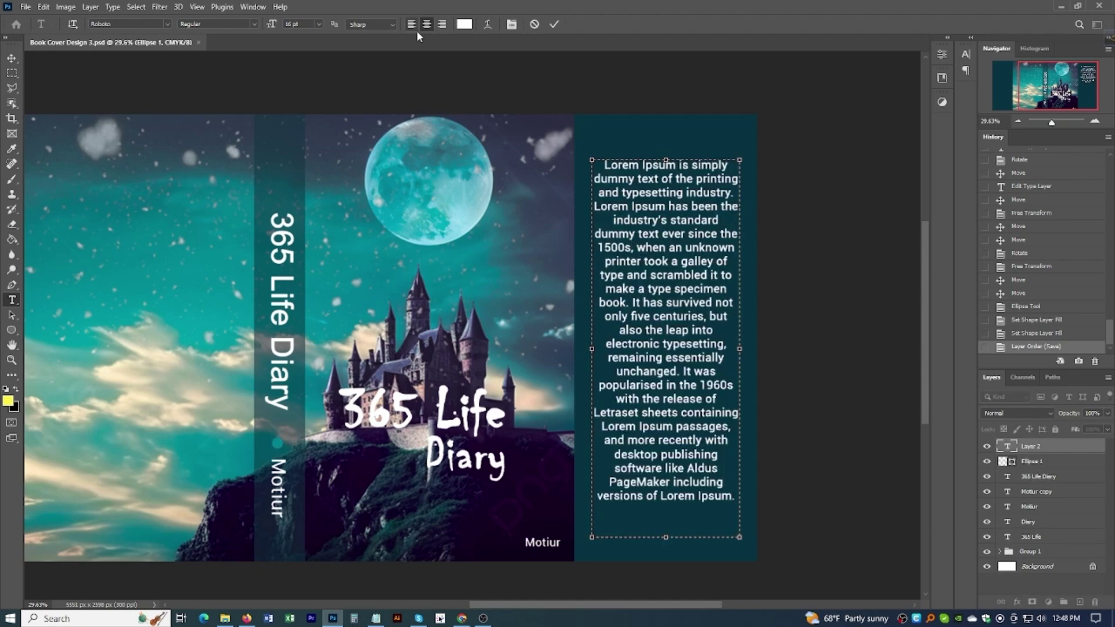
click(416, 27)
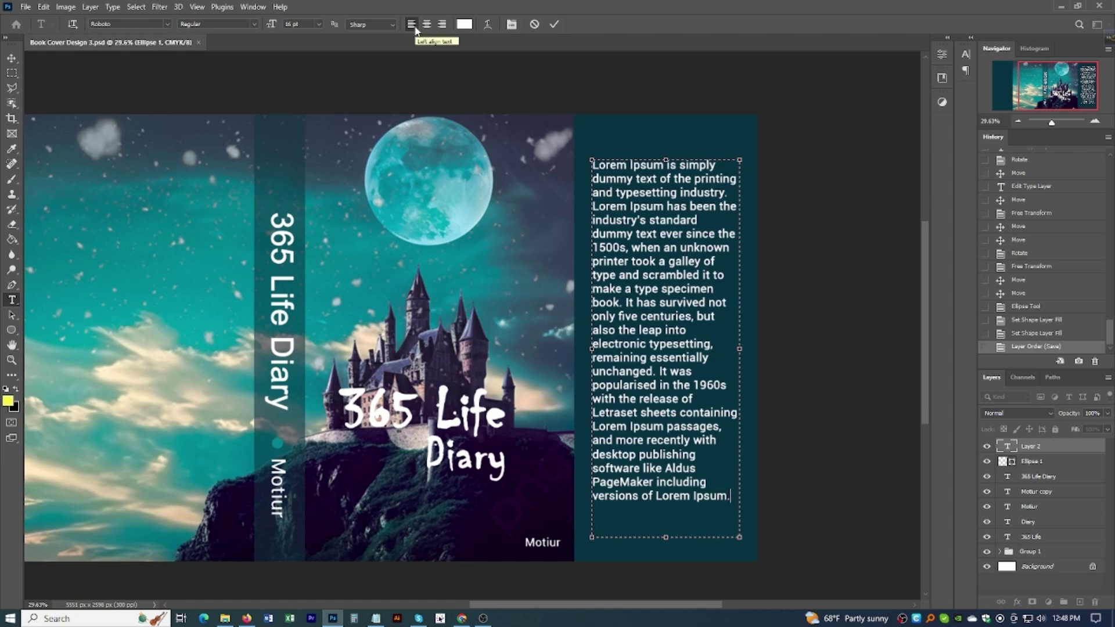
Step: Set the whole back-cover paragraph to 12 pt
click(319, 24)
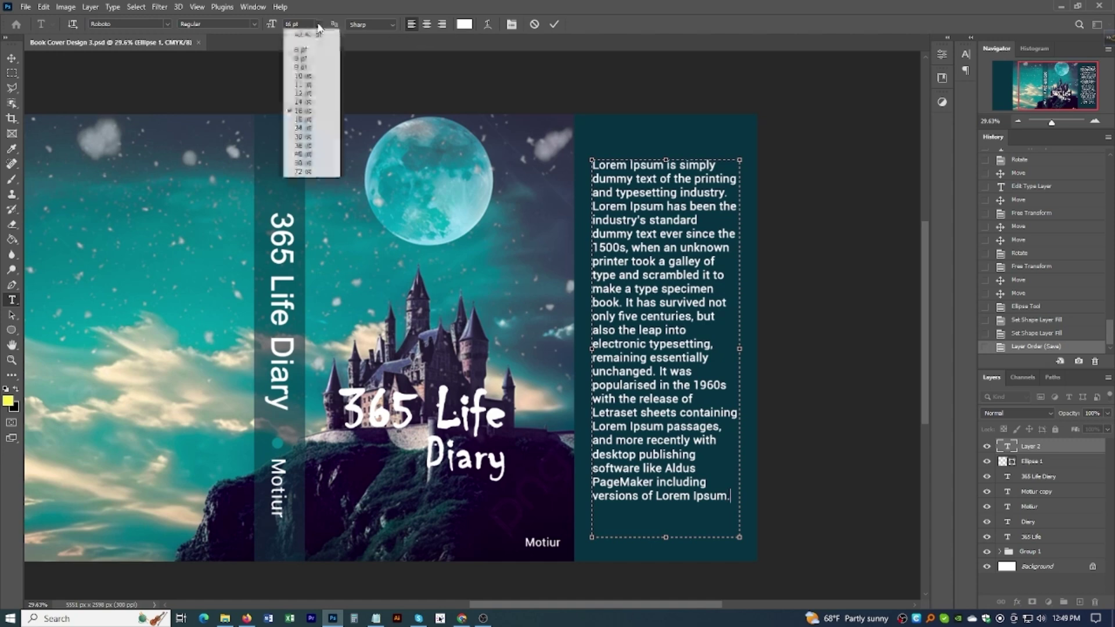
click(304, 94)
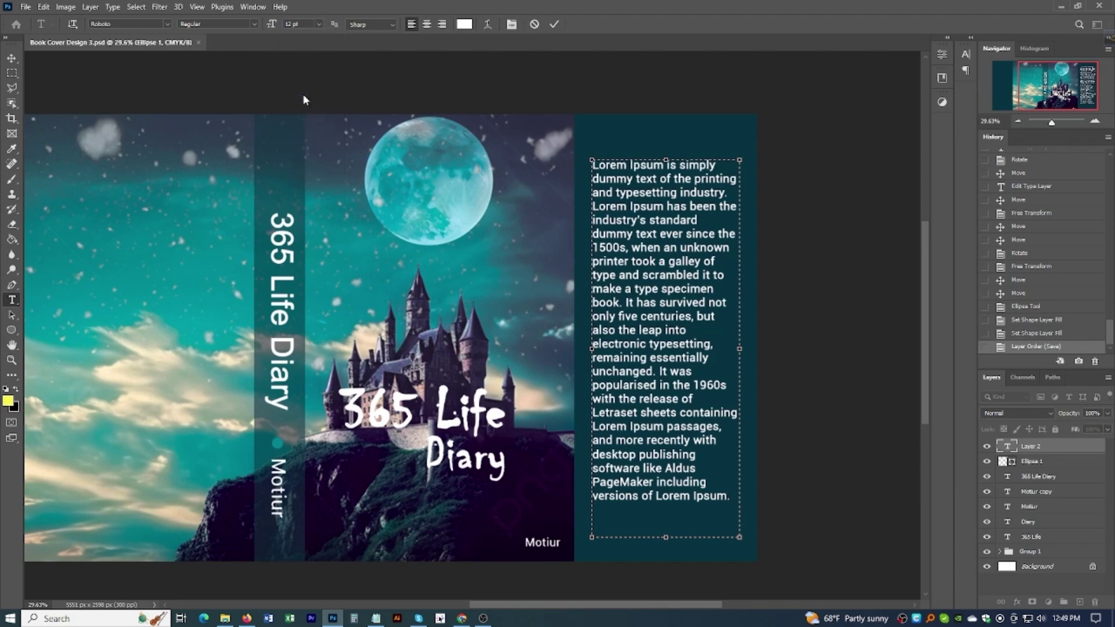
key(ctrl+shift+period)
key(ctrl+shift+period)
key(ctrl+a)
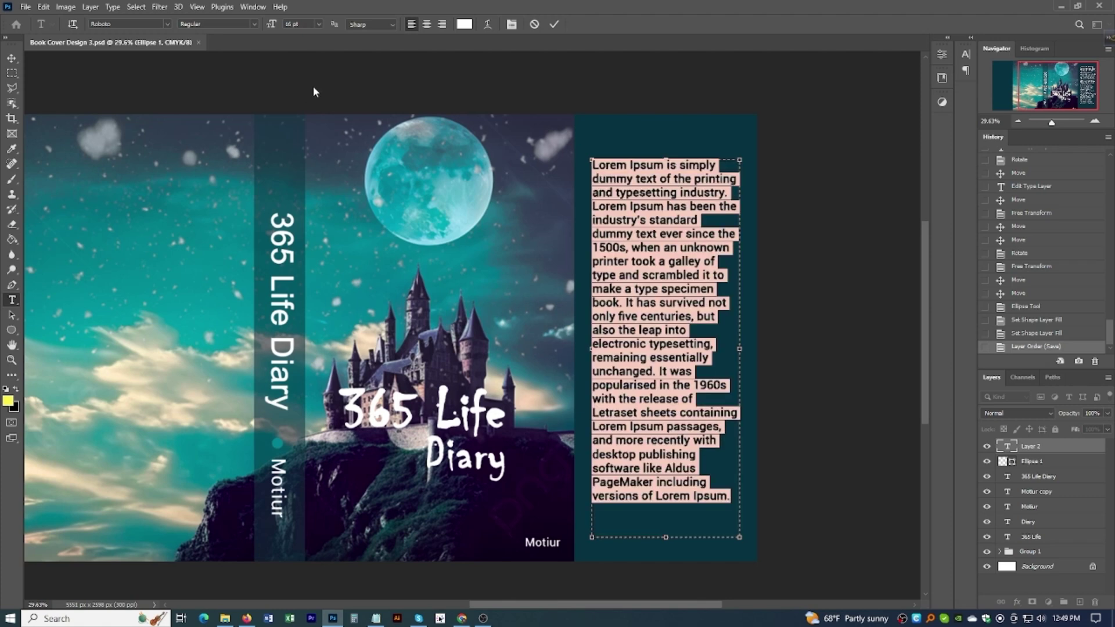
click(318, 24)
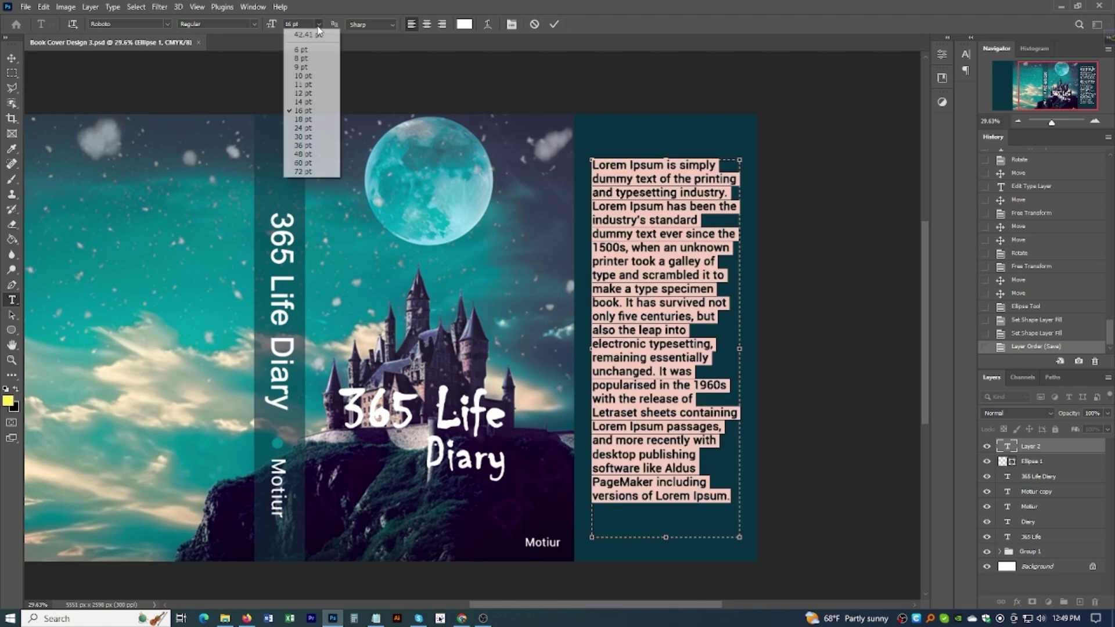
click(302, 94)
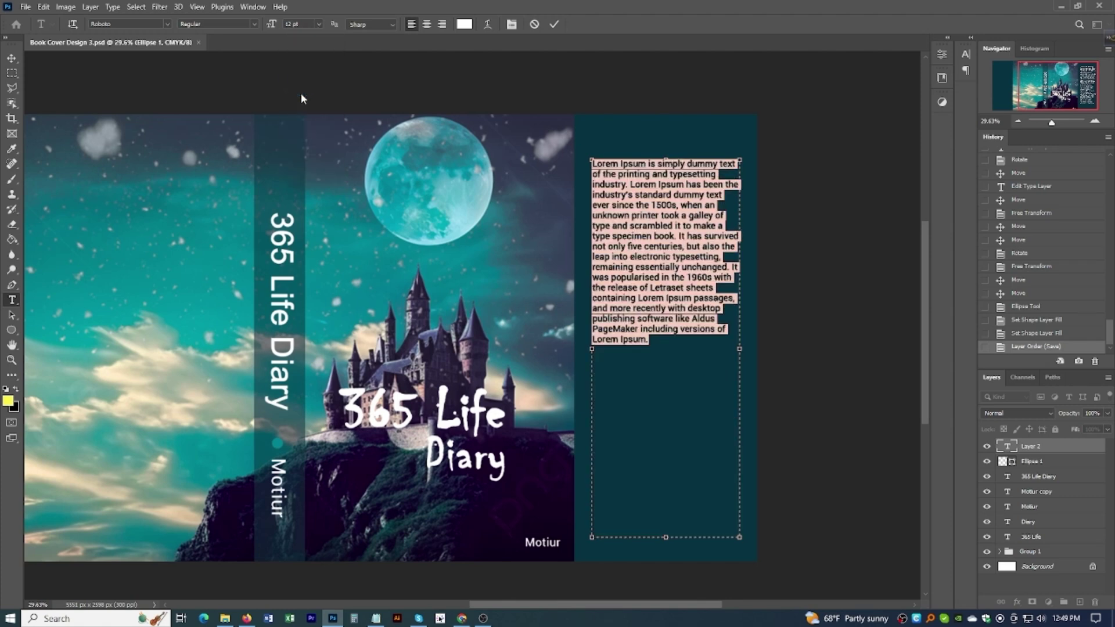
click(462, 618)
Step: Copy the two paragraphs under 'Where does it come from?' on lipsum.com and return to Photoshop
scroll(525, 532, down, 5)
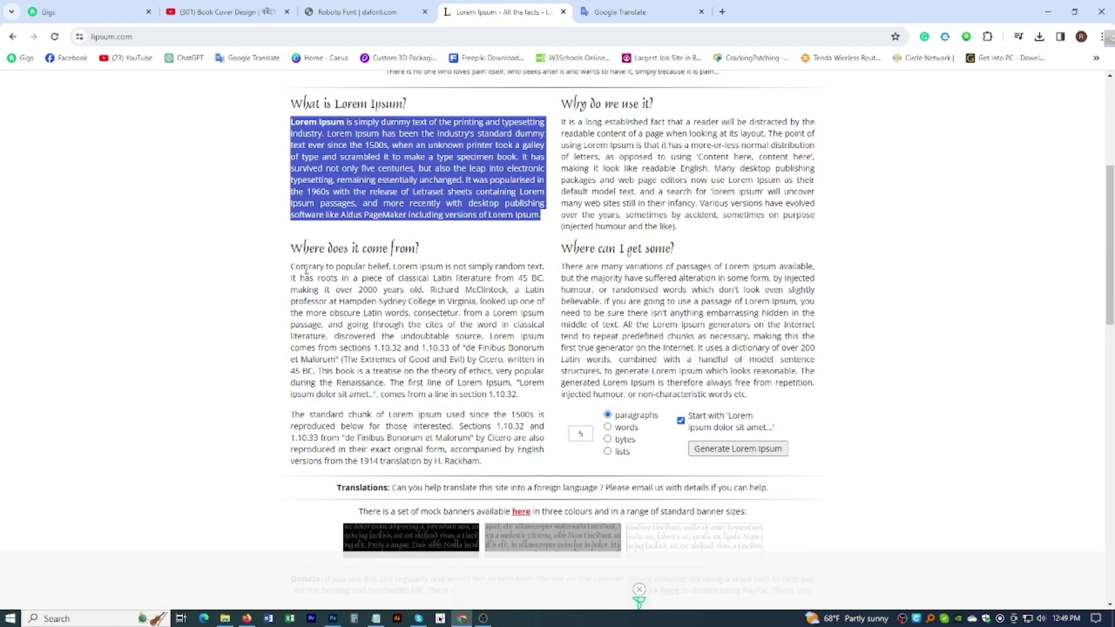
drag(292, 267, 499, 462)
click(333, 618)
Step: Paste the extra Lorem Ipsum text at the end of the back-cover paragraph
click(651, 346)
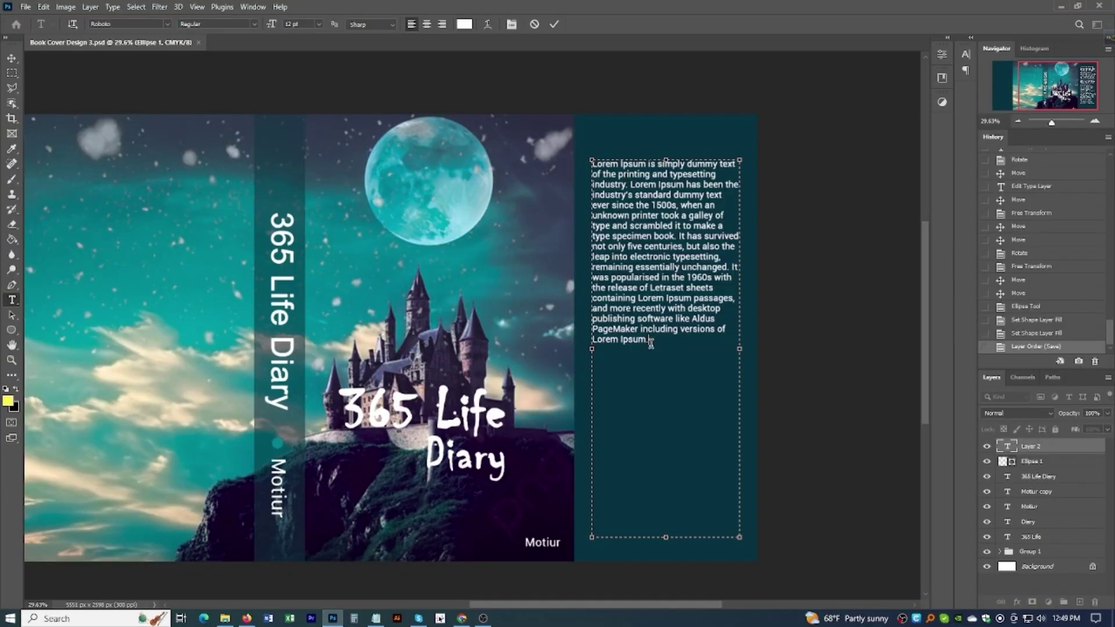
key(ctrl+v)
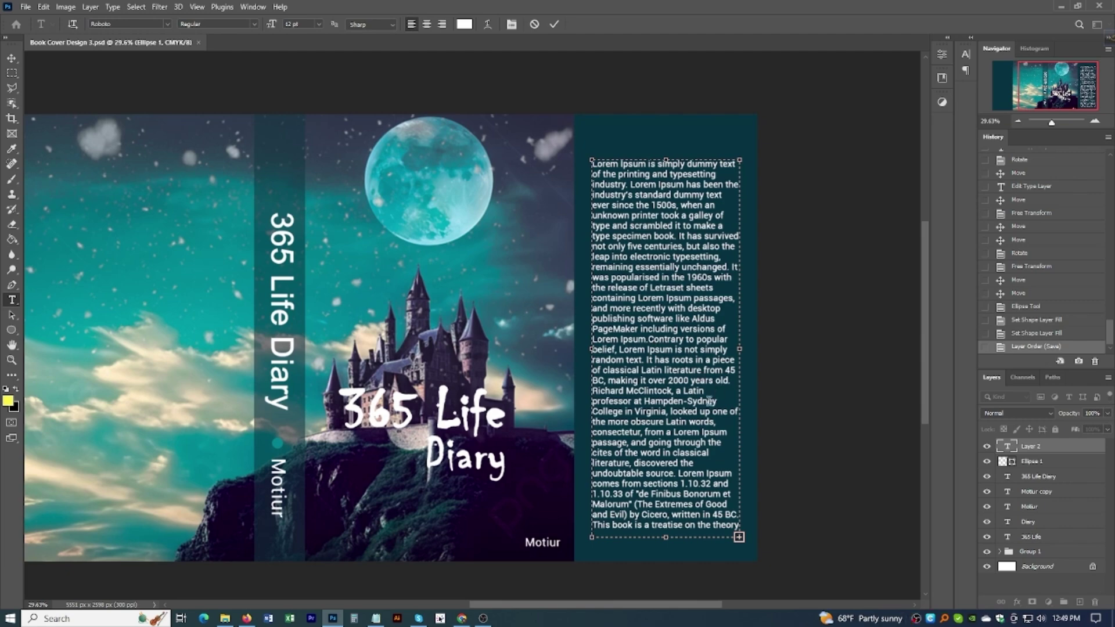
click(14, 62)
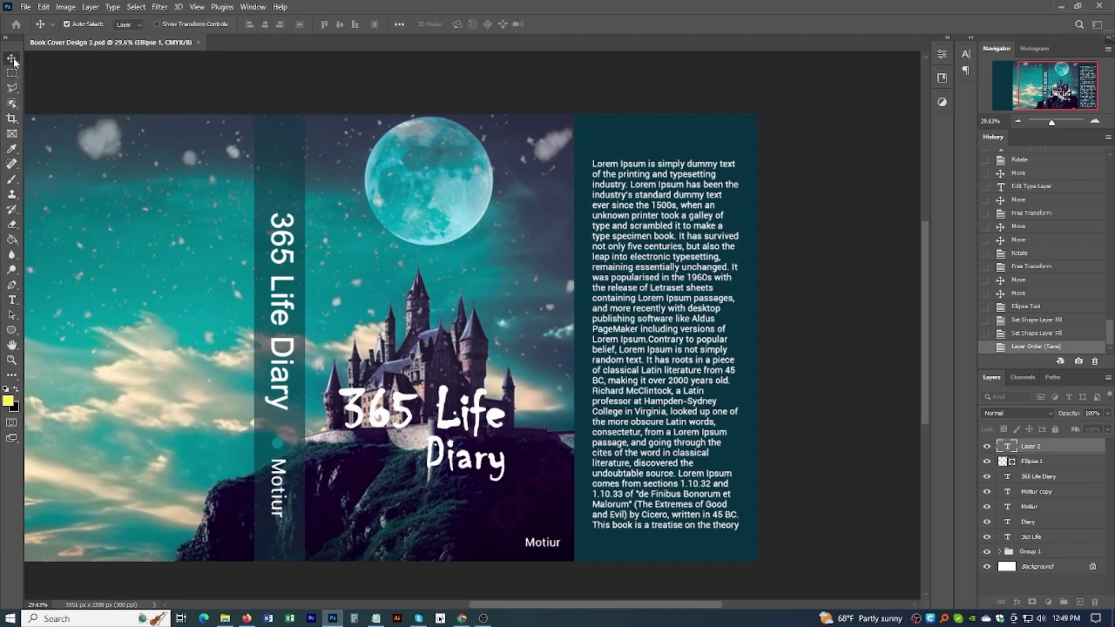
scroll(691, 264, down, 3)
scroll(687, 262, up, 3)
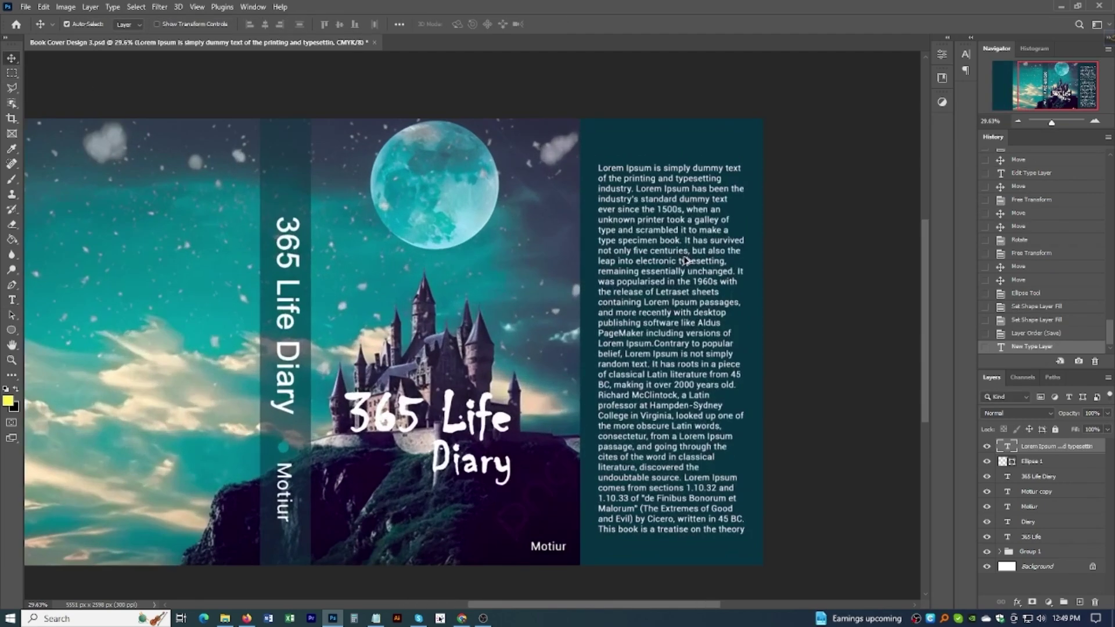
Step: Make the whole back-cover paragraph light grey at a smaller font size
double_click(683, 266)
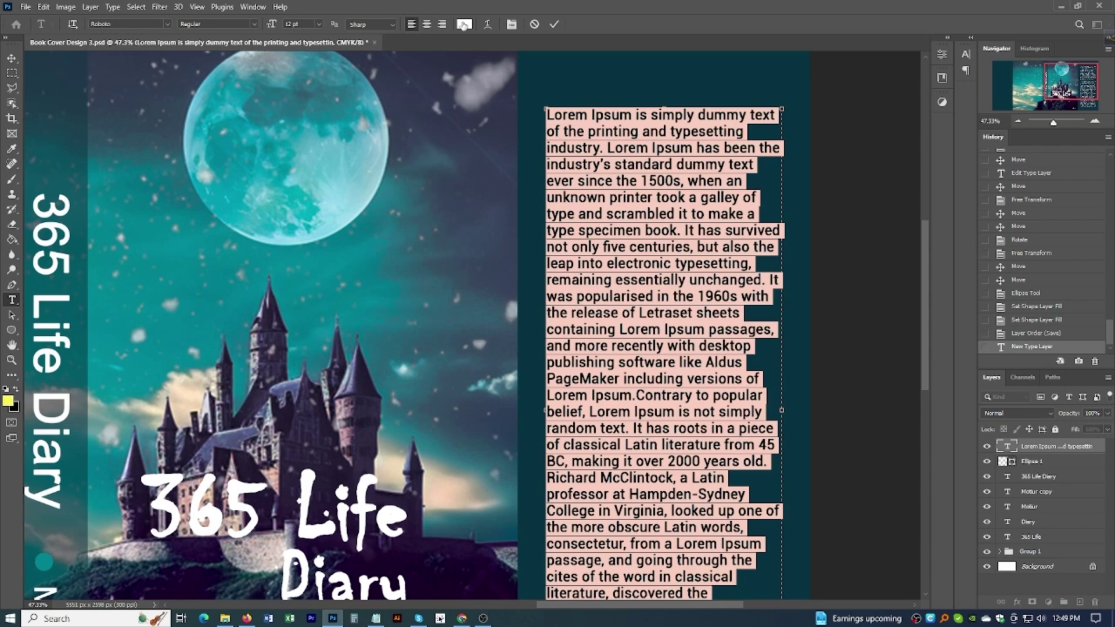
click(463, 25)
drag(497, 173, 474, 180)
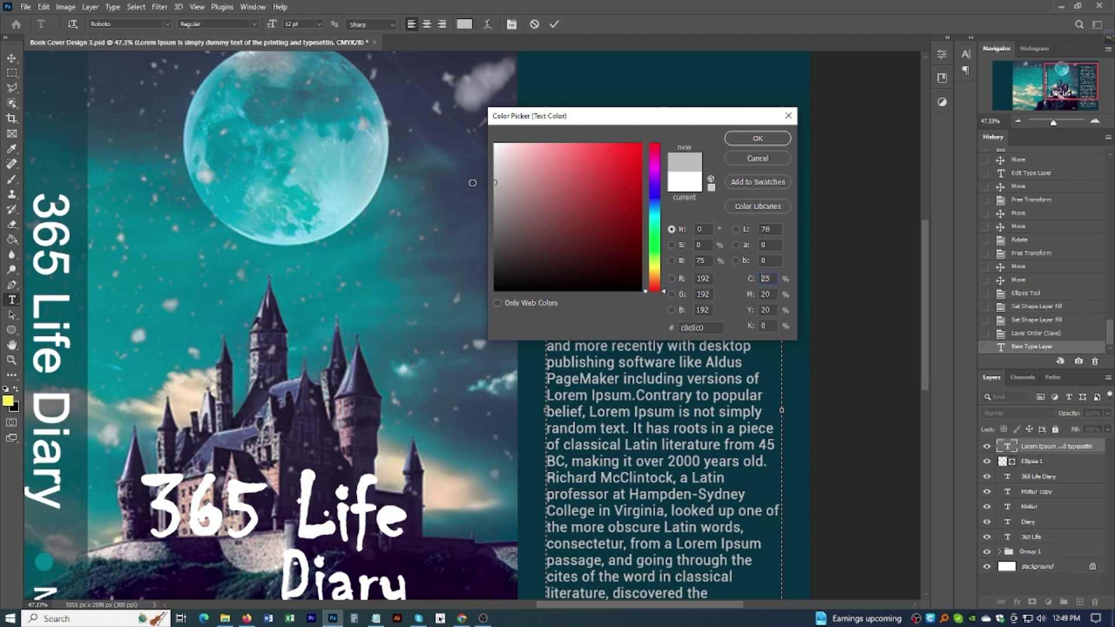
click(757, 138)
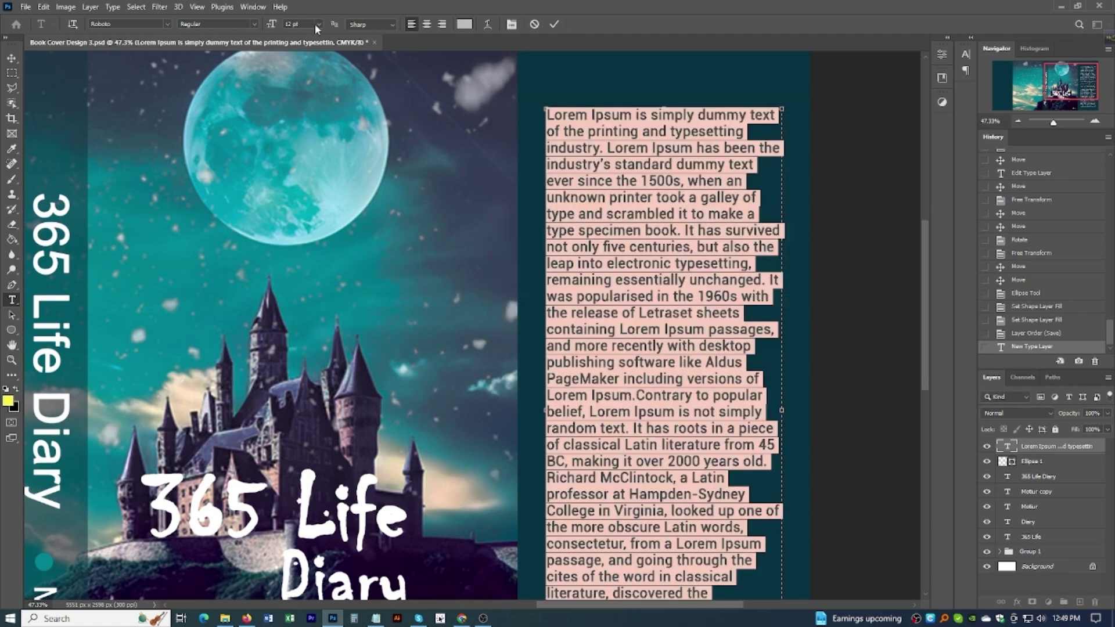
click(318, 23)
click(304, 92)
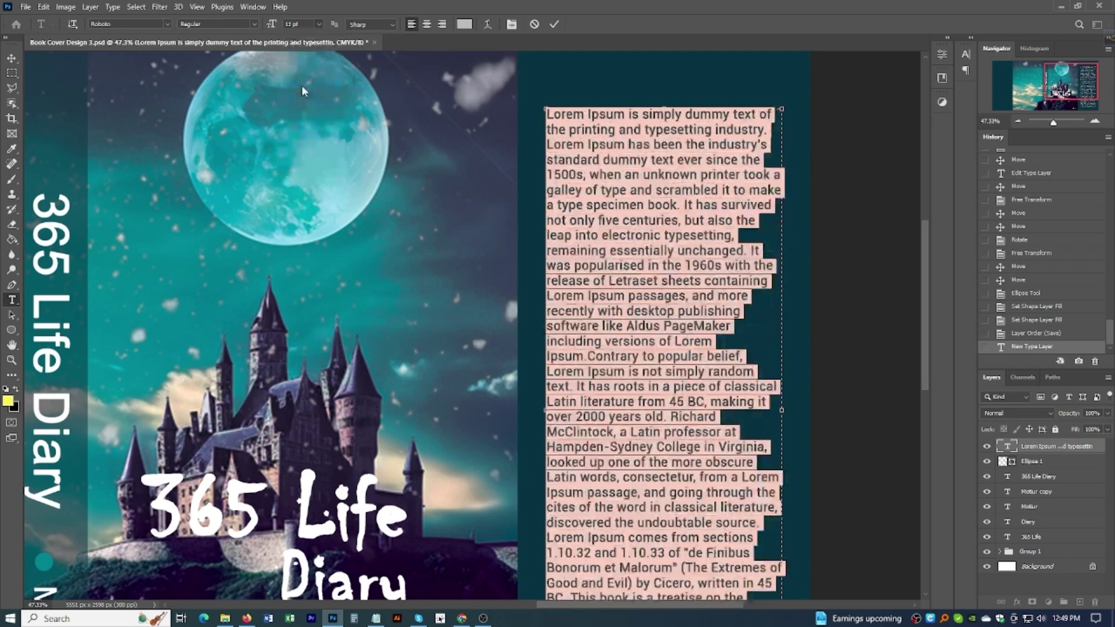
Step: Remove the empty line before the final paragraph and commit the text
scroll(742, 319, down, 2)
scroll(742, 318, down, 3)
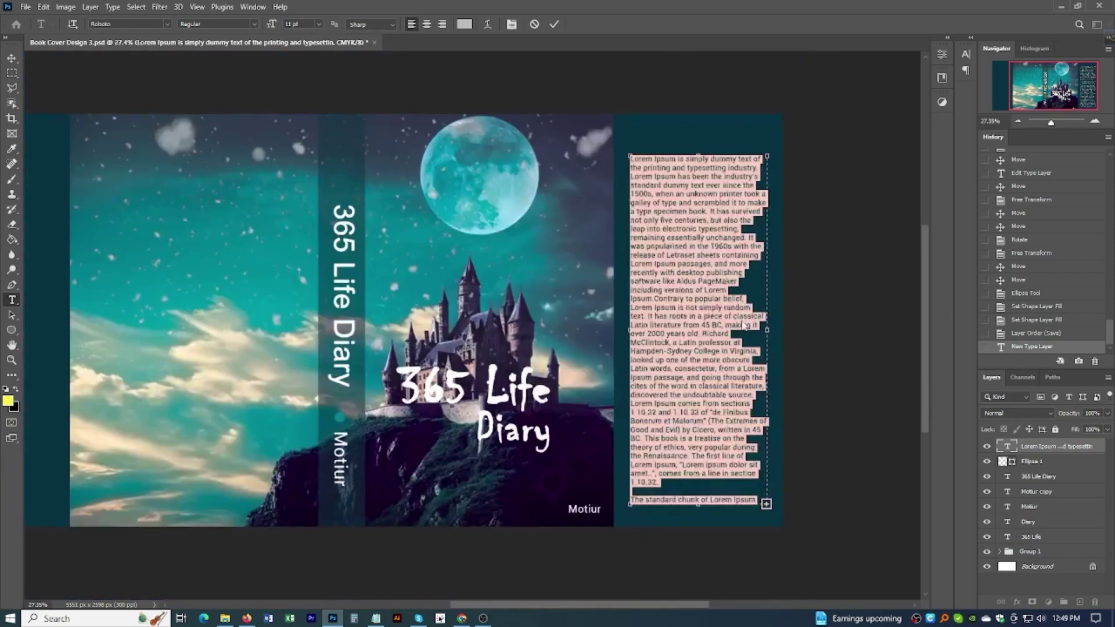
click(665, 501)
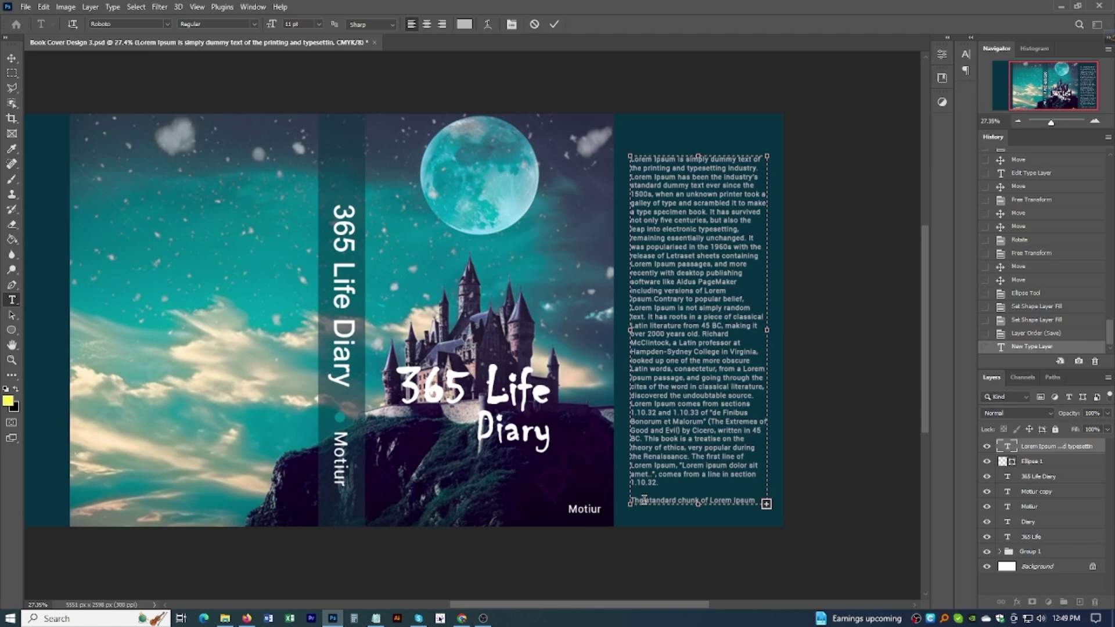
key(BackSpace)
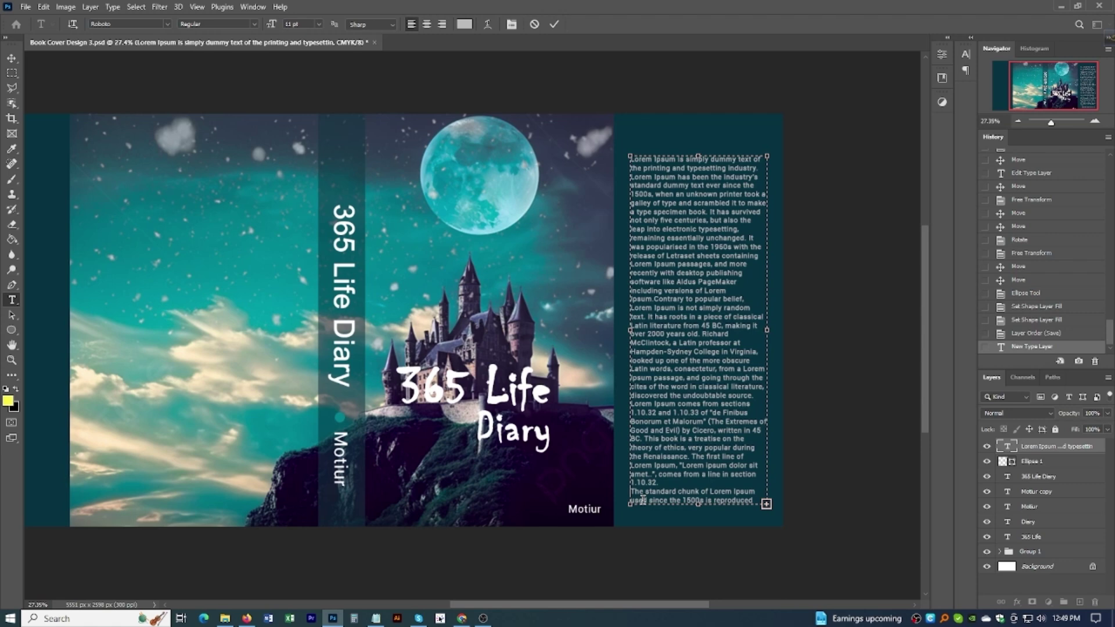
key(BackSpace)
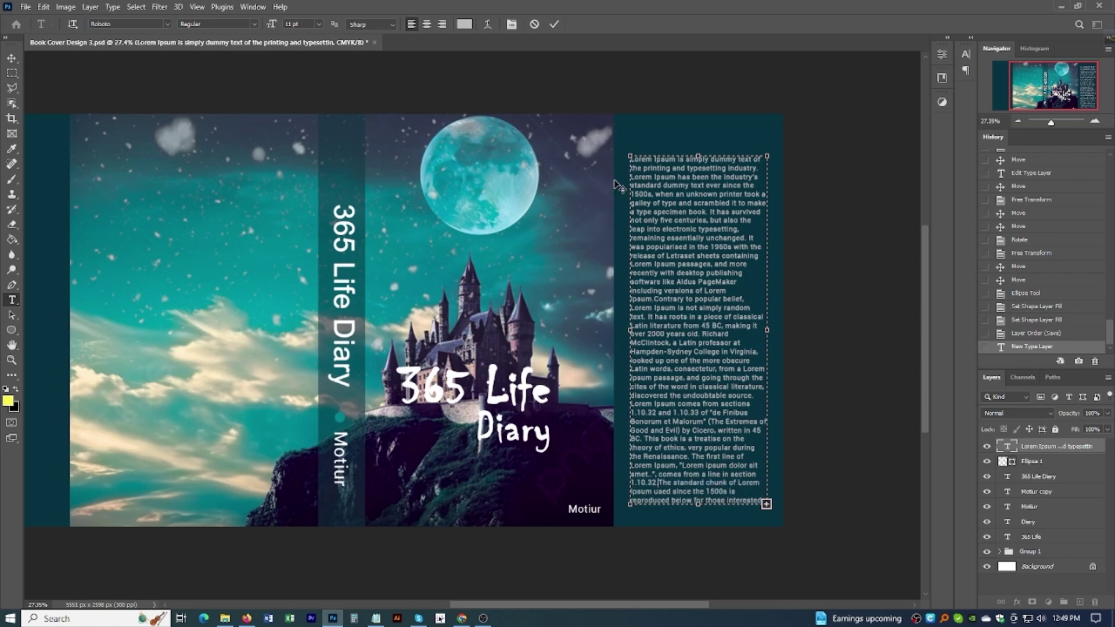
click(12, 58)
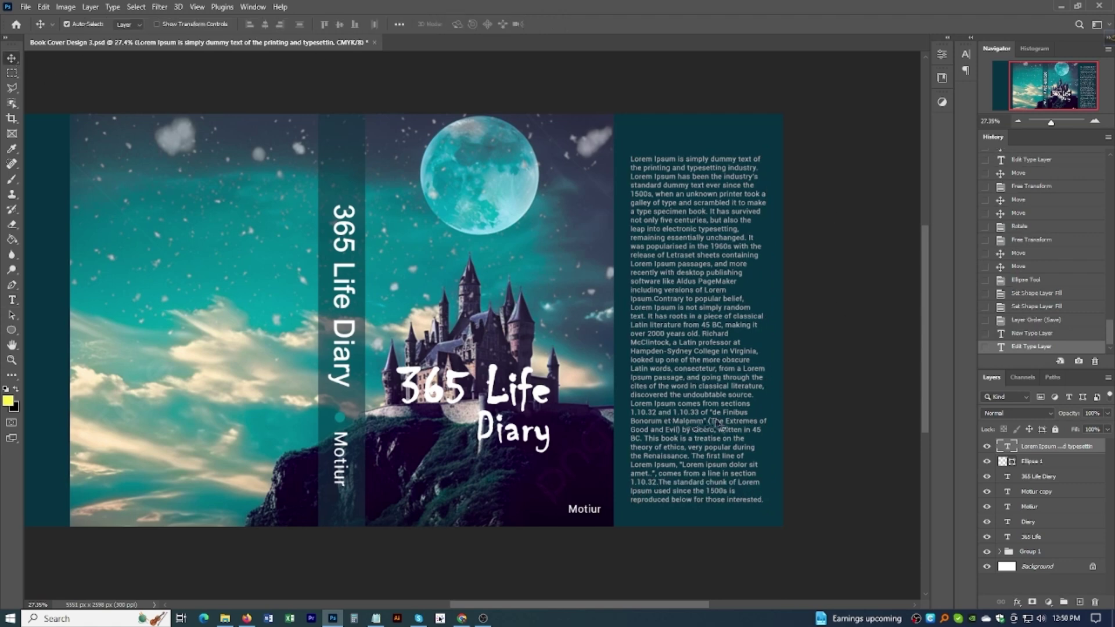
Step: Delete the opening words 'Lorem Ipsum' from the back-cover paragraph
scroll(596, 403, down, 1)
scroll(650, 406, up, 2)
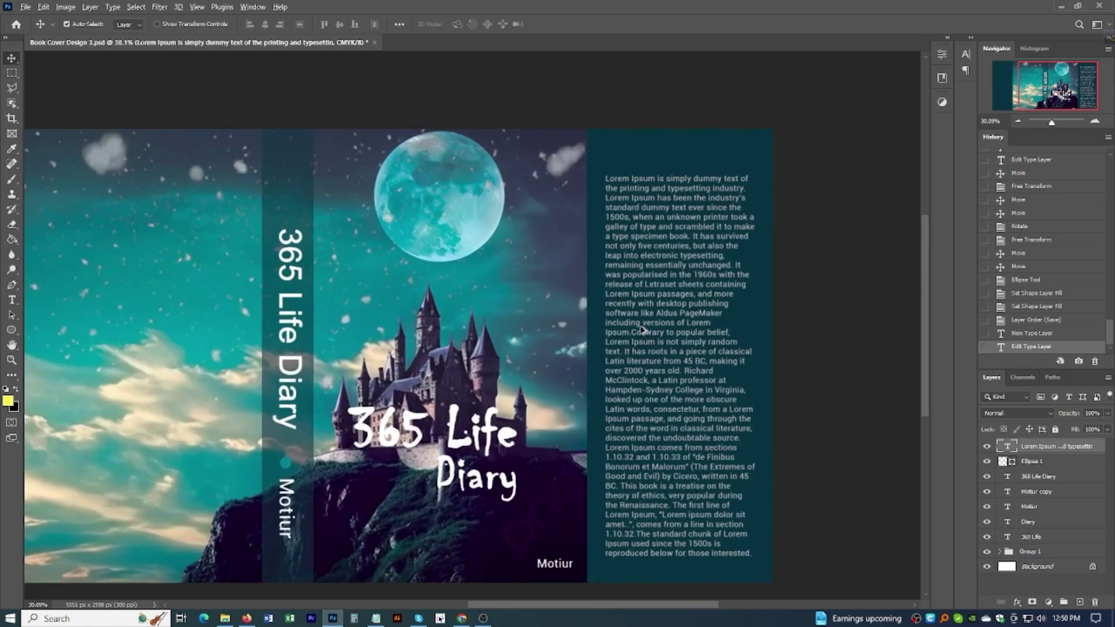
scroll(643, 330, down, 1)
scroll(643, 291, up, 3)
scroll(615, 302, down, 1)
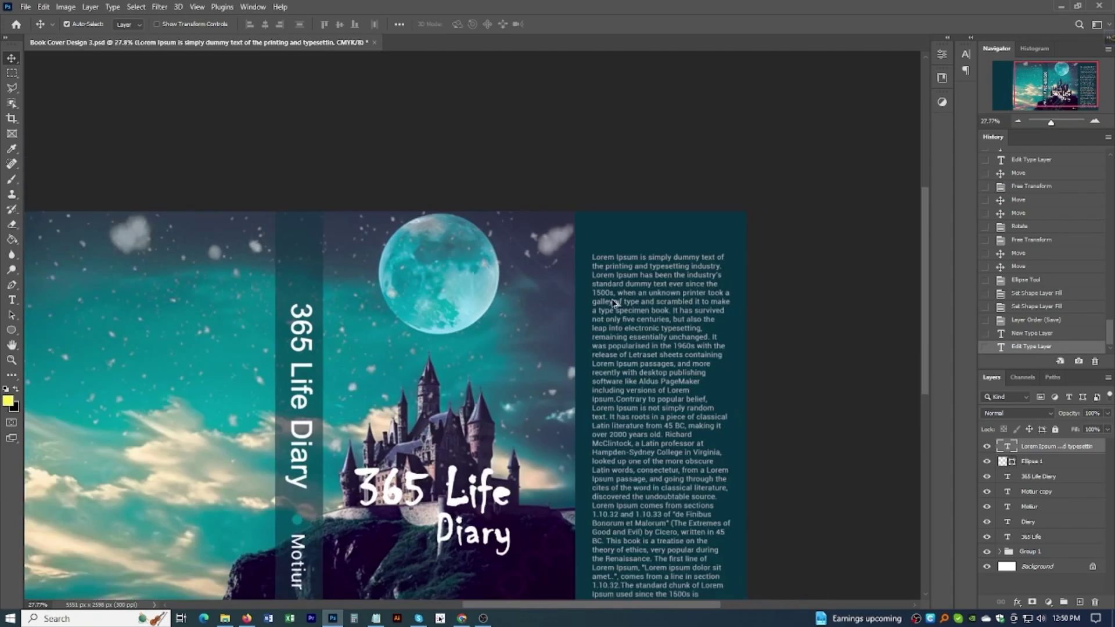
scroll(614, 301, down, 2)
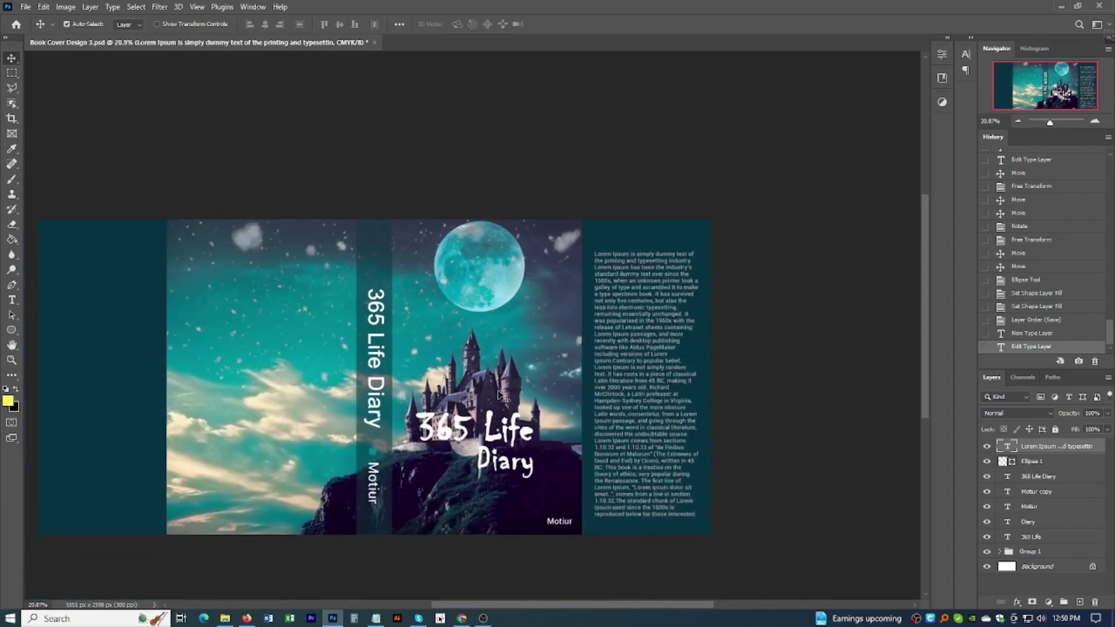
double_click(613, 258)
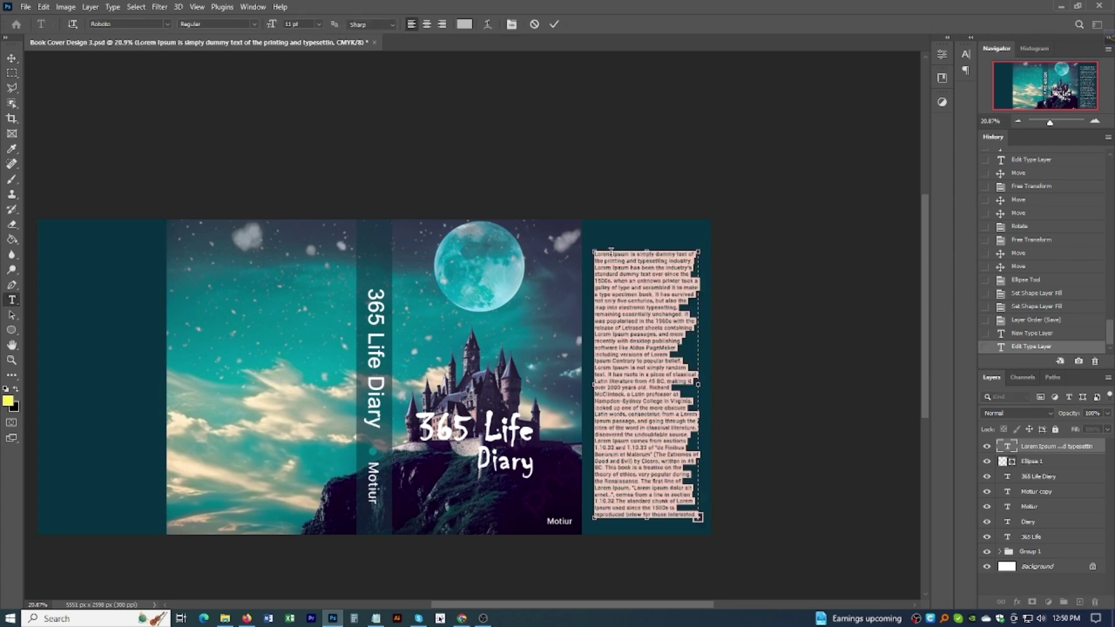
click(633, 256)
drag(630, 254, 594, 256)
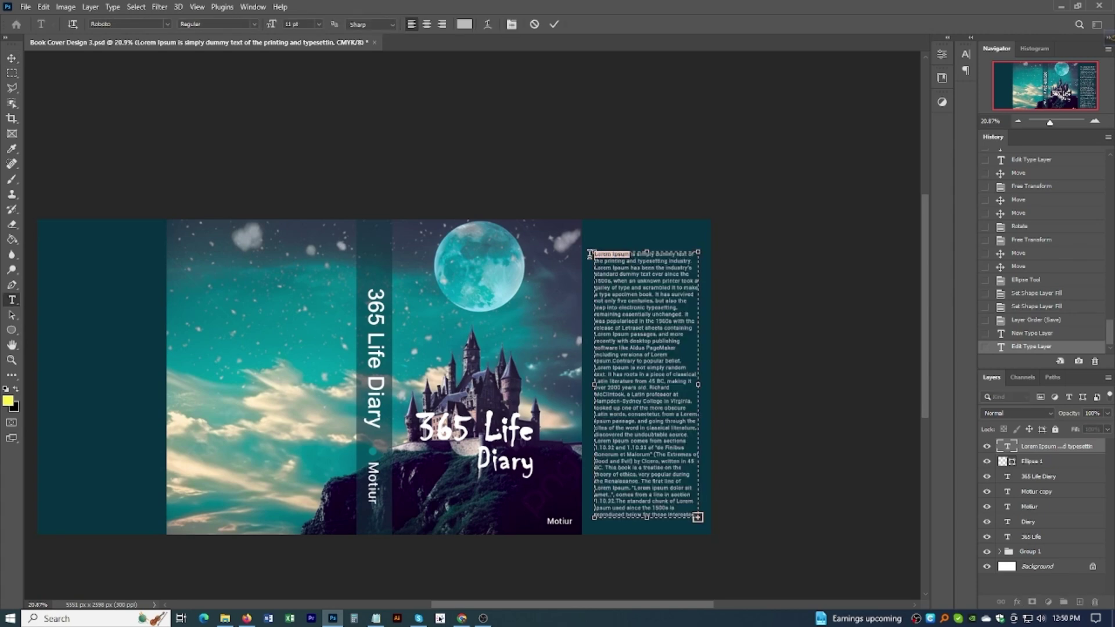
key(BackSpace)
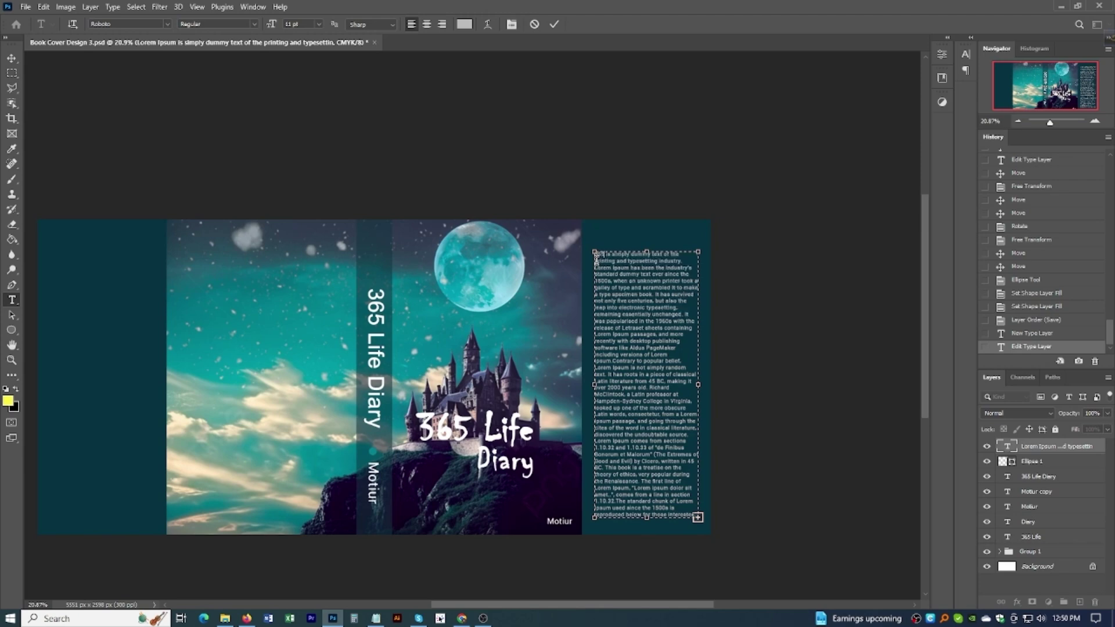
Step: Type '365 Life Diary' at the start of the paragraph in their place
scroll(598, 262, up, 1)
text(365 Life Diary)
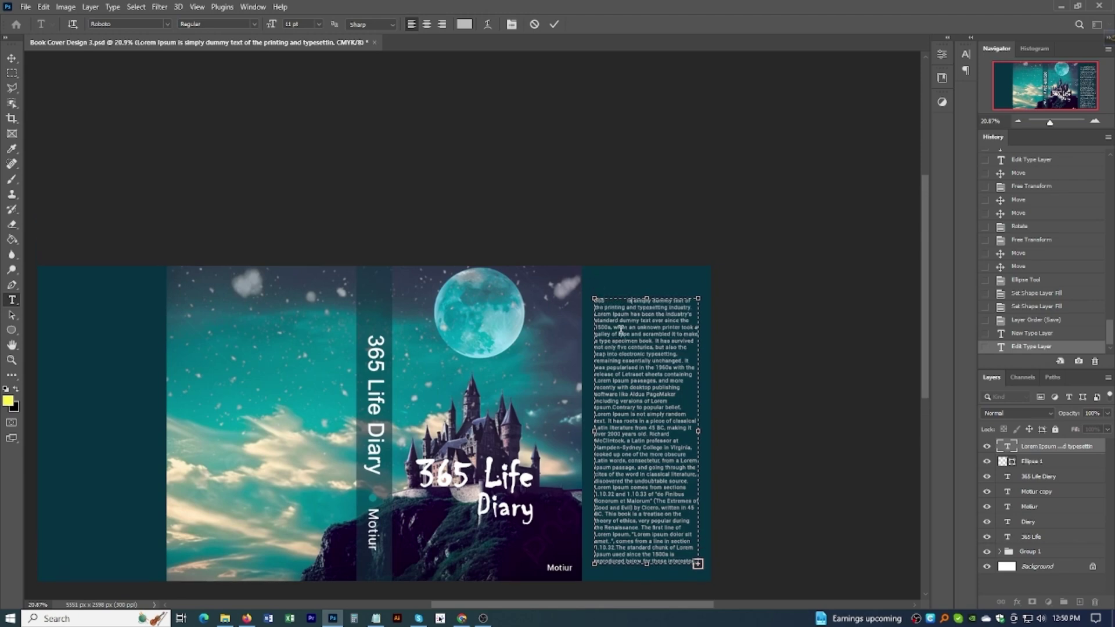
key(ctrl+z)
scroll(617, 314, up, 3)
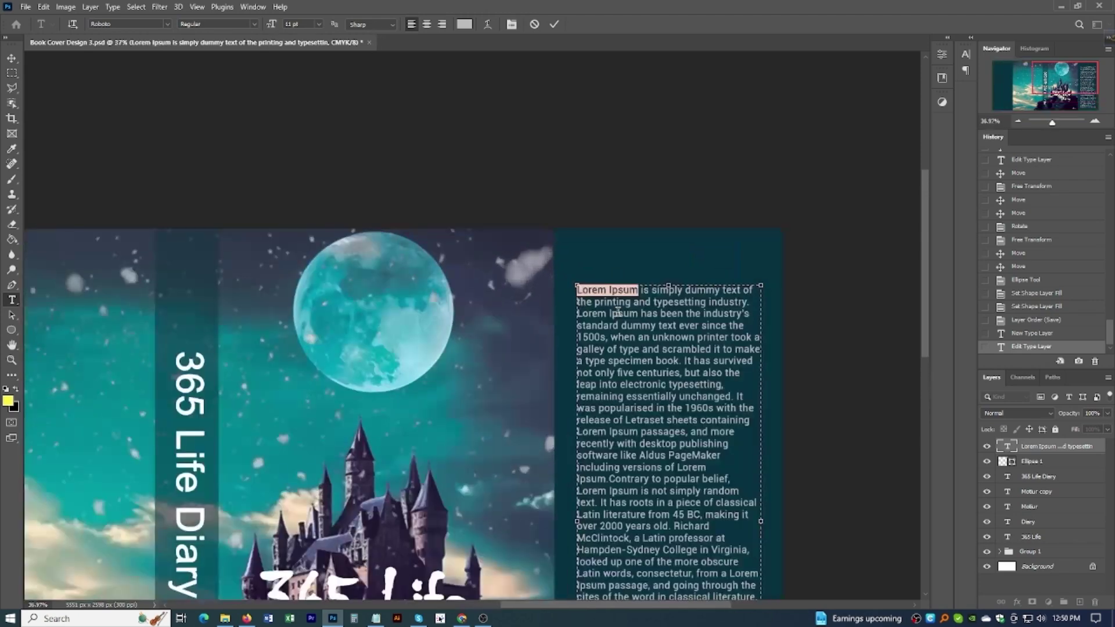
text(65)
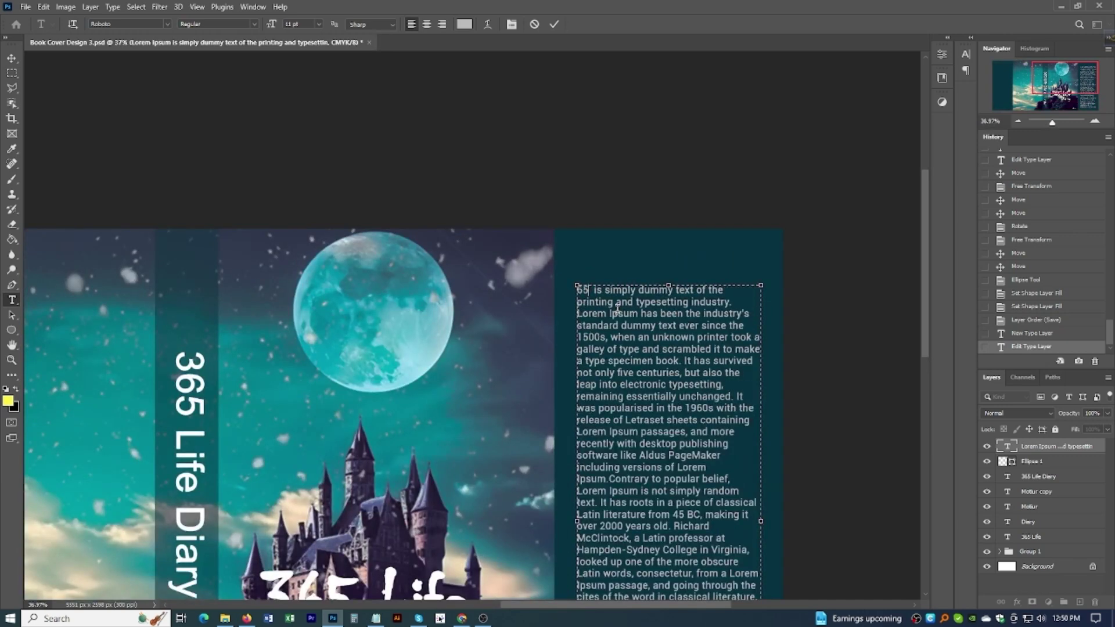
text( 3)
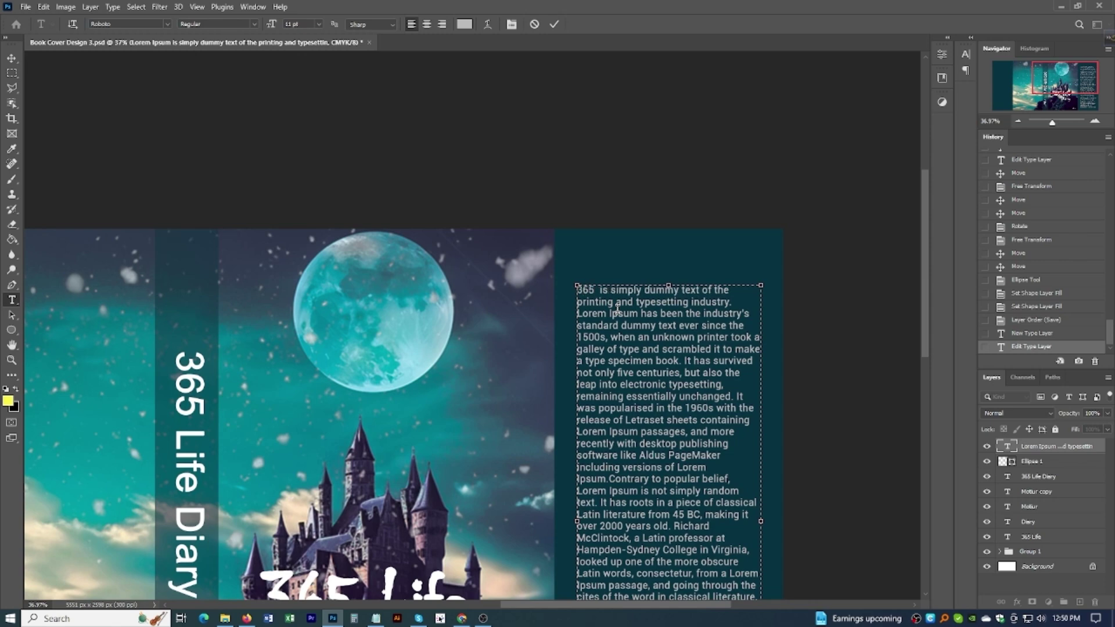
key(Delete)
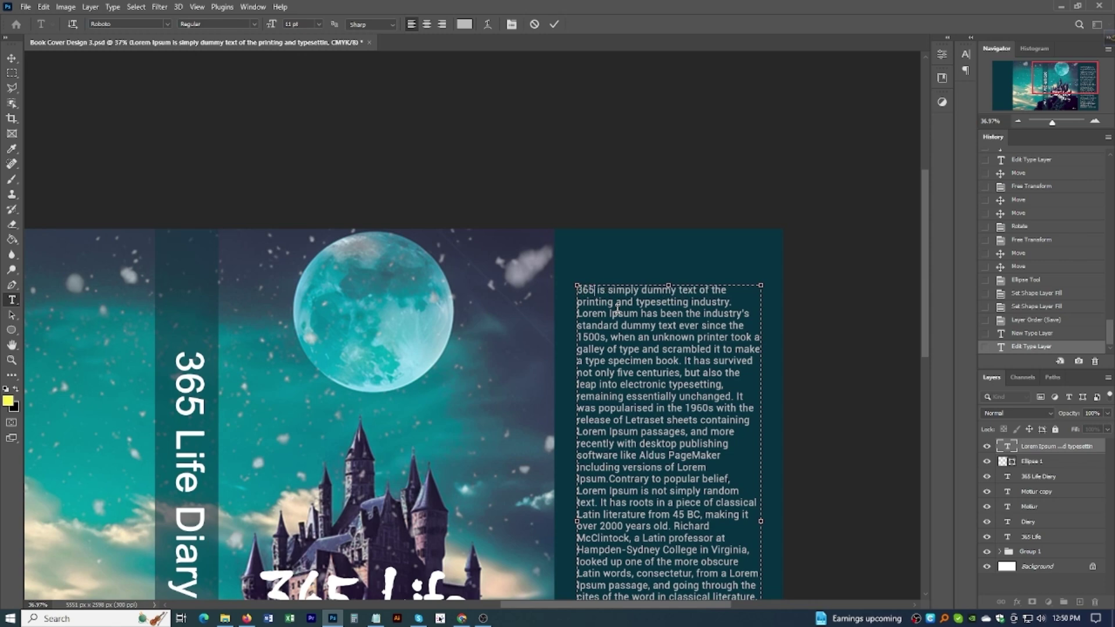
text(Days)
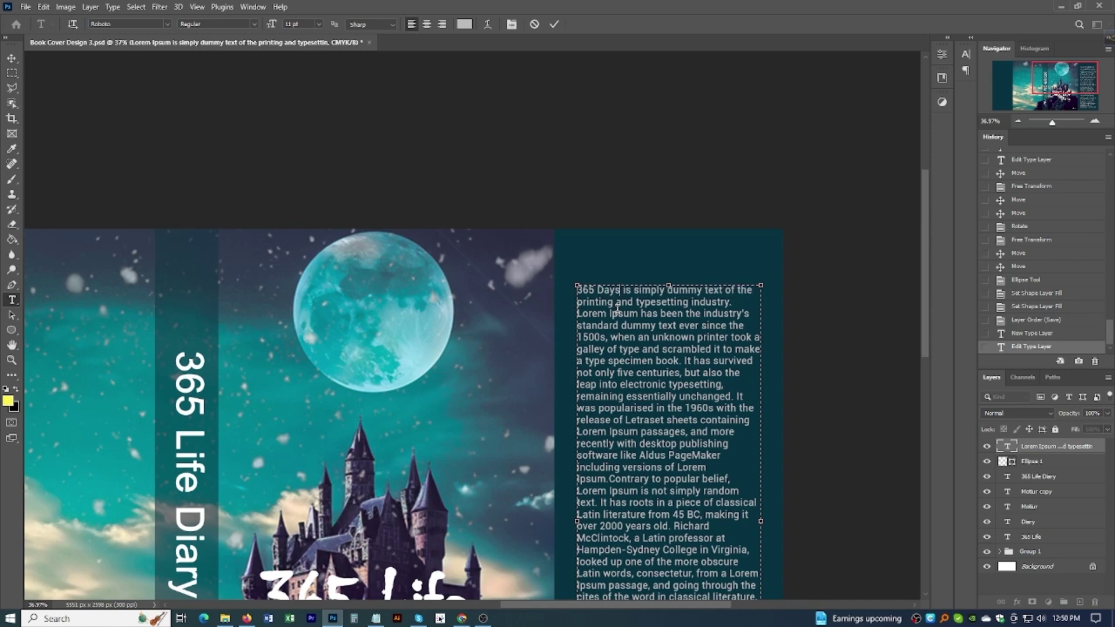
key(BackSpace)
key(BackSpace)
key(BackSpace)
key(BackSpace)
text(Li)
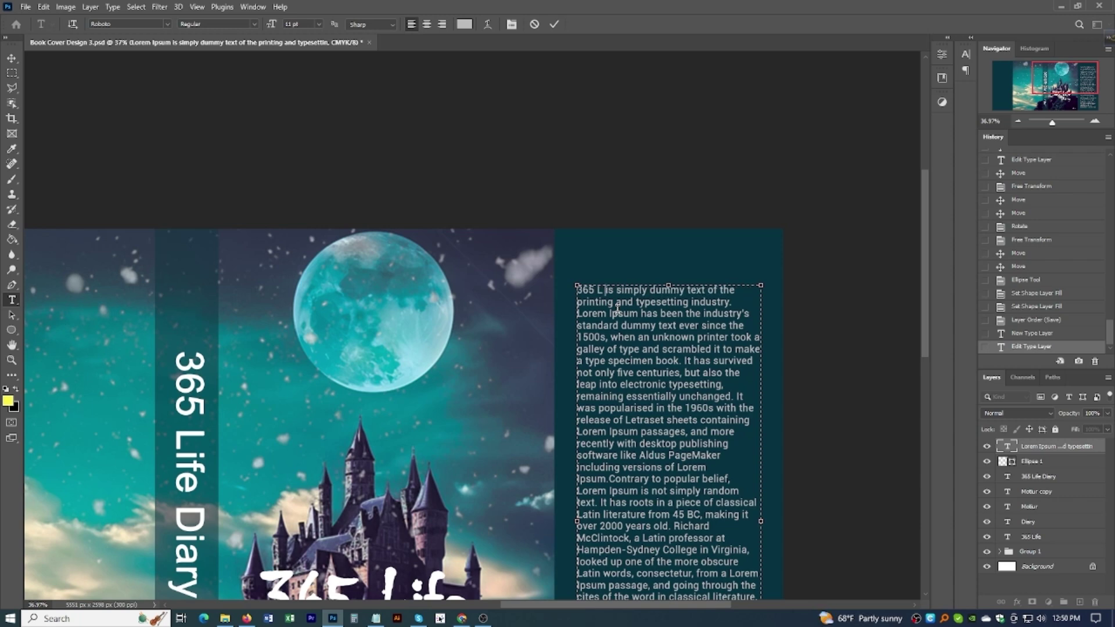
text(fe Dai)
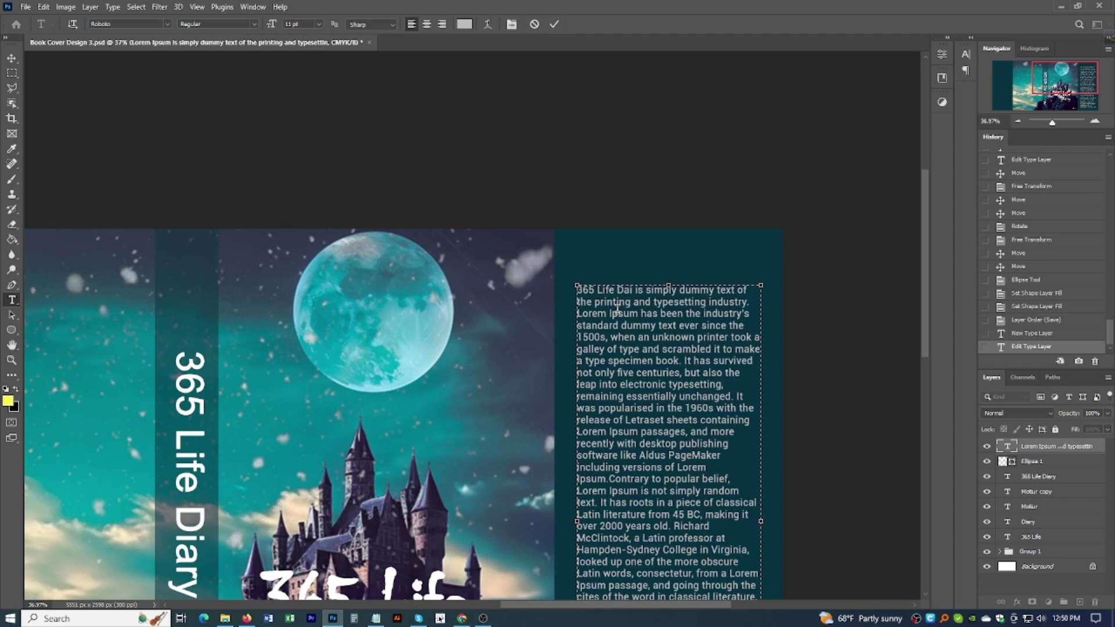
key(BackSpace)
key(BackSpace)
text(iary)
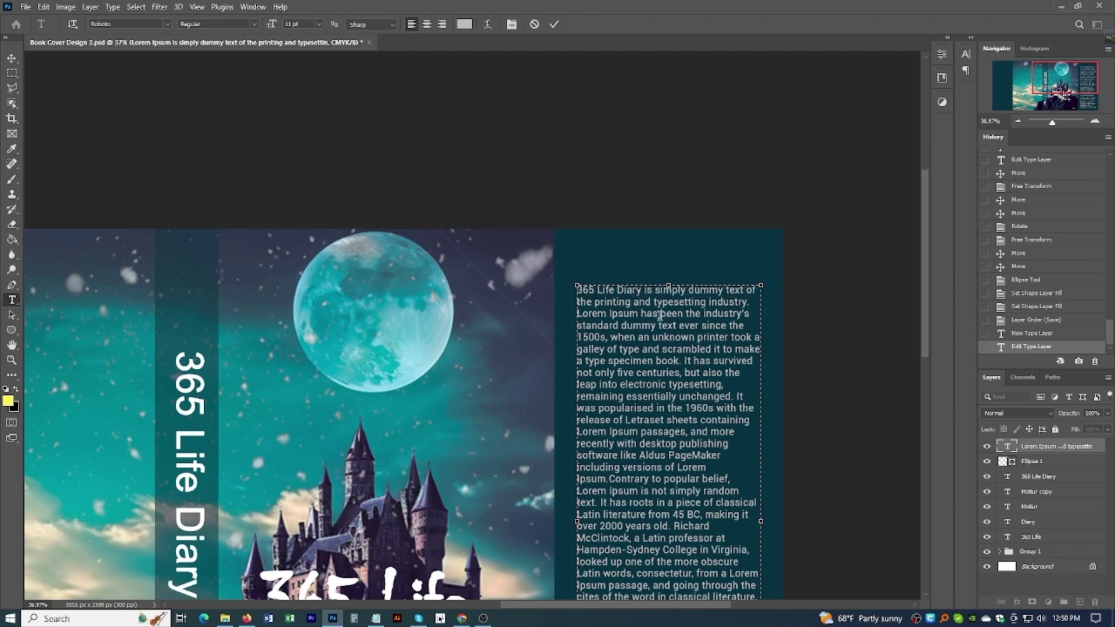
Step: Enlarge the words '365 Life Diary' to 14 pt and commit the text edit
drag(643, 290, 554, 293)
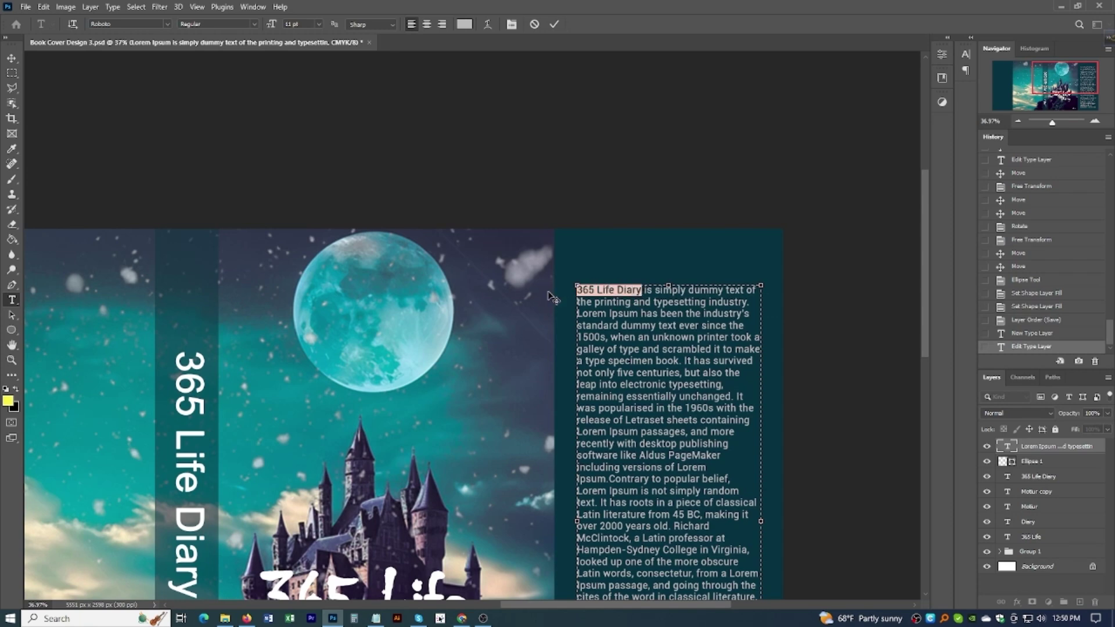
click(319, 24)
click(297, 101)
click(658, 314)
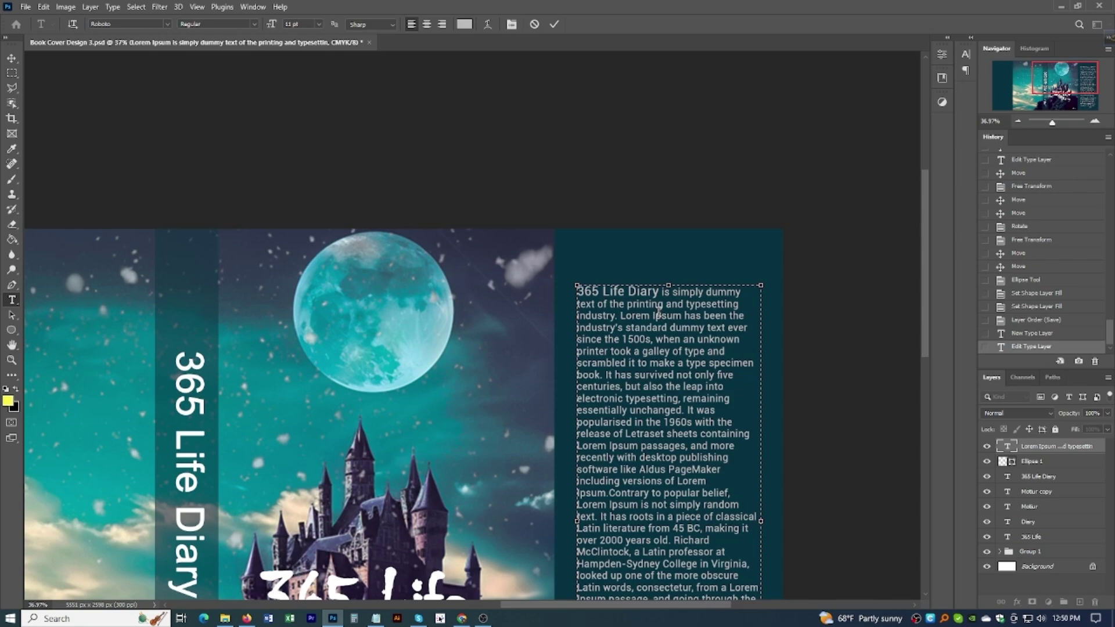
click(12, 58)
Step: Duplicate the body text paragraph onto the left back-cover panel
scroll(664, 377, down, 3)
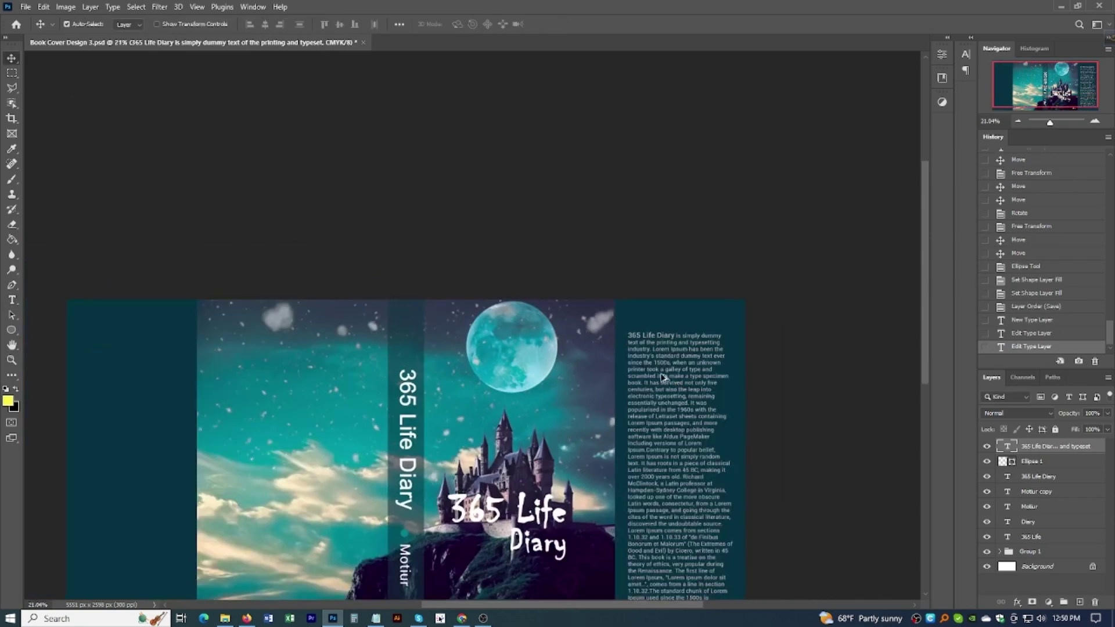
scroll(665, 380, up, 3)
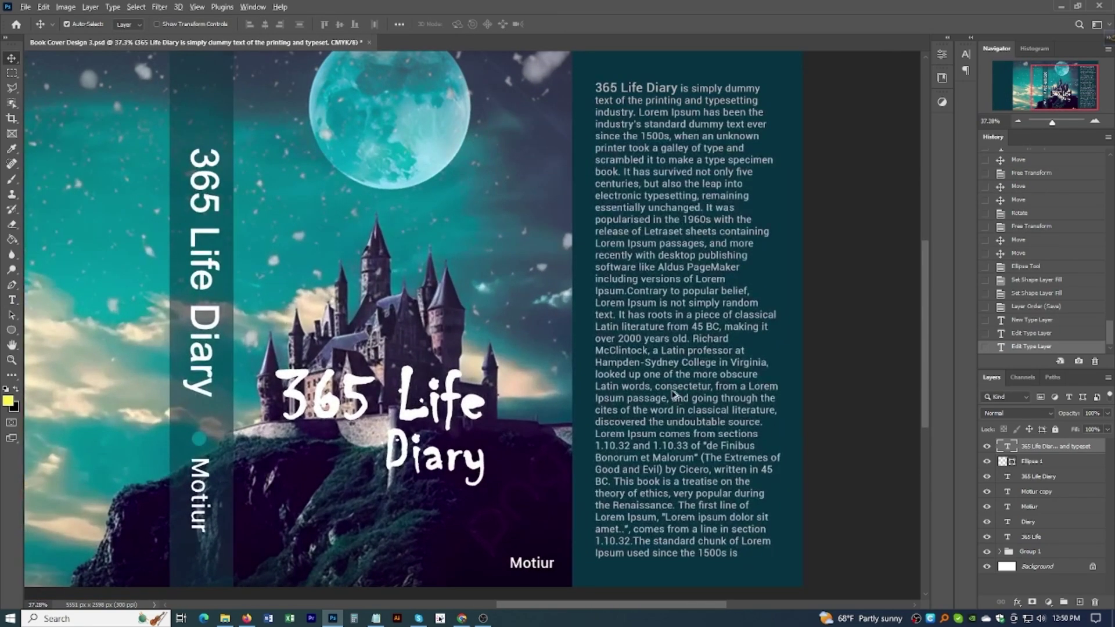
scroll(671, 395, down, 4)
alt+drag(674, 379, 172, 379)
Step: Save the design
scroll(324, 386, up, 2)
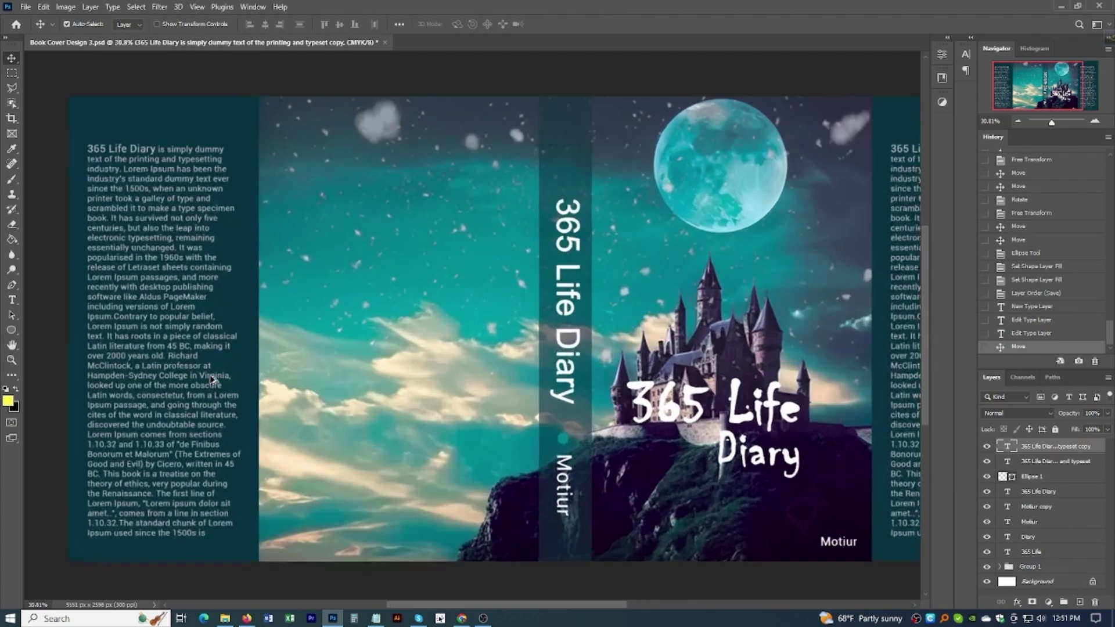
scroll(324, 386, down, 3)
key(ctrl+s)
scroll(667, 385, up, 1)
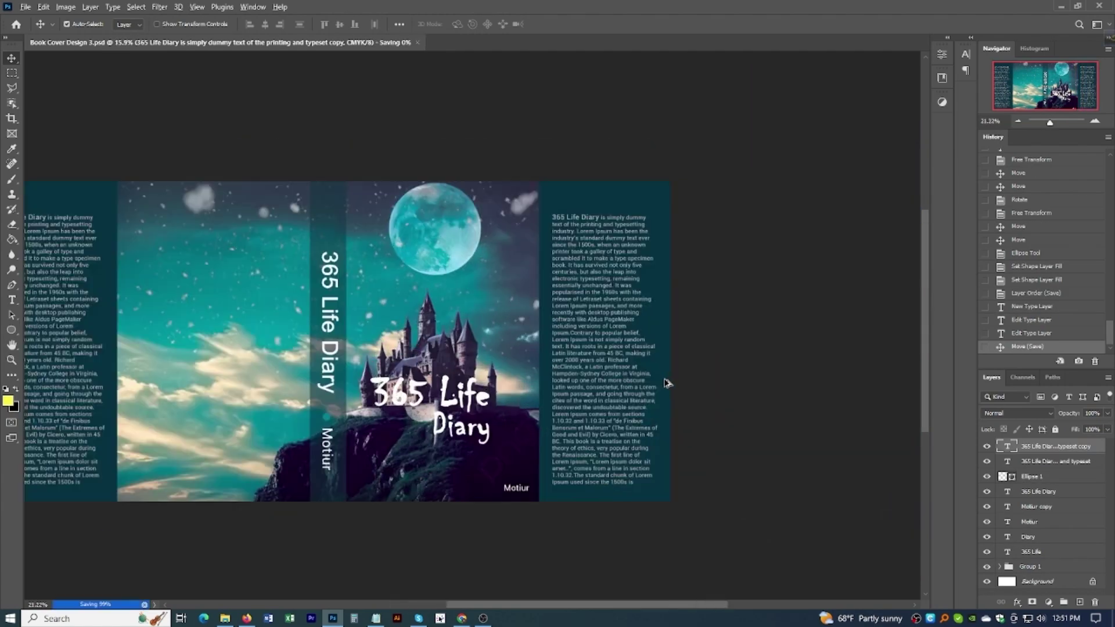
scroll(639, 381, down, 1)
scroll(410, 346, up, 2)
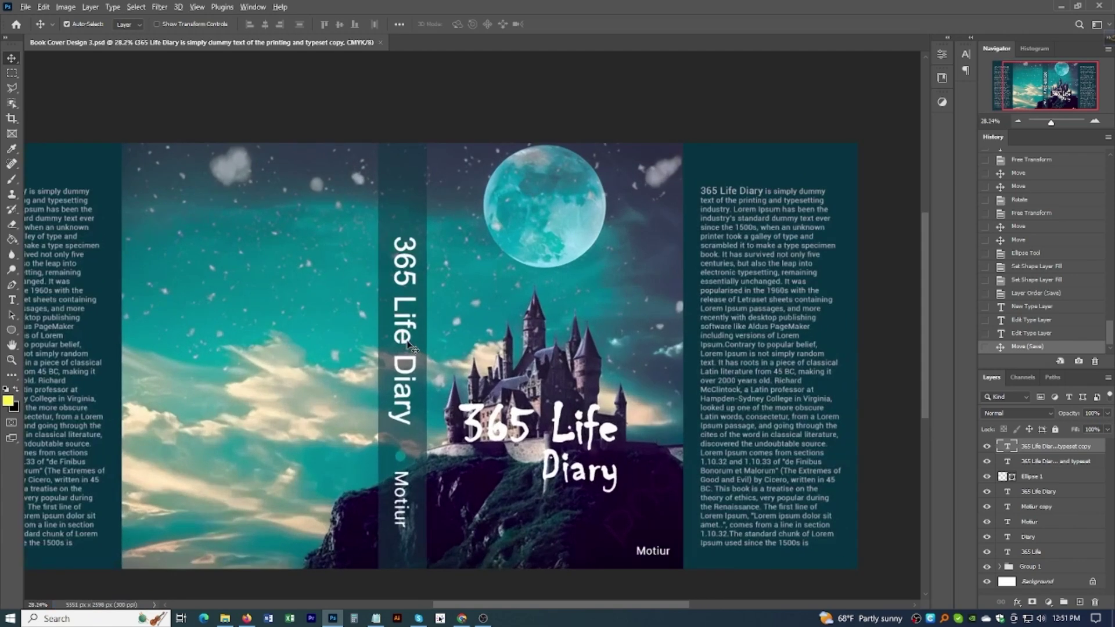
scroll(408, 344, down, 1)
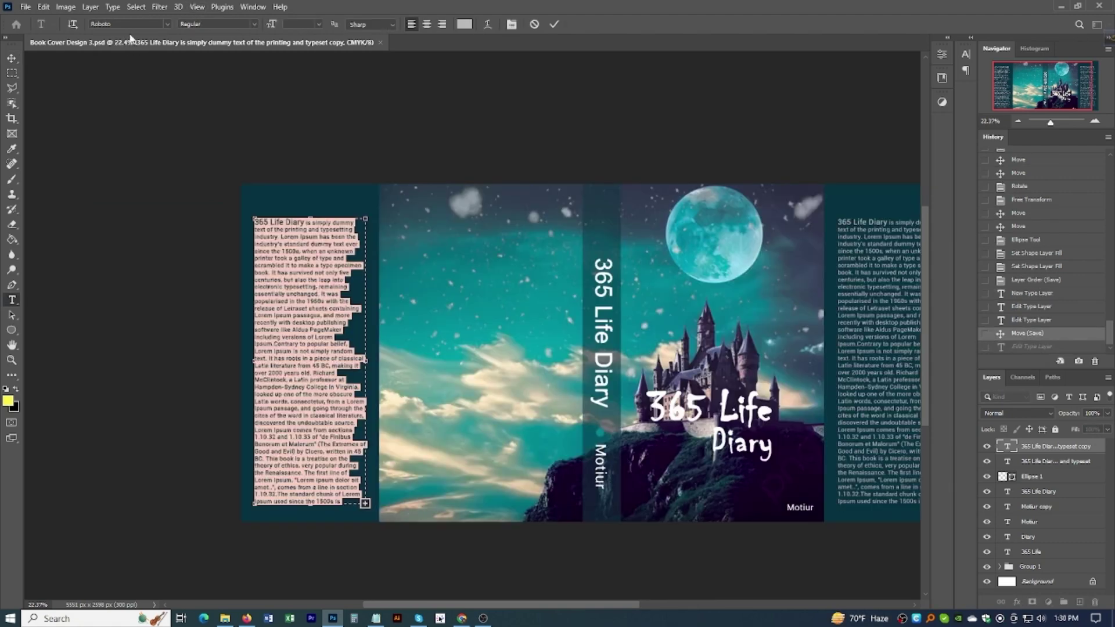
Step: Set the back-cover text block in Book Antiqua instead of Roboto
click(131, 24)
text(boo)
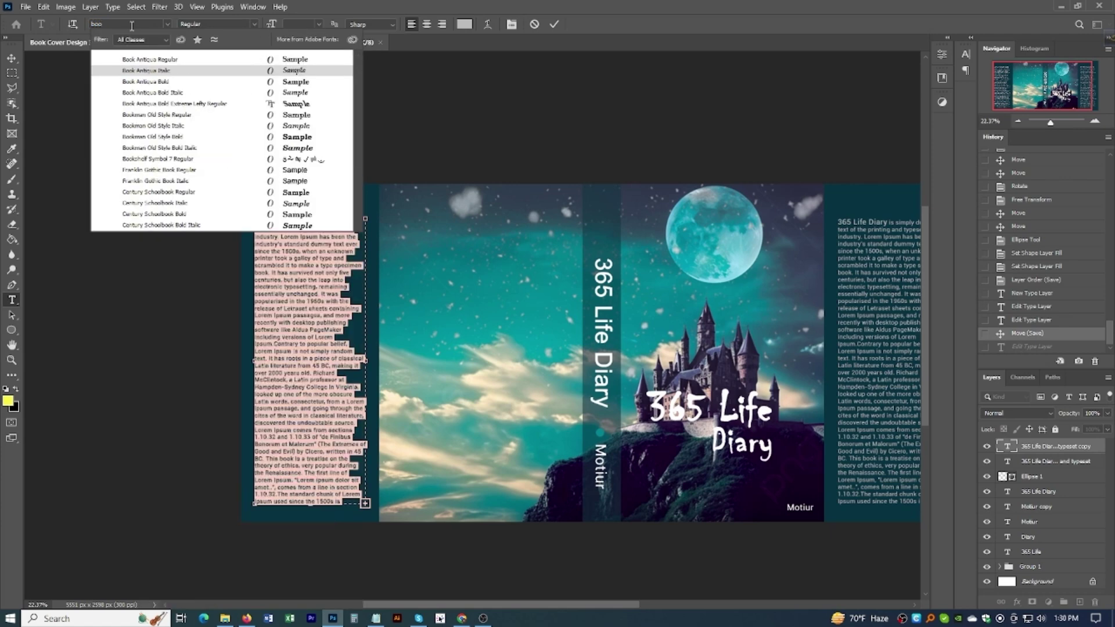
click(150, 59)
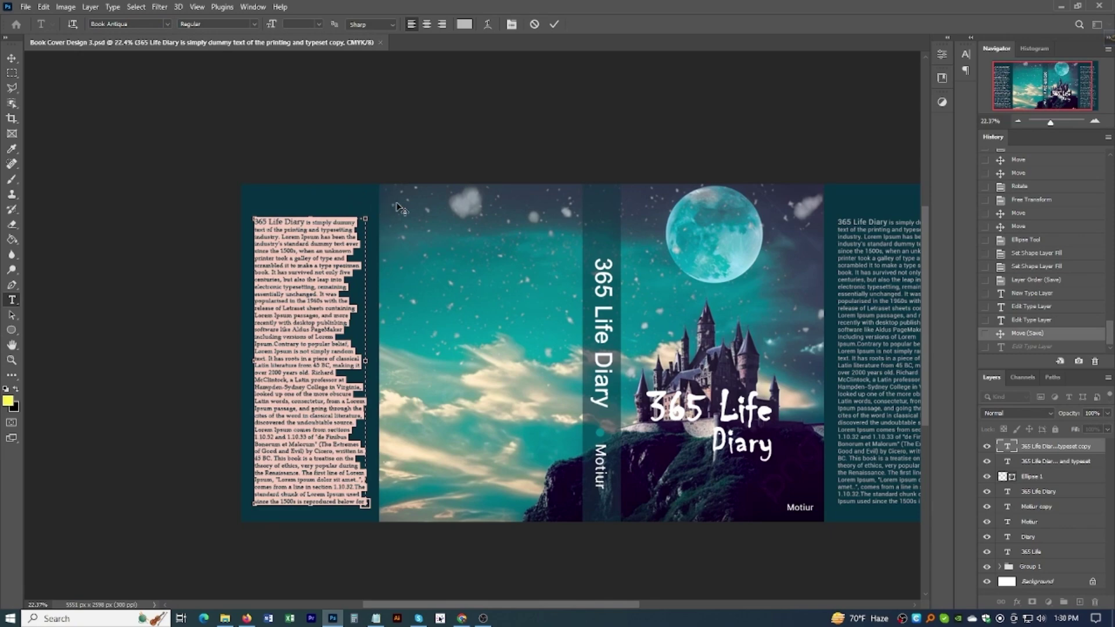
click(11, 58)
Step: Set the front-side Lorem Ipsum paragraph in Book Antiqua as well
scroll(291, 221, up, 5)
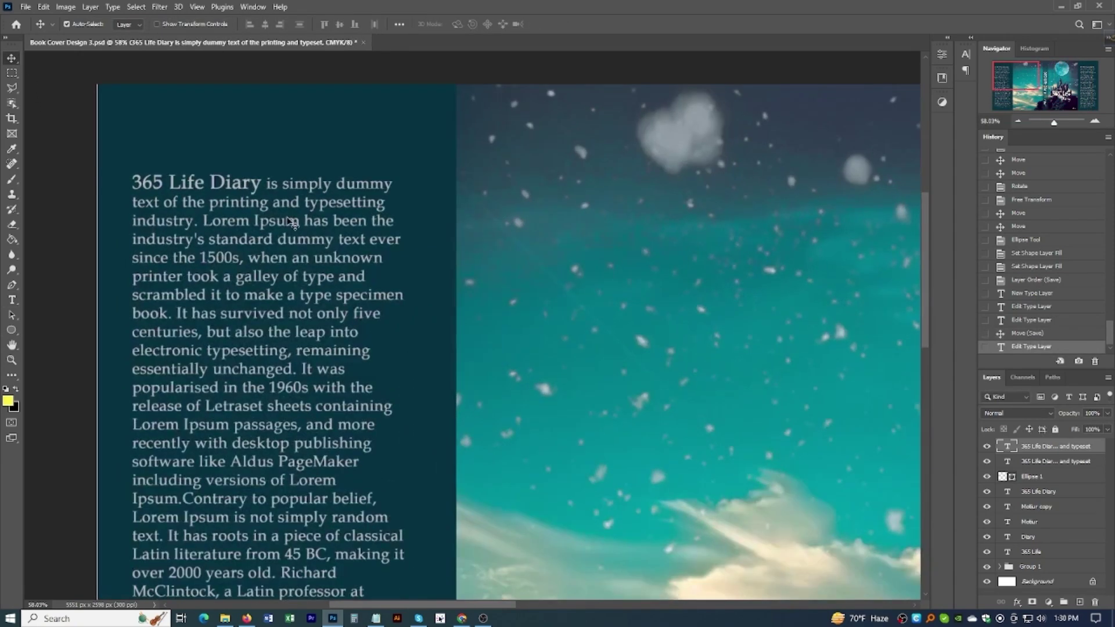
scroll(291, 221, down, 4)
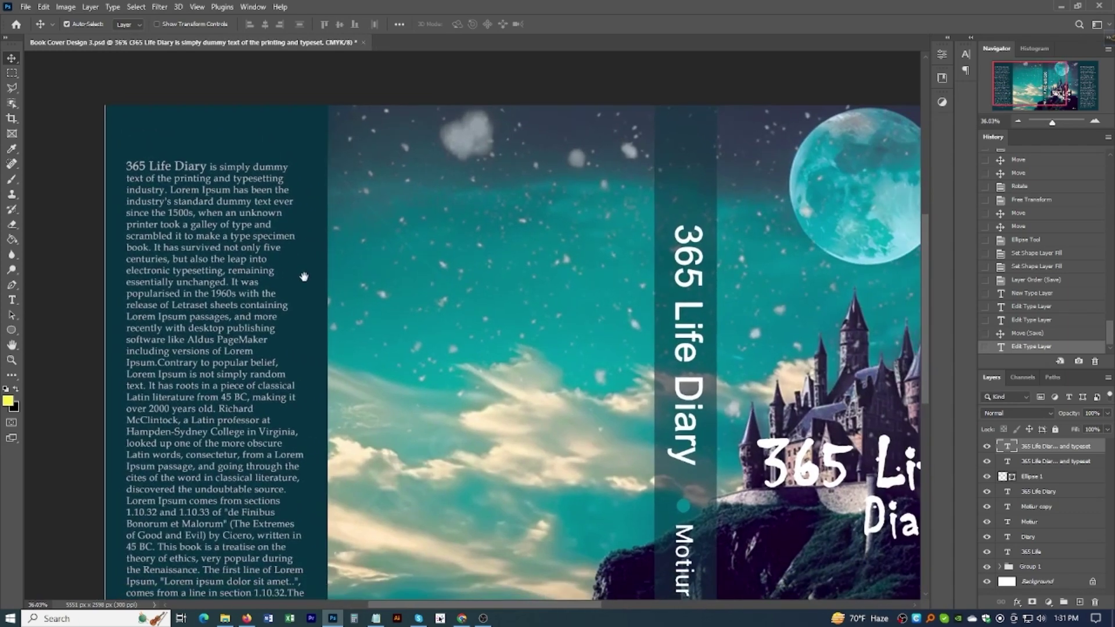
scroll(307, 282, down, 3)
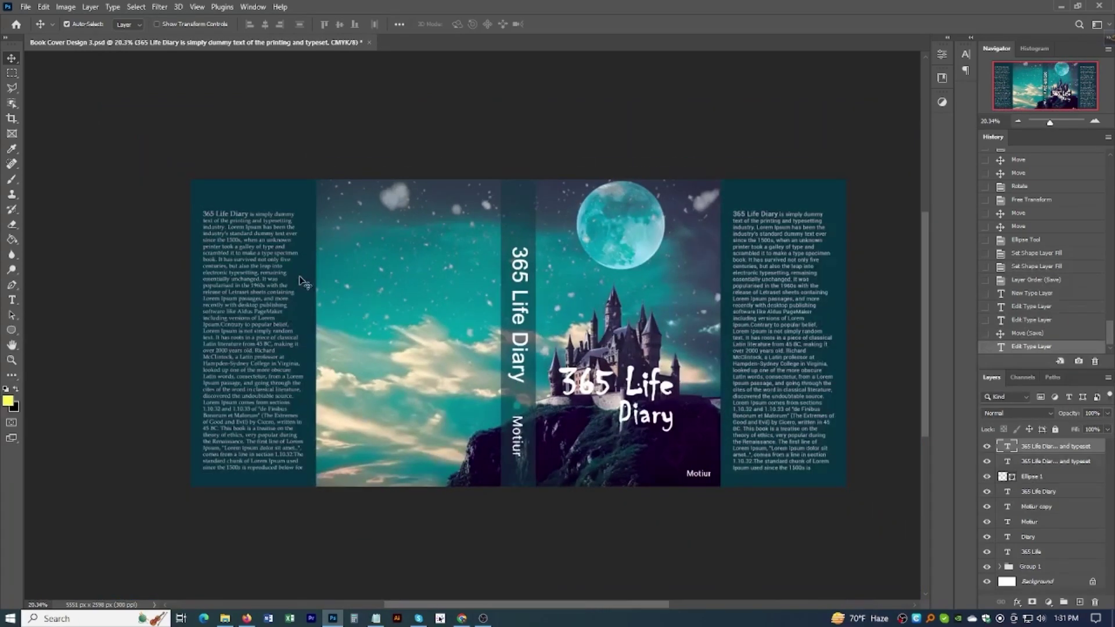
scroll(854, 300, up, 2)
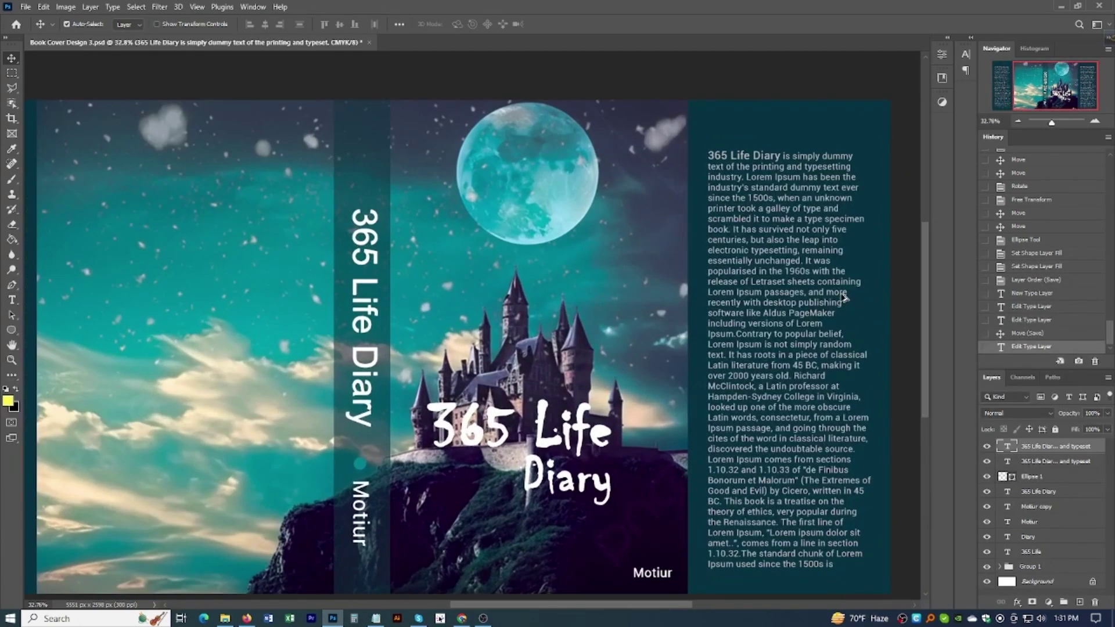
scroll(840, 297, down, 2)
scroll(332, 335, up, 3)
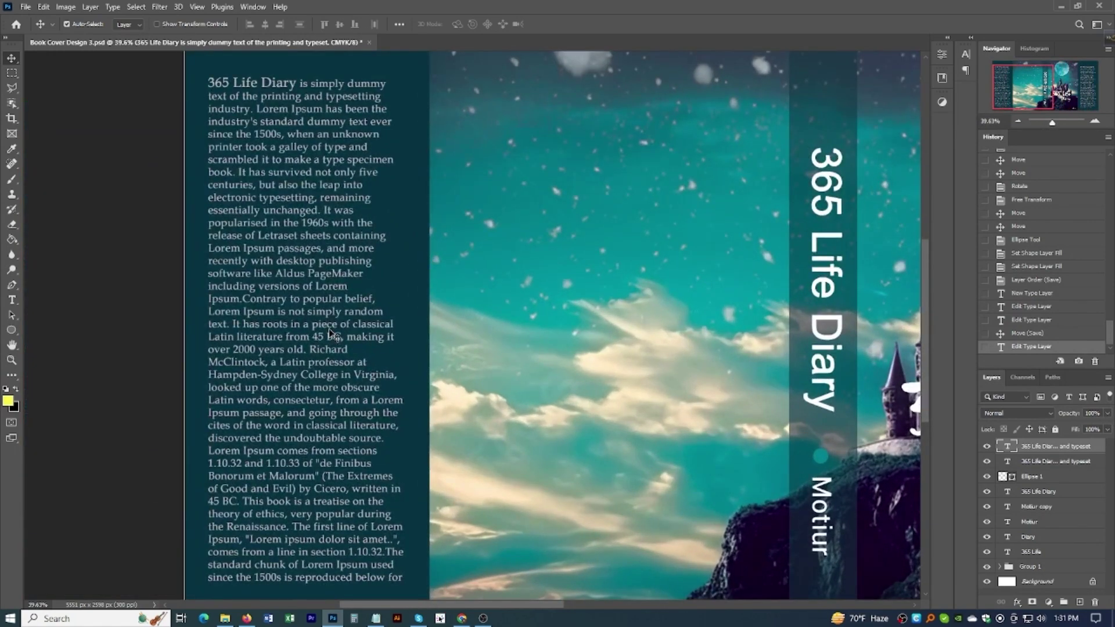
scroll(334, 337, down, 3)
scroll(721, 271, up, 3)
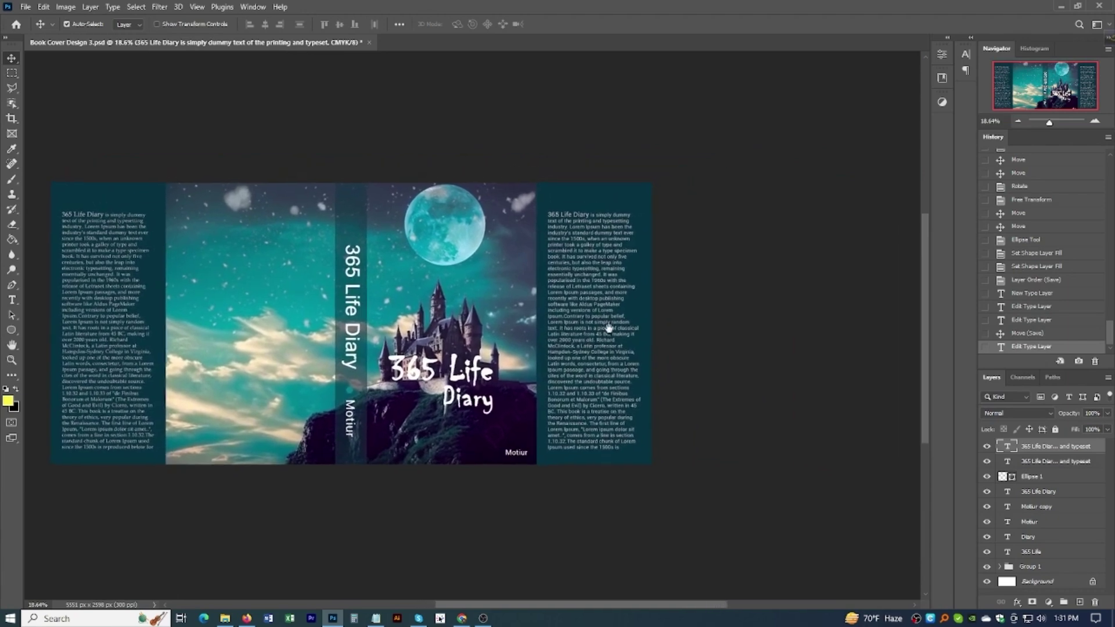
double_click(505, 247)
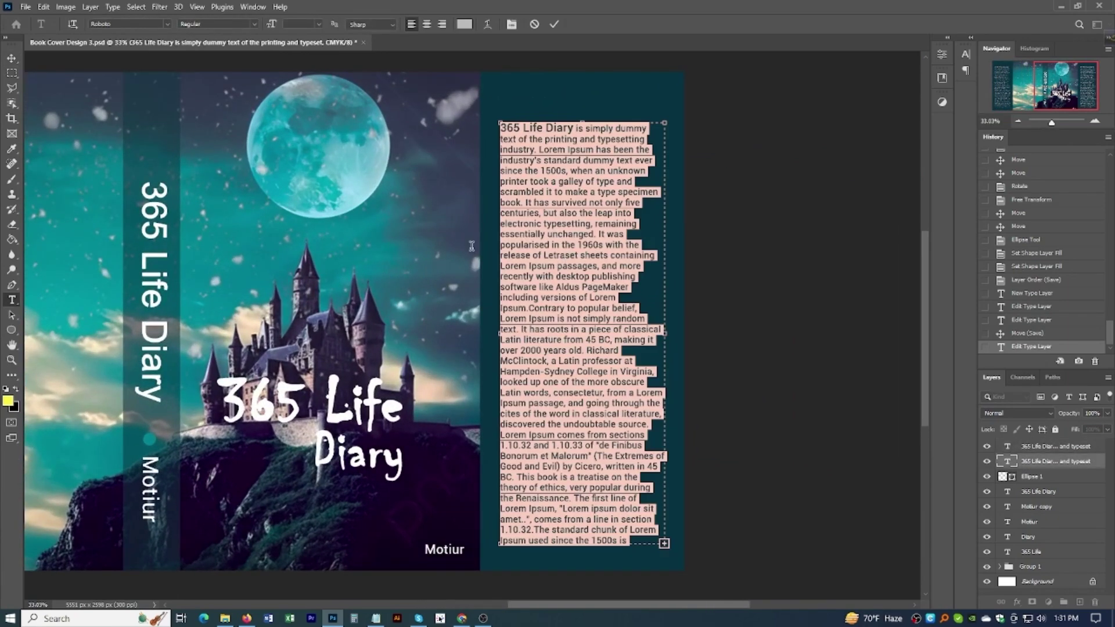
click(120, 22)
text(Book Antiqua)
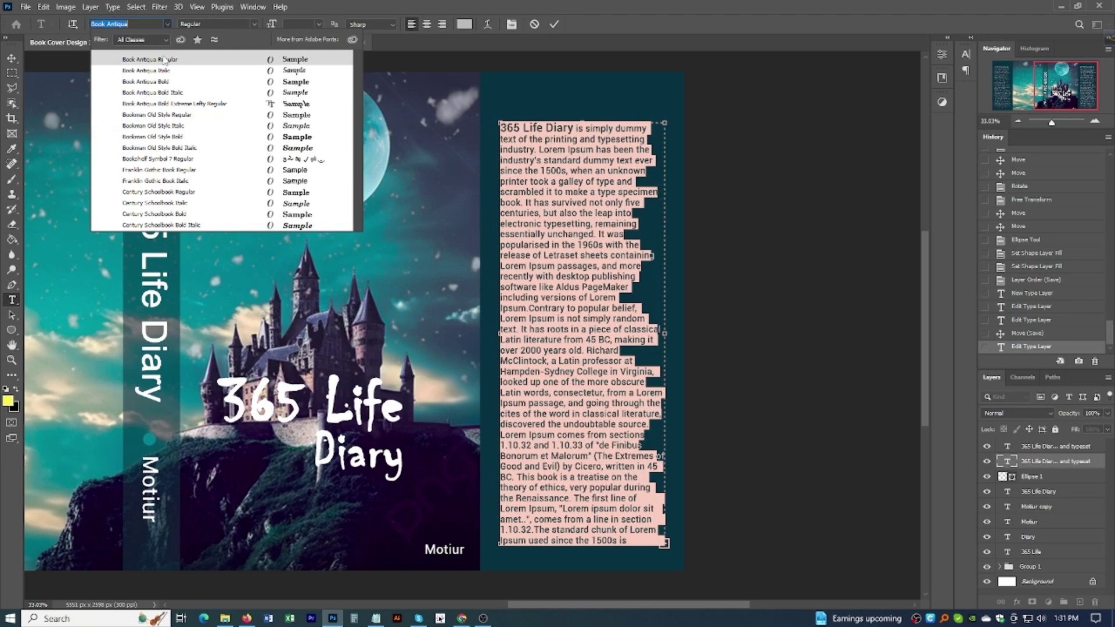
click(162, 54)
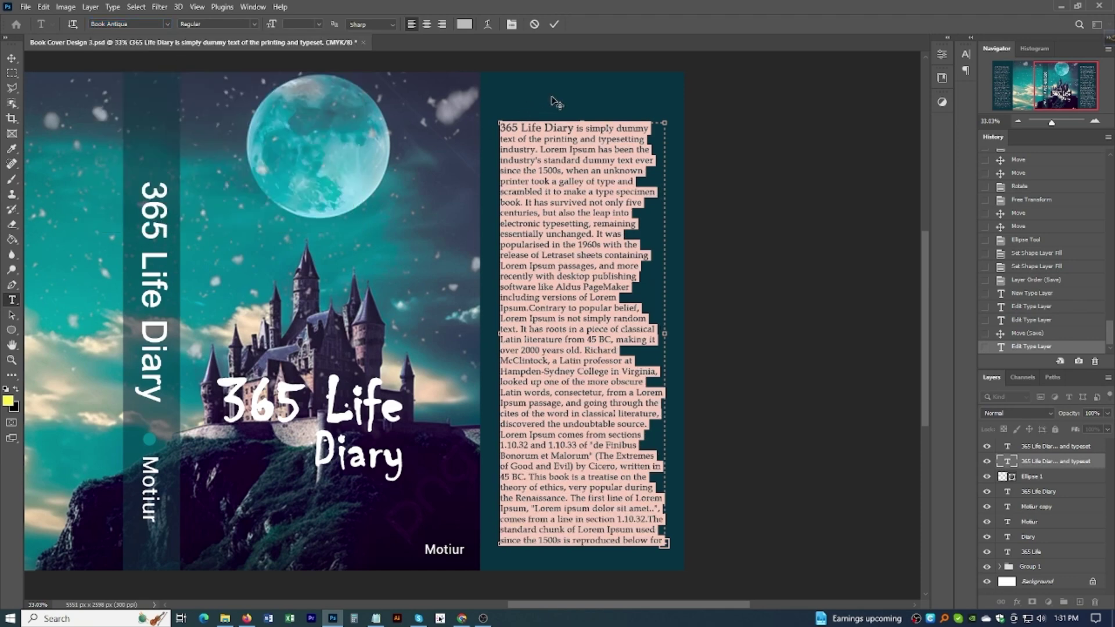
click(16, 58)
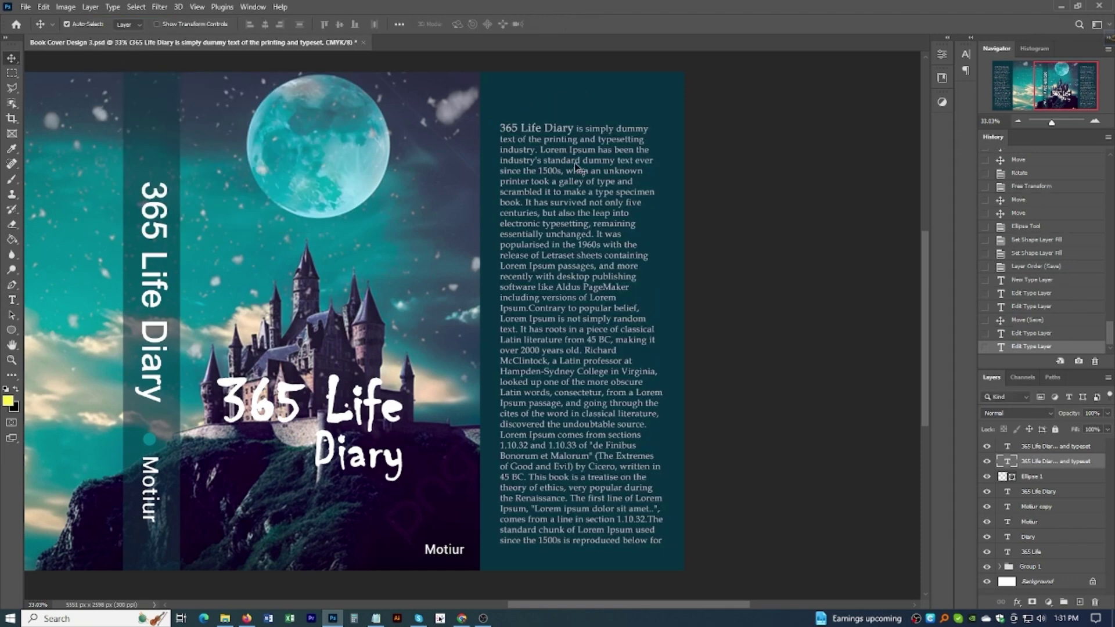
Step: Save the design again
scroll(573, 170, down, 3)
scroll(537, 183, down, 1)
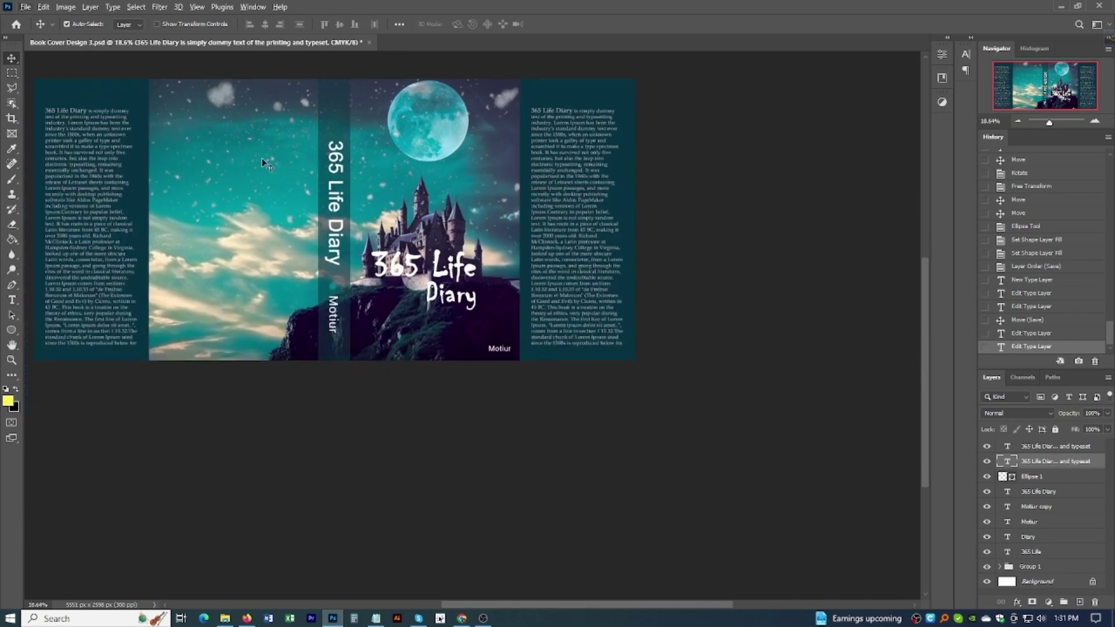
scroll(465, 195, up, 2)
key(ctrl+s)
Step: Place the barcode image on the back cover, scaled down below the body text
scroll(413, 208, down, 4)
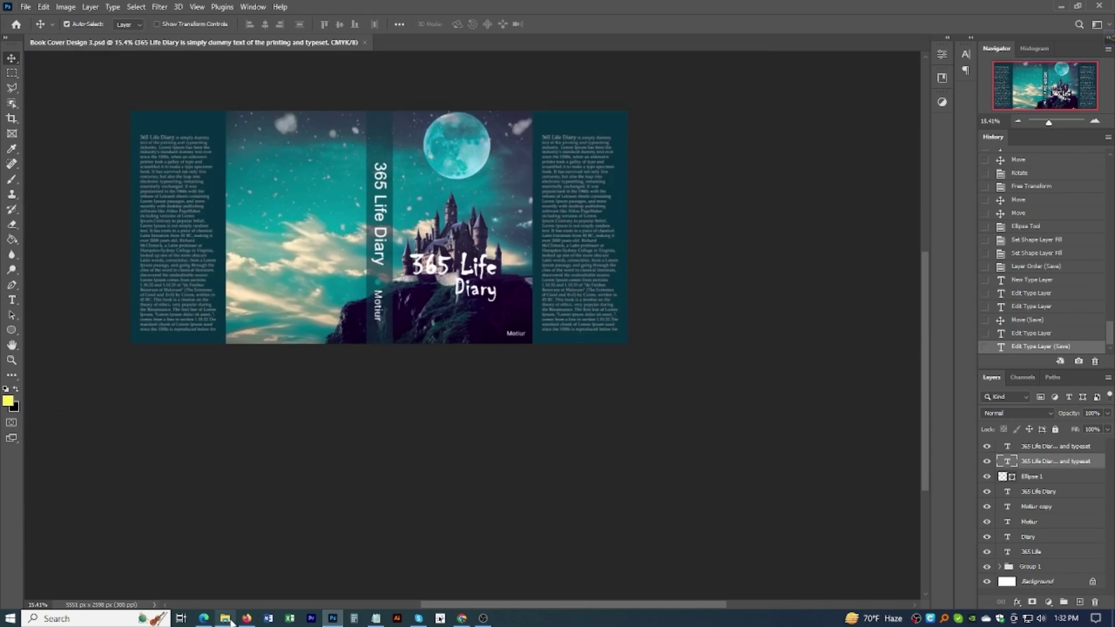
click(224, 618)
drag(593, 183, 296, 322)
drag(556, 225, 290, 333)
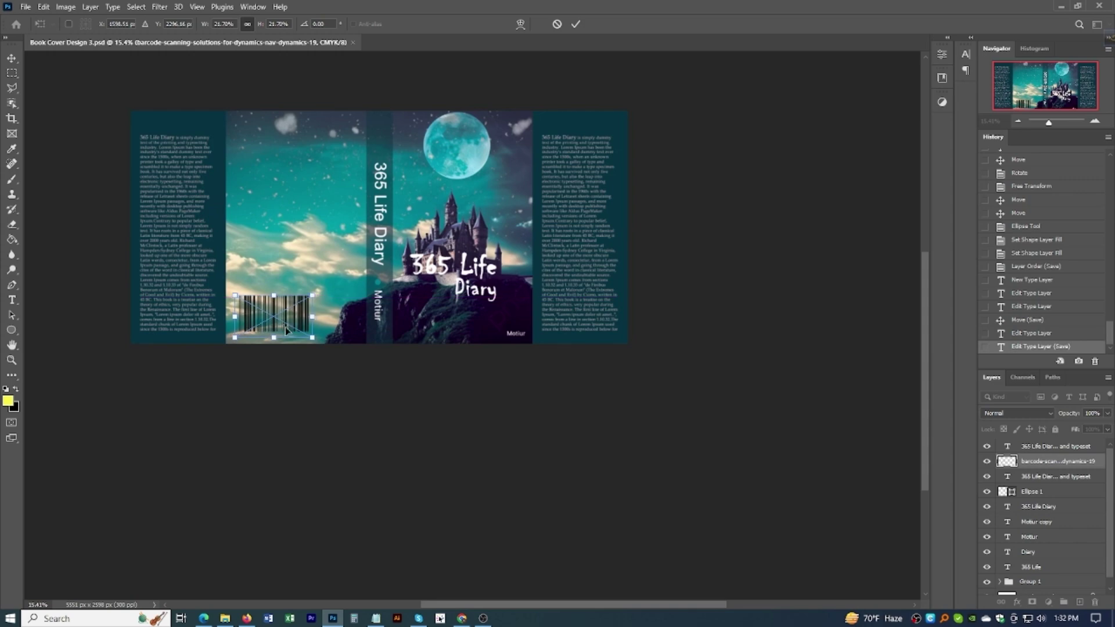
scroll(291, 333, up, 5)
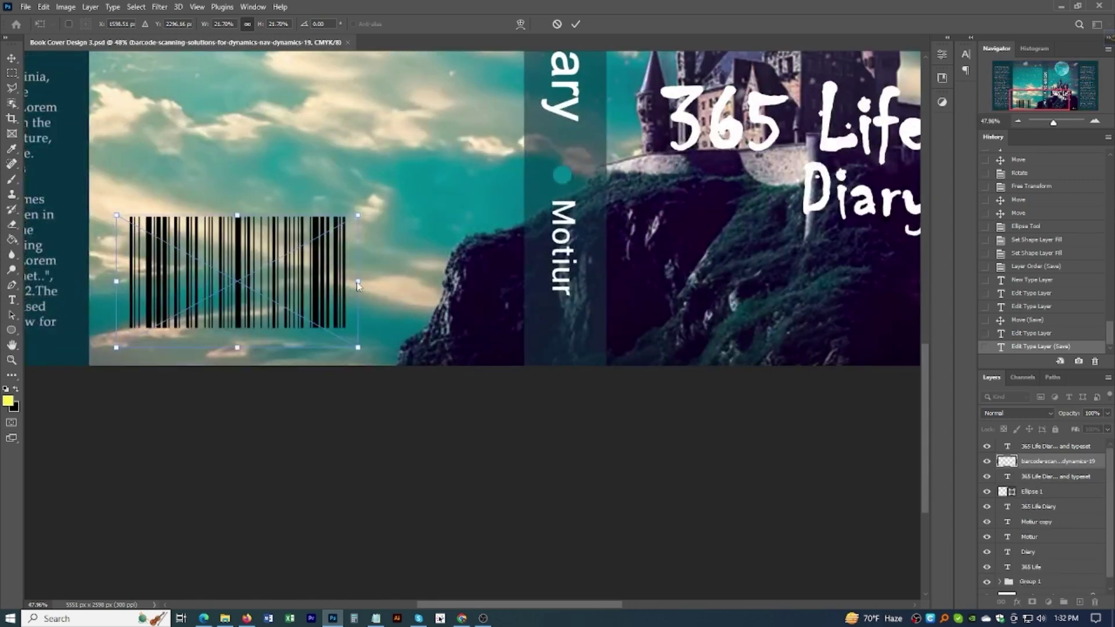
drag(357, 283, 189, 281)
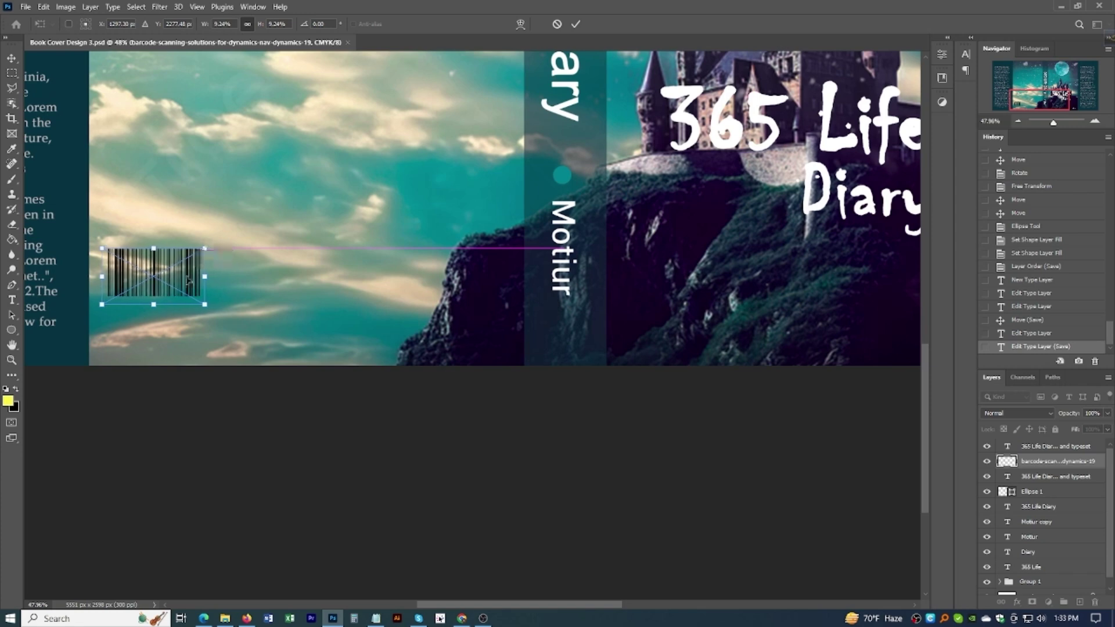
key(Return)
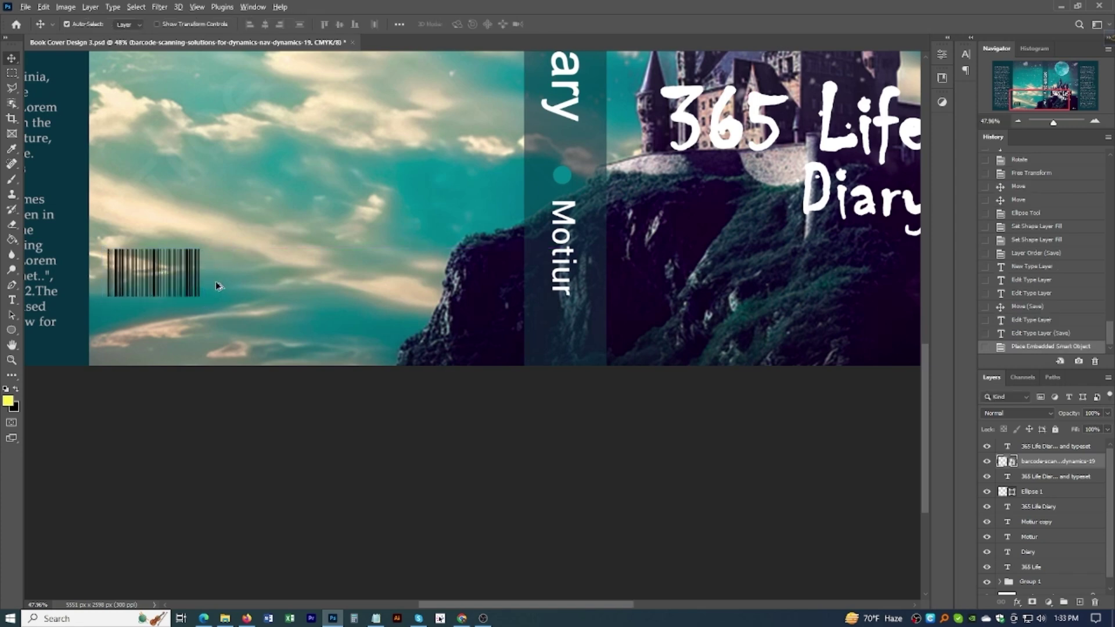
Step: Undo the stray text-block move and the added Layer 2, keeping the barcode
scroll(215, 280, down, 3)
scroll(307, 320, up, 5)
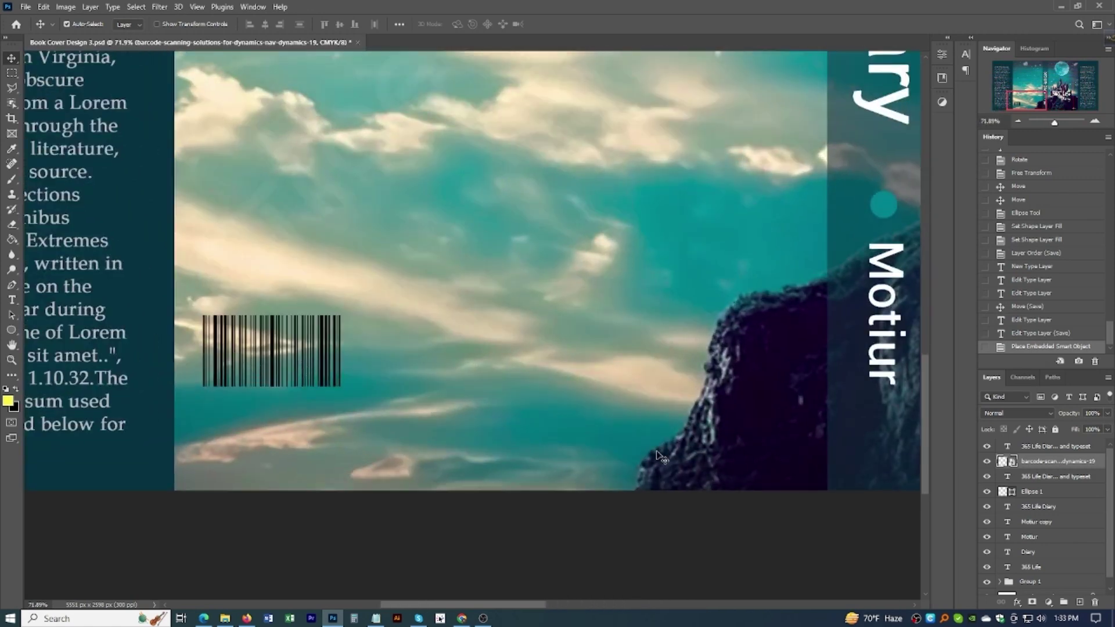
click(283, 343)
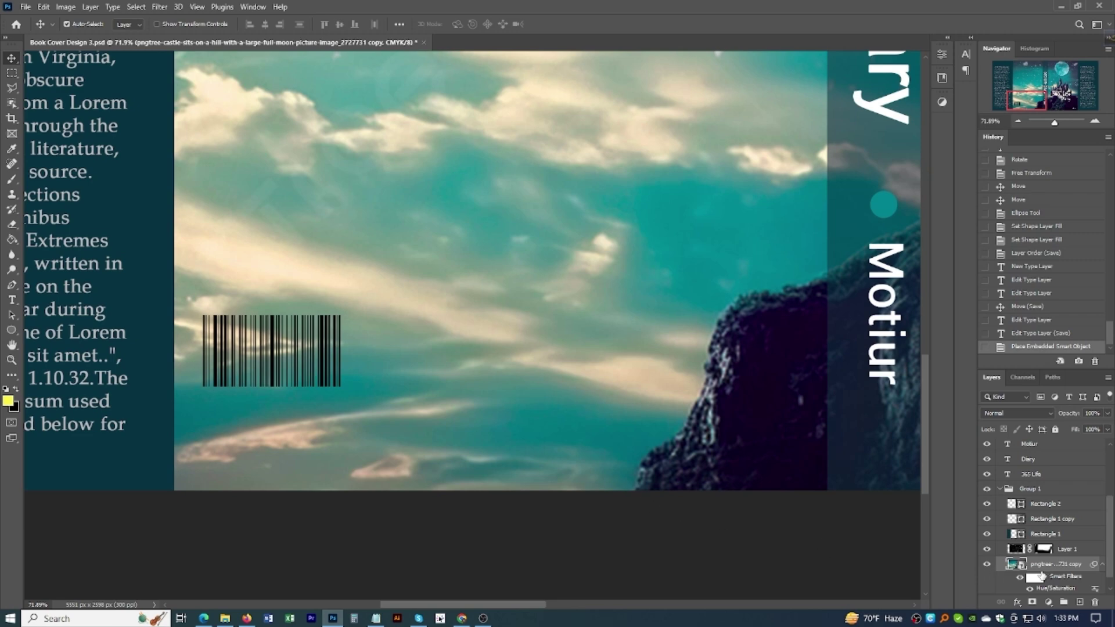
click(325, 357)
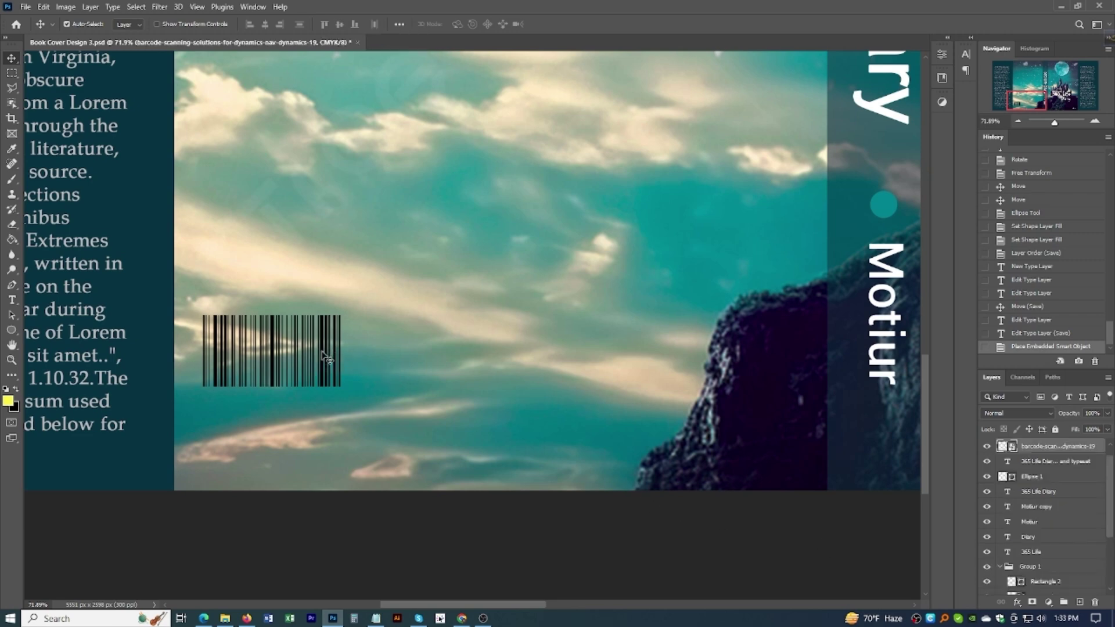
click(1038, 463)
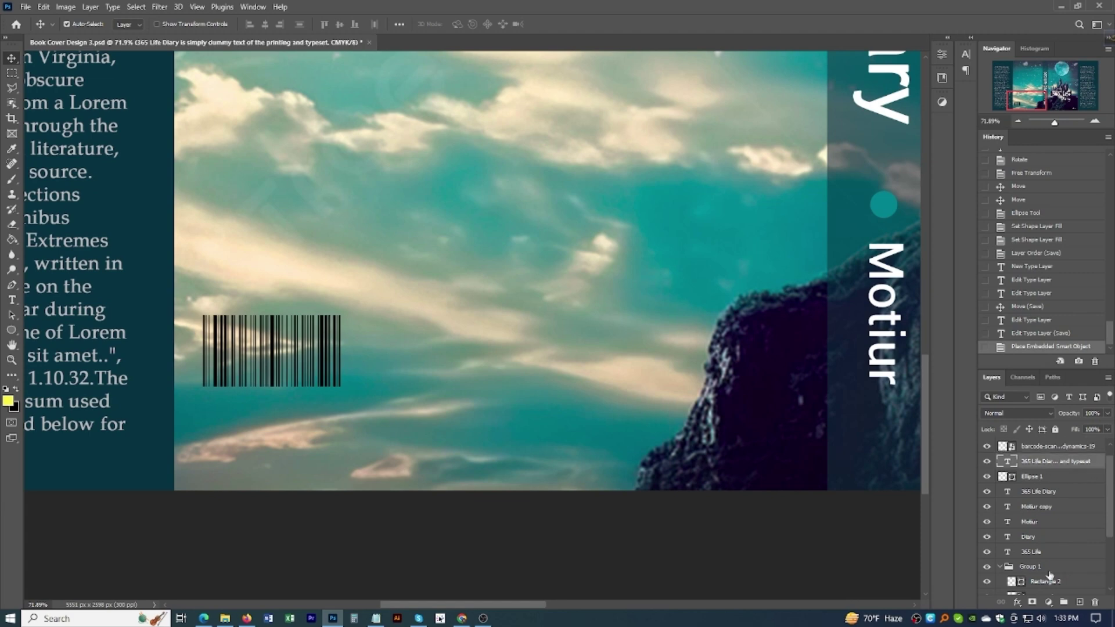
click(1079, 602)
drag(162, 338, 174, 336)
key(ctrl+z)
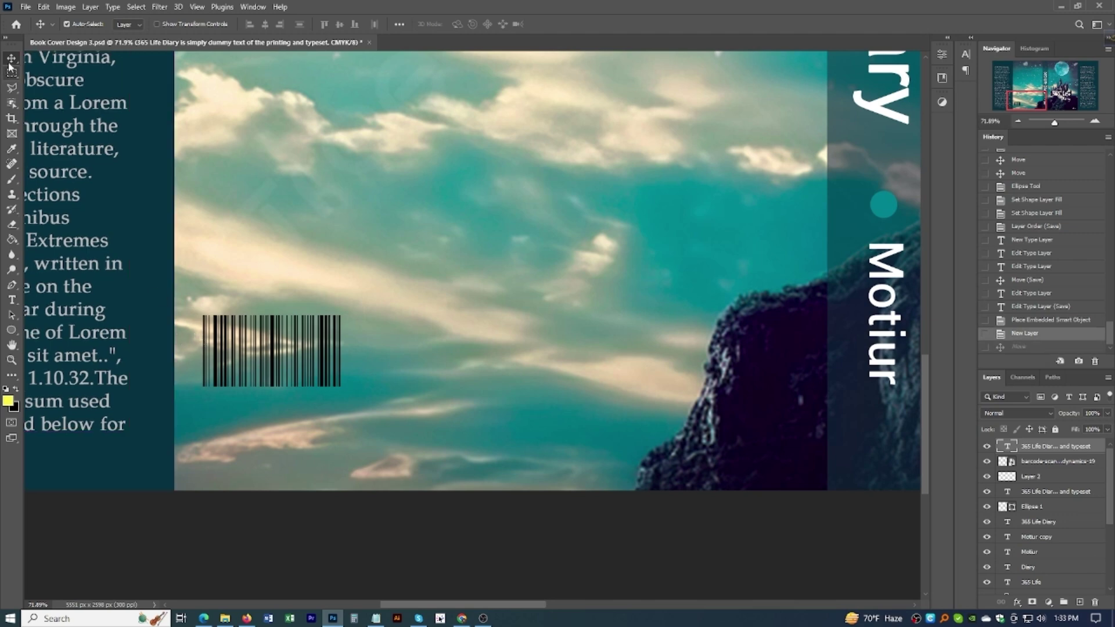
key(m)
key(ctrl+z)
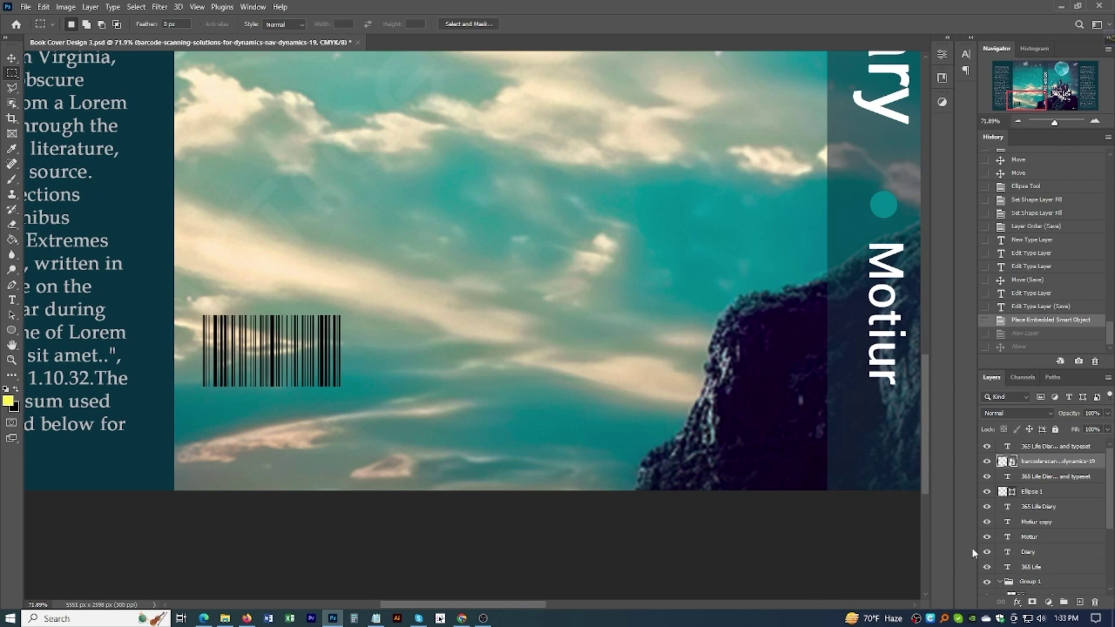
click(1031, 477)
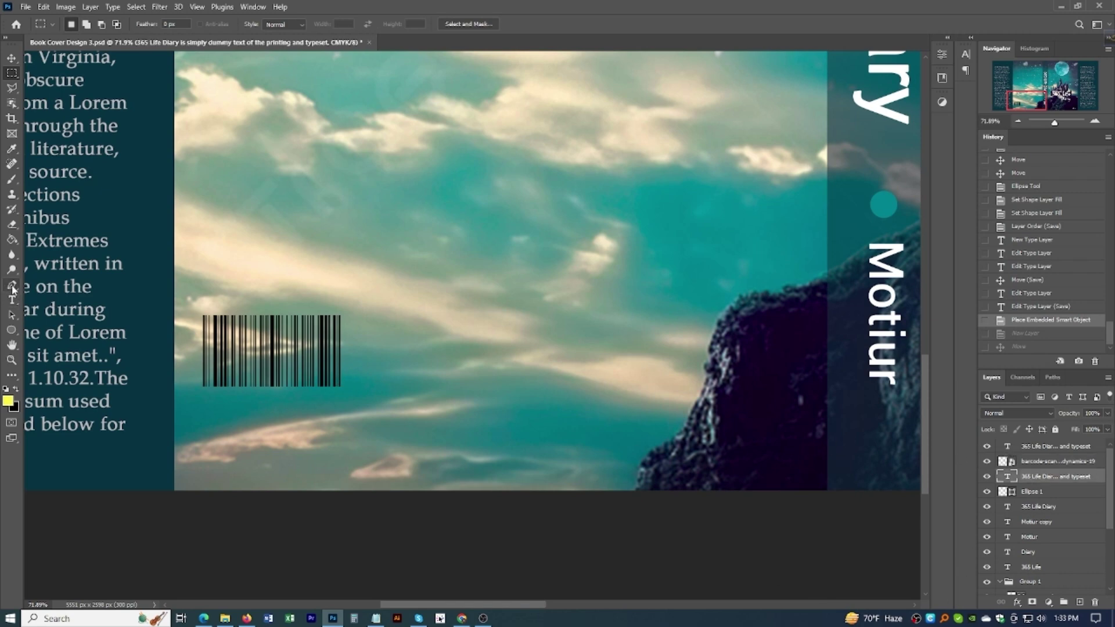
Step: Draw a rectangle covering the barcode
click(9, 331)
right_click(9, 331)
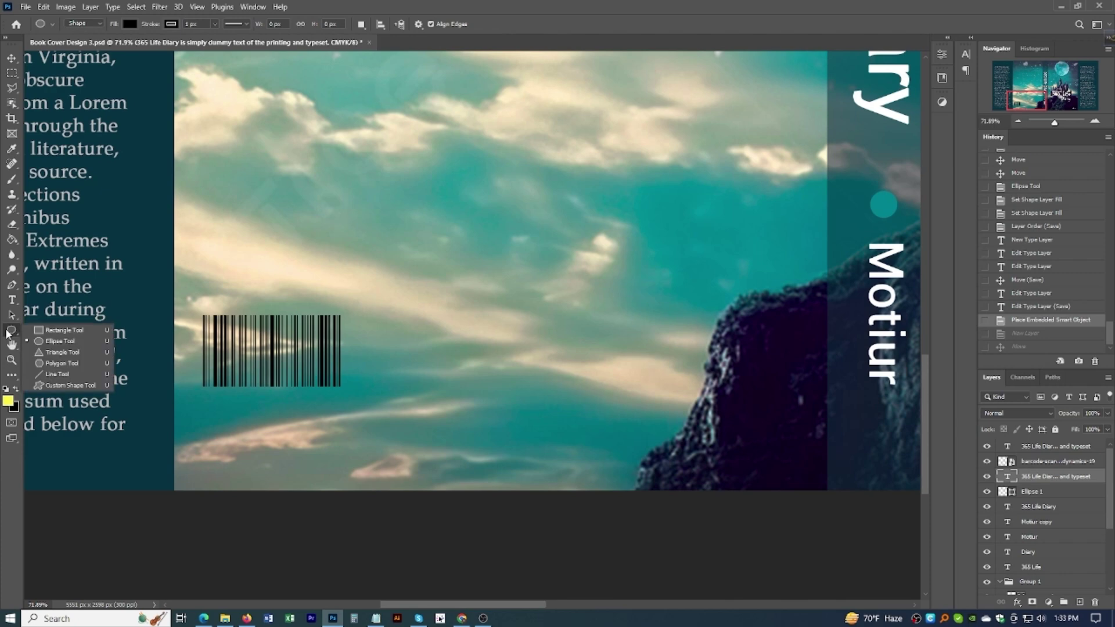
click(48, 330)
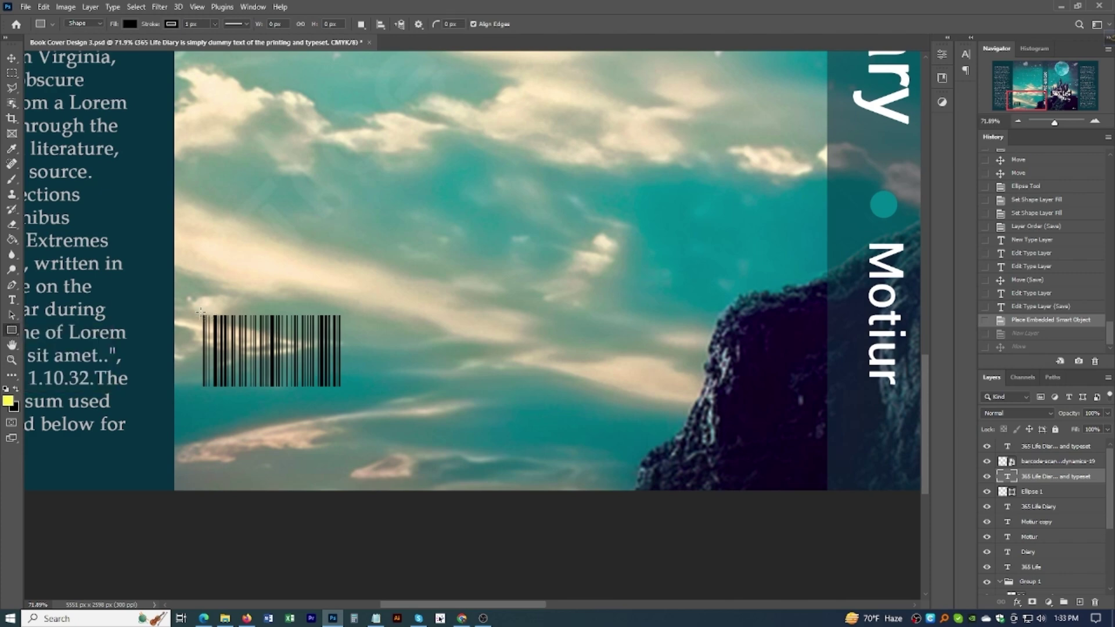
drag(201, 313, 344, 389)
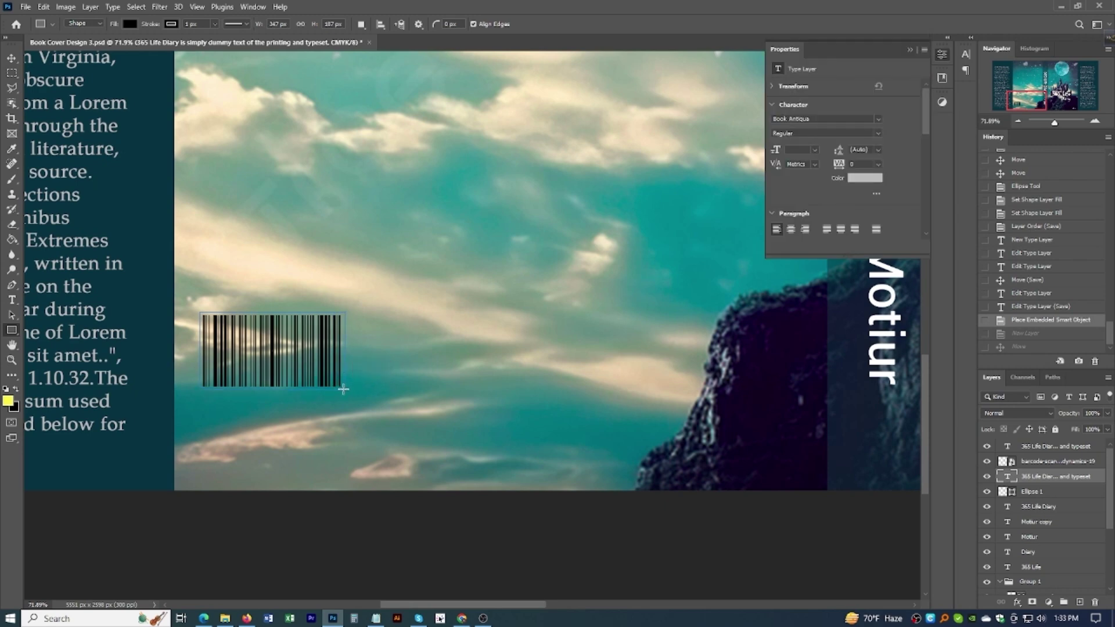
Step: Give the rectangle a white fill and no outline
click(809, 171)
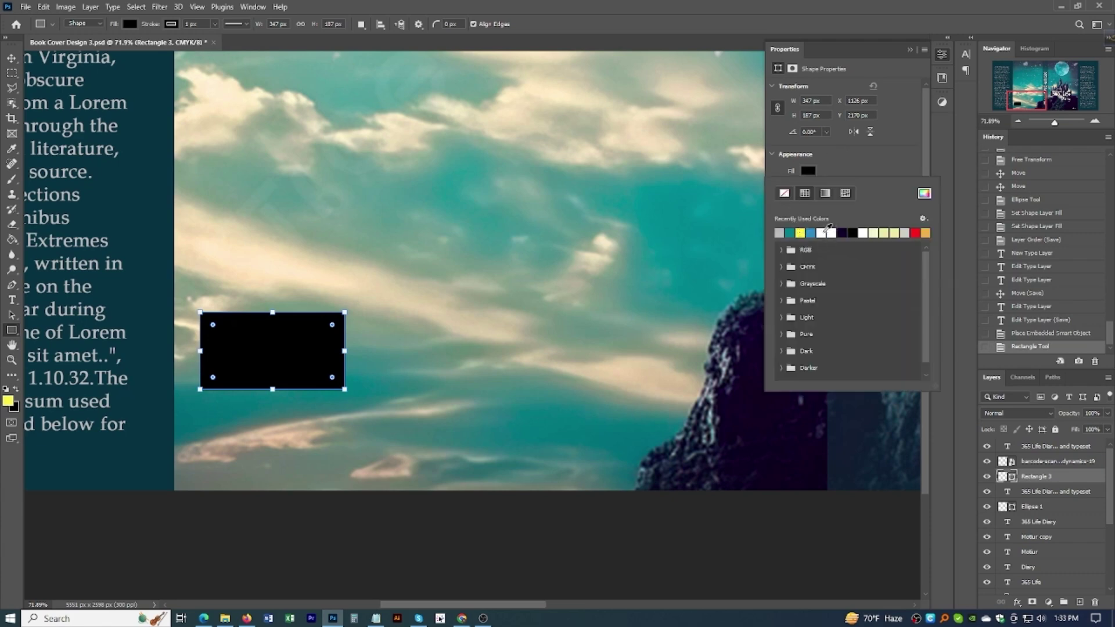
click(829, 230)
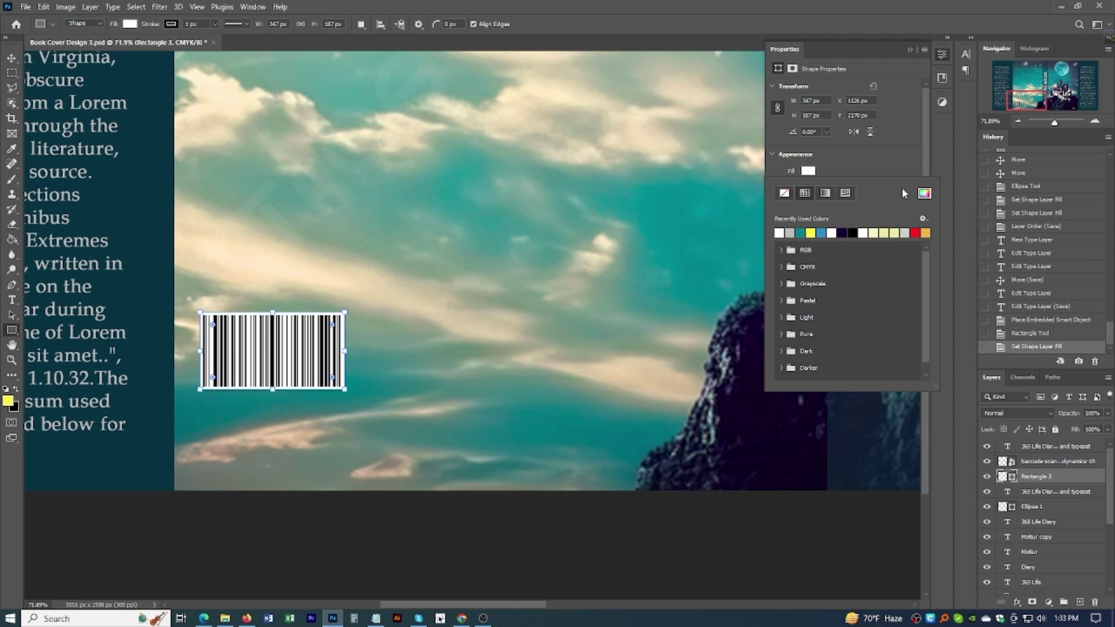
click(876, 168)
click(808, 186)
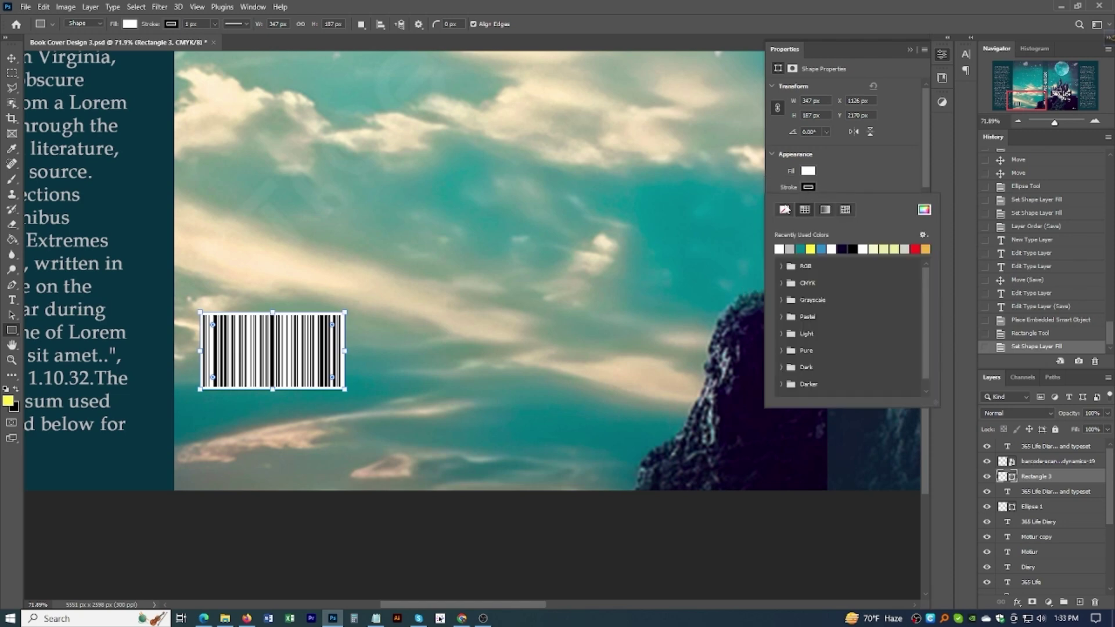
click(785, 210)
click(910, 50)
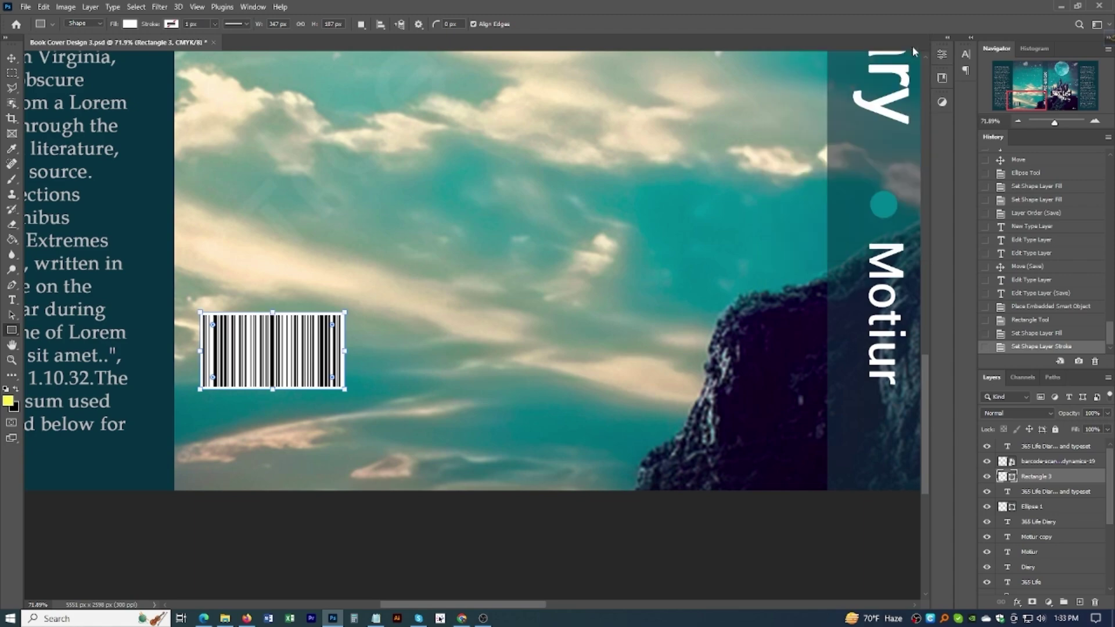
click(12, 58)
Step: Save the cover document
scroll(413, 377, down, 5)
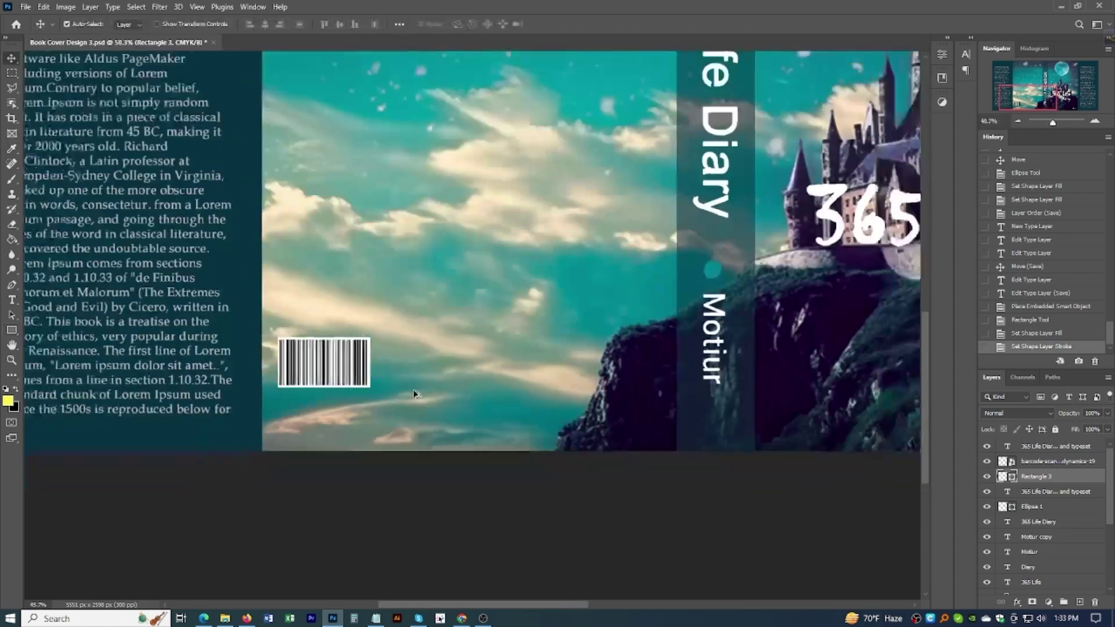
scroll(431, 382, up, 3)
scroll(468, 383, down, 2)
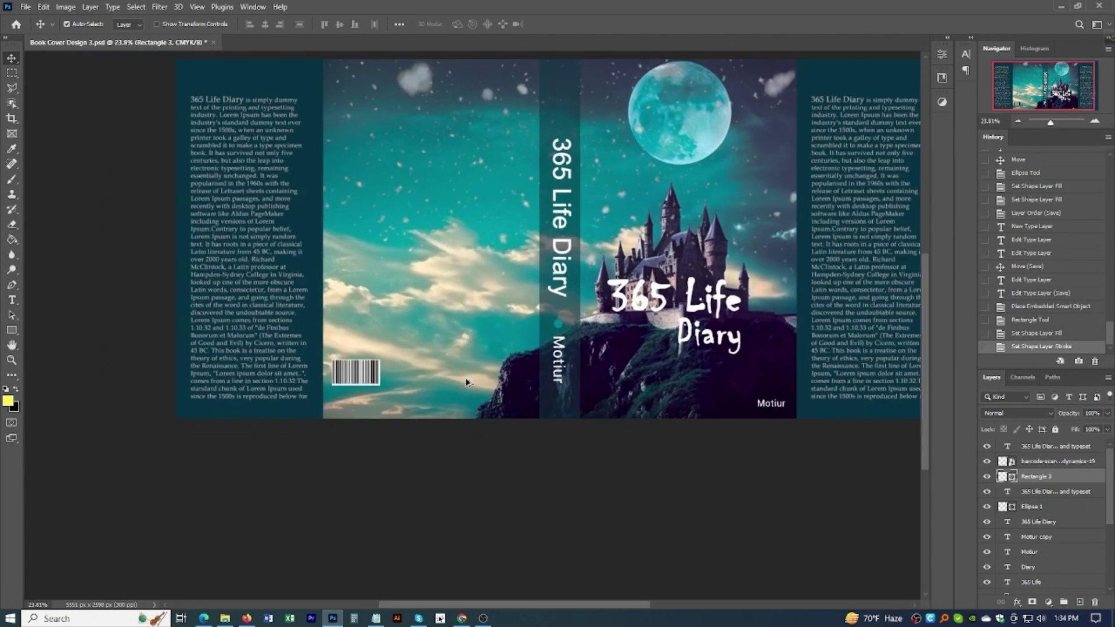
key(ctrl+s)
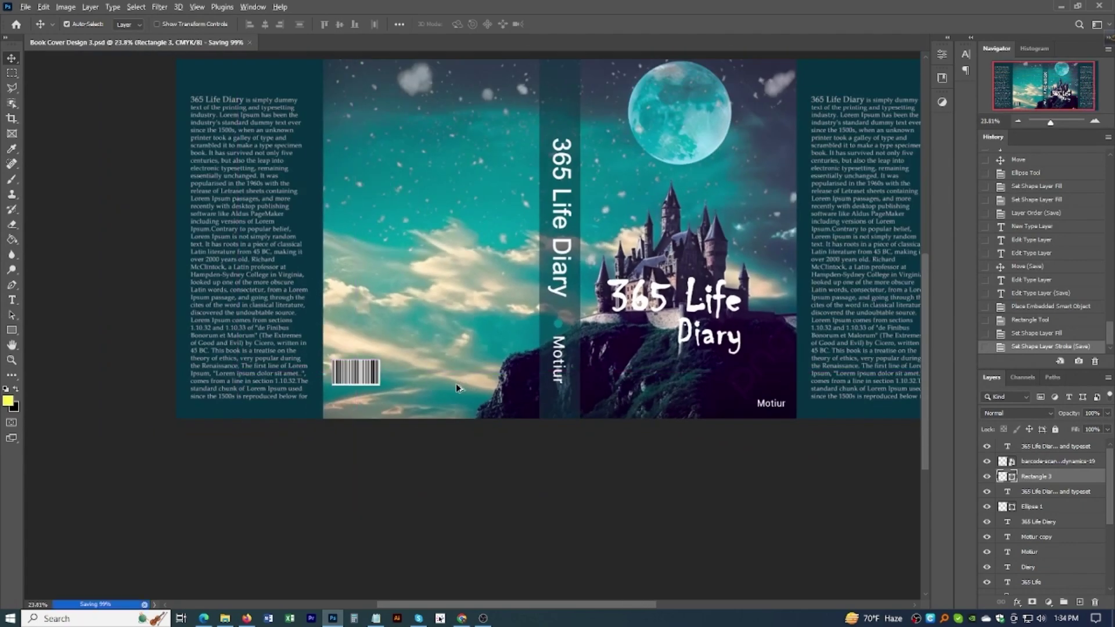
scroll(458, 383, down, 2)
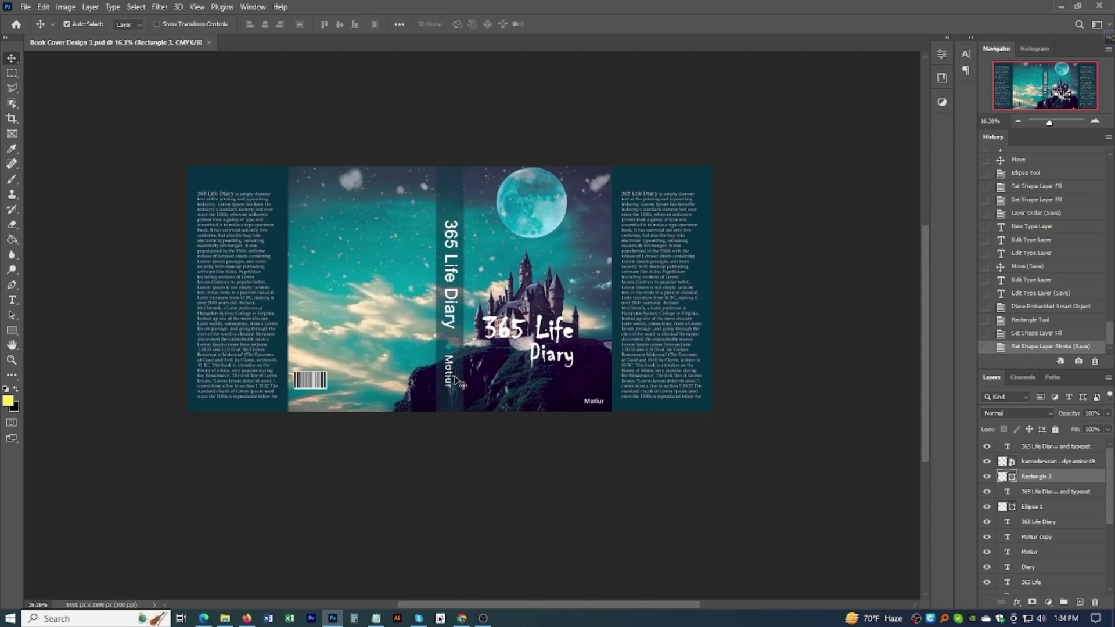
scroll(454, 381, down, 1)
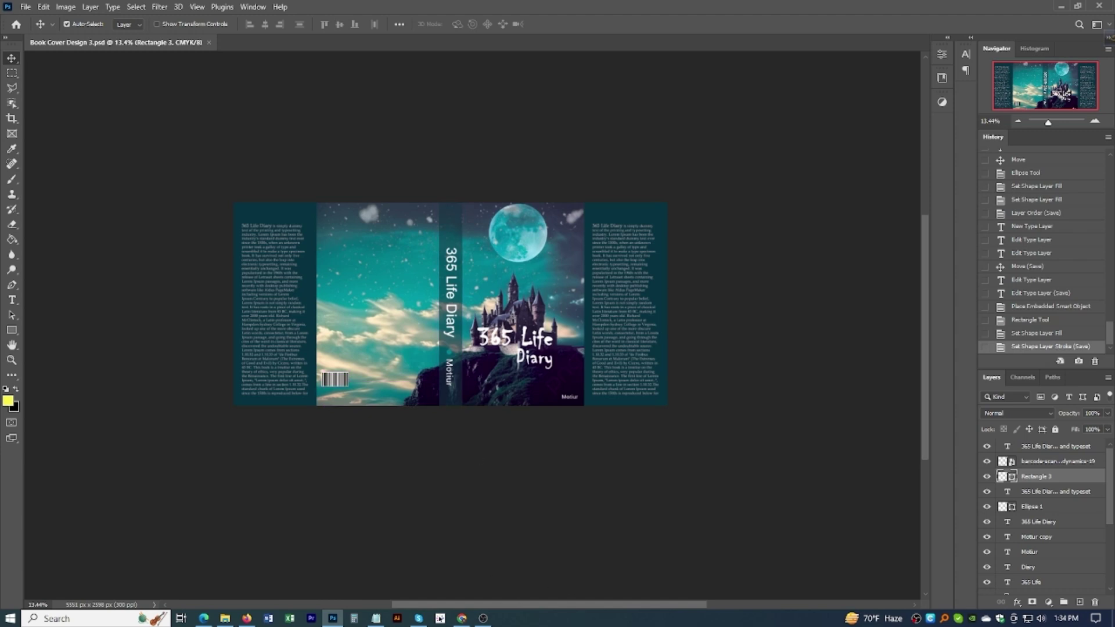
mouse_move(483, 619)
scroll(450, 332, up, 1)
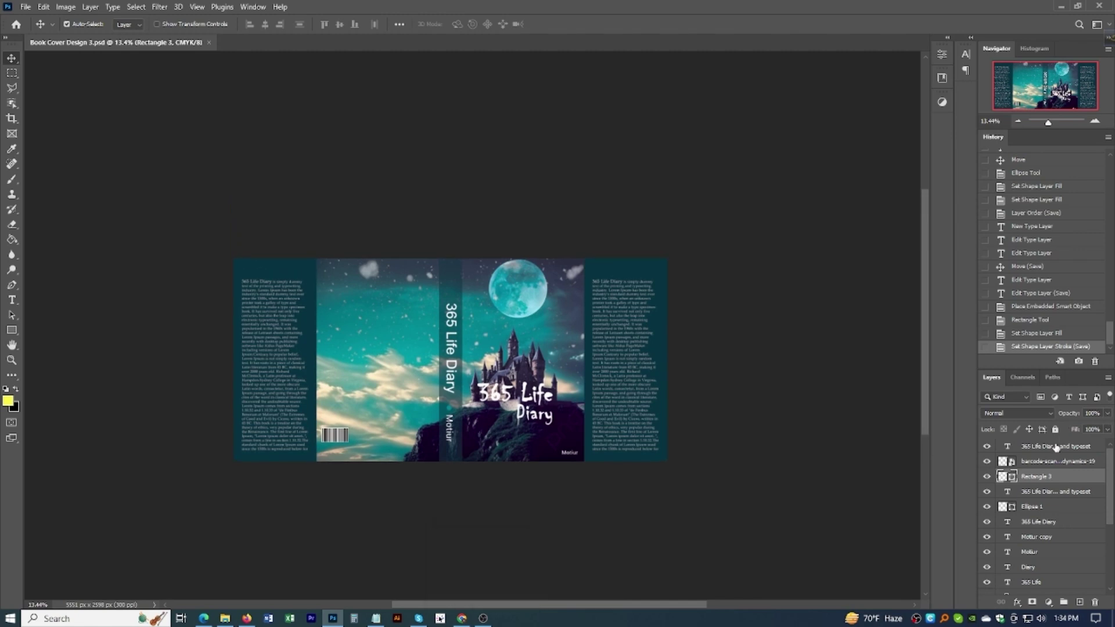
scroll(1021, 527, down, 2)
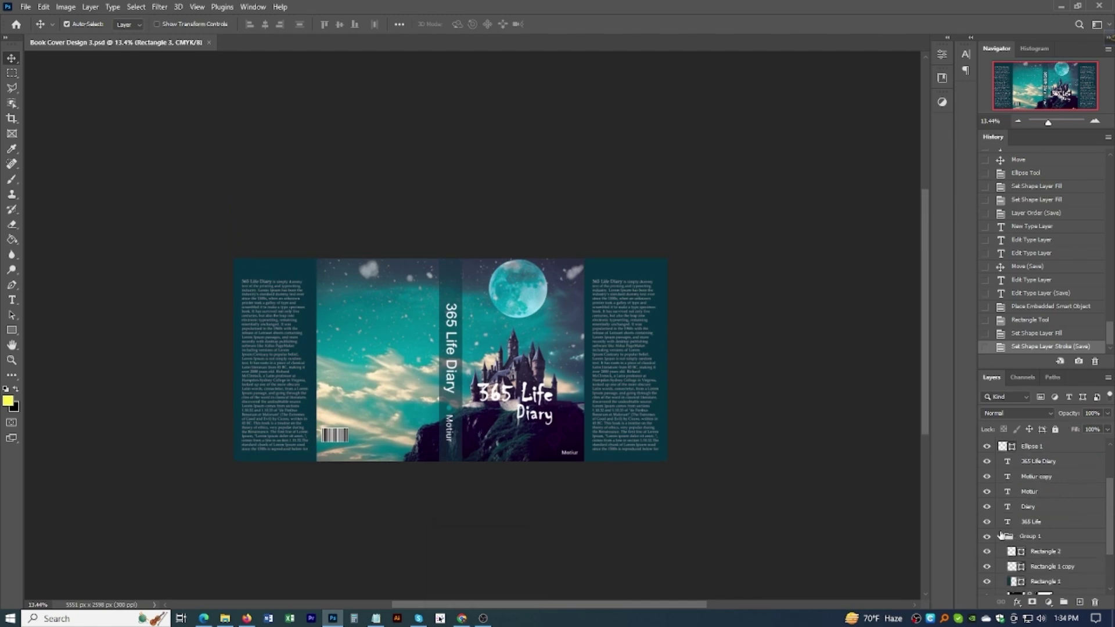
Step: Group the layers from Rectangle 3 down to 365 Life into Group 2 and save
click(1001, 536)
scroll(1036, 503, up, 2)
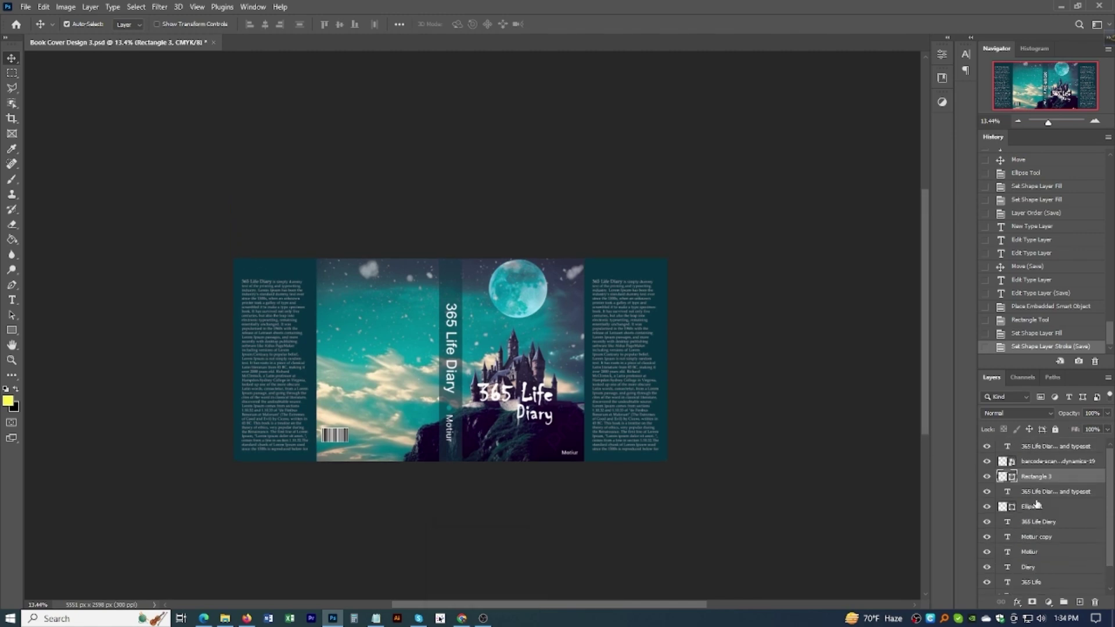
click(1040, 447)
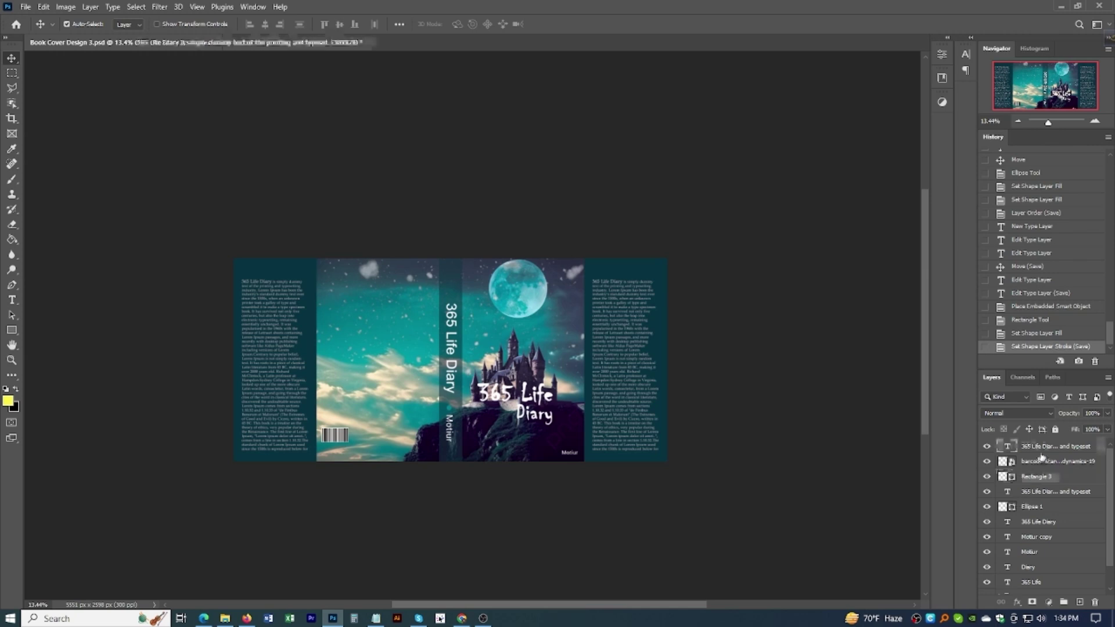
scroll(1045, 482, down, 1)
shift+click(1038, 557)
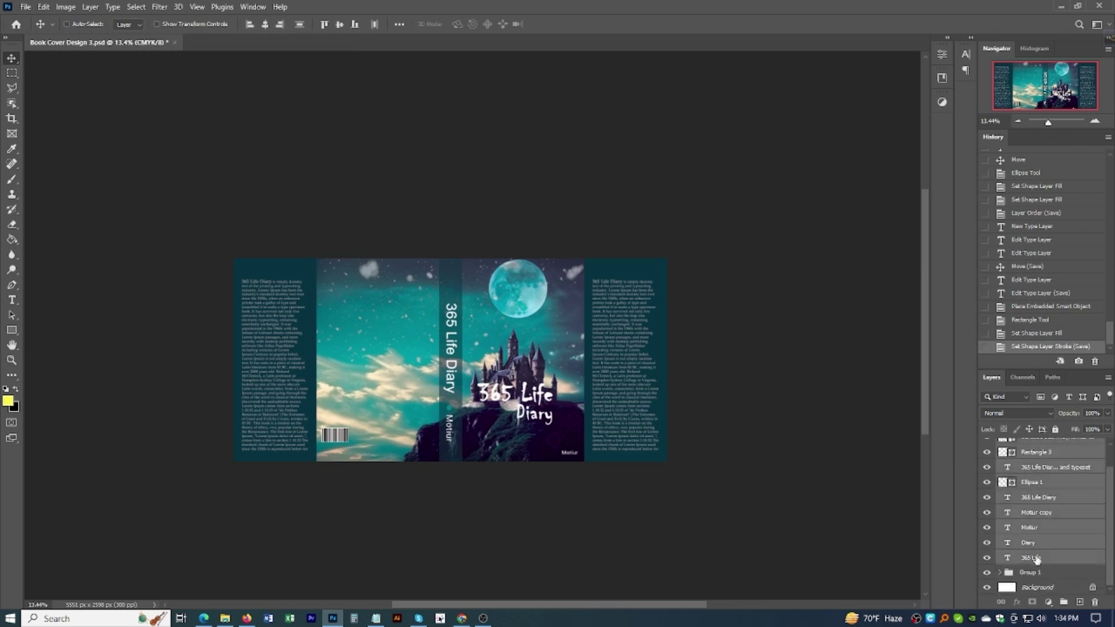
key(ctrl+g)
key(ctrl+s)
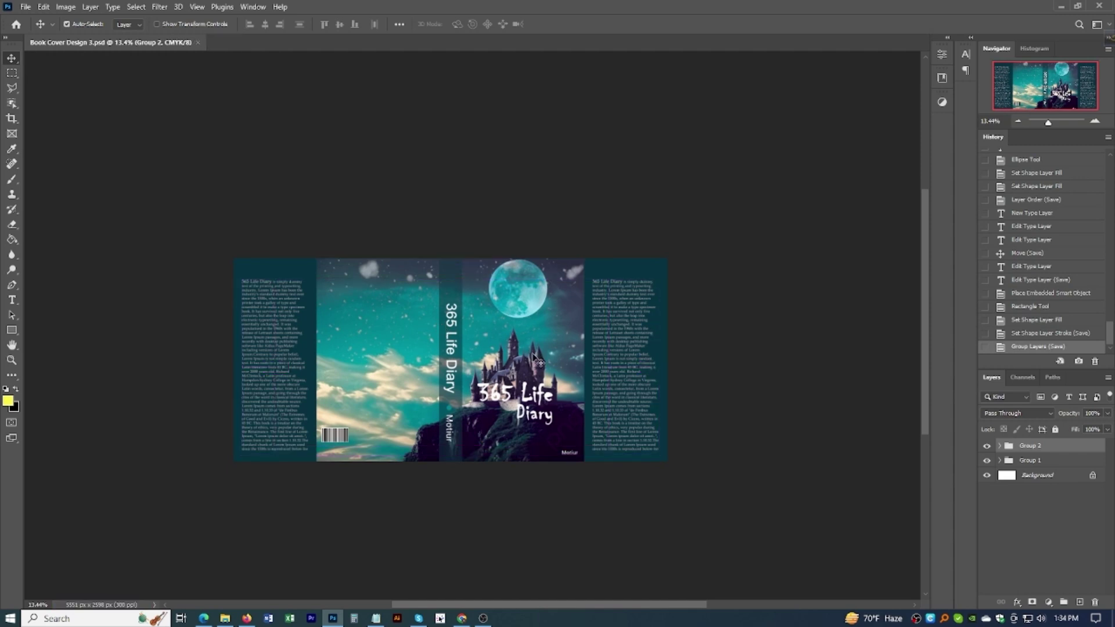
Step: Stamp all visible layers into a merged Layer 2 and save the document
key(ctrl)
key(ctrl+shift+alt+e)
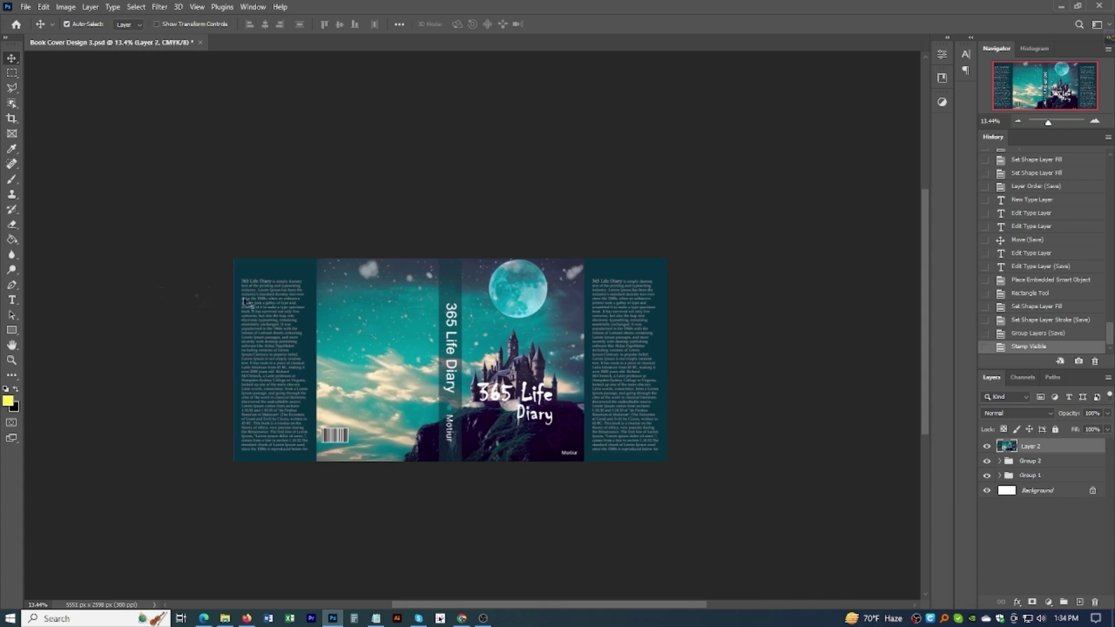
scroll(486, 279, up, 4)
scroll(489, 321, down, 3)
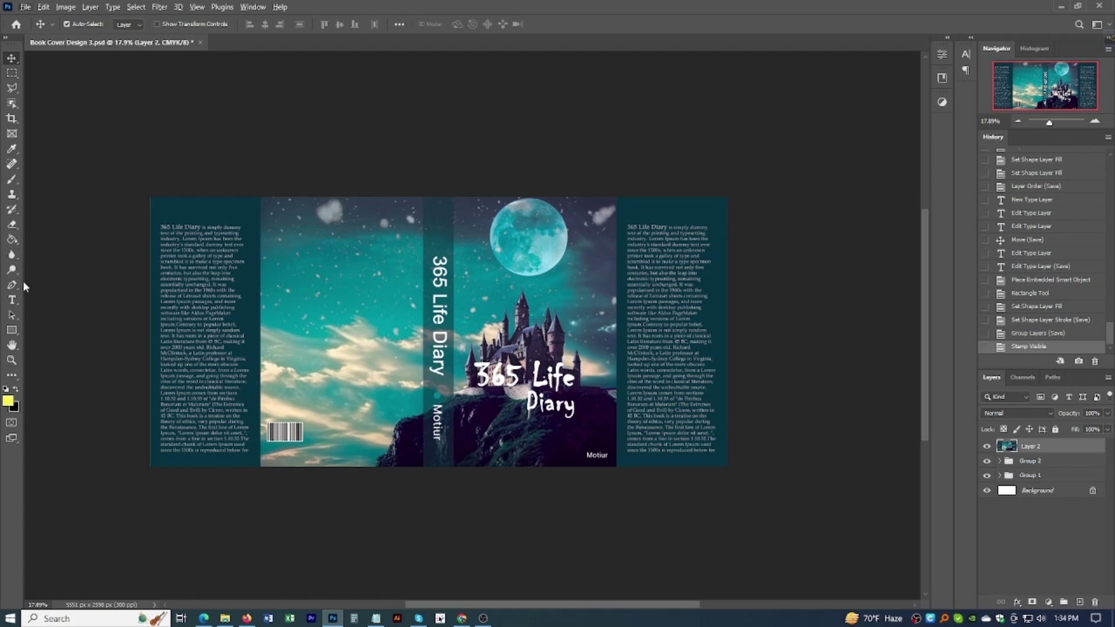
scroll(22, 281, left, 2)
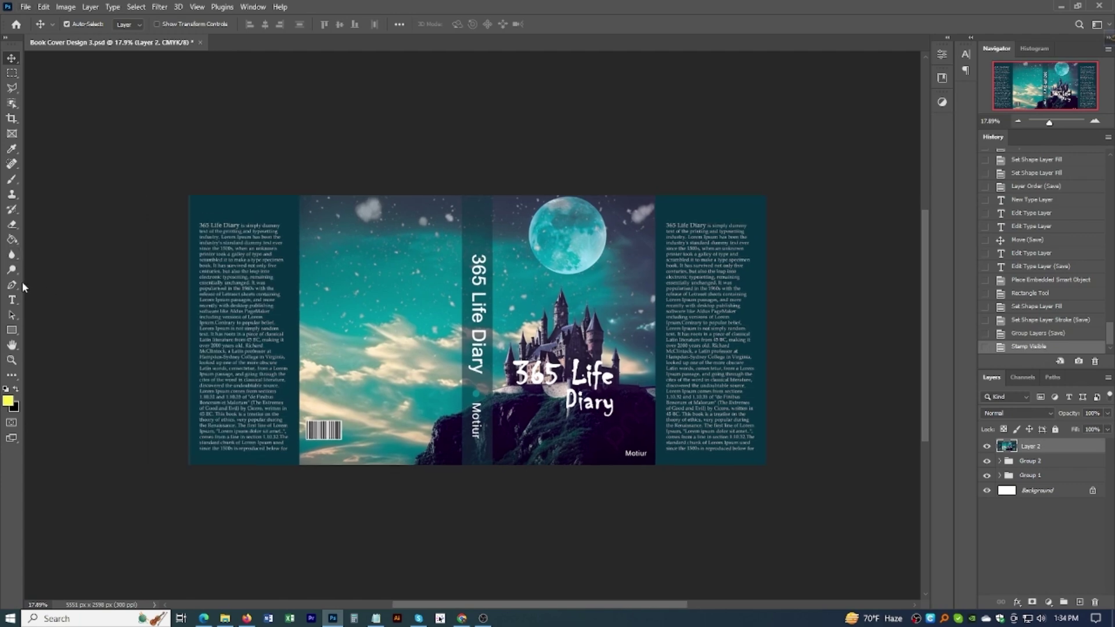
scroll(414, 366, down, 1)
scroll(659, 291, up, 2)
key(ctrl+s)
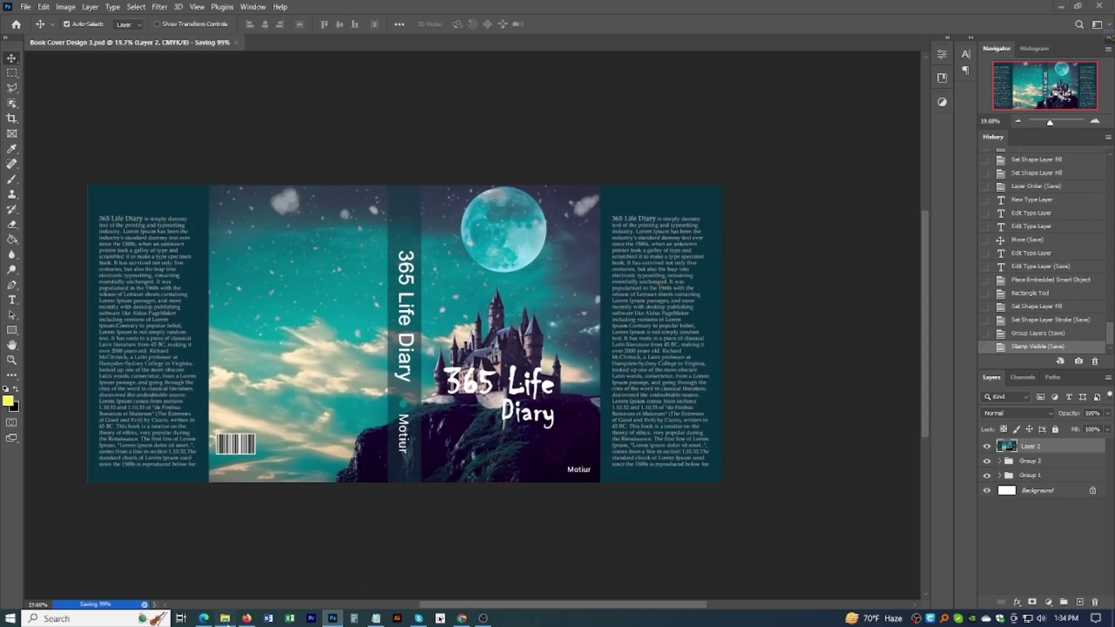
Step: Browse to the Mockup\22 folder and pick the 22.psd mockup file
click(225, 618)
double_click(503, 185)
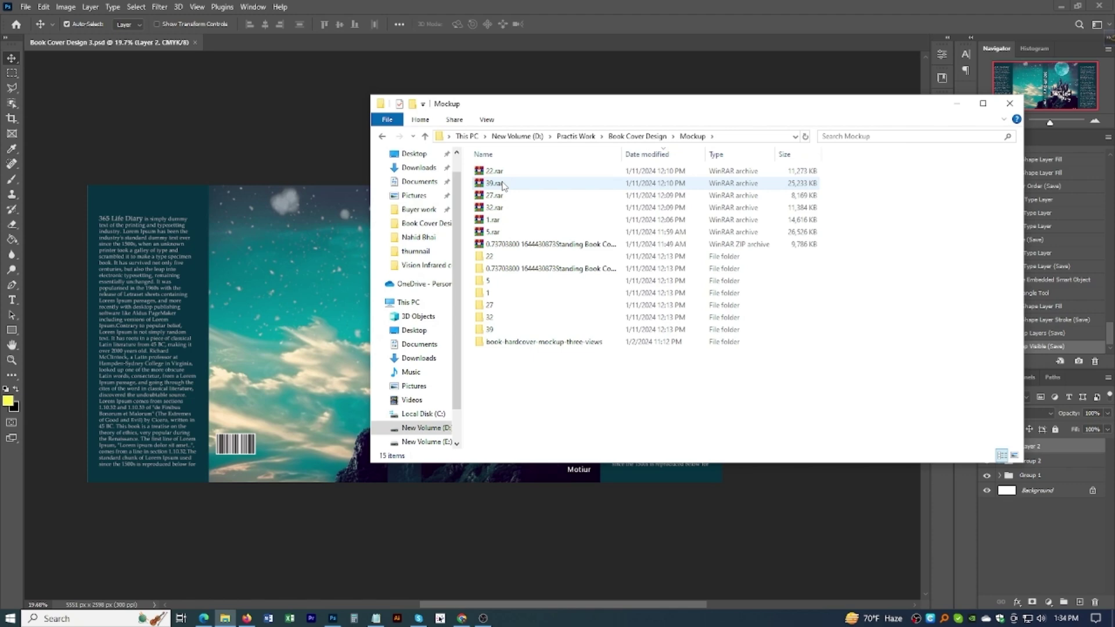
double_click(488, 257)
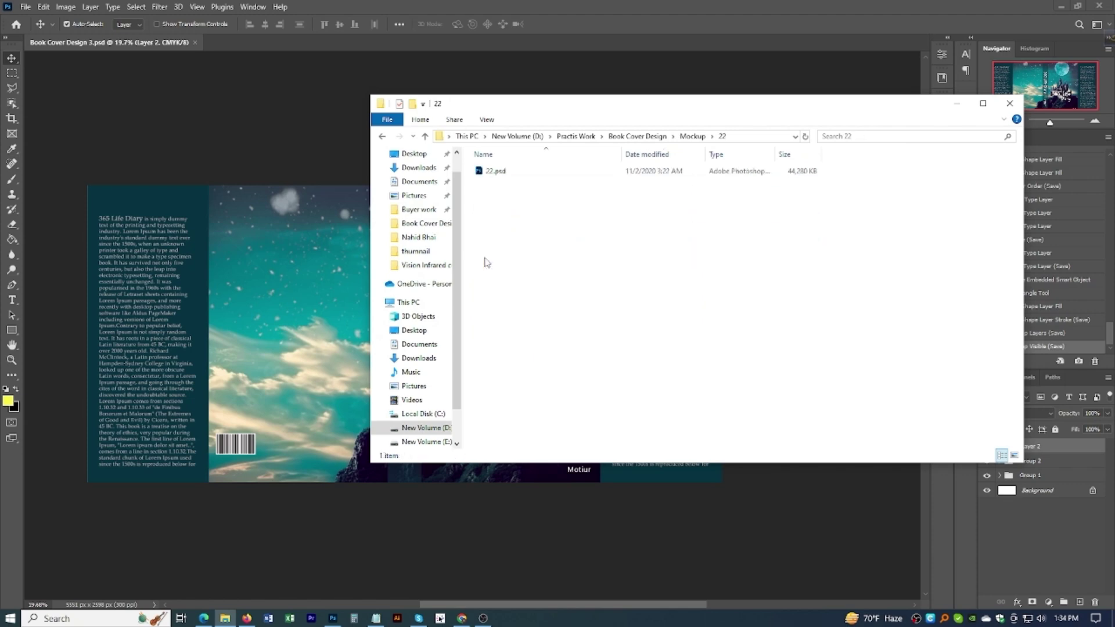
click(495, 172)
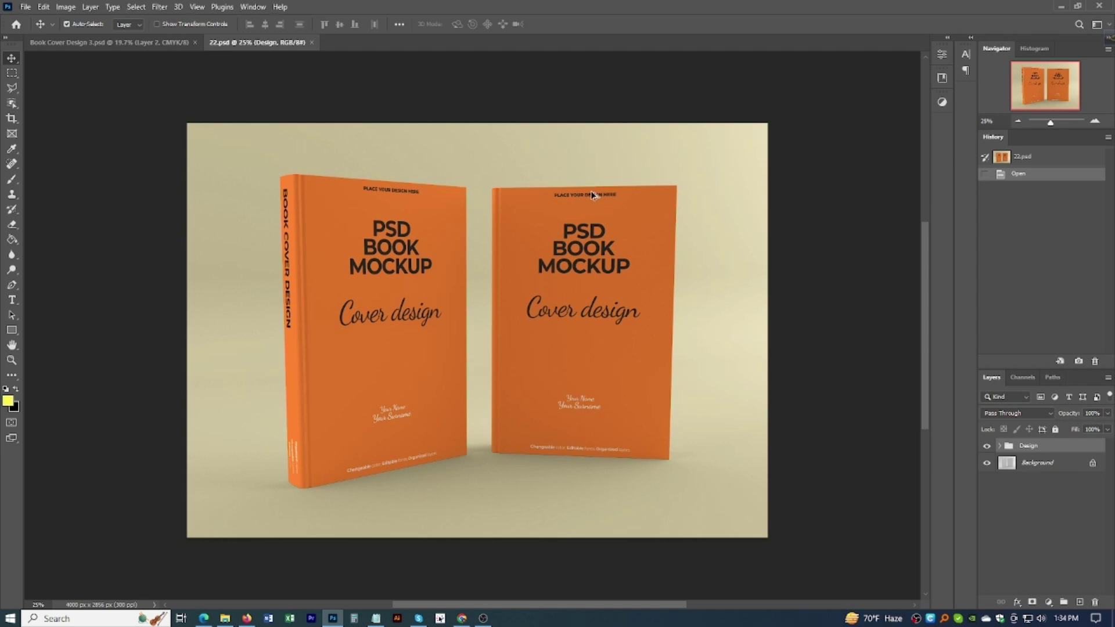
Step: Expand the Design and Mockup groups and toggle Book Front 1's visibility to identify its cover
scroll(592, 194, up, 2)
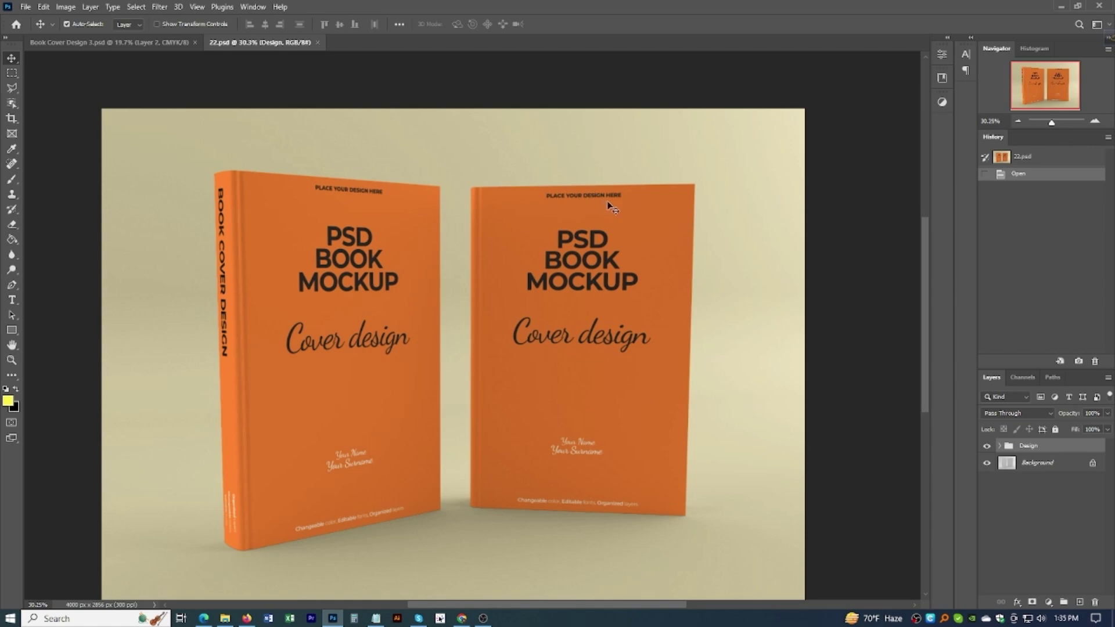
click(999, 449)
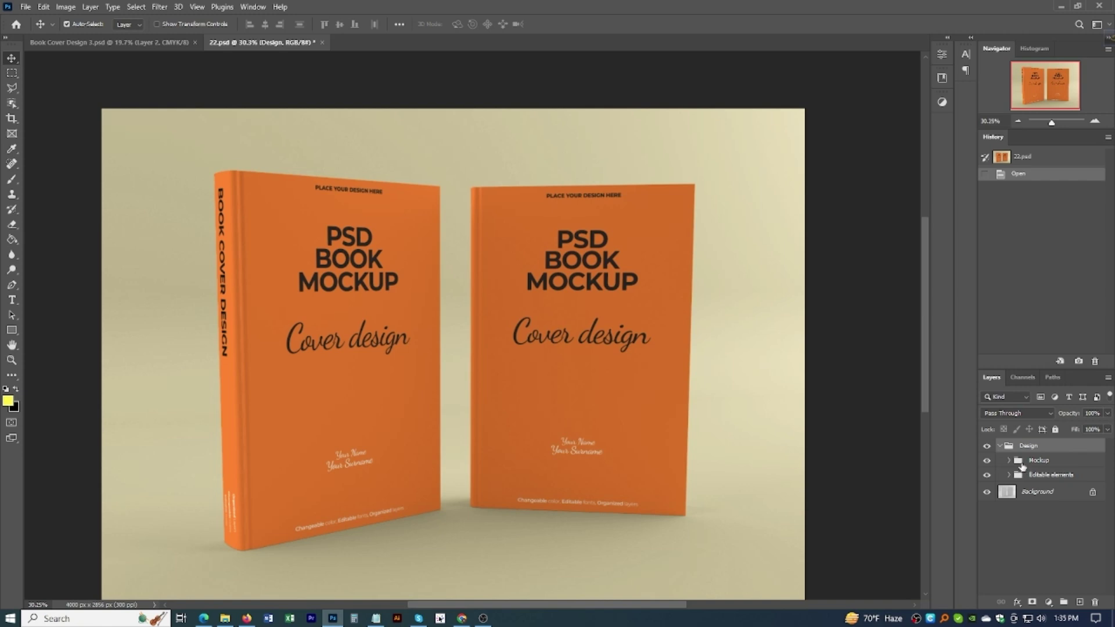
click(1005, 463)
click(1009, 460)
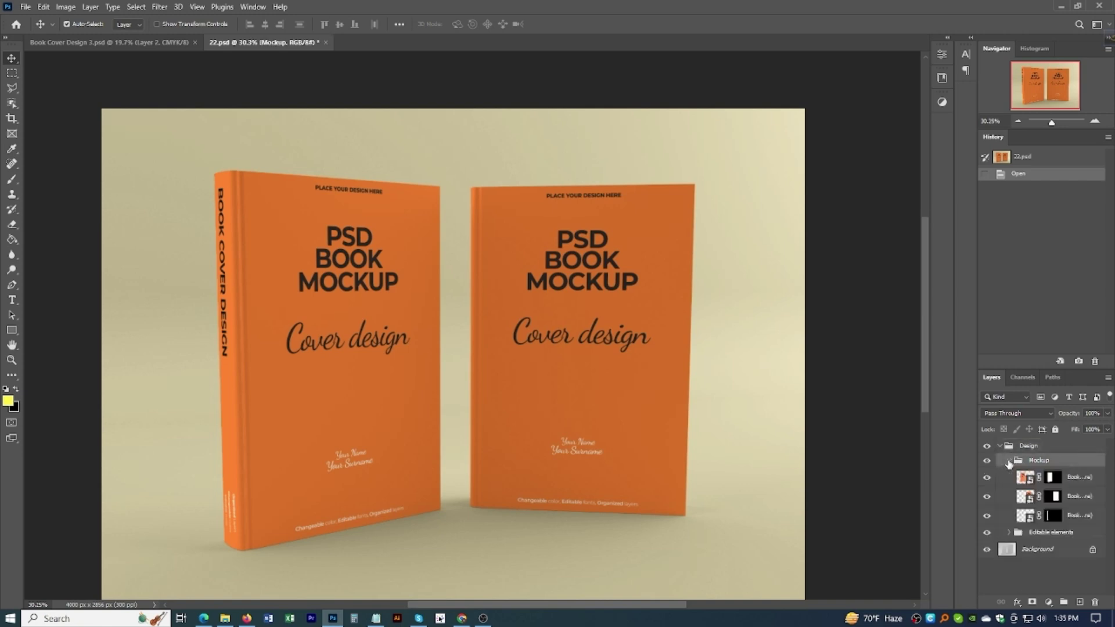
click(1086, 479)
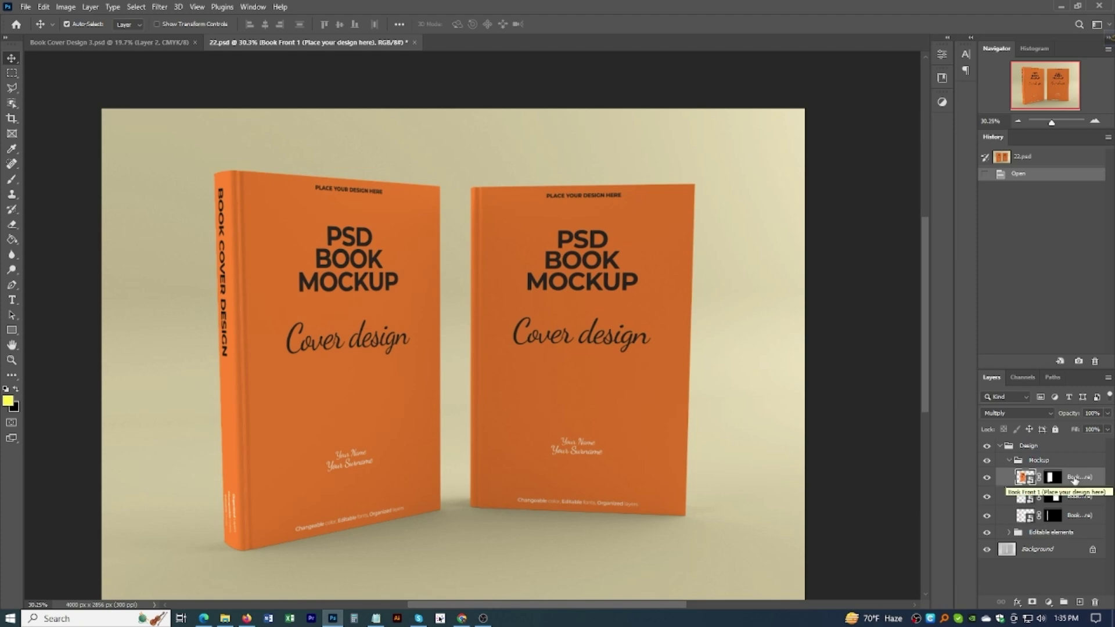
click(1073, 497)
click(1078, 516)
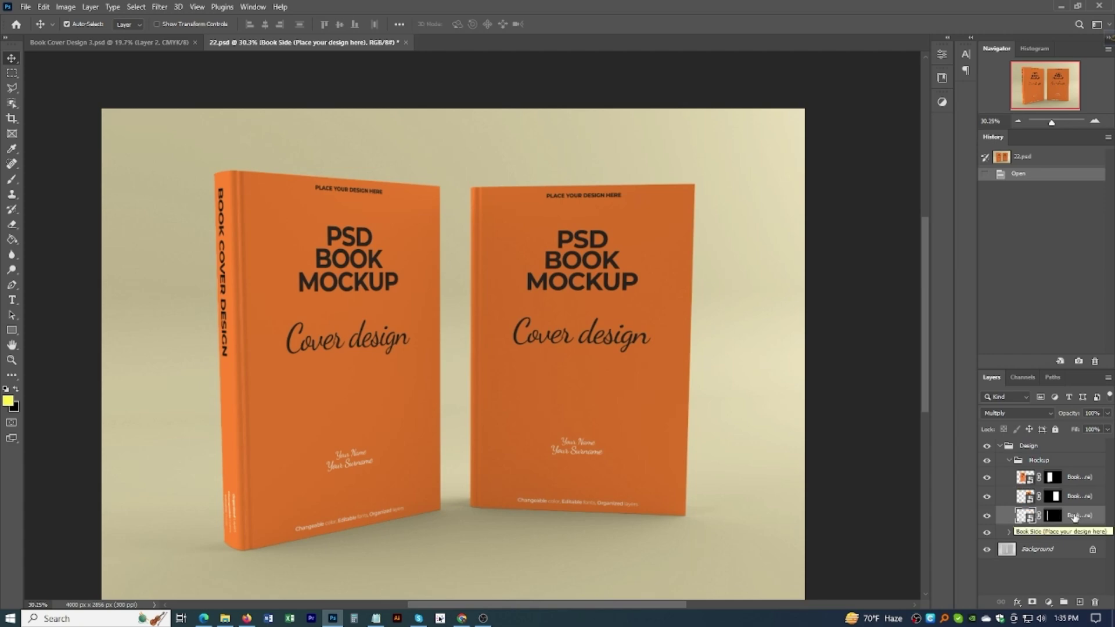
click(1074, 481)
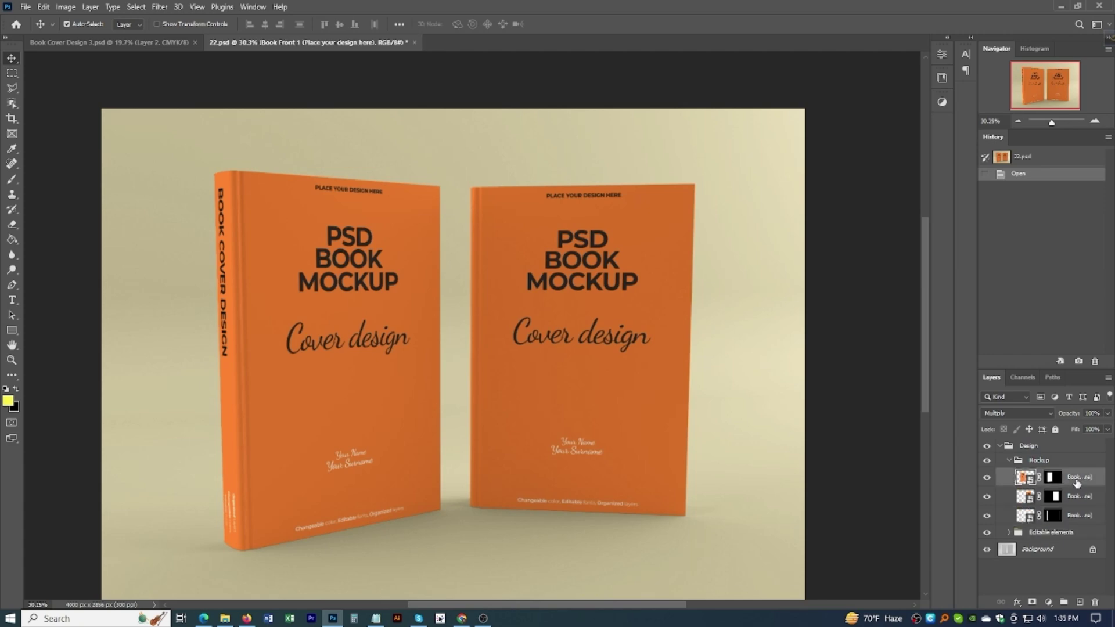
click(988, 478)
click(987, 478)
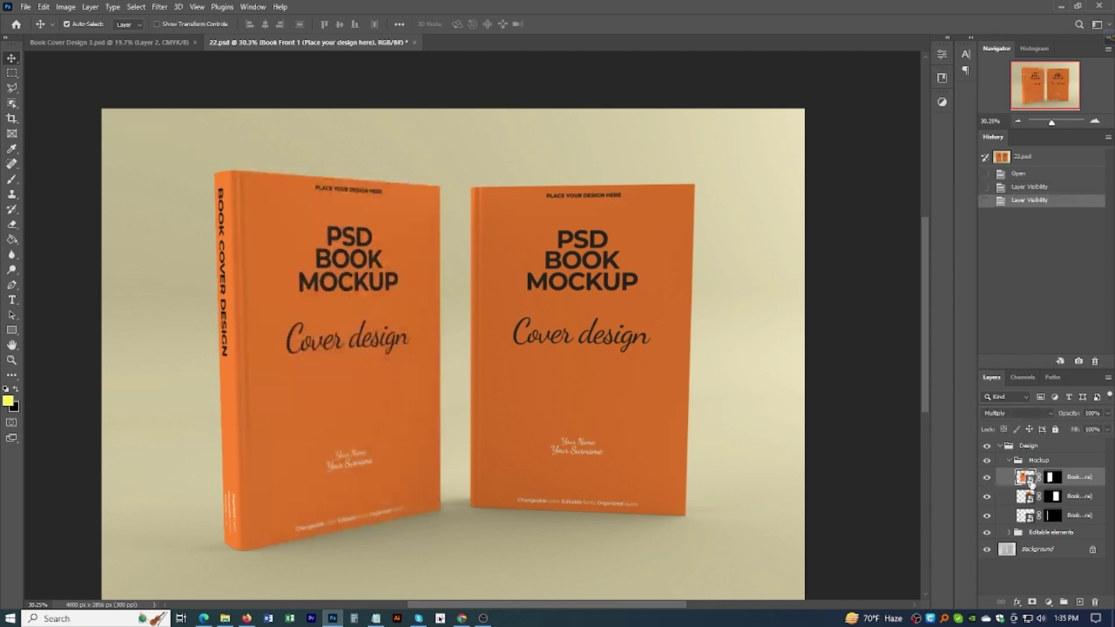
Step: Open the Book Front smart object and copy the front-cover area from Book Cover Design 3
double_click(1026, 477)
scroll(584, 420, down, 3)
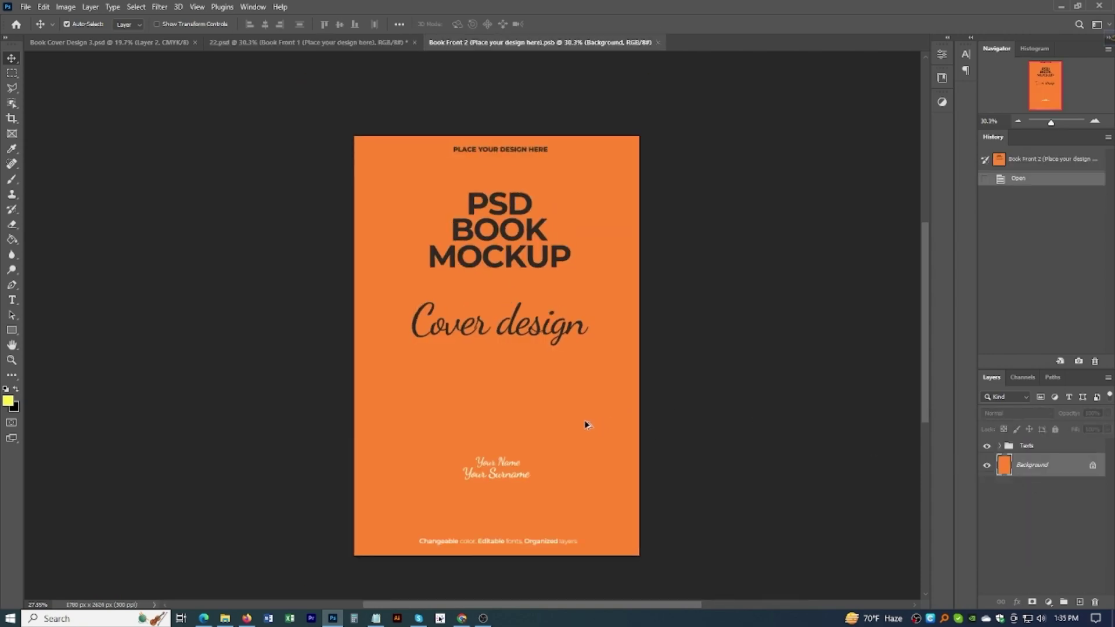
click(128, 43)
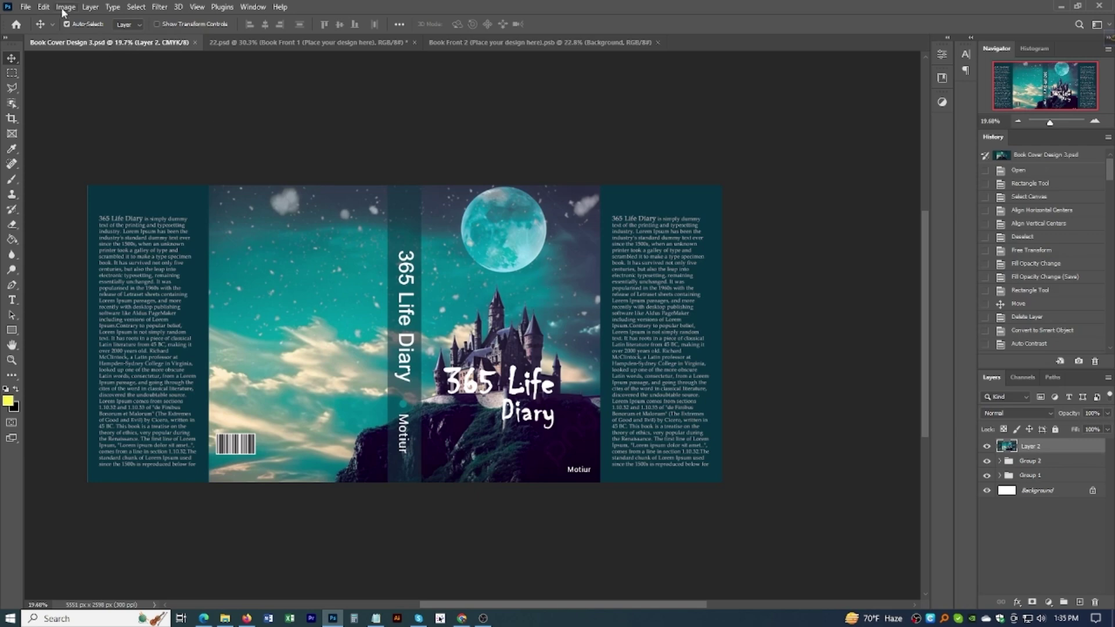
click(11, 73)
scroll(350, 299, up, 2)
drag(446, 146, 688, 575)
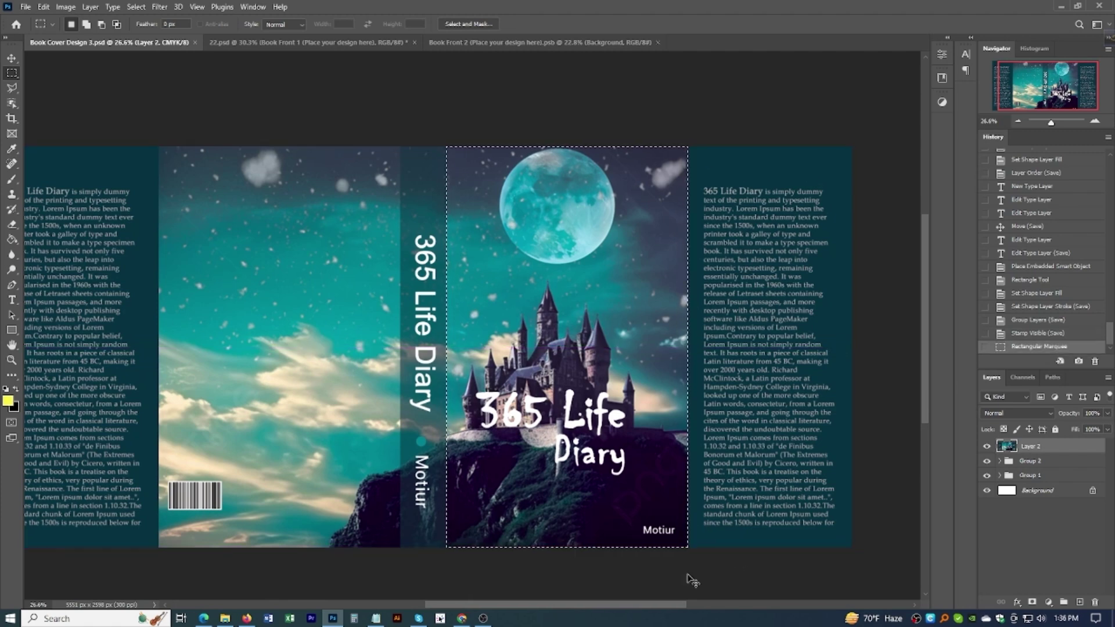
key(ctrl+c)
Step: Paste the castle artwork into Book Front 2 and free-transform it to fill the cover
click(454, 42)
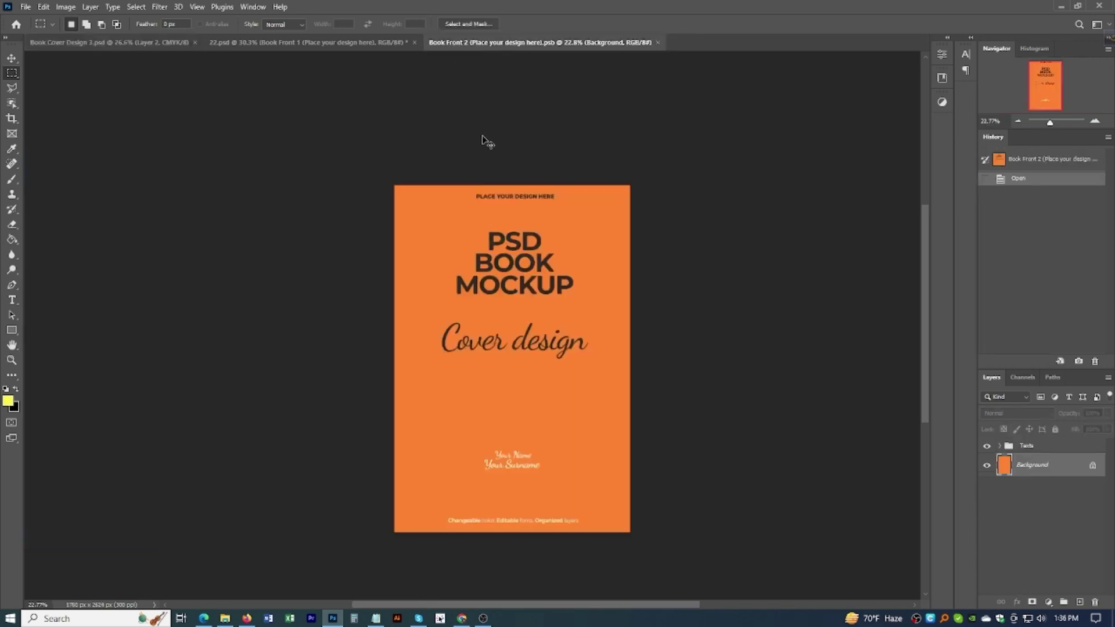
key(ctrl+v)
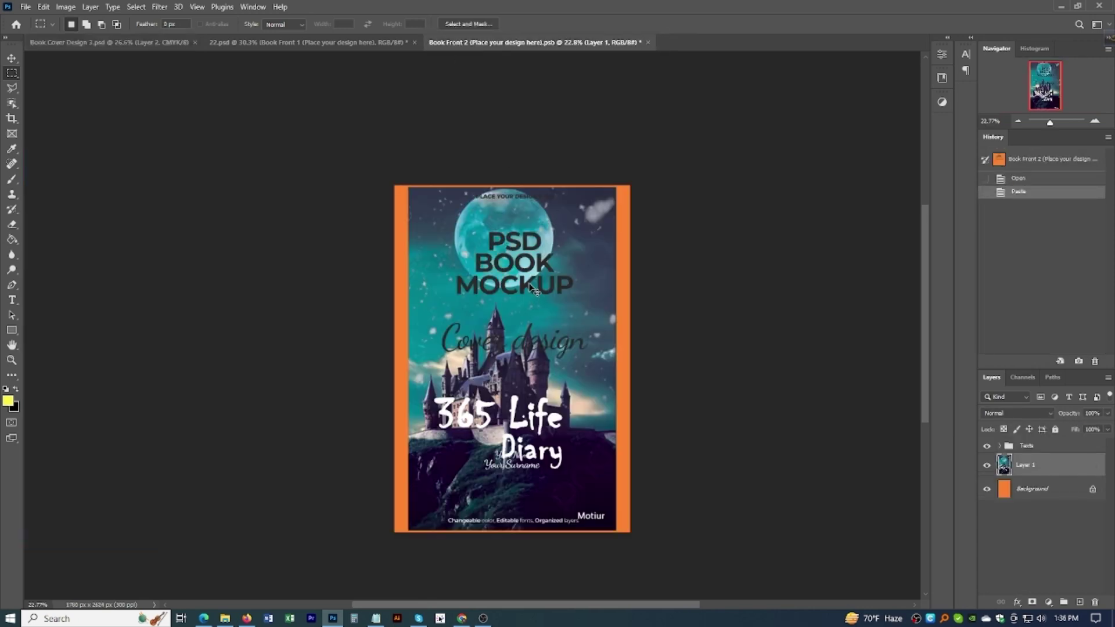
key(ctrl+t)
drag(408, 358, 395, 359)
drag(507, 174, 506, 185)
drag(620, 364, 630, 365)
drag(512, 541, 512, 532)
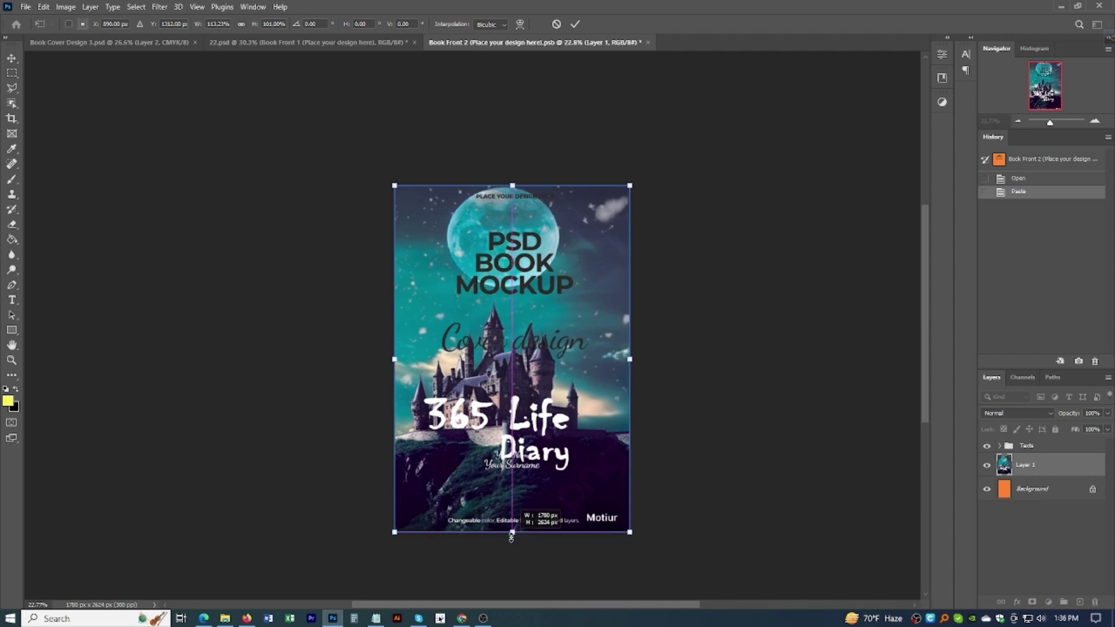
key(Return)
Step: Move the cover artwork above the Texts group and save the smart object
drag(1025, 474, 1020, 444)
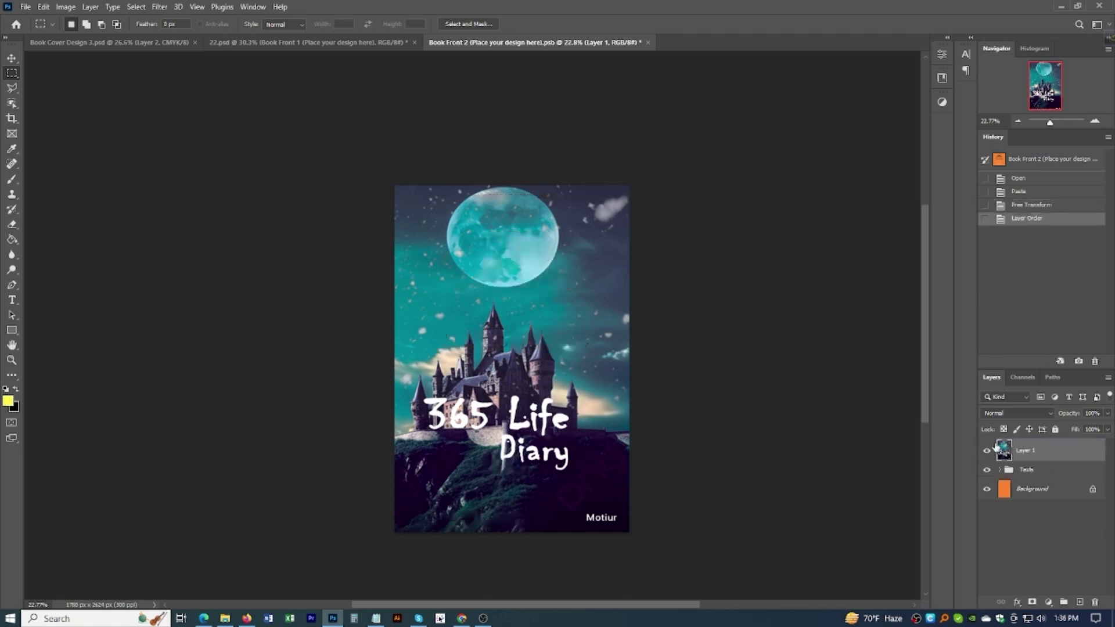
key(ctrl+s)
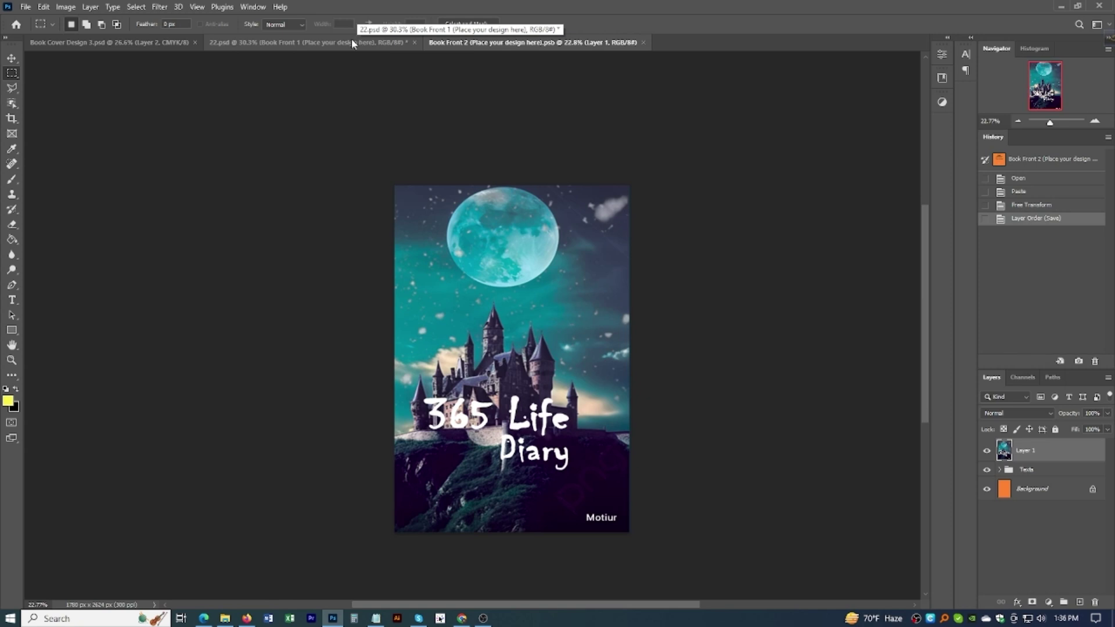
click(301, 44)
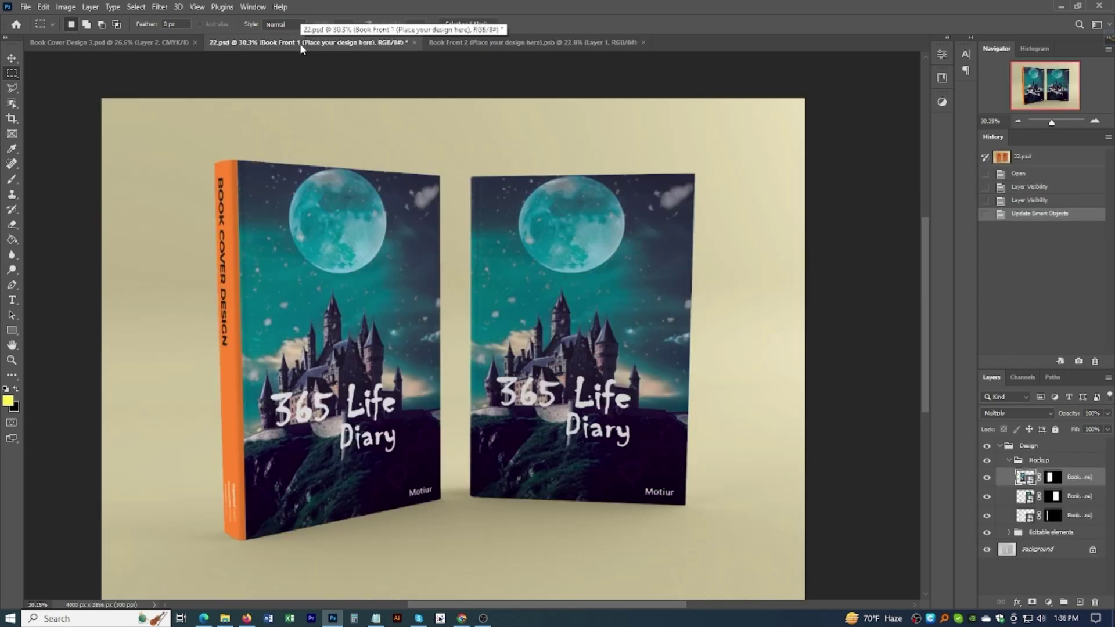
Step: Toggle the mockup layer's visibility and open the second cover smart object
click(987, 497)
click(987, 497)
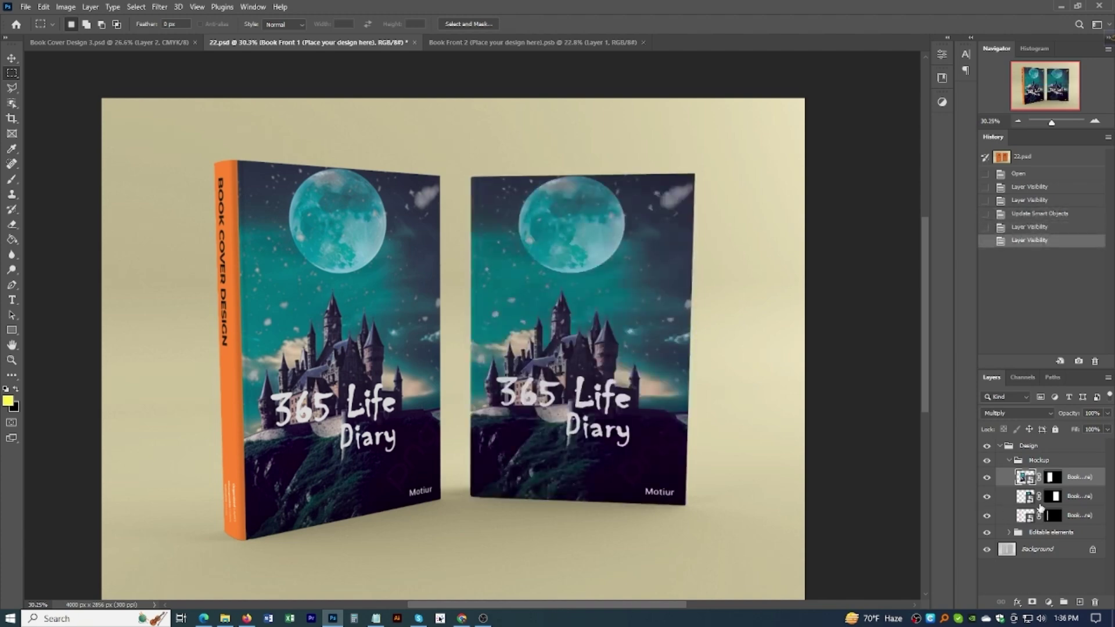
double_click(1031, 501)
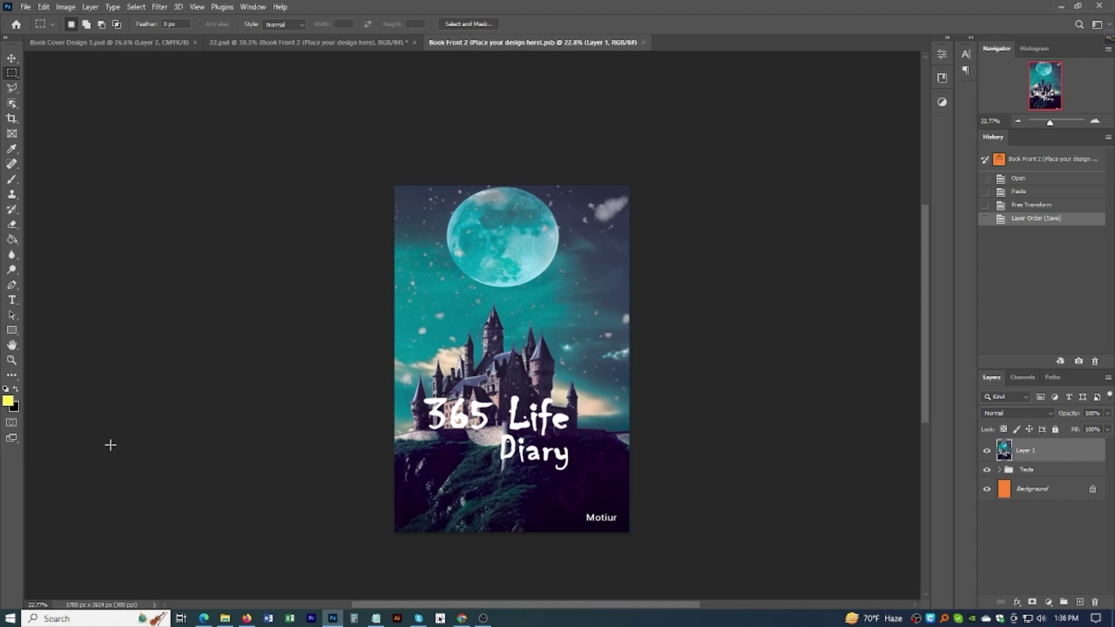
Step: Check the 22.psd folder and the open documents, then close the Book Front 2 document
click(225, 619)
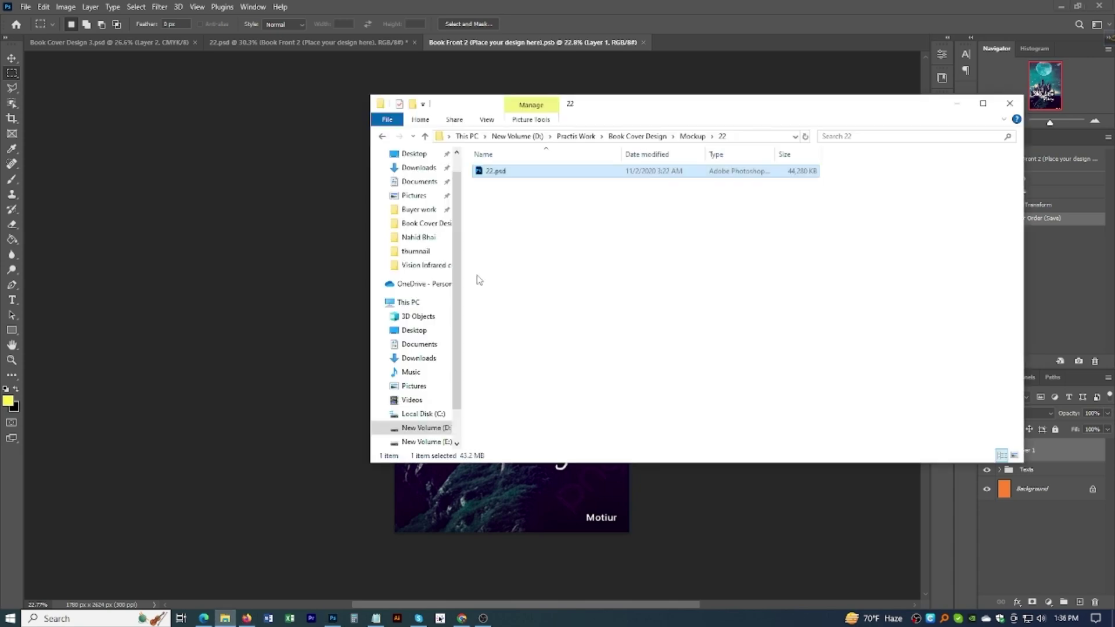
click(957, 104)
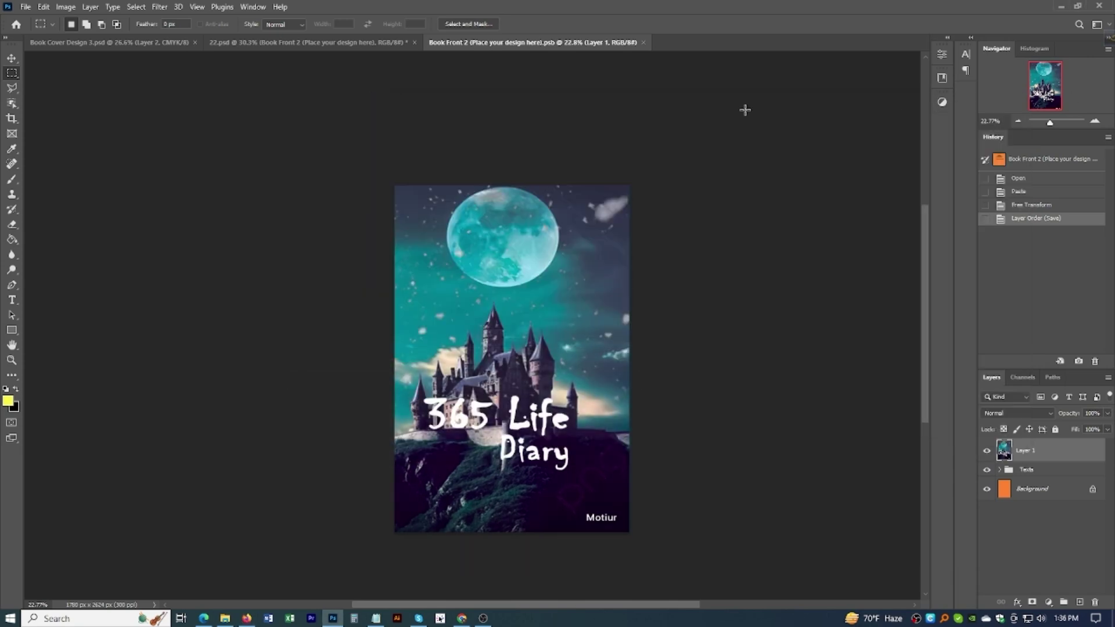
click(154, 46)
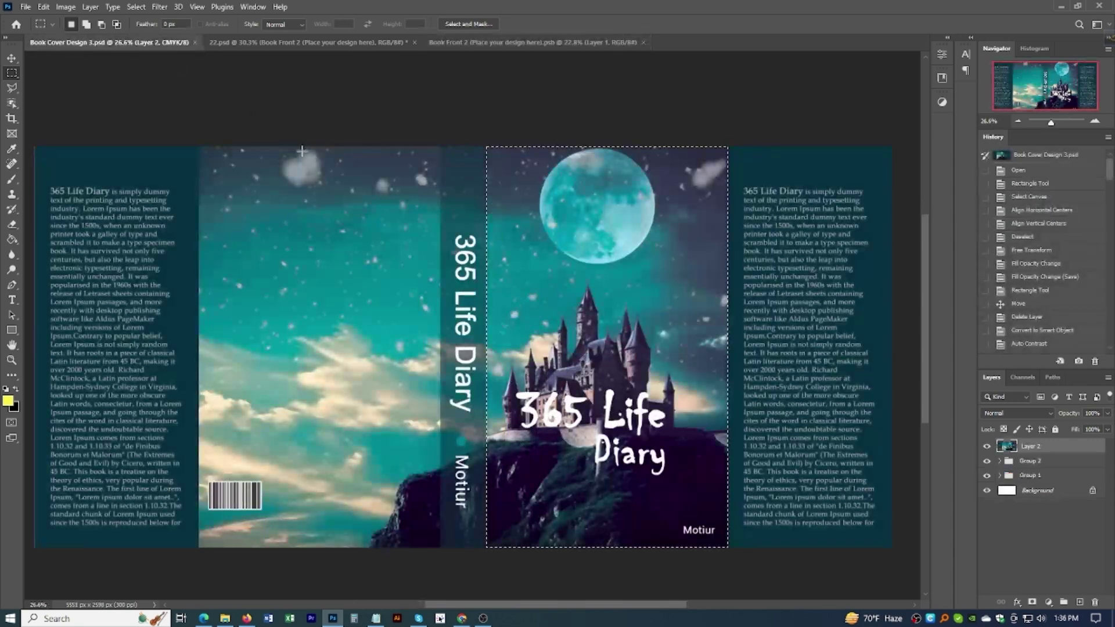
click(308, 43)
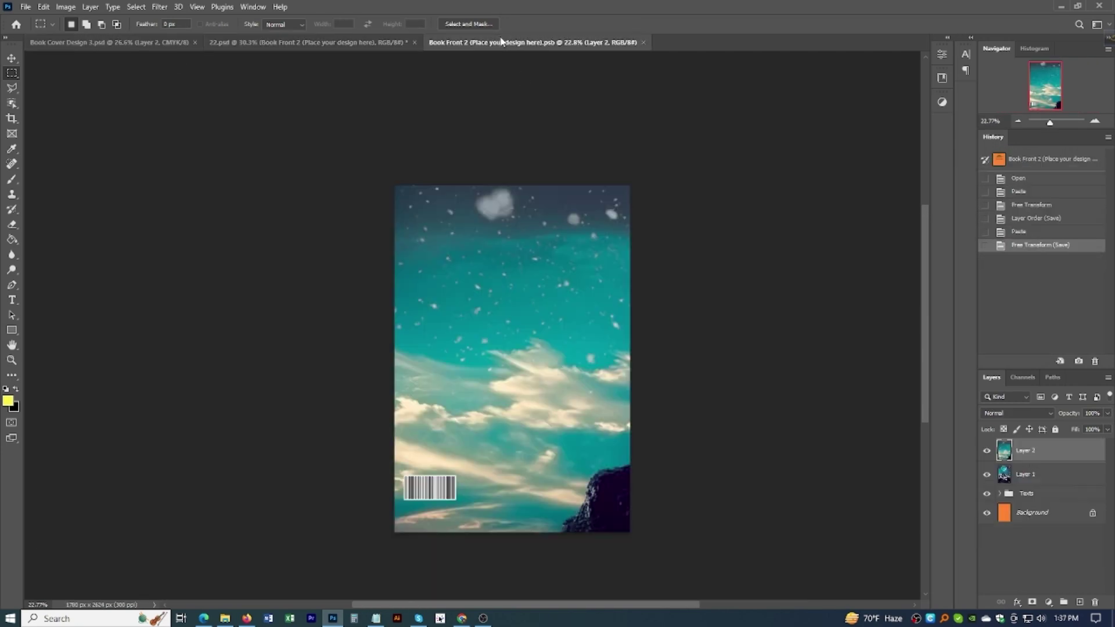
click(499, 40)
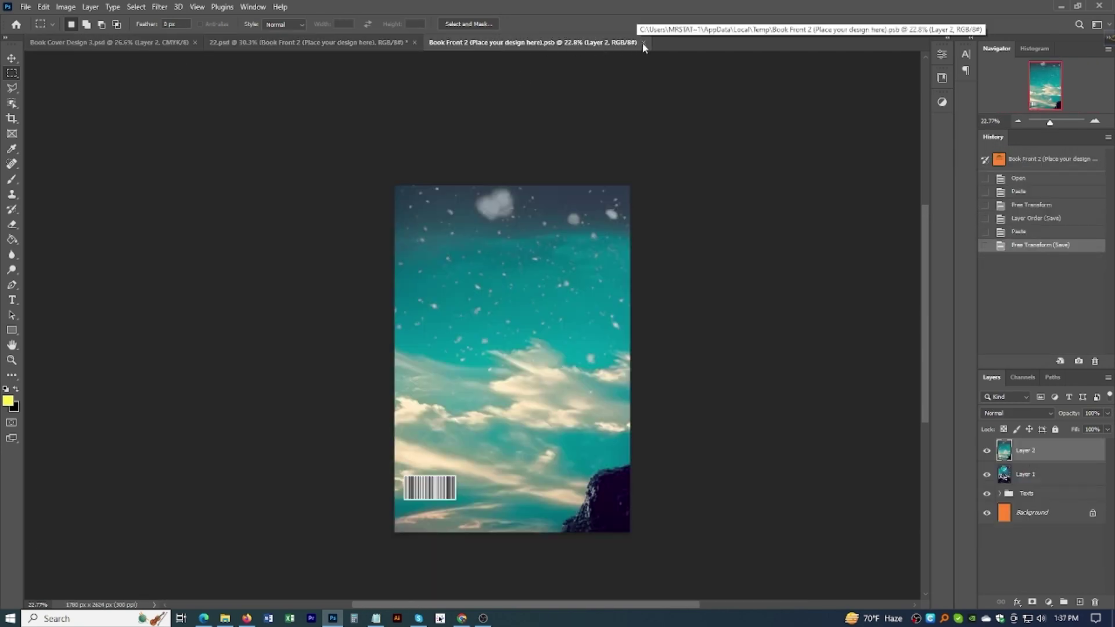
click(642, 42)
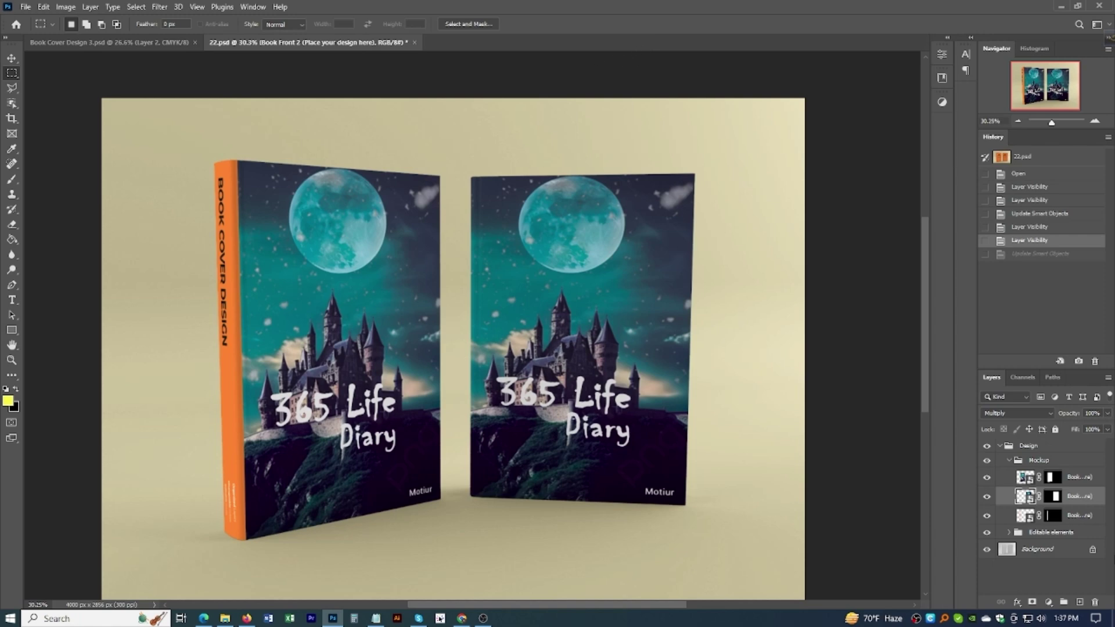
Step: Open the Book Side smart object and make Layer 2 visible again in the cover spread
double_click(1025, 516)
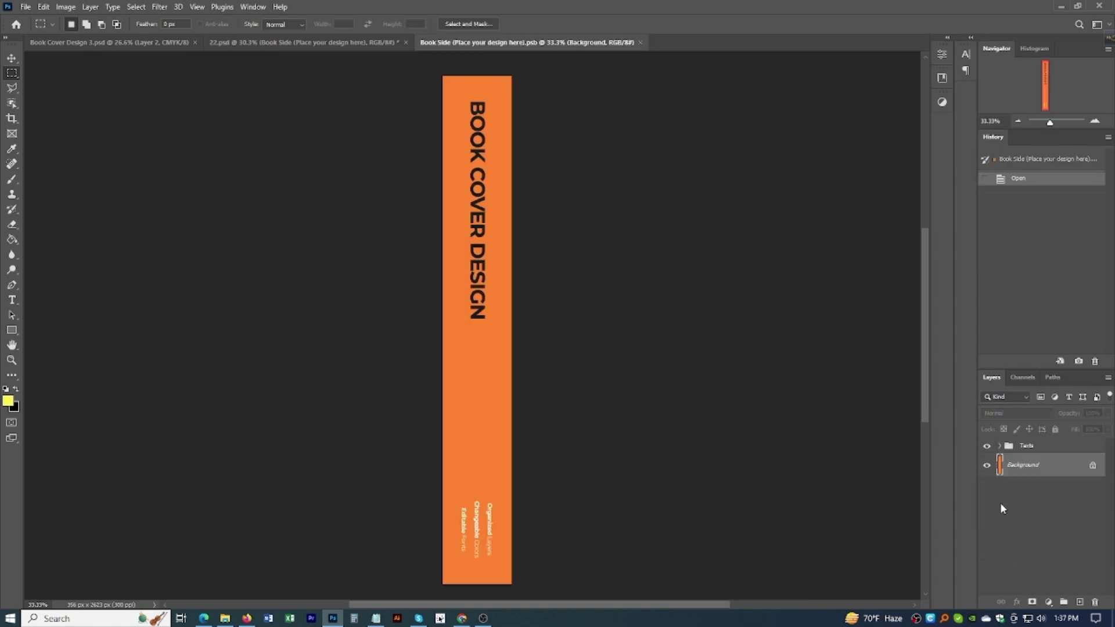
click(133, 44)
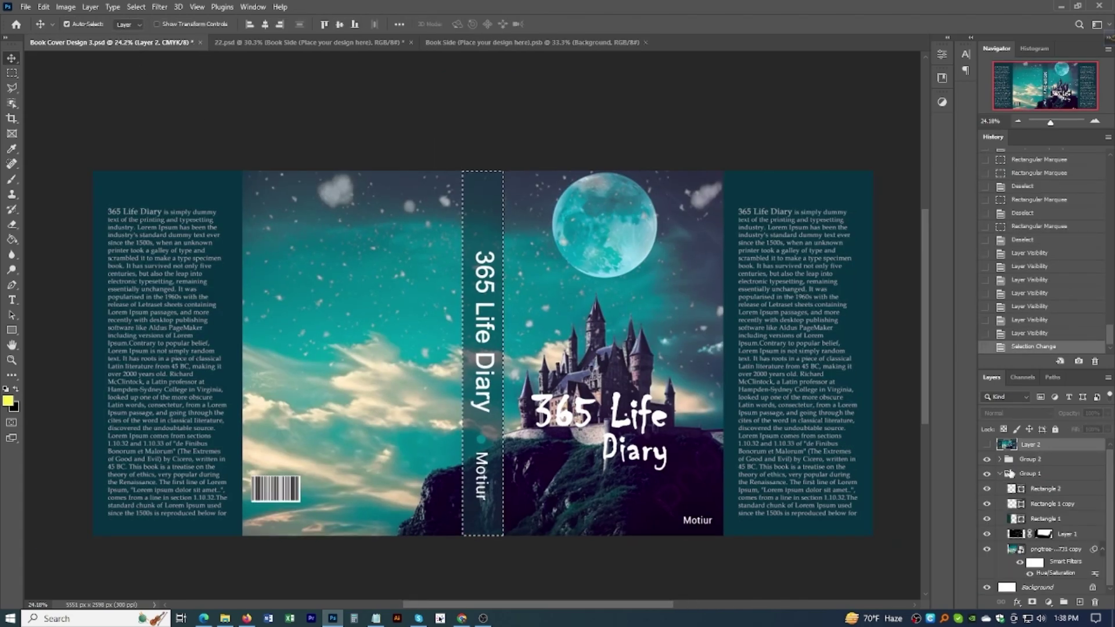
click(986, 444)
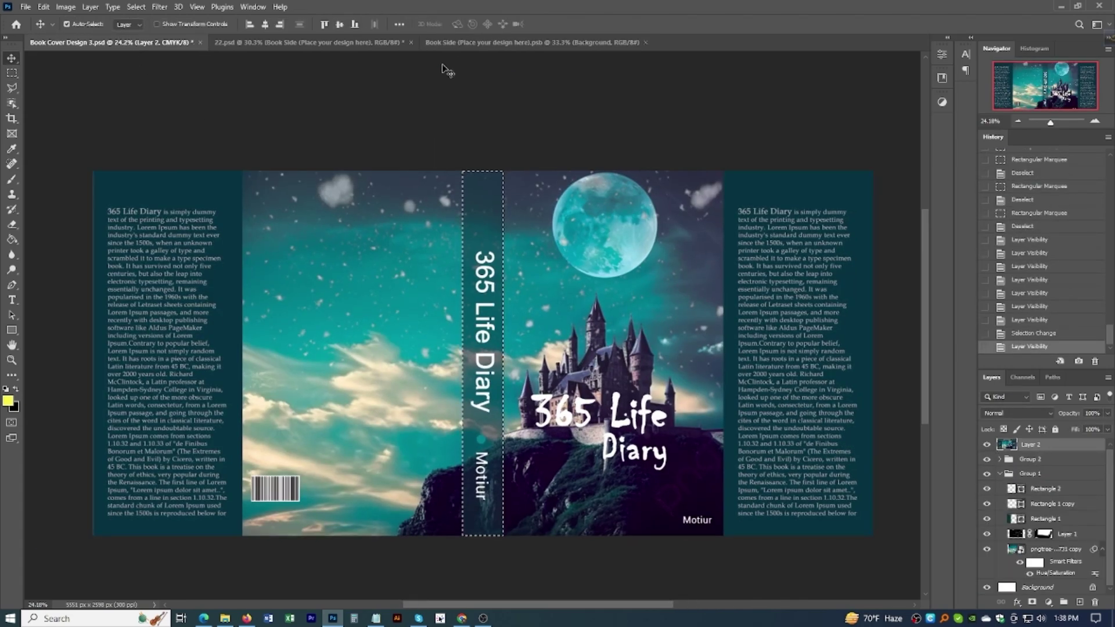
click(472, 41)
Step: Paste the spine artwork above Texts, stretch it over the whole orange strip, and close
key(ctrl+v)
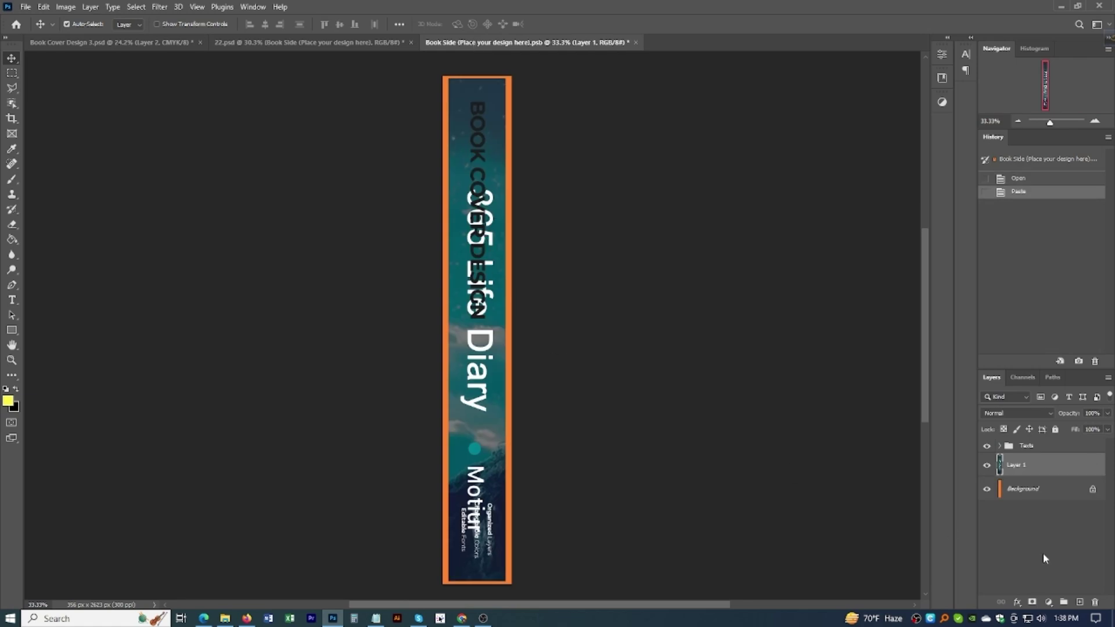
drag(1015, 464, 1016, 443)
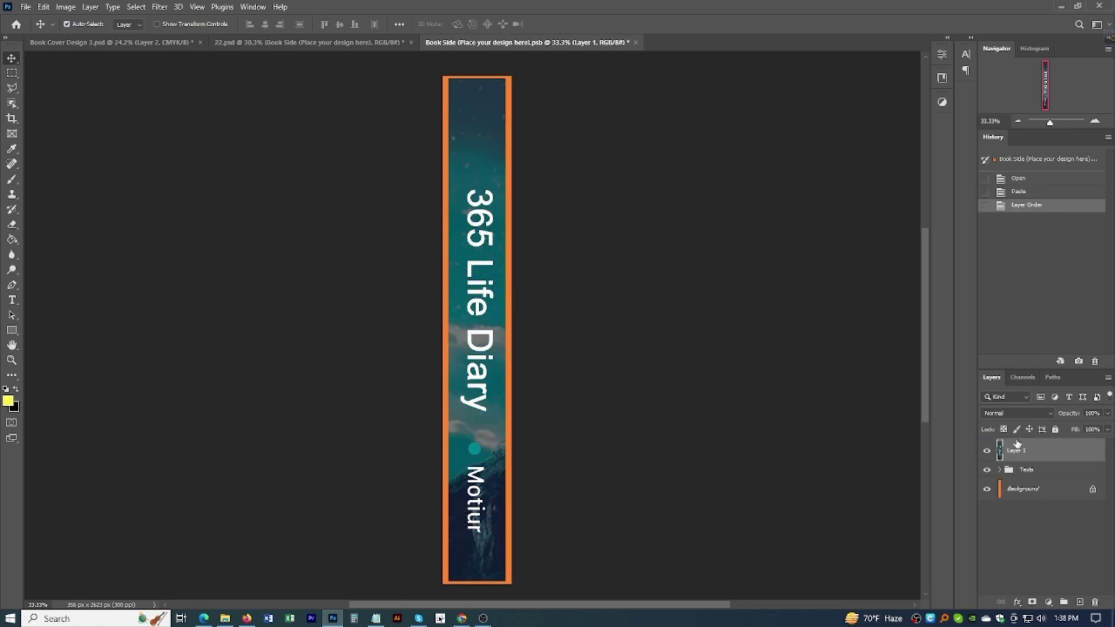
key(ctrl+t)
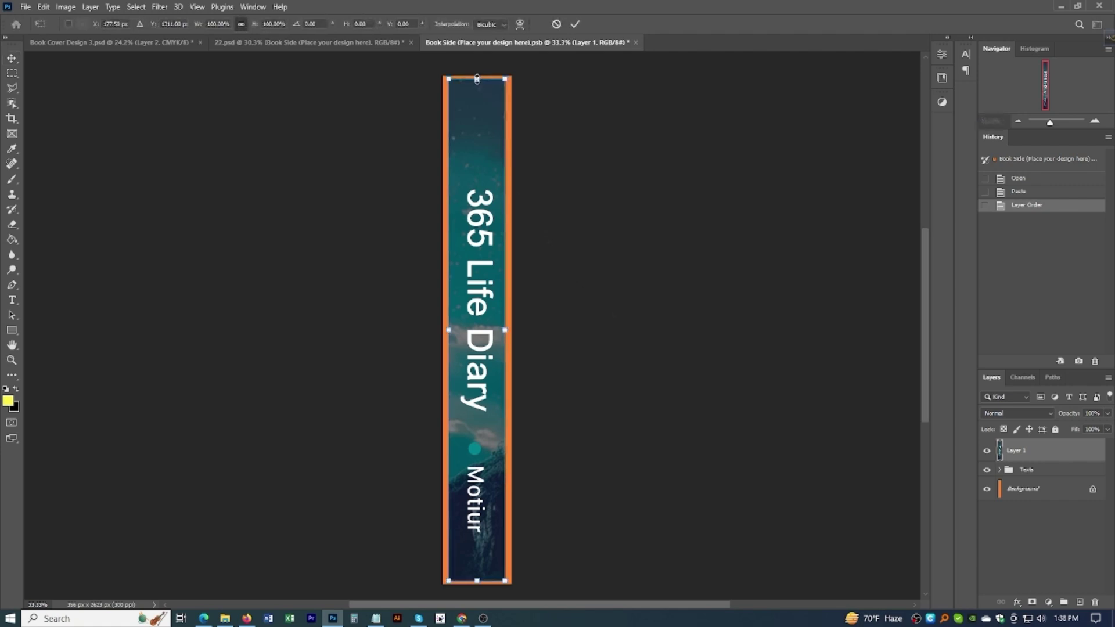
drag(477, 78, 477, 75)
drag(477, 581, 477, 584)
drag(506, 330, 441, 335)
key(Return)
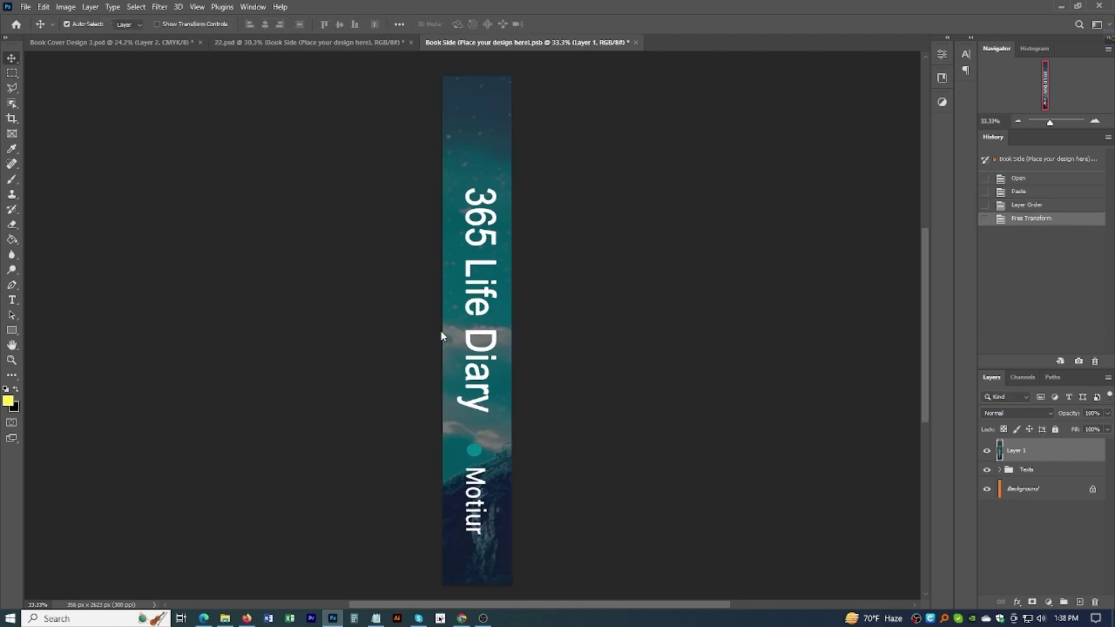
click(632, 42)
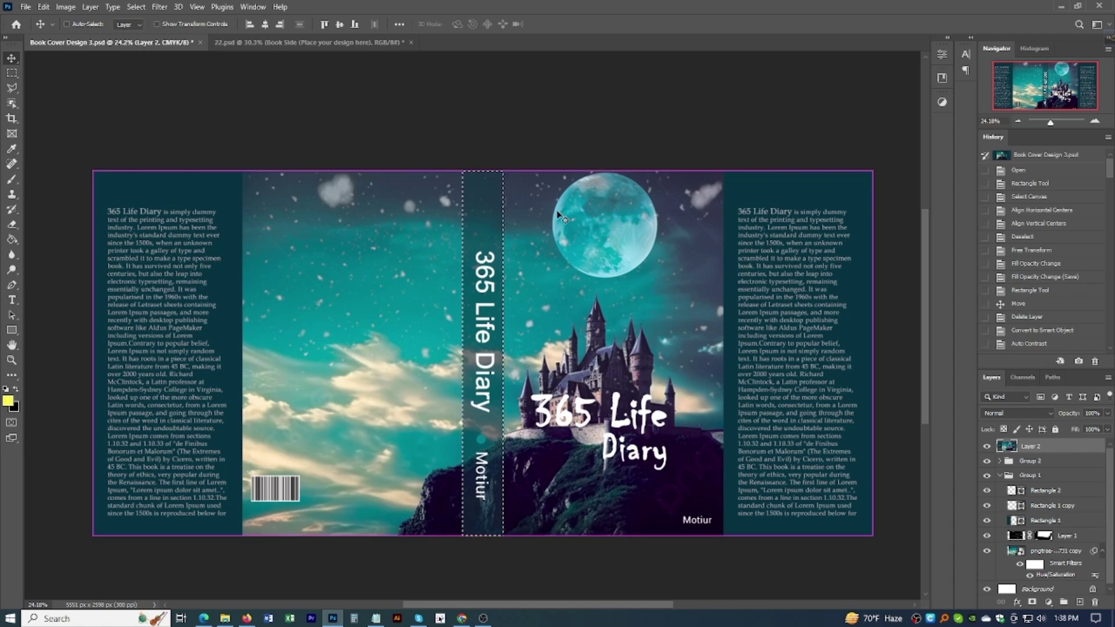
Step: Deselect and save Book Cover Design 3, then view the 22.psd mockup with its new spine
key(ctrl+d)
key(ctrl+s)
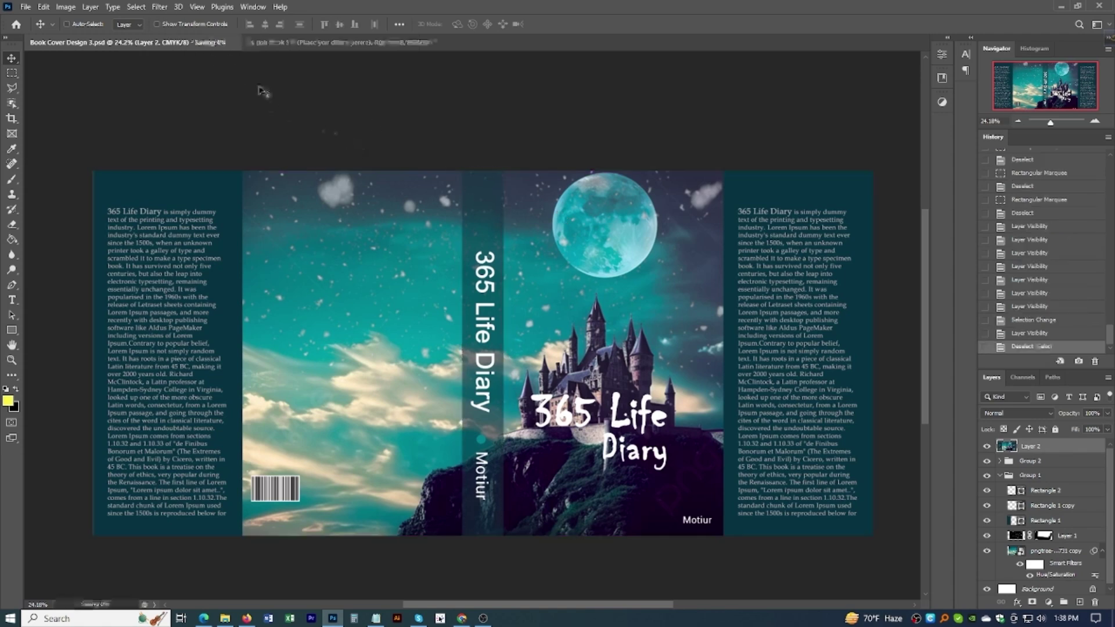
click(302, 43)
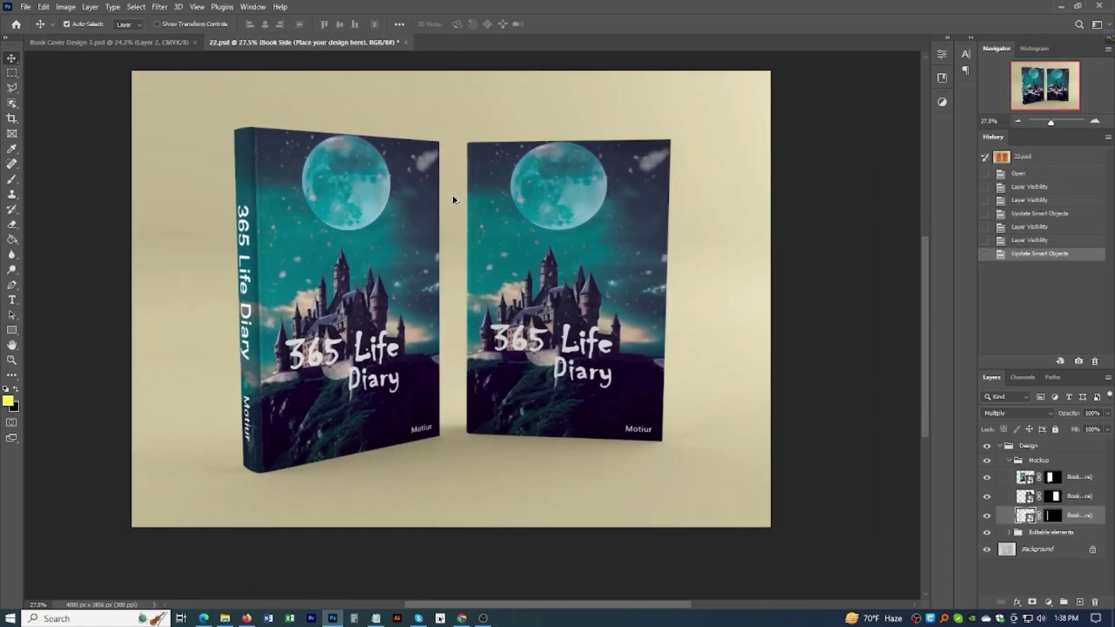
scroll(452, 194, down, 3)
scroll(510, 301, up, 2)
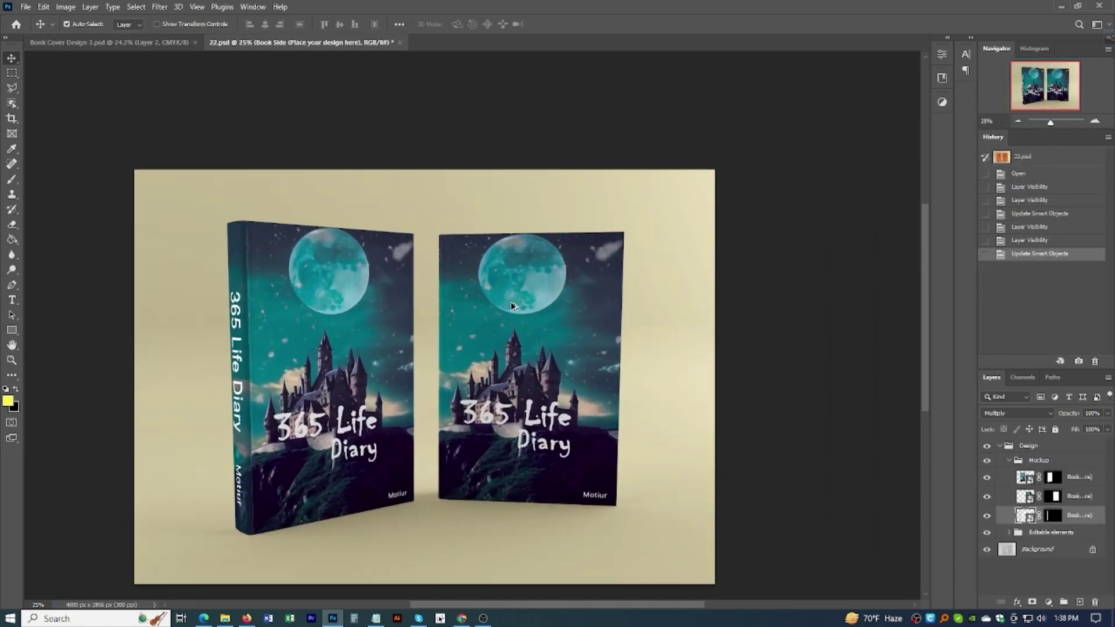